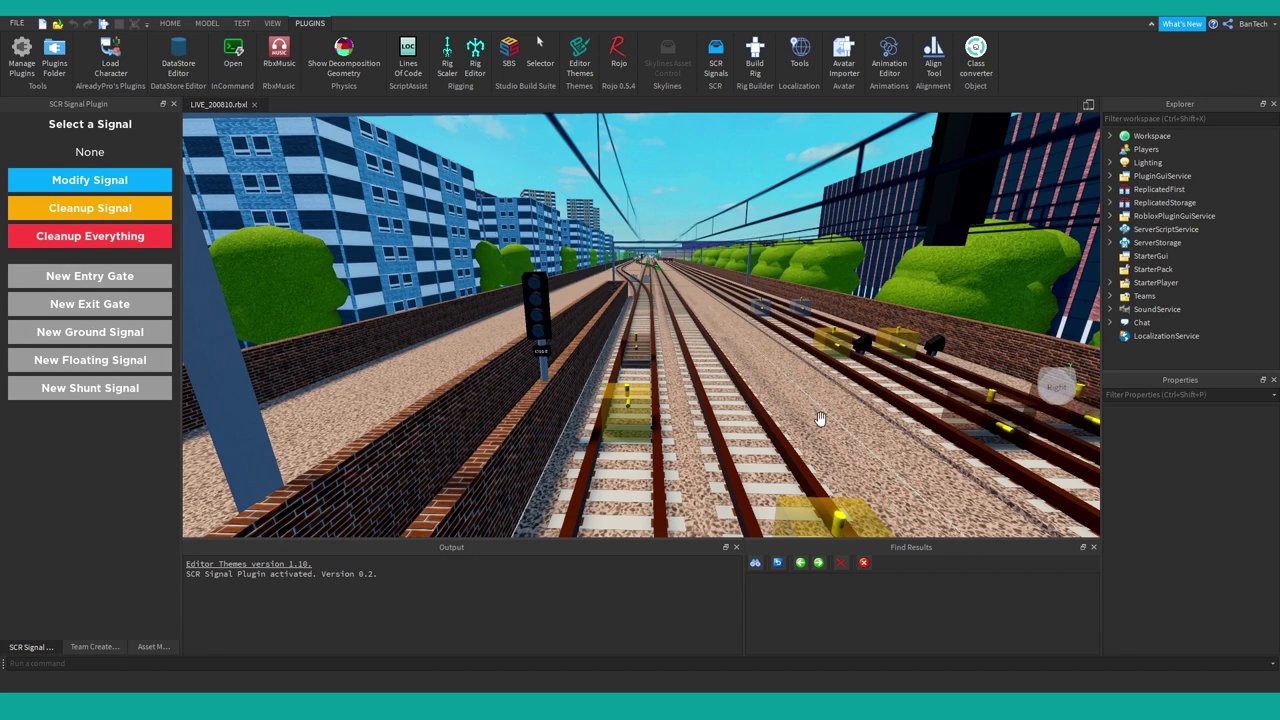
Examine the trackside signal, the yellow sensor blocks and the junction tracks beyond the gantry
scroll(815, 405, "up", 2)
key("s")
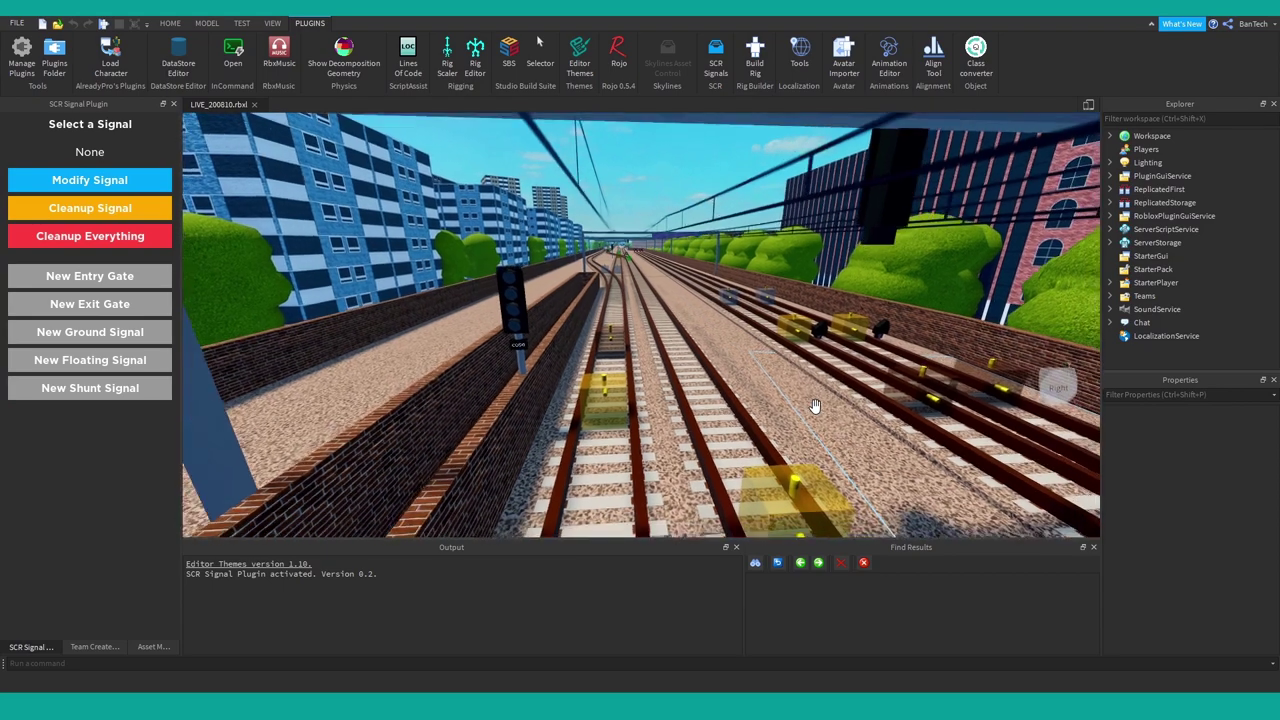
key("d")
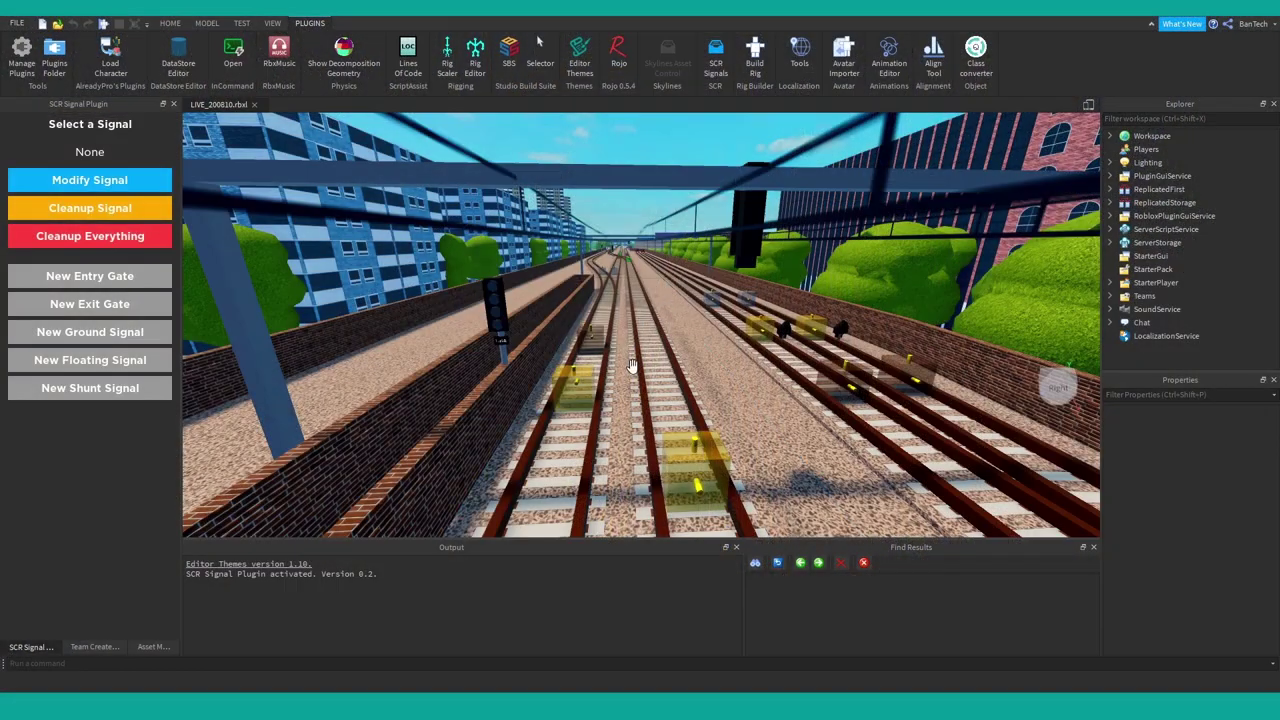
right_click_drag(560, 330, 632, 366)
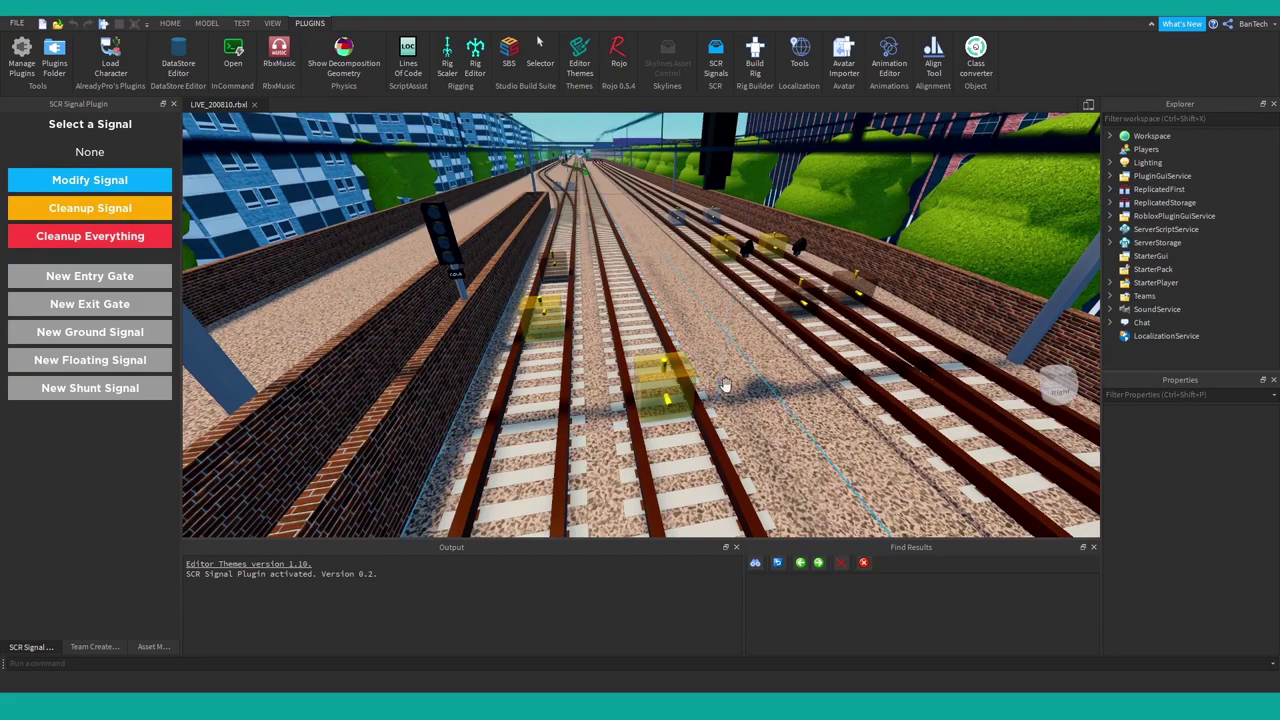
right_click_drag(783, 313, 815, 325)
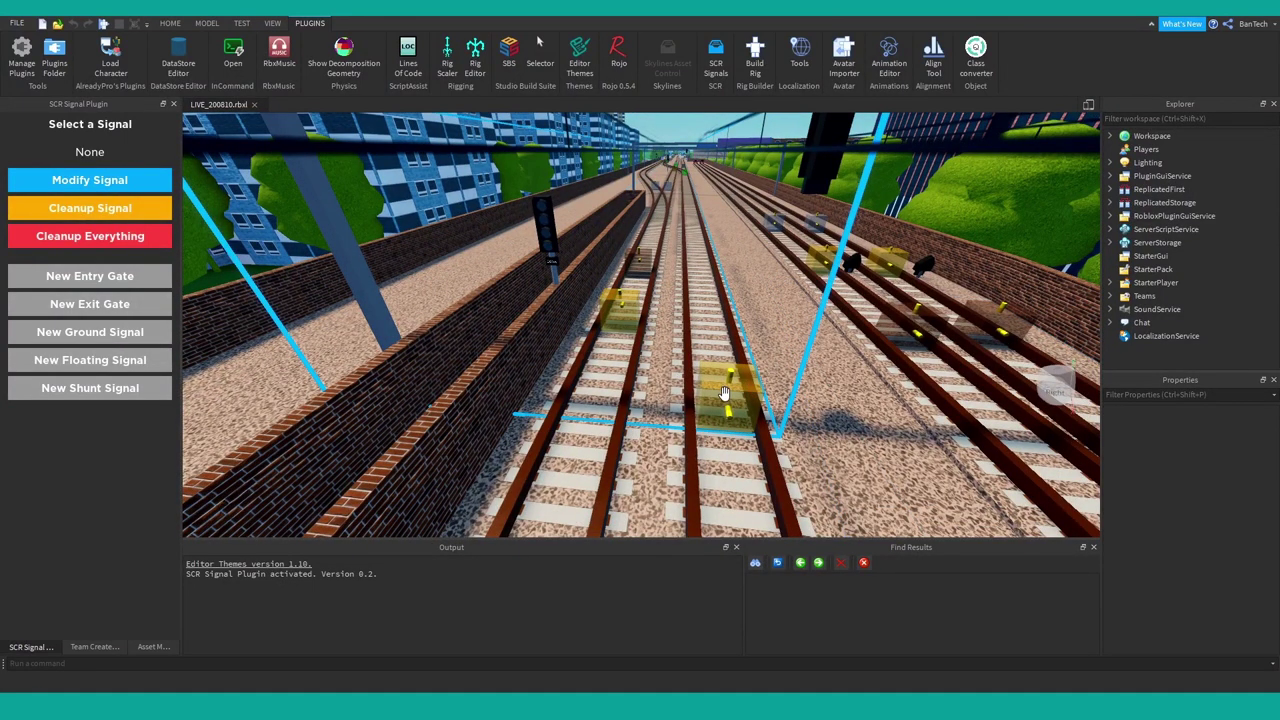
right_click_drag(730, 390, 723, 394)
key("w")
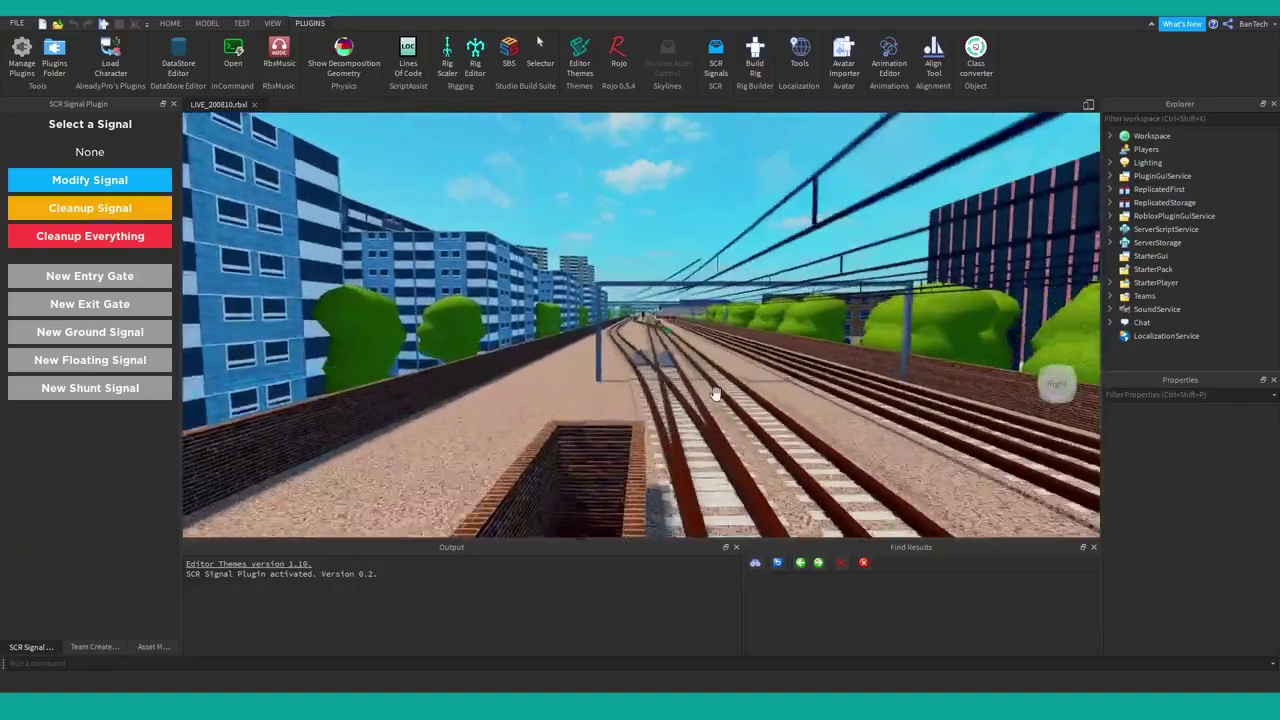
key("s")
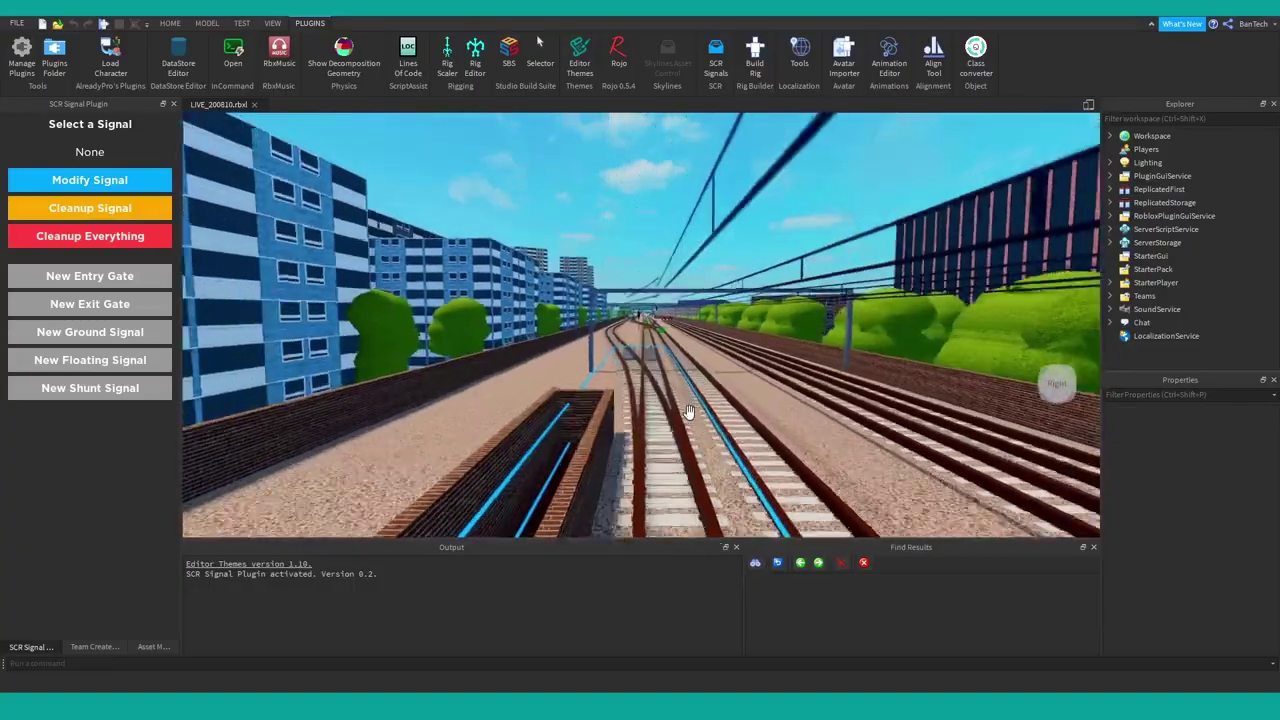
key("w")
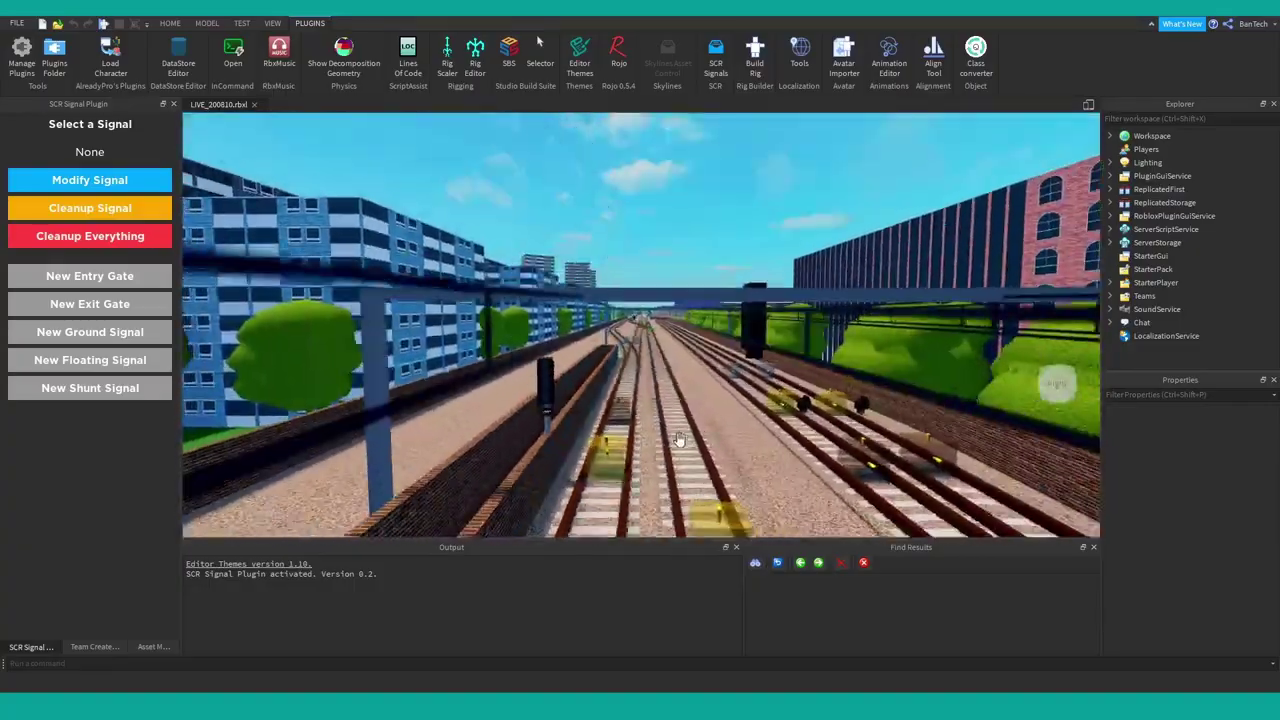
key("w")
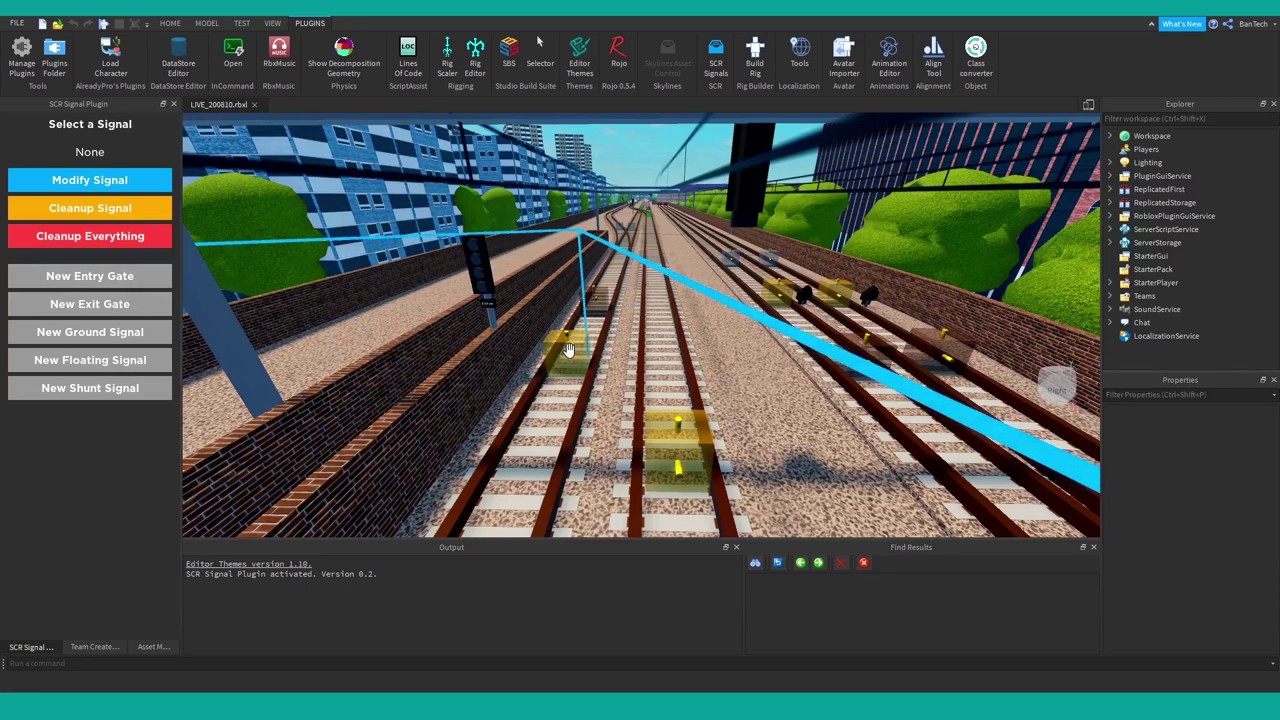
Select the PointSensor block on the track just ahead of the walled-side signal
right_click_drag(620, 350, 621, 348)
key("a")
key("w")
right_click_drag(680, 408, 680, 406)
key("w")
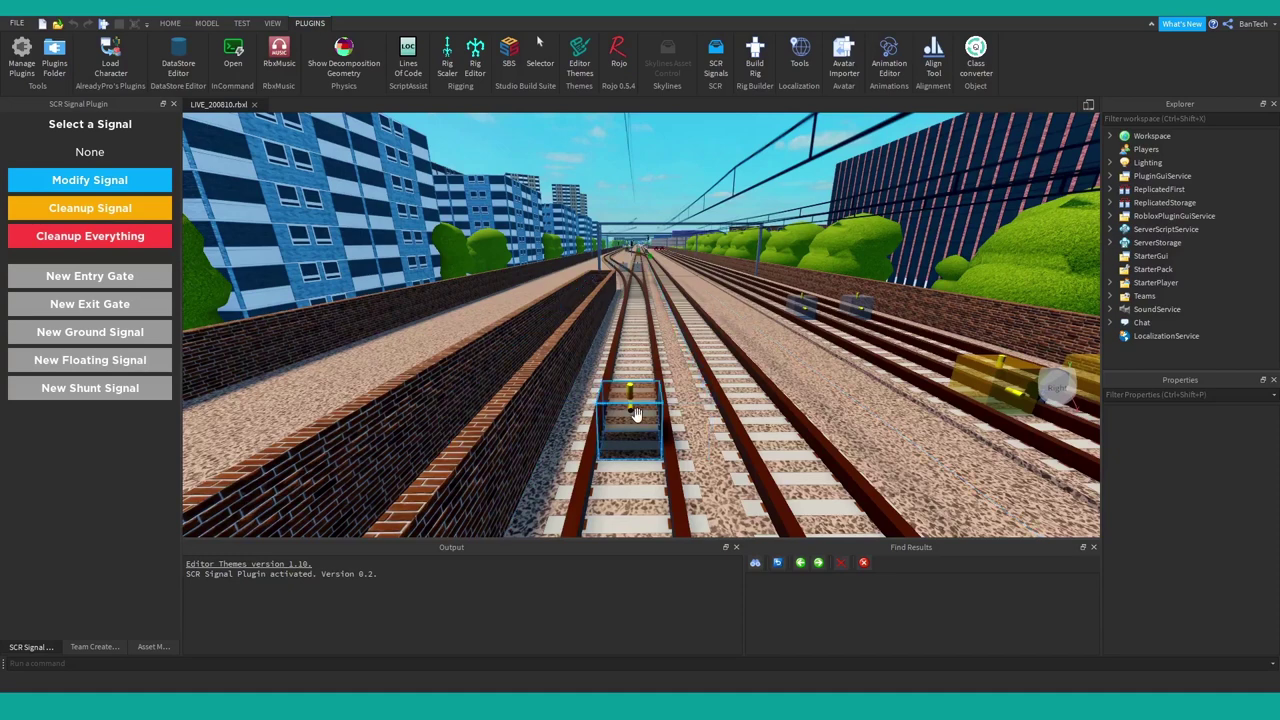
left_click(636, 414)
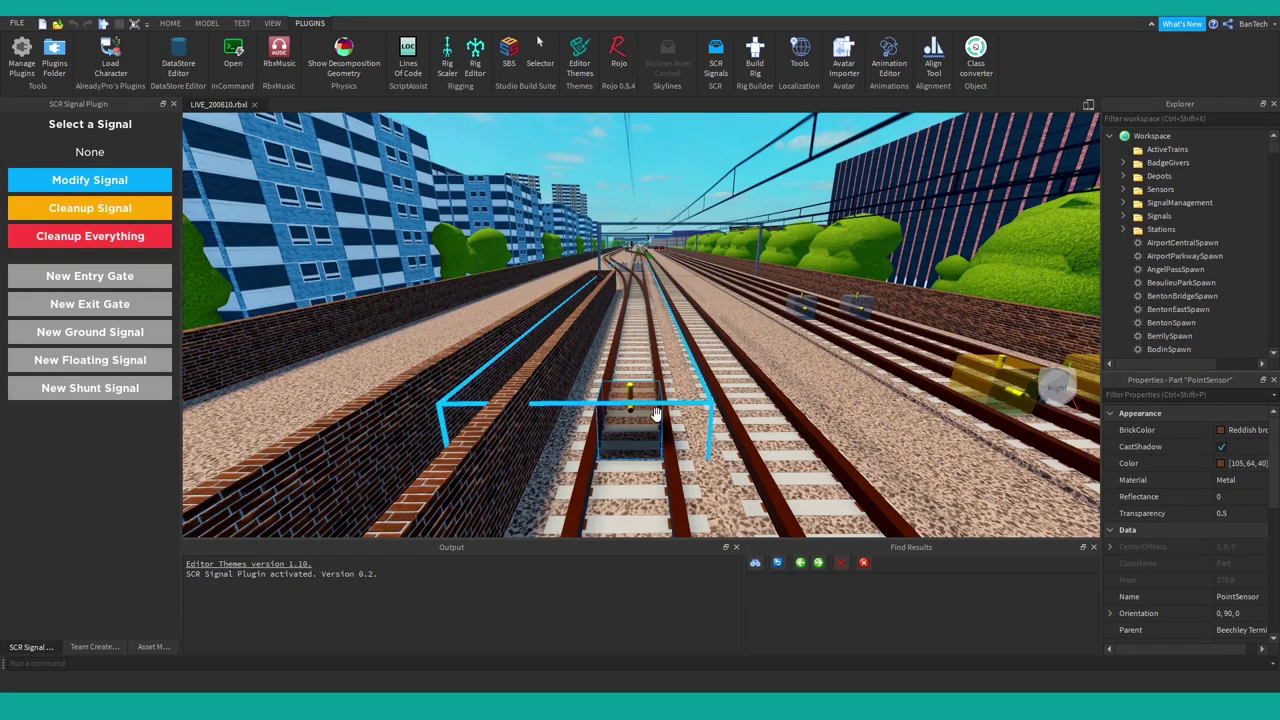
Select the gold AWSStopper block on the track beside signal C058
right_click_drag(732, 442, 732, 442)
key("s")
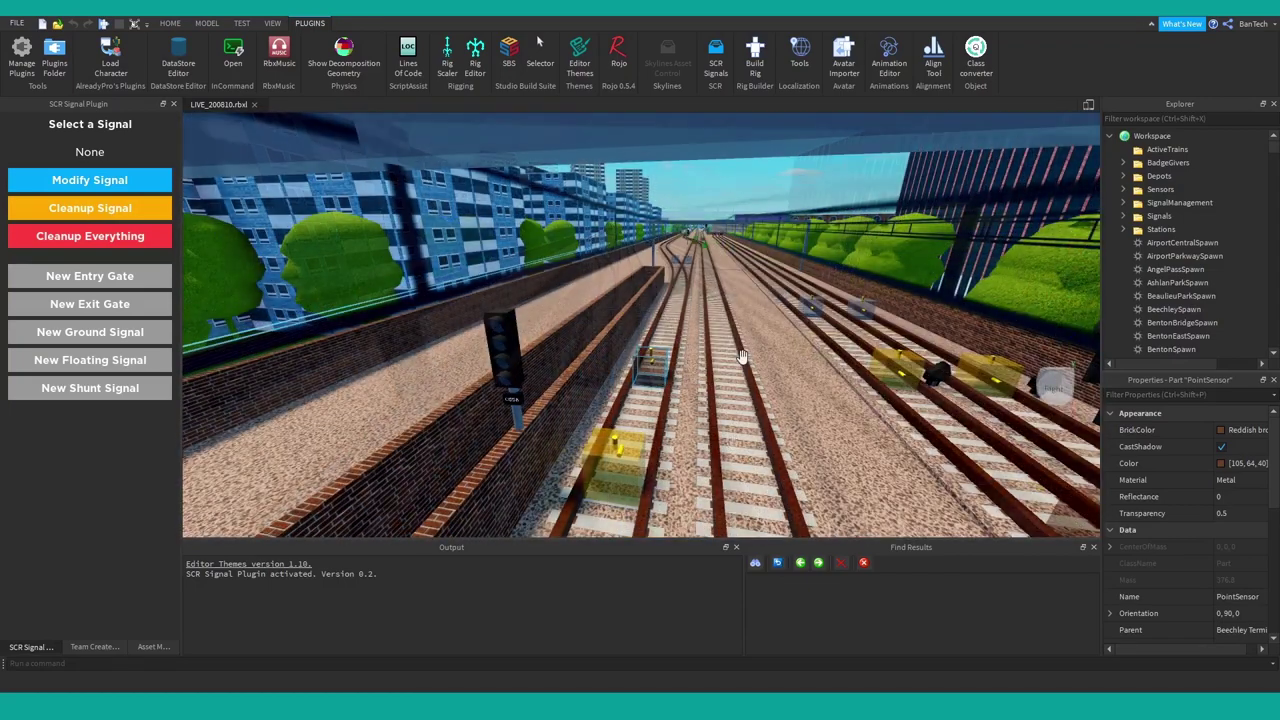
left_click(616, 451)
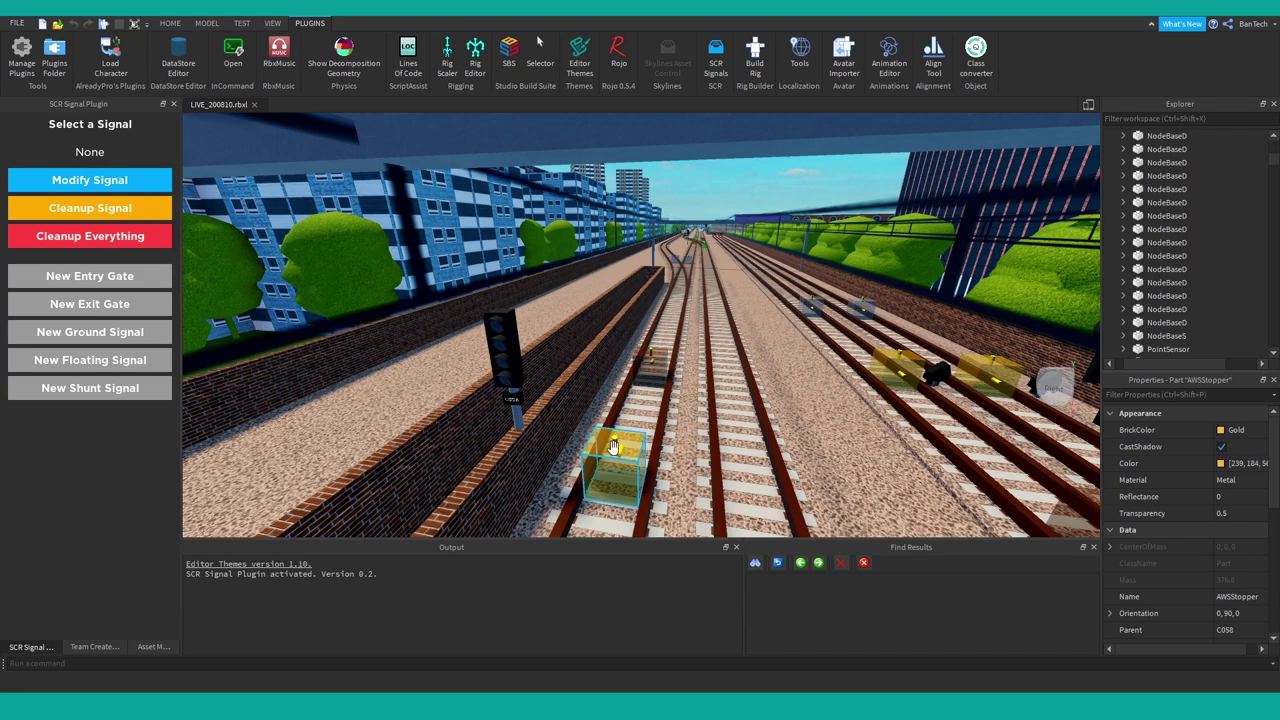
Try moving the AWSStopper along the track away from signal C058 with the Move tool
right_click_drag(708, 402, 707, 403)
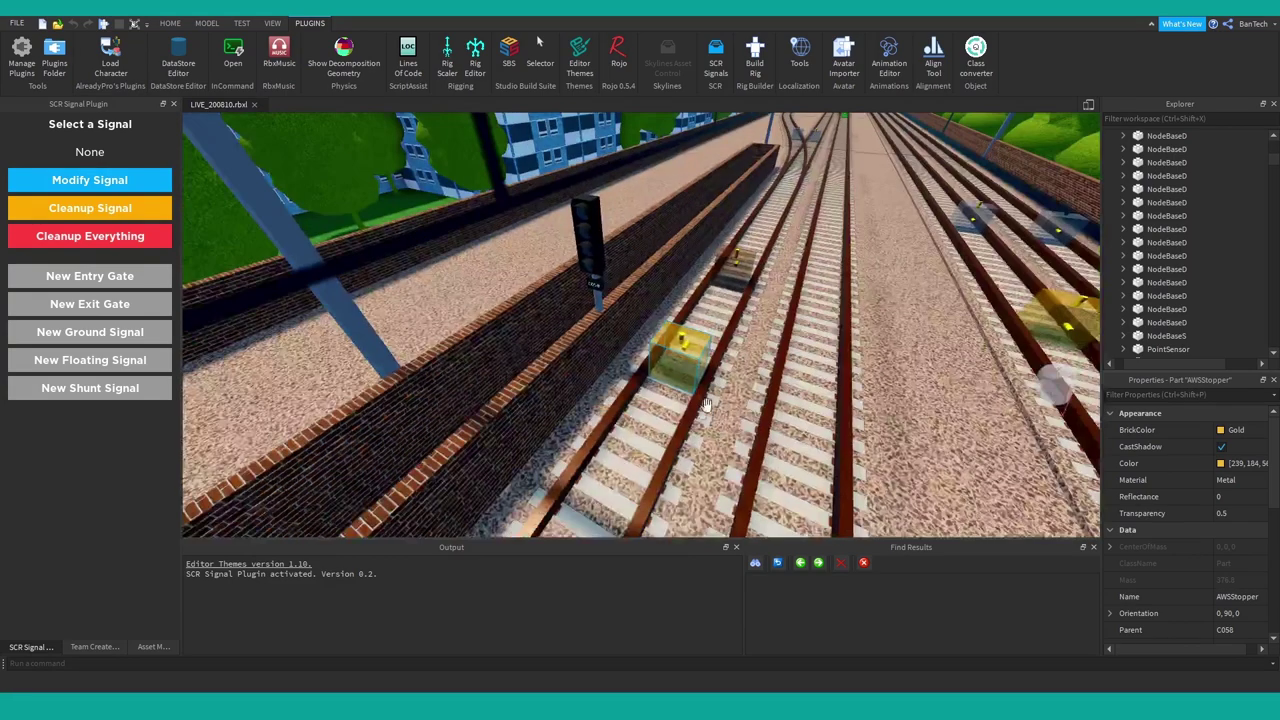
scroll(706, 403, "down", 15)
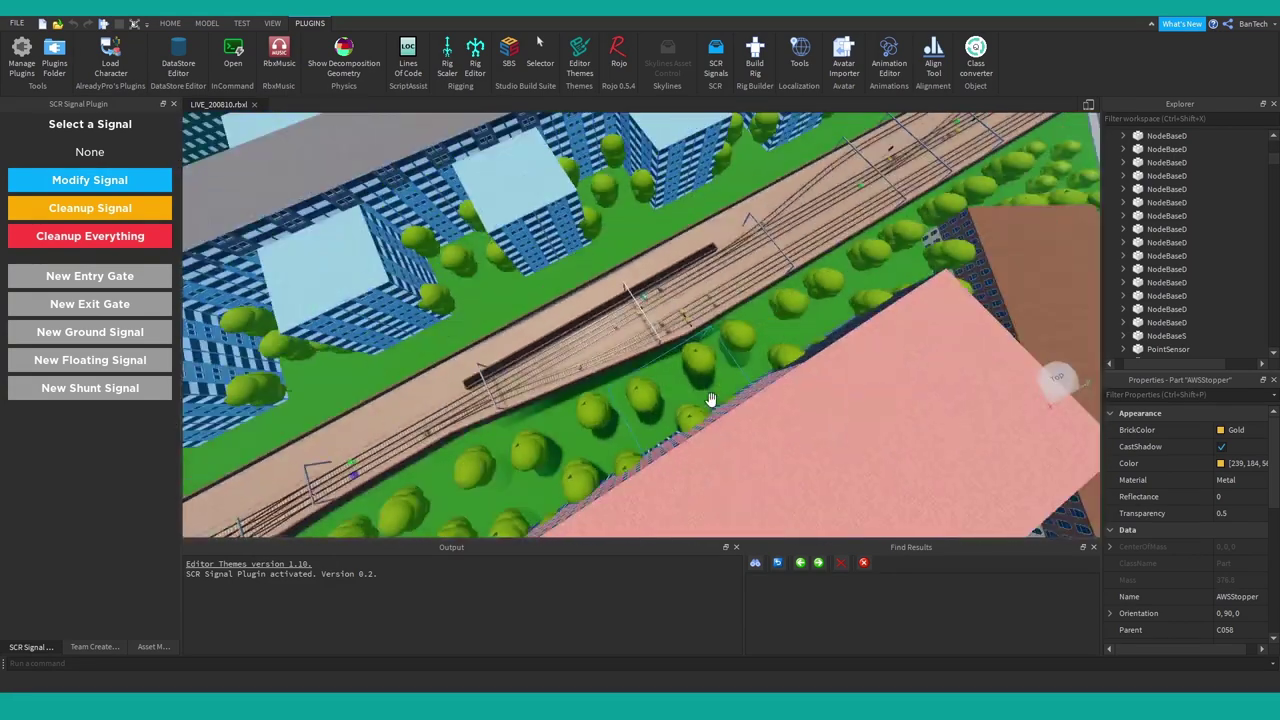
right_click_drag(710, 400, 712, 398)
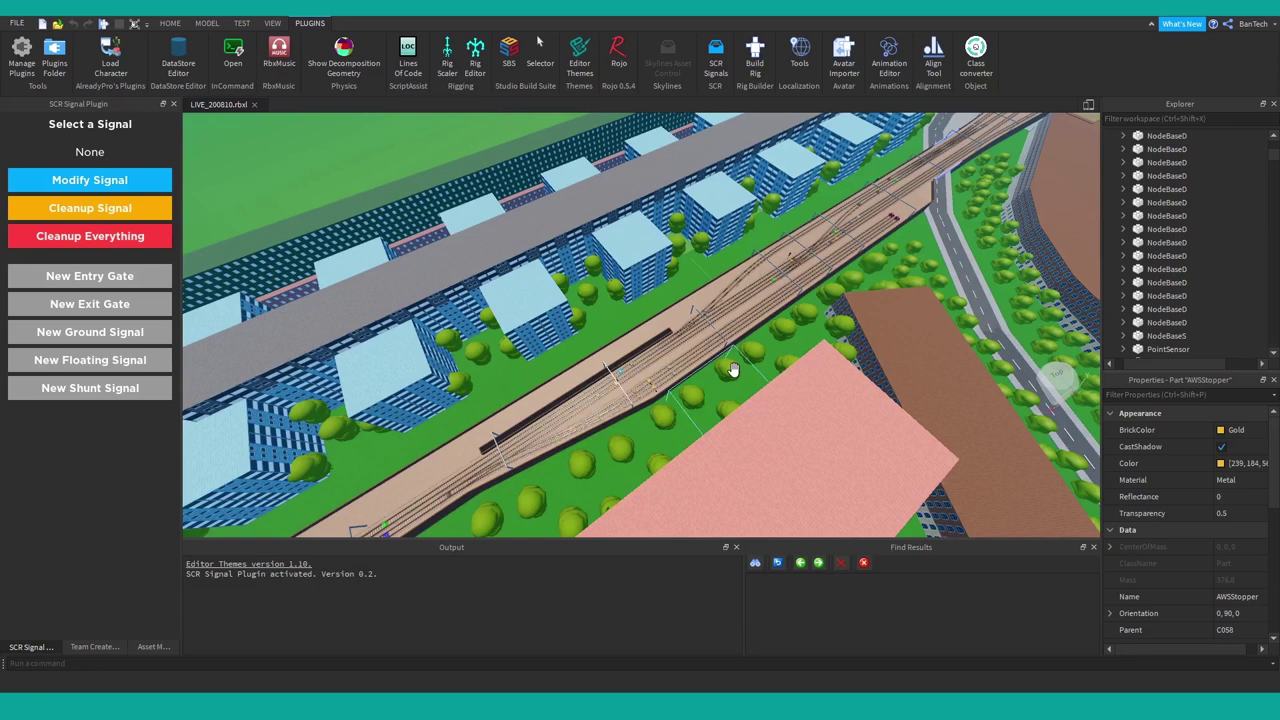
right_click_drag(733, 370, 730, 367)
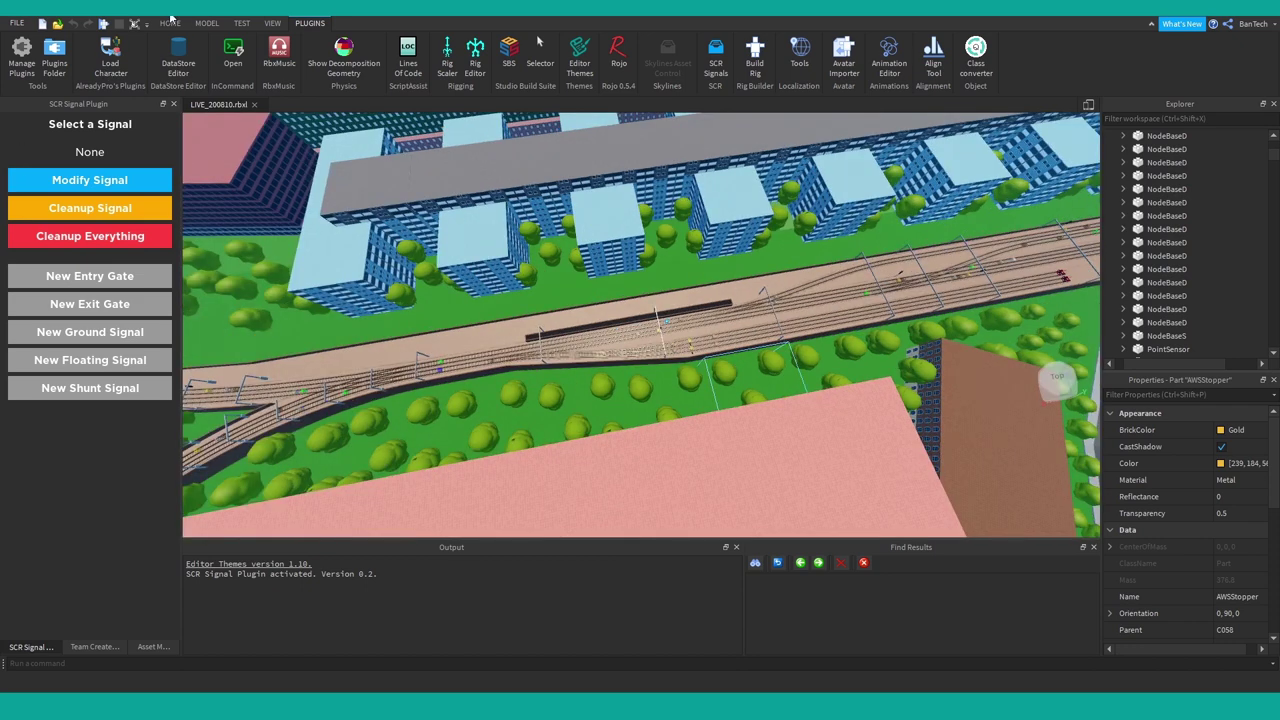
left_click(170, 23)
left_click(131, 50)
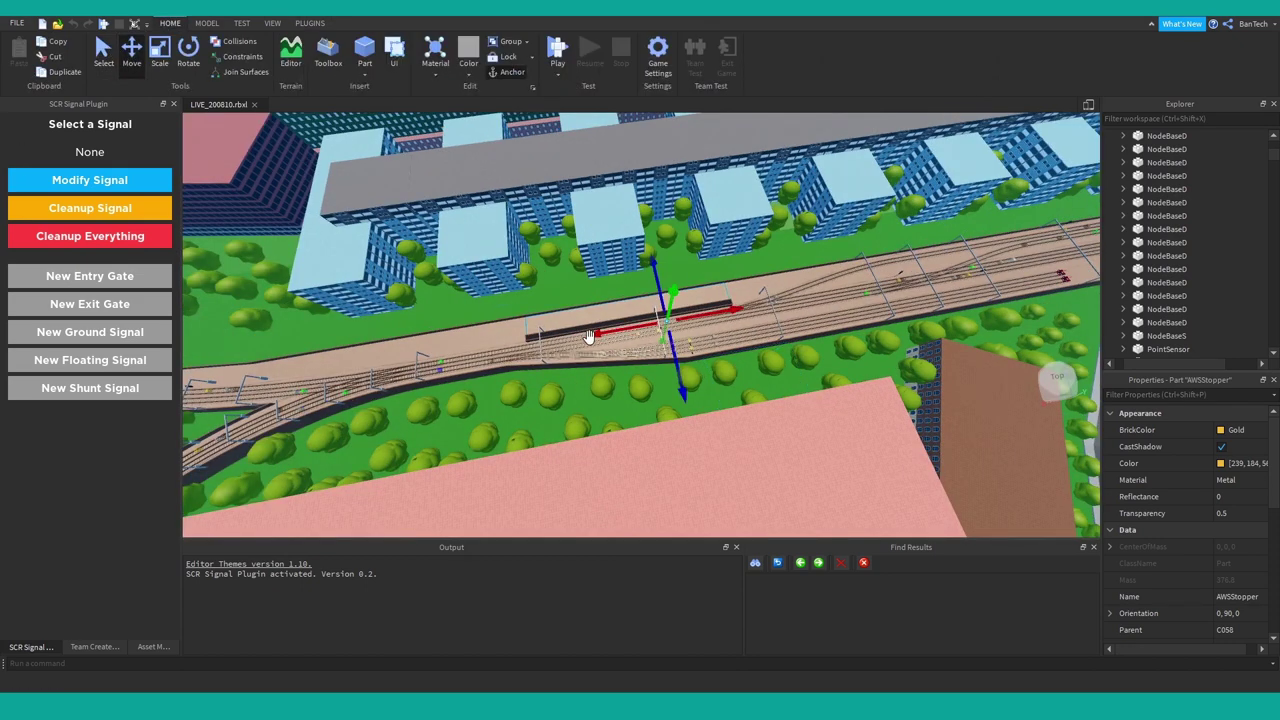
left_click(549, 348)
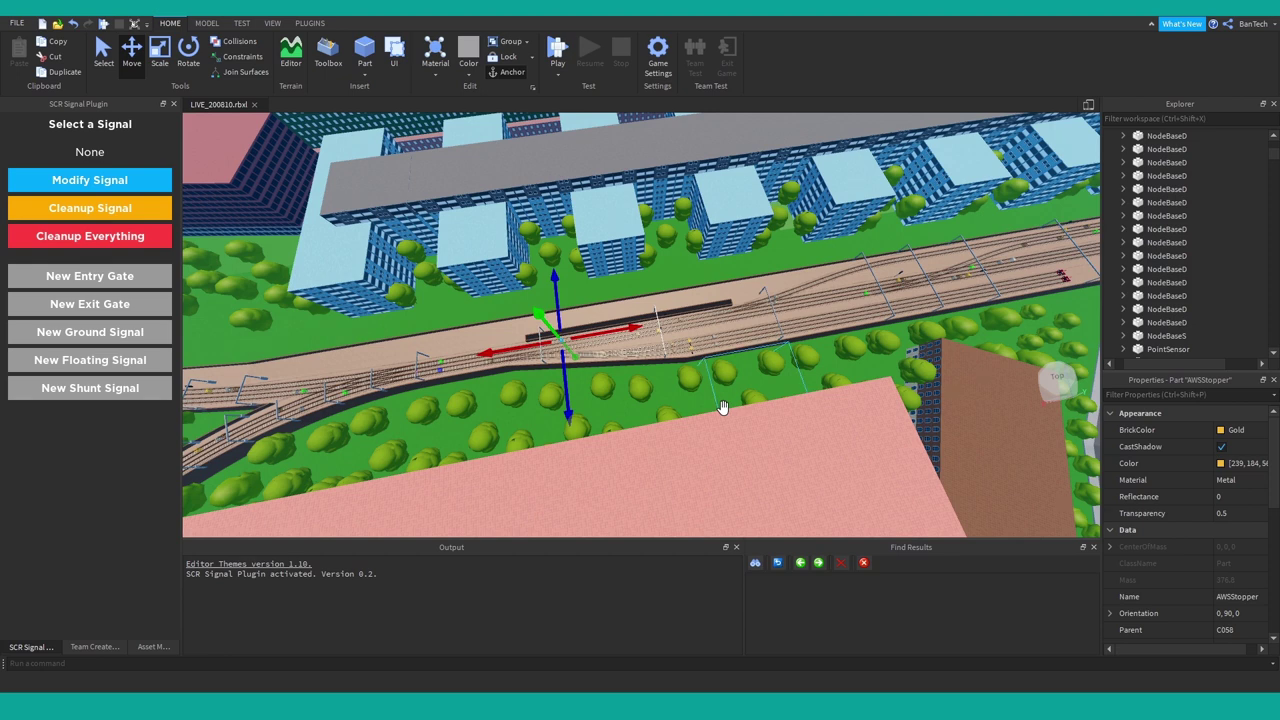
left_click(723, 373)
Examine the AWSStopper beside signal C058 and the tracks leading to the junction from several angles
mouse_move(768, 358)
right_mouse_down()
mouse_move(789, 353)
mouse_move(763, 350)
mouse_move(750, 371)
right_mouse_up()
scroll(772, 359, "up", 2)
scroll(772, 352, "up", 3)
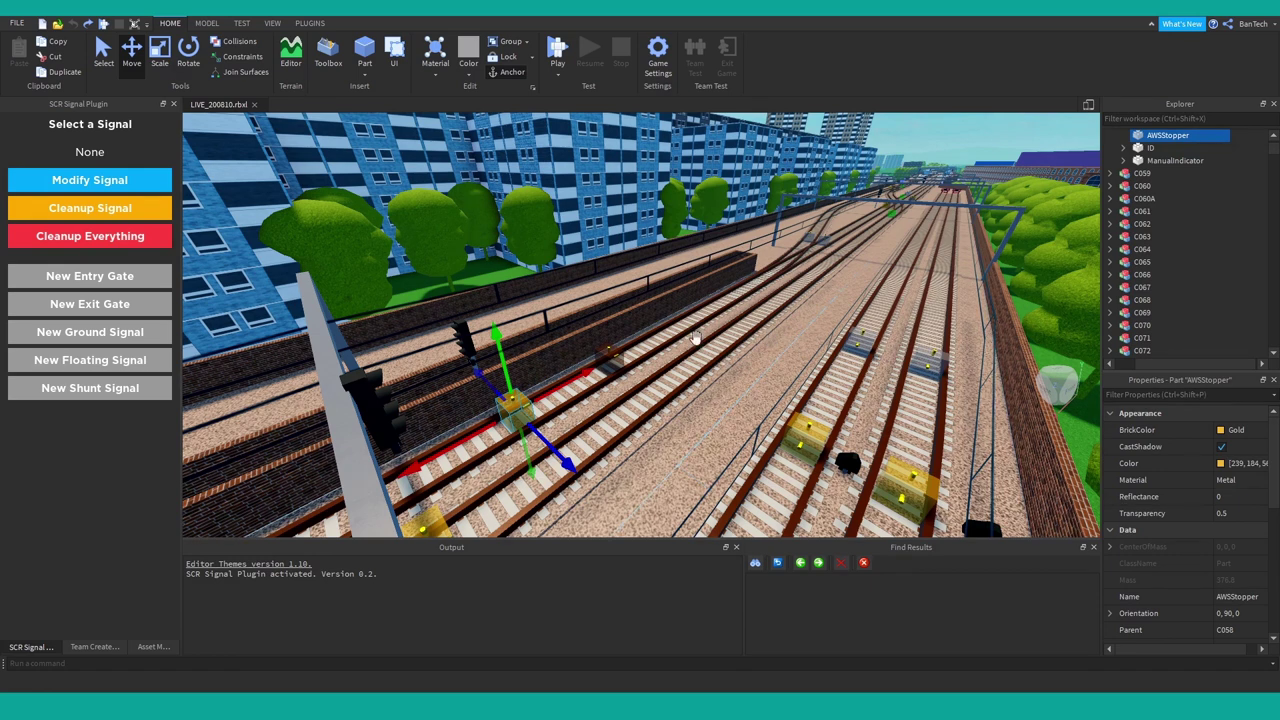
right_click_drag(653, 347, 653, 347)
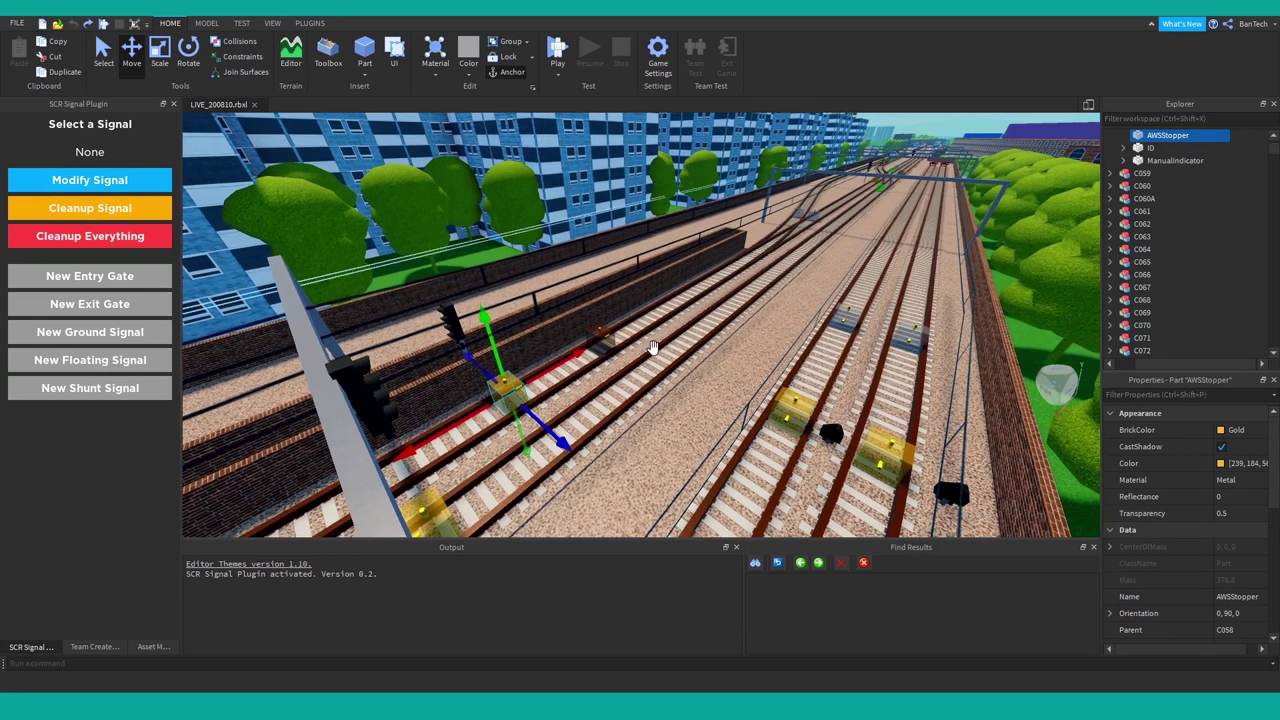
right_click_drag(651, 346, 651, 346)
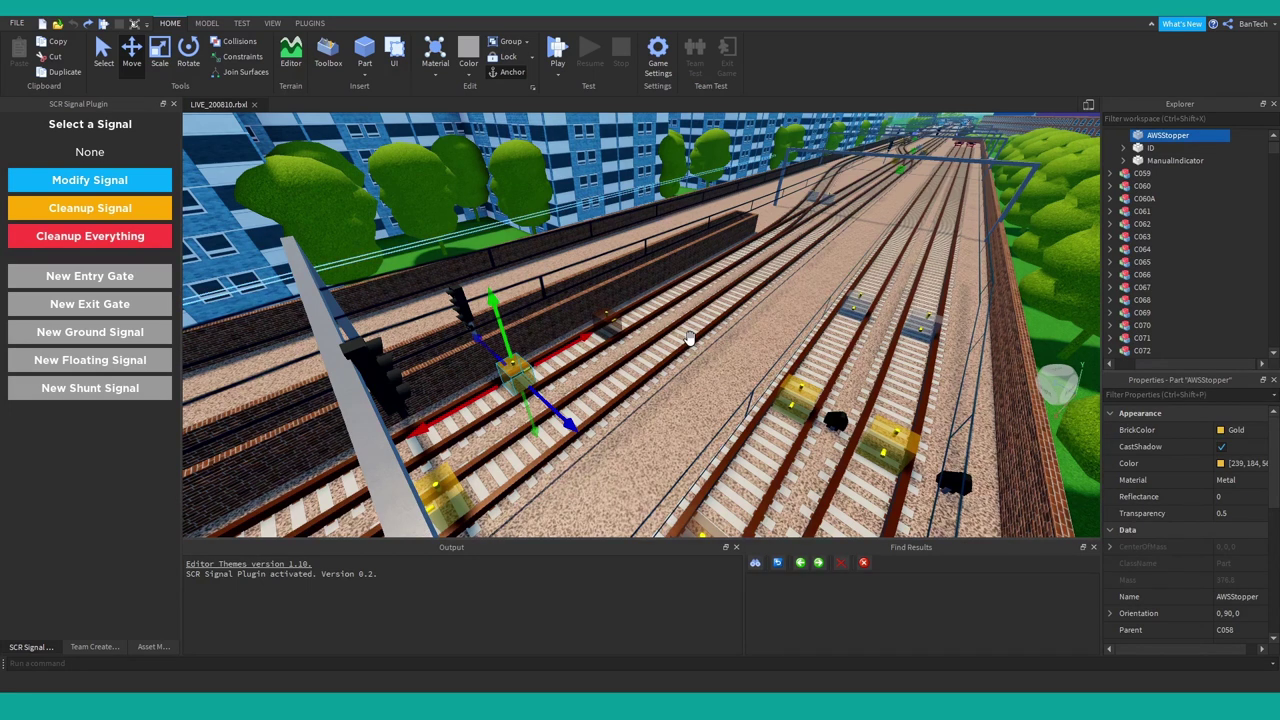
right_click_drag(666, 318, 665, 318)
key("s")
key("w")
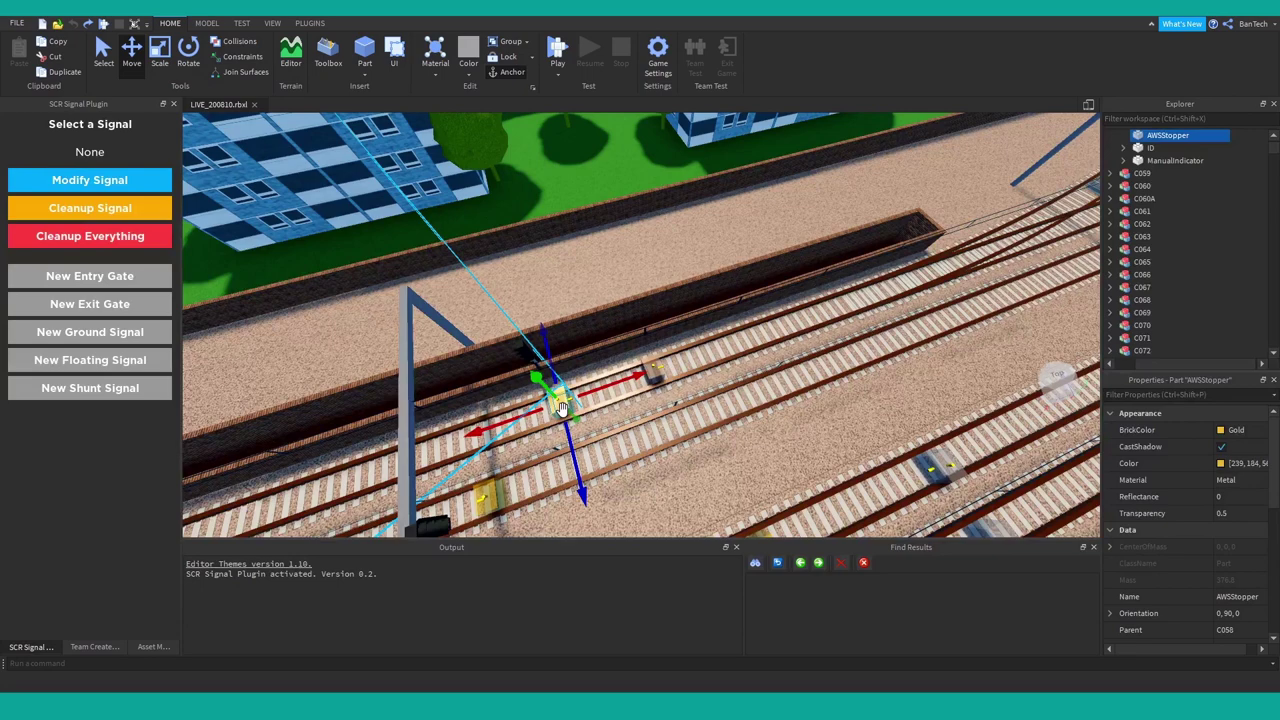
right_click_drag(674, 428, 645, 427)
right_click_drag(657, 255, 657, 254)
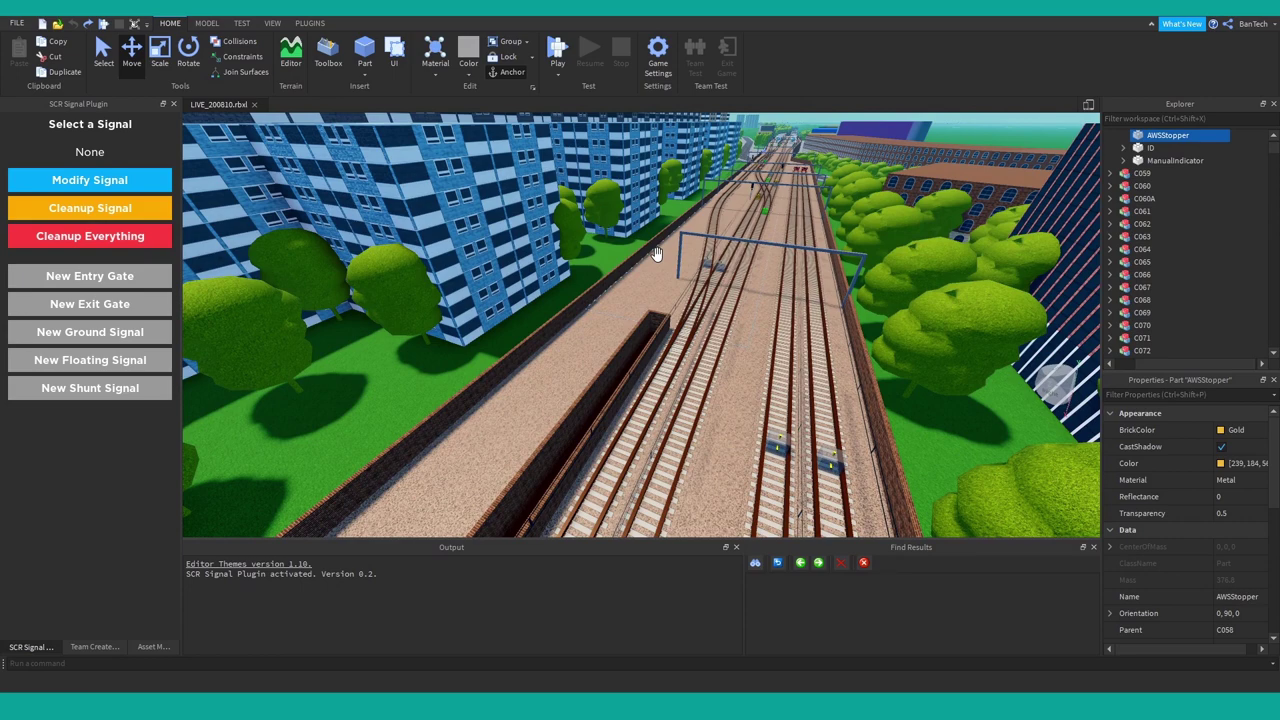
key("f")
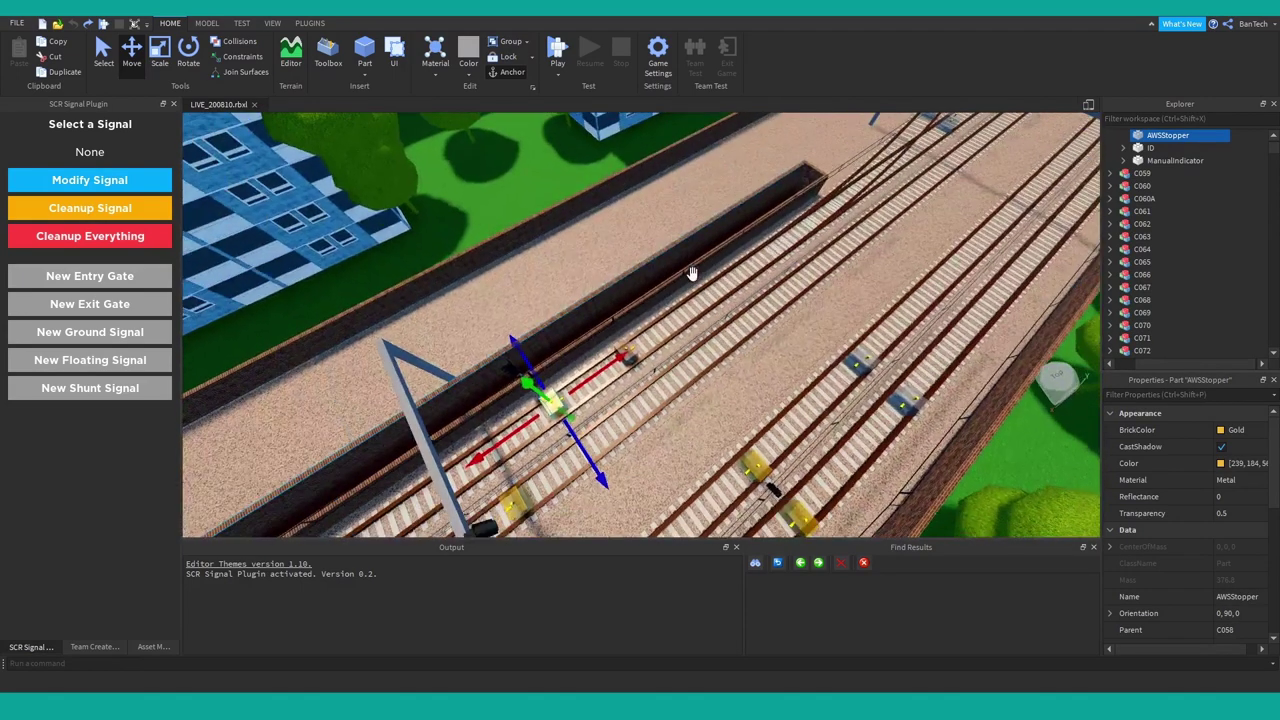
Select signal C058, expand its SignalData folder and open the first AdvanceSignal's value for editing
left_click(512, 366)
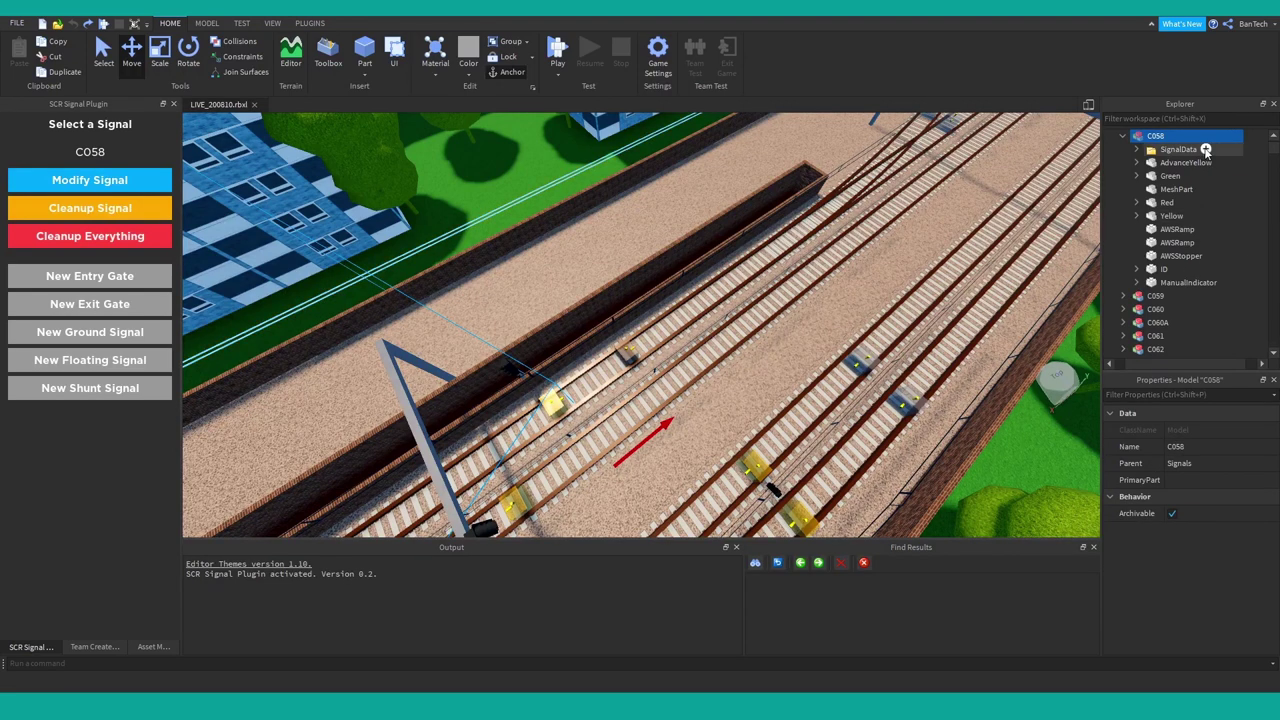
left_click(1137, 150)
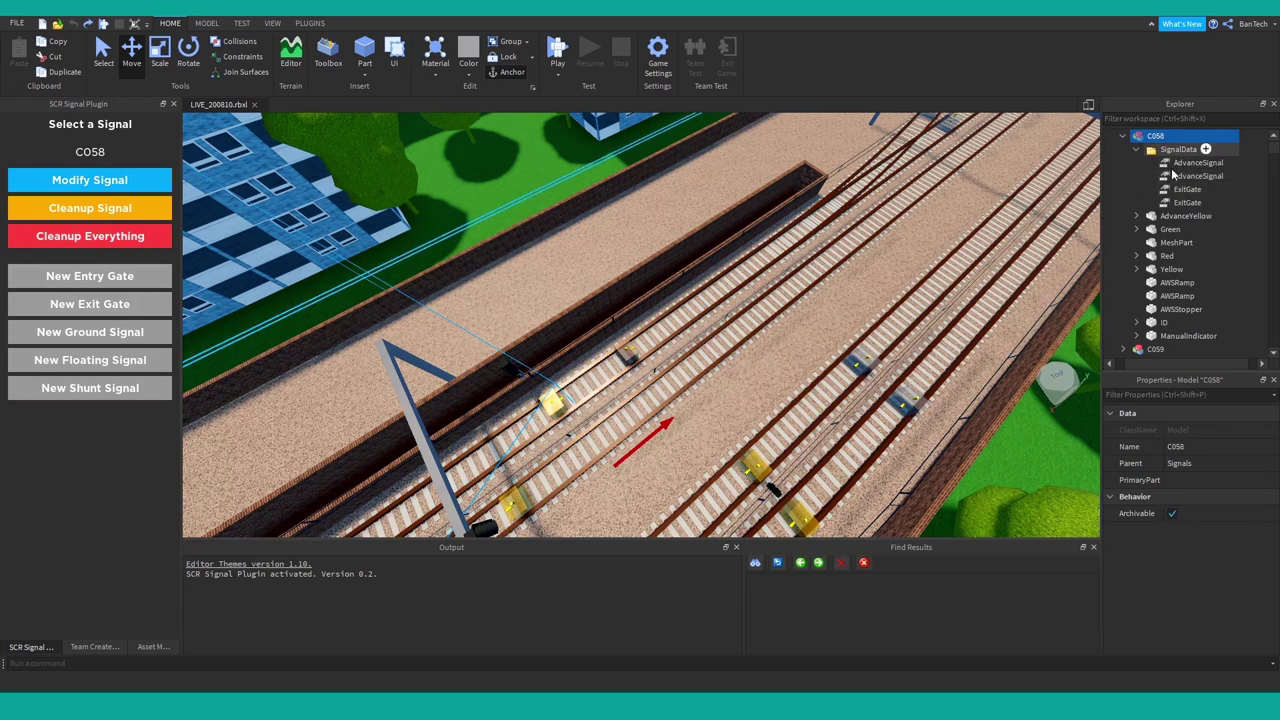
left_click(1196, 162)
left_click(1186, 479)
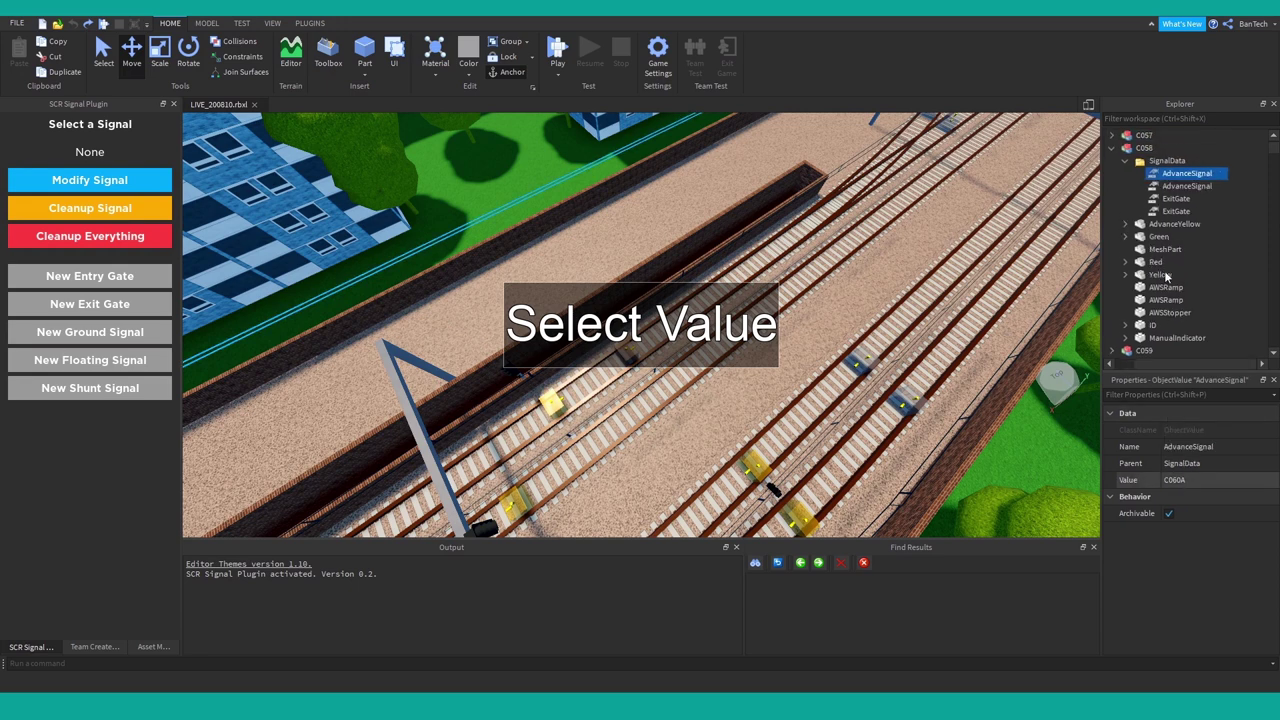
Reselect signal C058 and open it for modification in the SCR Signal Plugin
left_click(1150, 147)
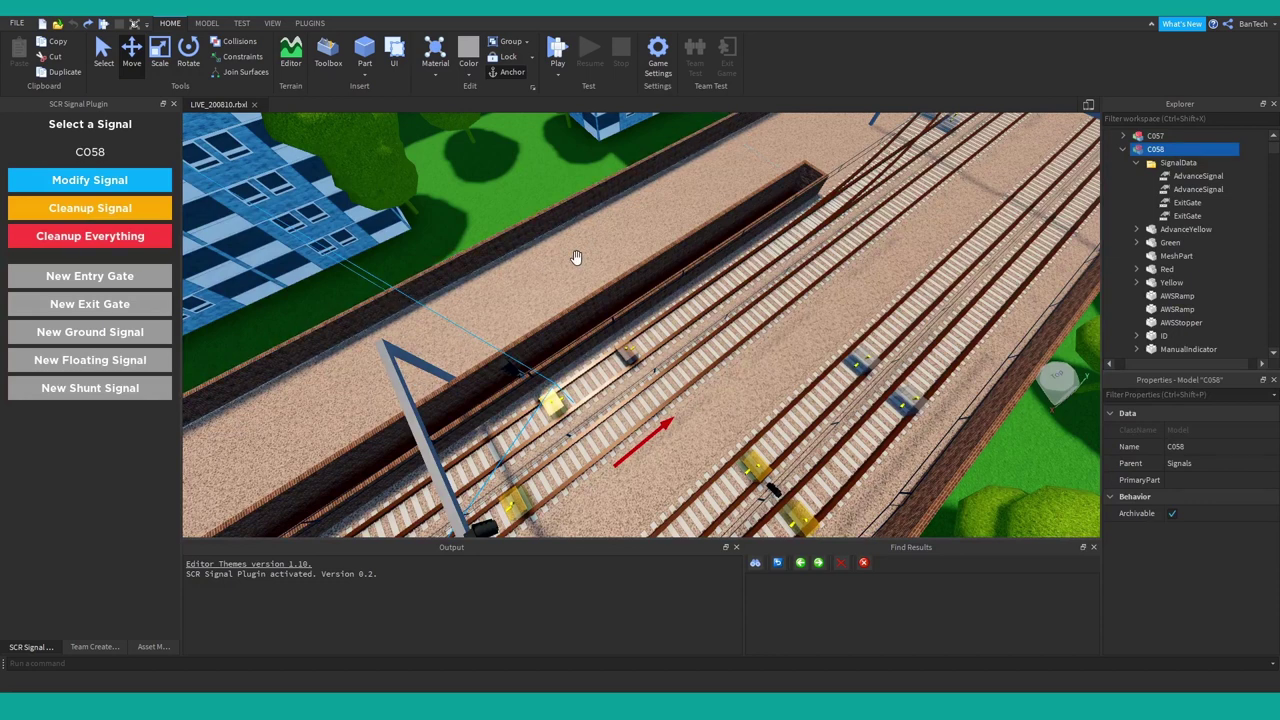
left_click(120, 179)
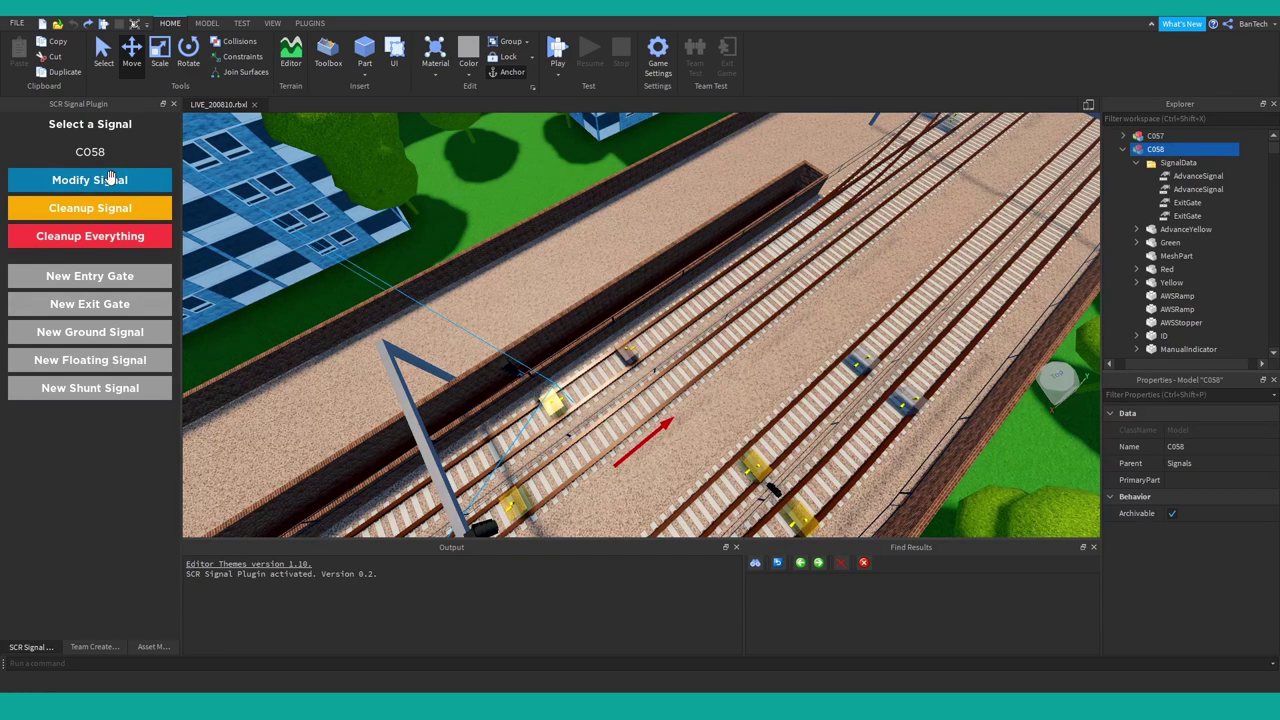
left_click(110, 178)
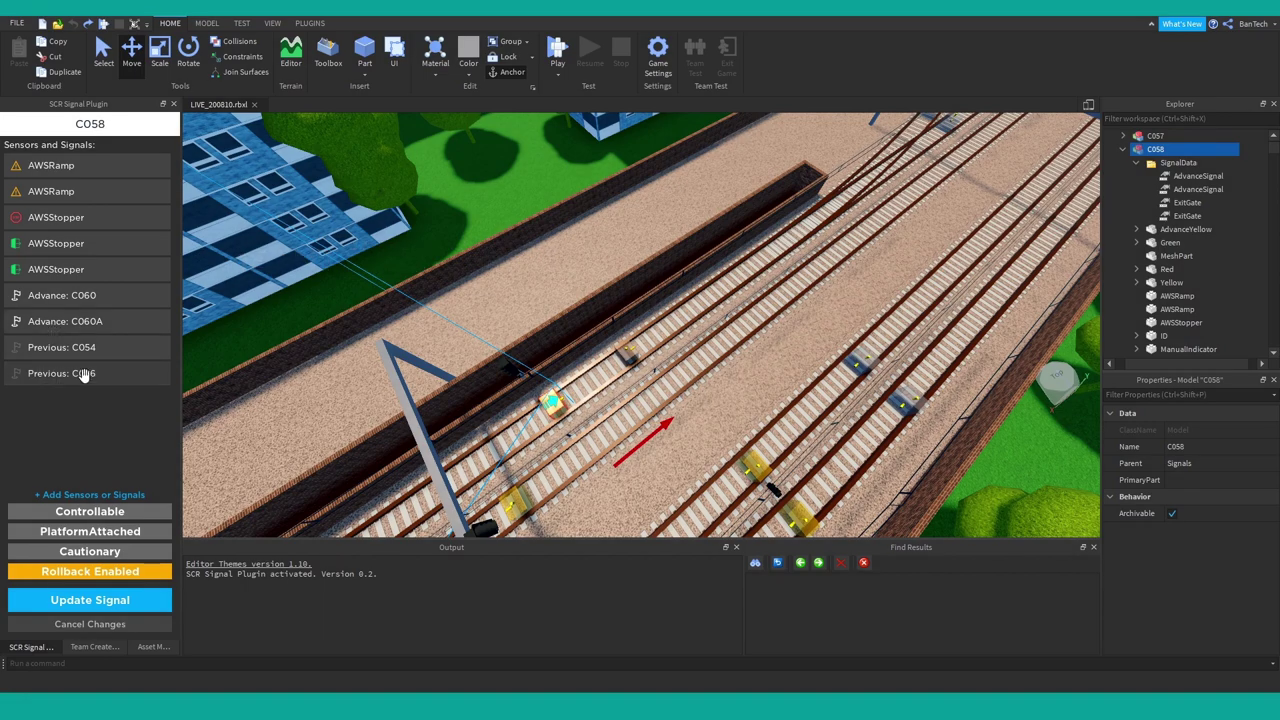
Inspect C058's own AWSStopper on the track, then select its first linked exit AWSStopper and focus on it
right_click_drag(611, 413, 612, 412)
scroll(616, 413, "up", 3)
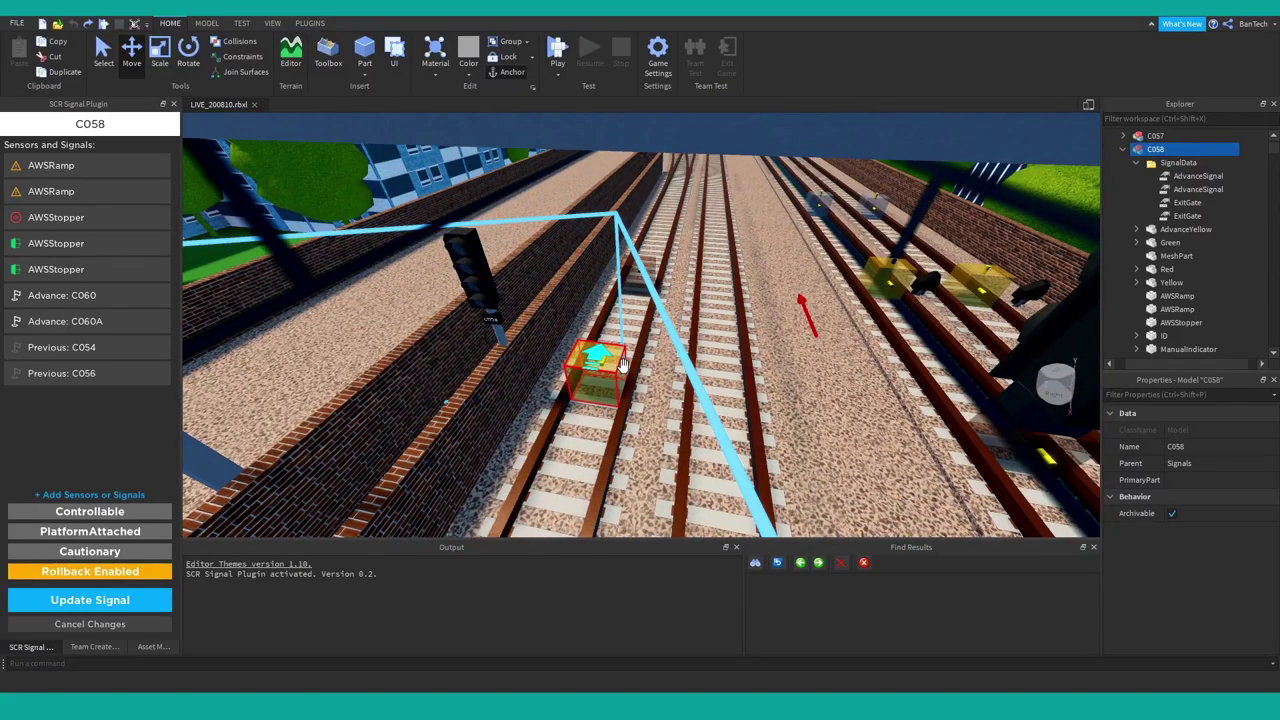
scroll(615, 362, "up", 4)
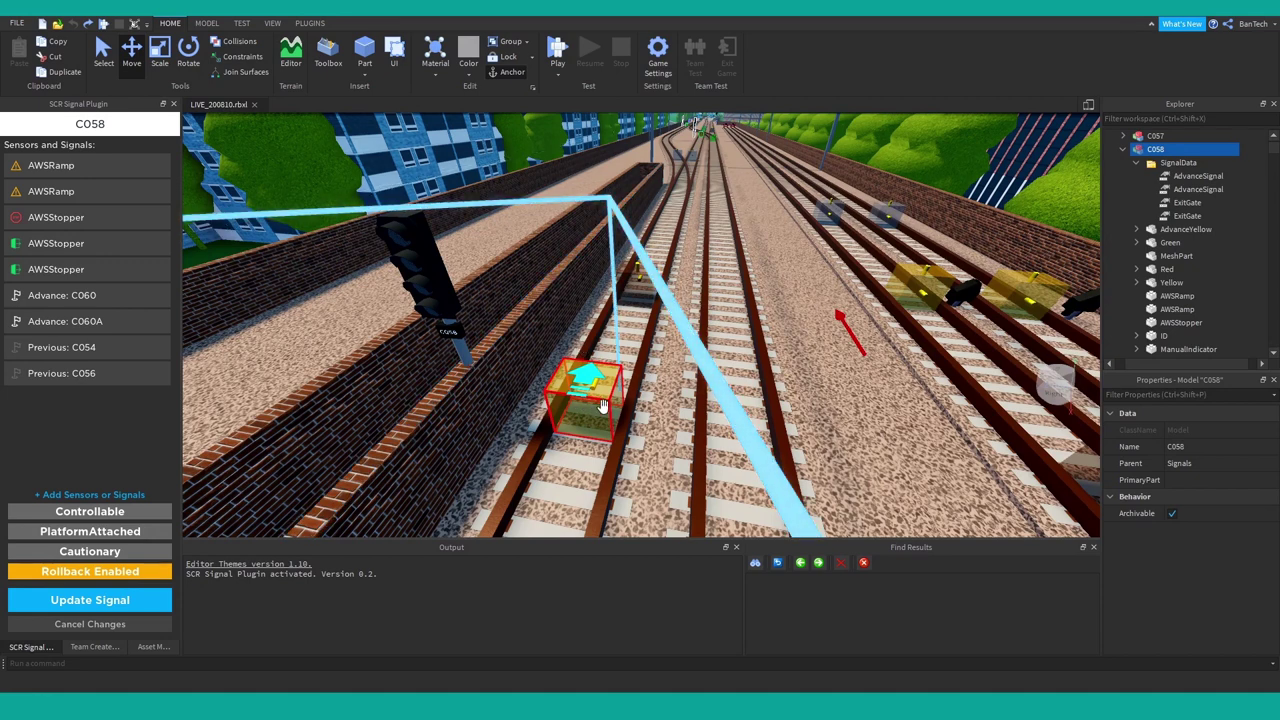
left_click(110, 244)
key("f")
Inspect the tracks around the exit AWSStopper and select the linked advance signal C060A
right_click_drag(668, 329, 684, 368)
scroll(676, 335, "down", 6)
scroll(680, 368, "up", 1)
scroll(680, 368, "up", 2)
right_click_drag(579, 354, 588, 353)
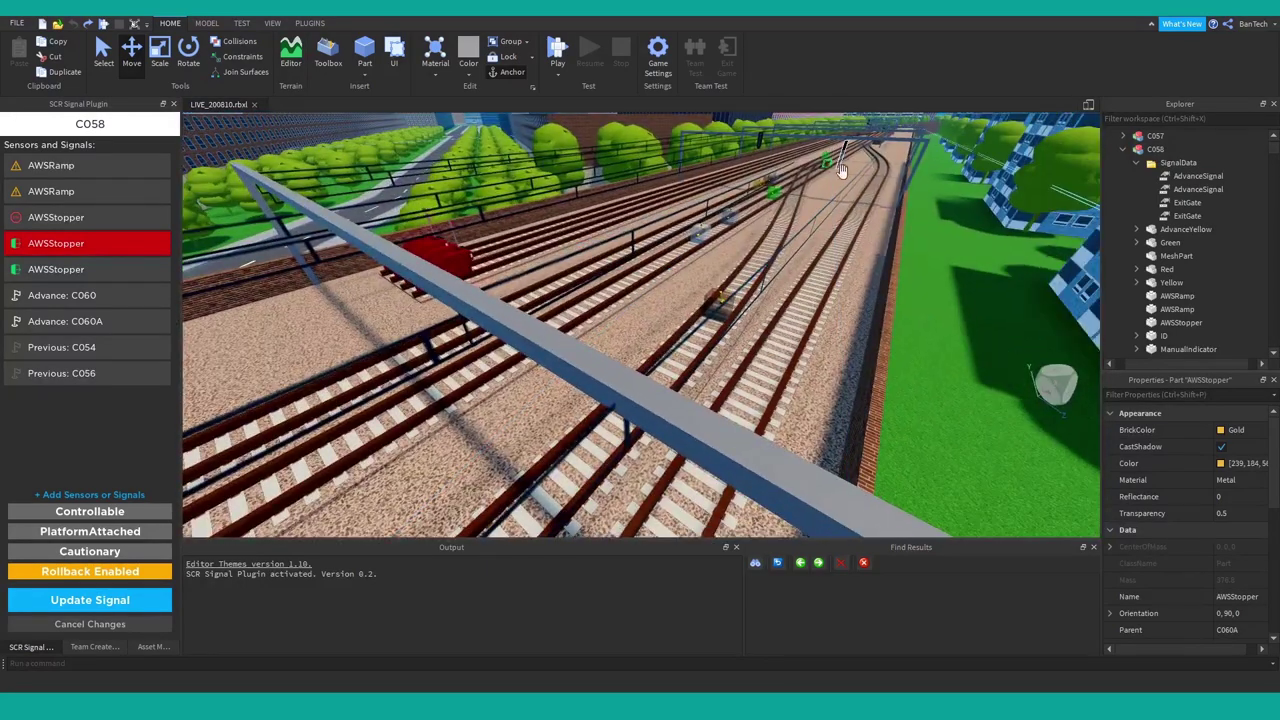
right_click_drag(667, 357, 708, 349)
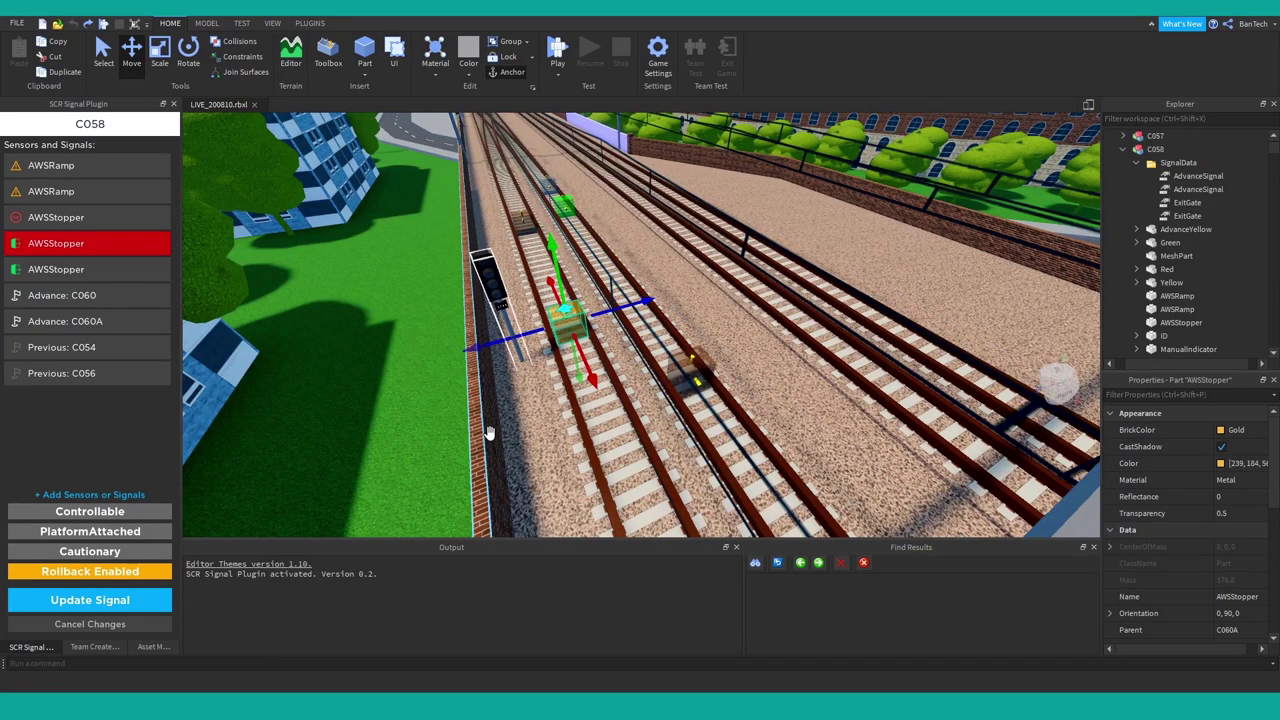
left_click(86, 321)
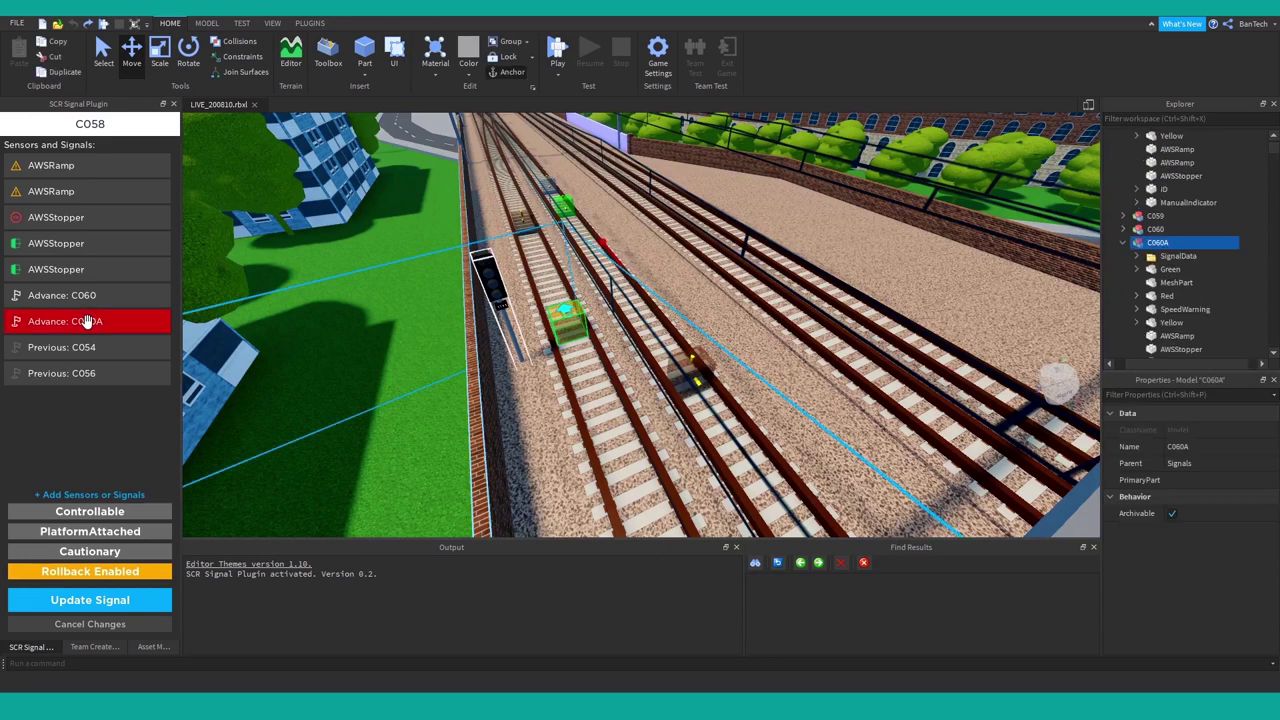
Focus the view on advance signal C060A, and select and focus on the other advance signal, C060
key("f")
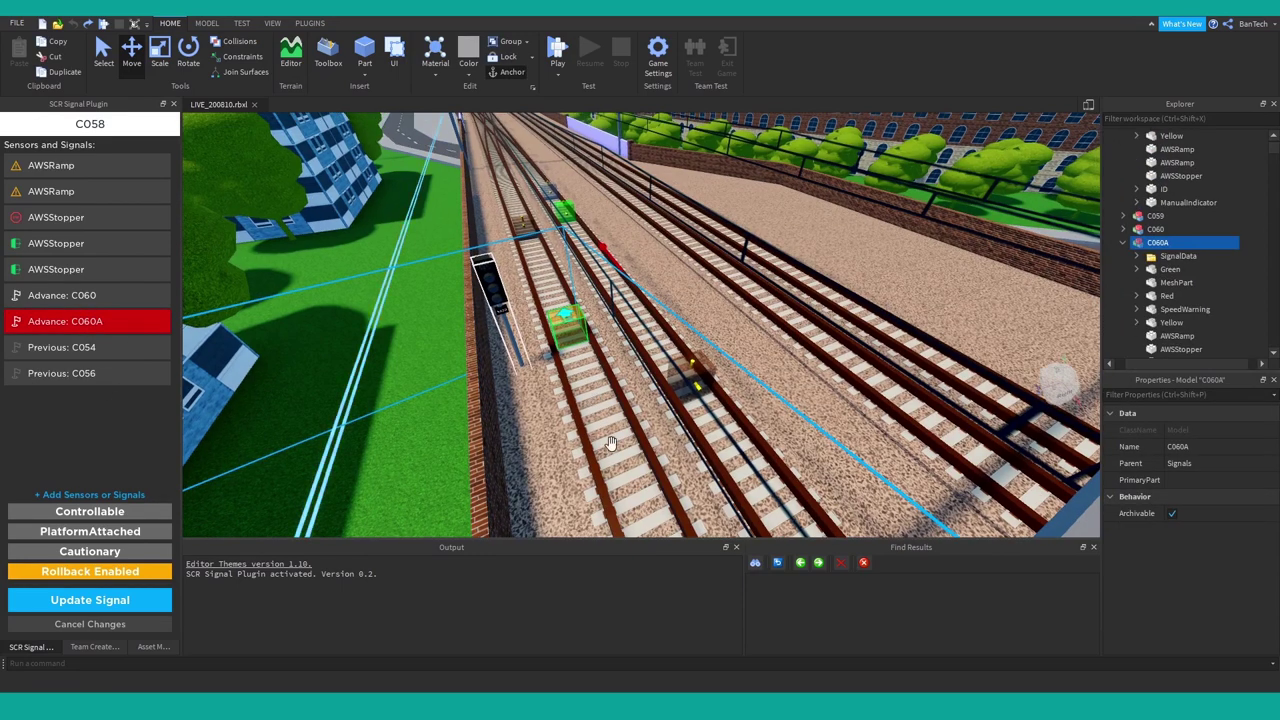
key("s")
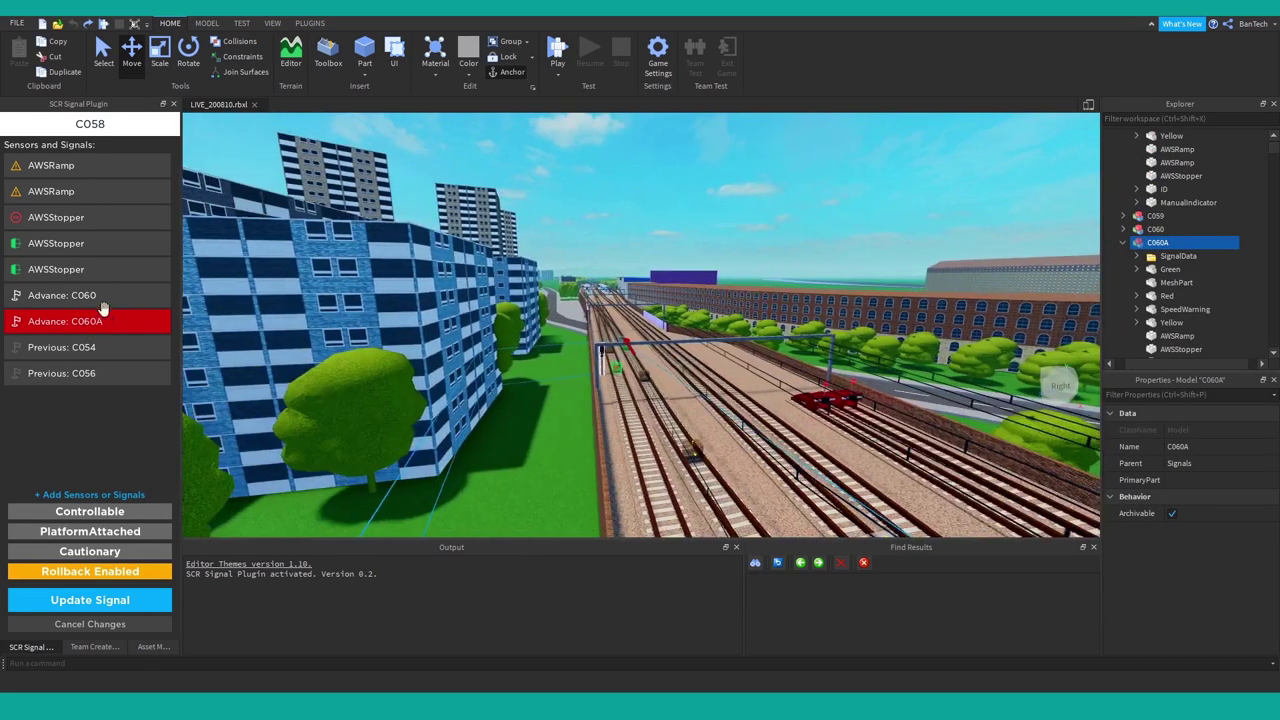
left_click(79, 296)
key("f")
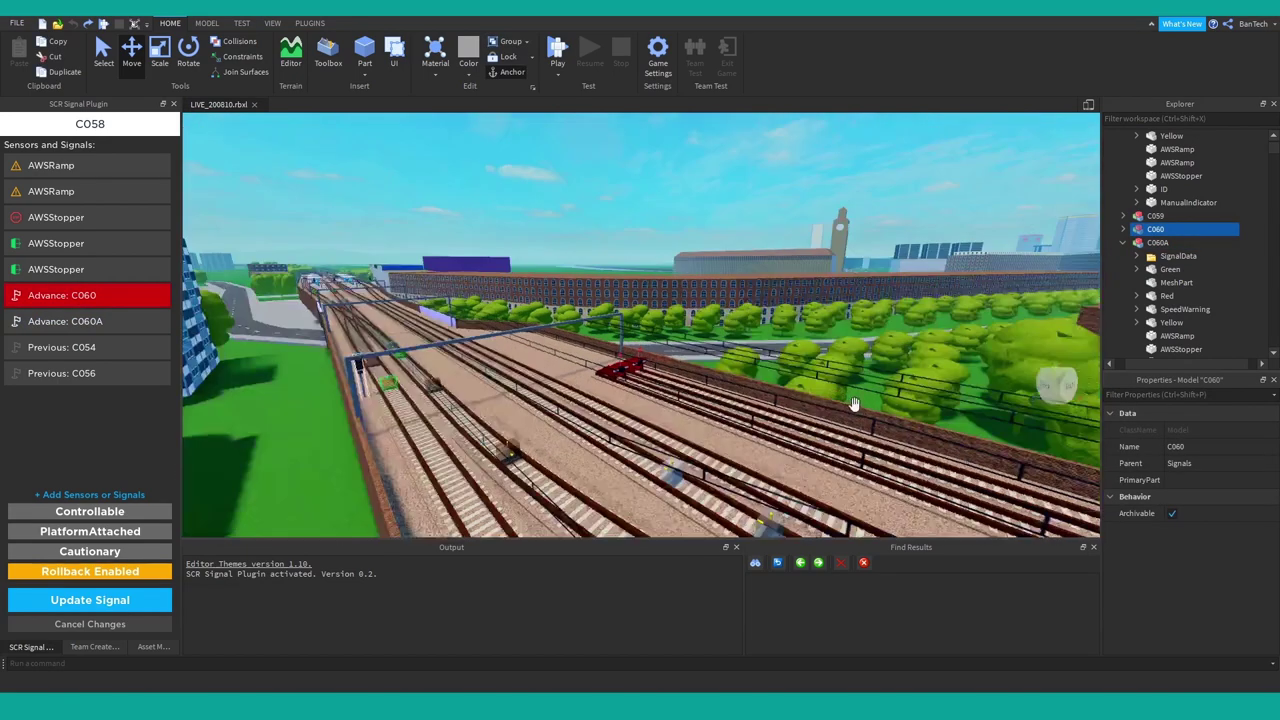
right_click_drag(809, 394, 826, 403)
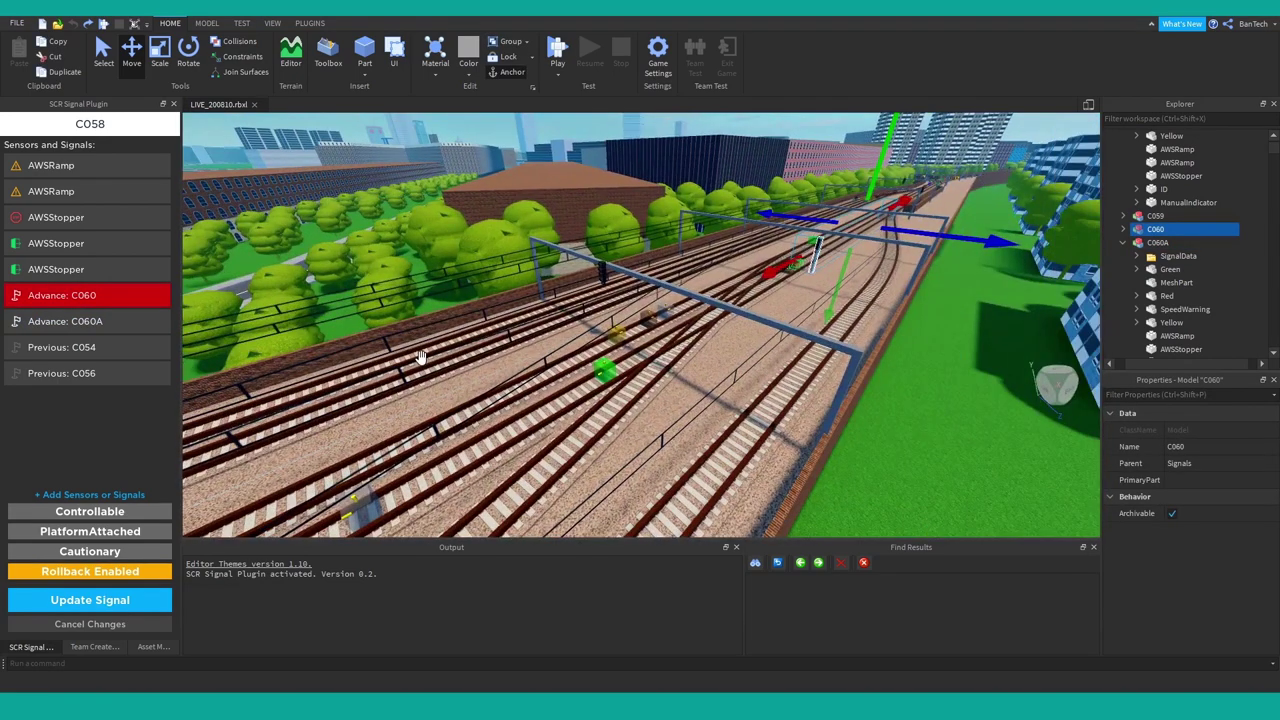
Choose the previous signal C054 in C058's links, and examine the tracks leading back from C060 to C058
left_click(55, 350)
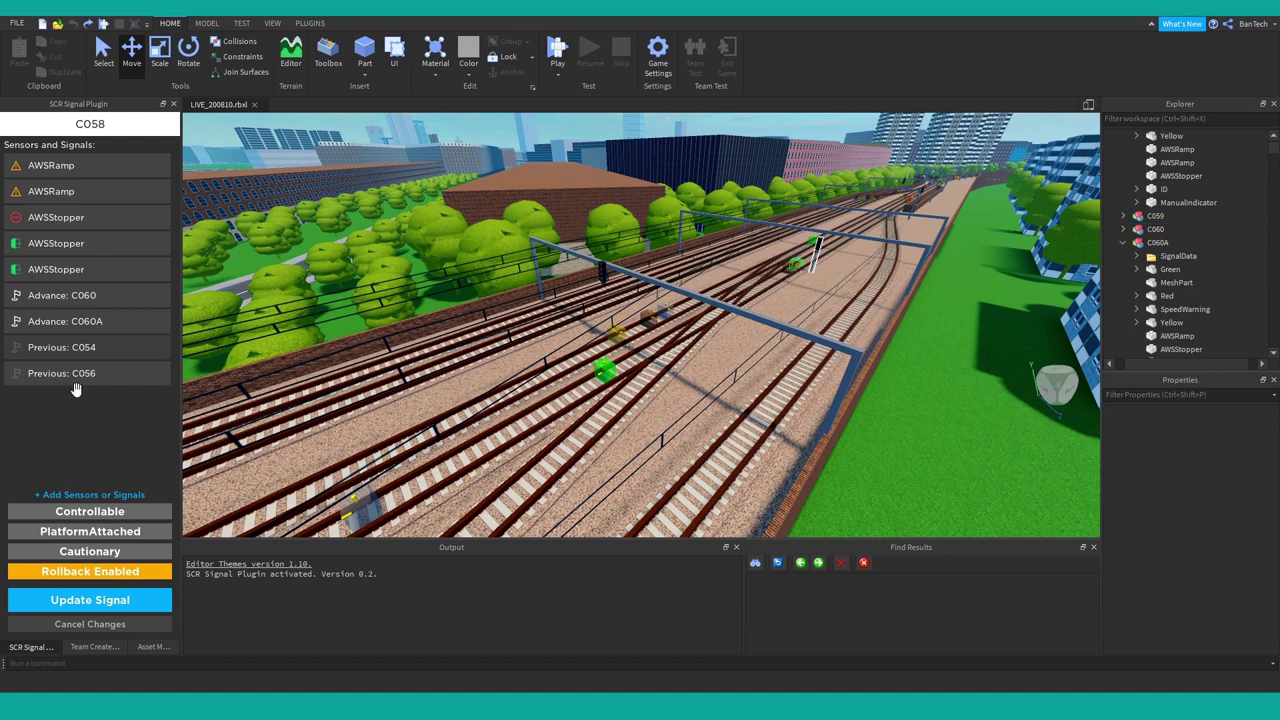
right_click_drag(714, 363, 693, 372)
key("w")
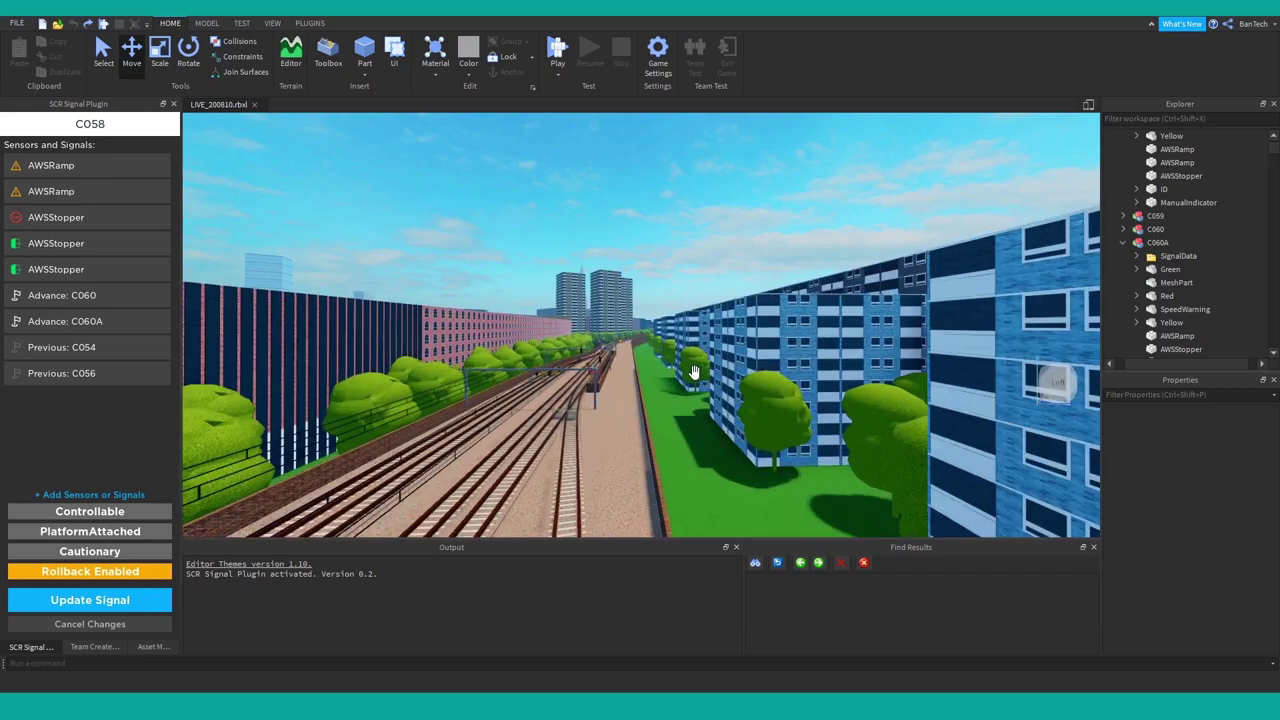
key("Left")
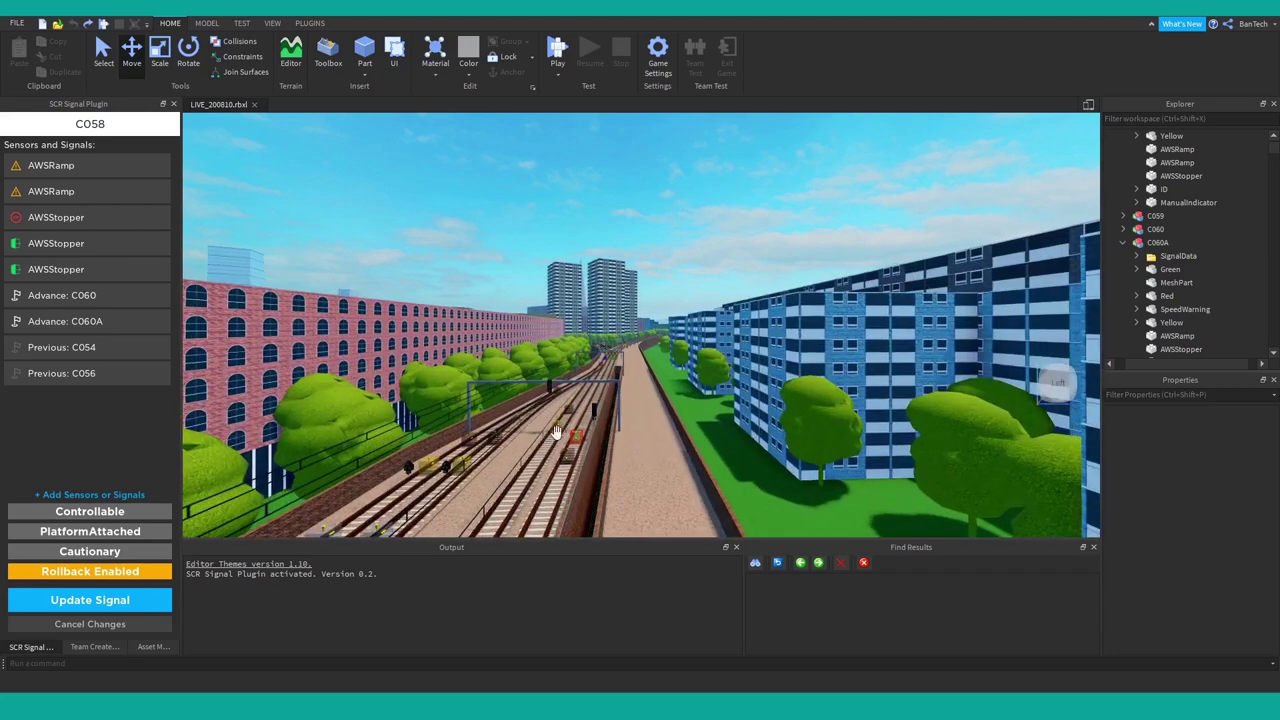
key("Left")
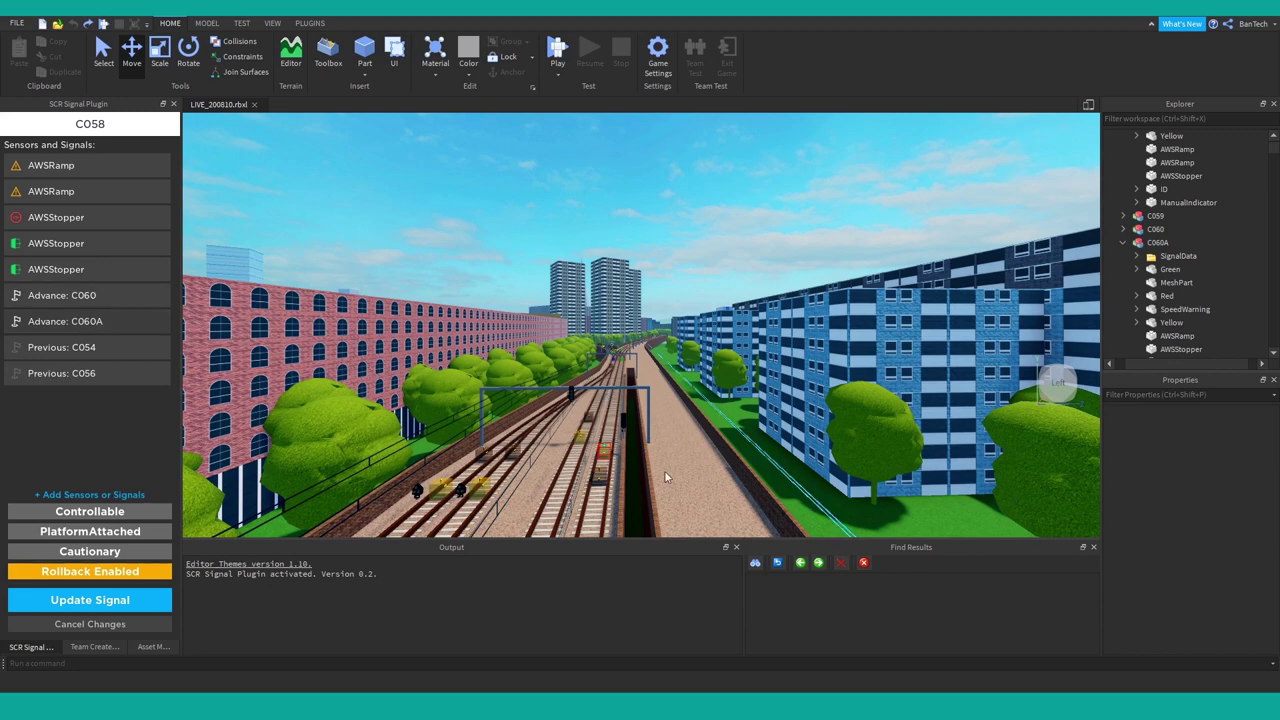
scroll(636, 442, "up", 2)
scroll(636, 442, "up", 3)
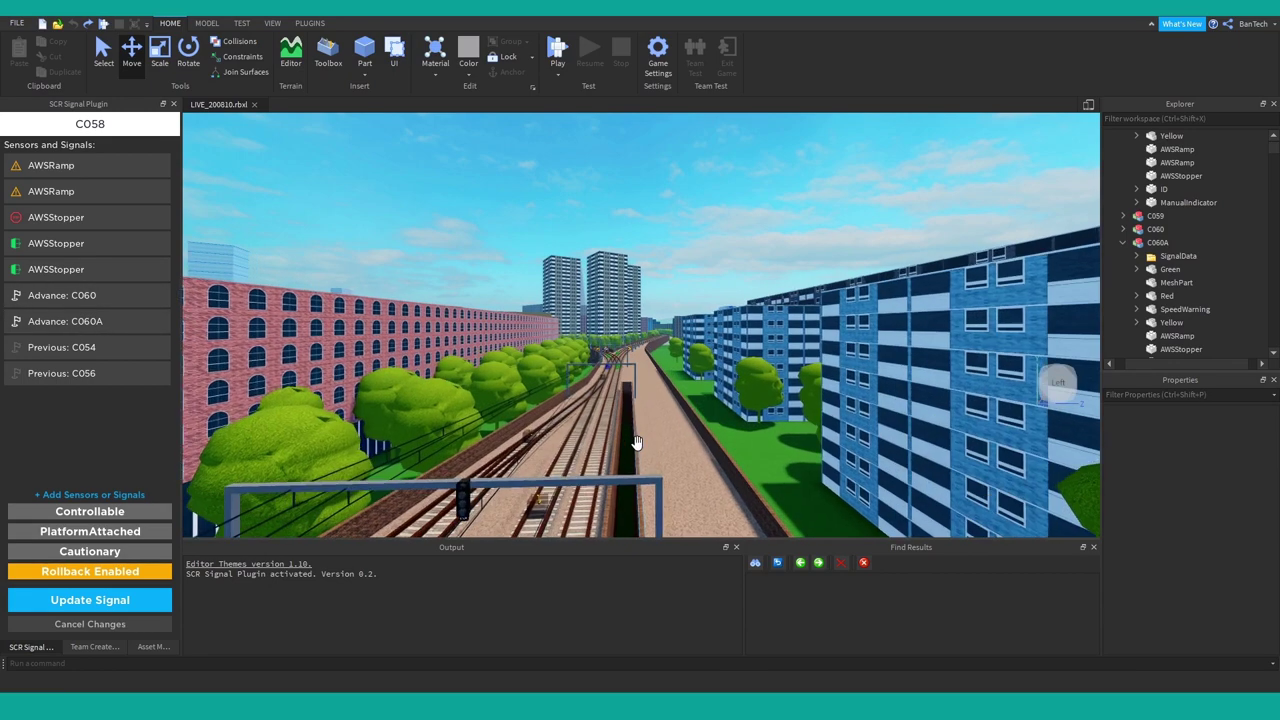
right_click_drag(636, 442, 636, 442)
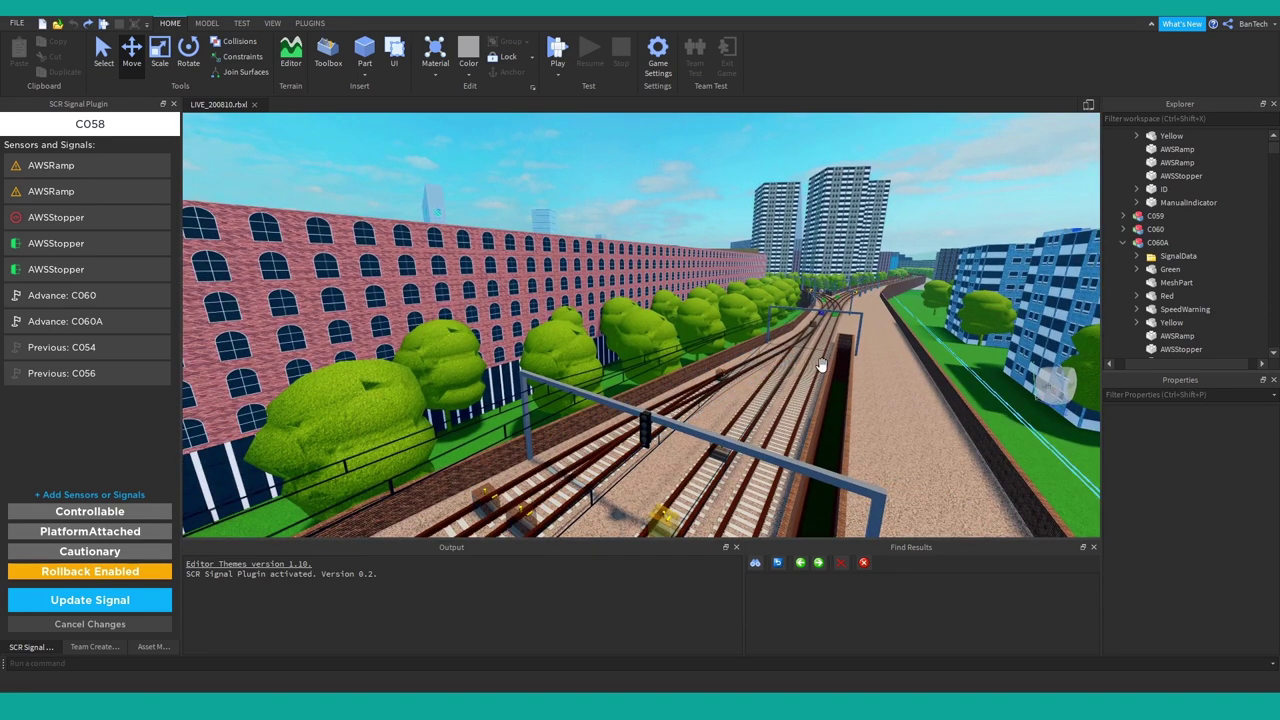
scroll(795, 400, "up", 2)
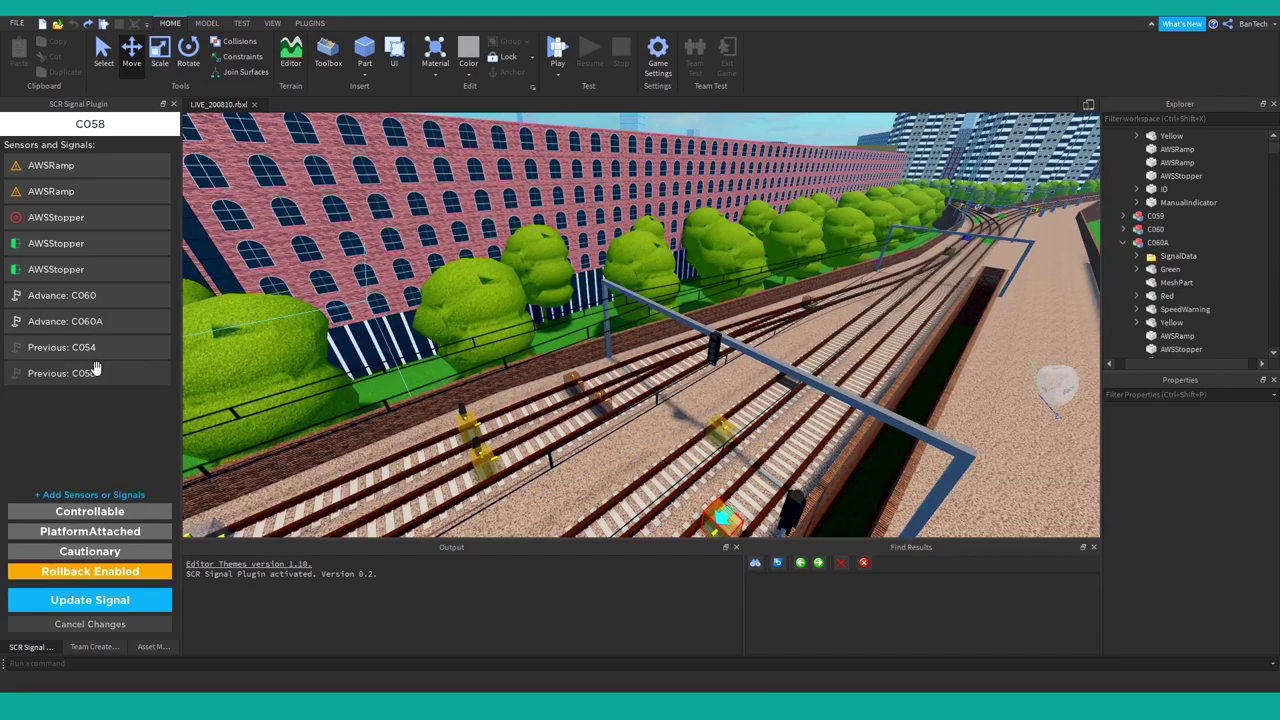
Examine C058's own AWSStopper on the track and its direction arrow up close
right_click_drag(891, 399, 669, 343)
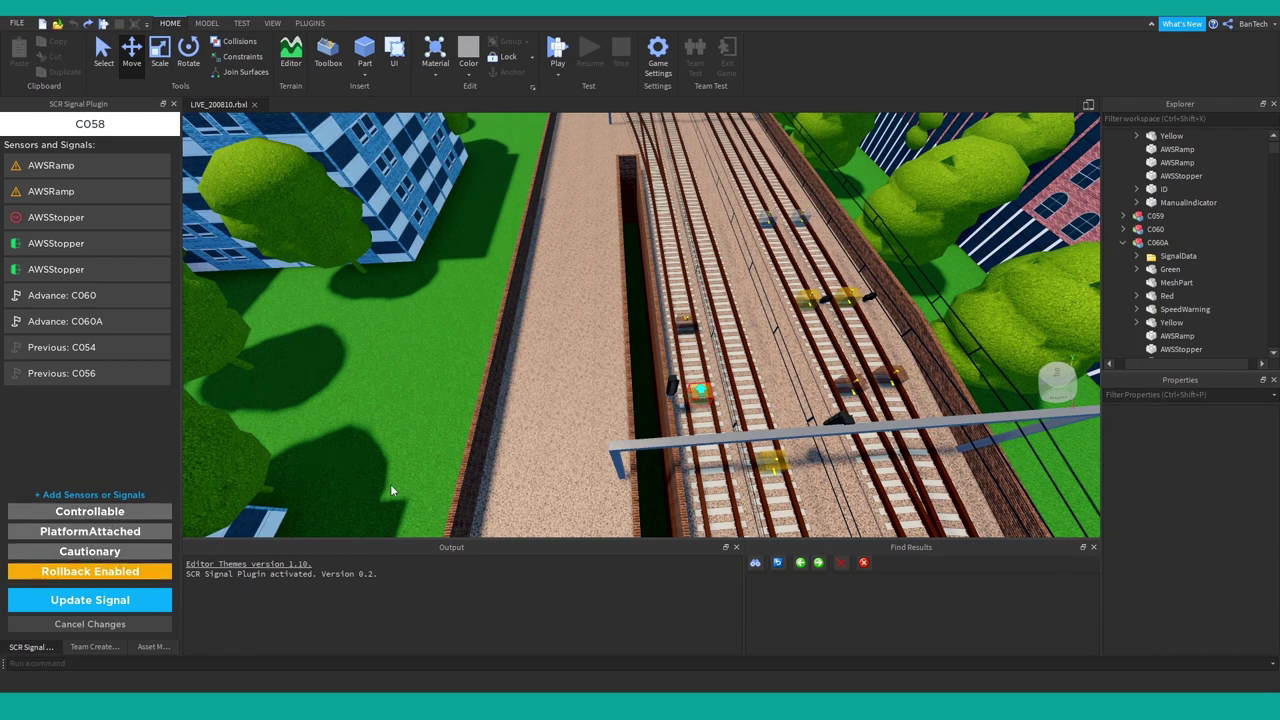
scroll(686, 424, "up", 8)
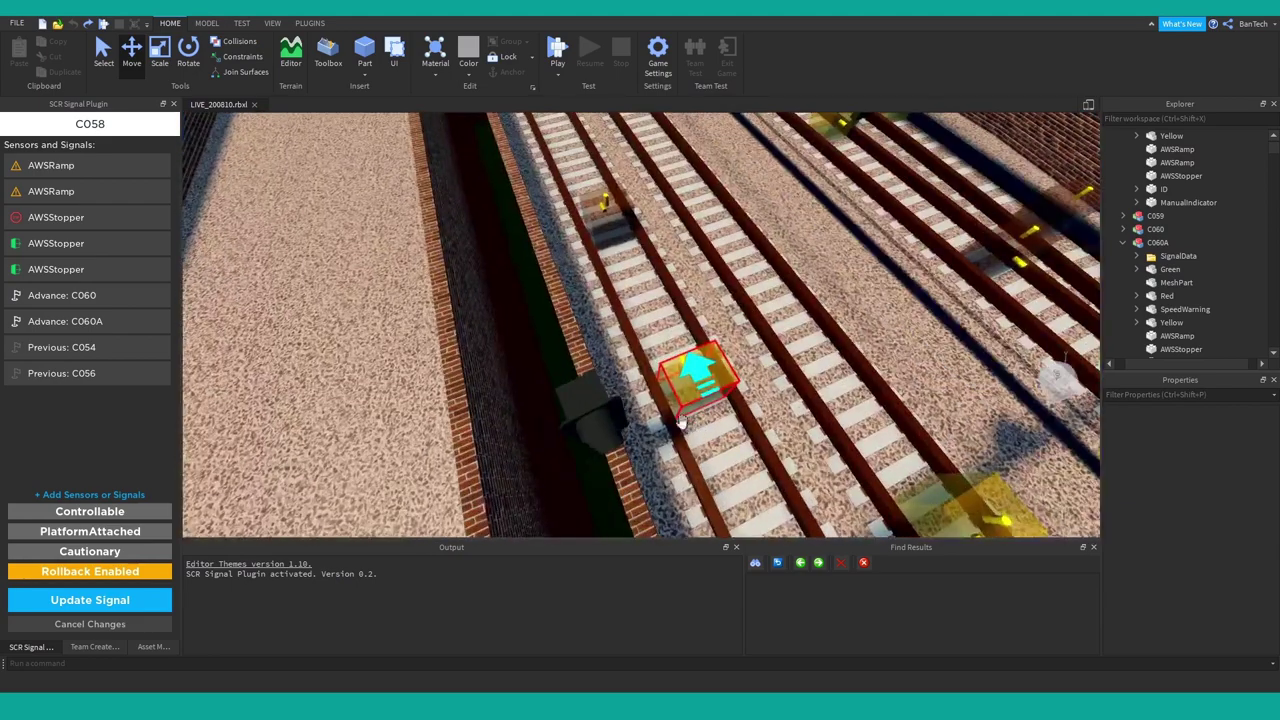
right_click_drag(681, 422, 692, 430)
scroll(662, 448, "down", 4)
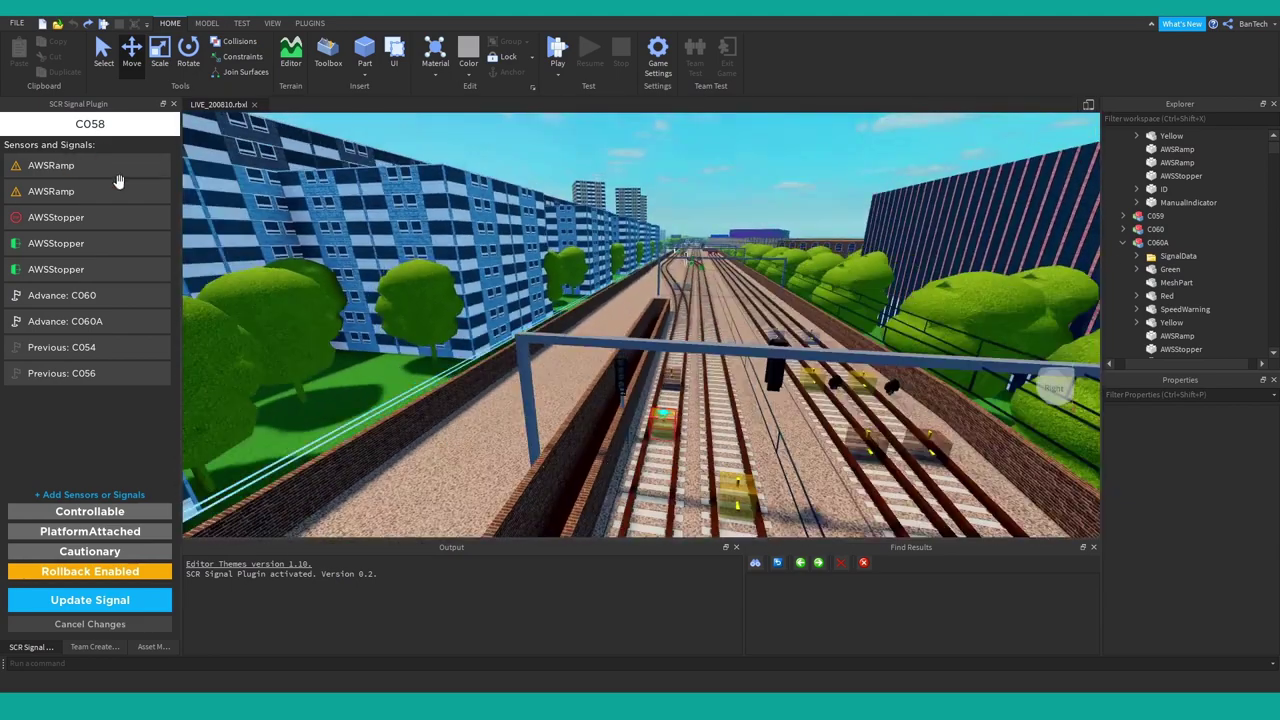
Start adding sensors to C058, pick the AWSStopper on the adjacent track, and cancel the attachment
left_click(79, 494)
scroll(771, 371, "up", 5)
left_click(685, 415)
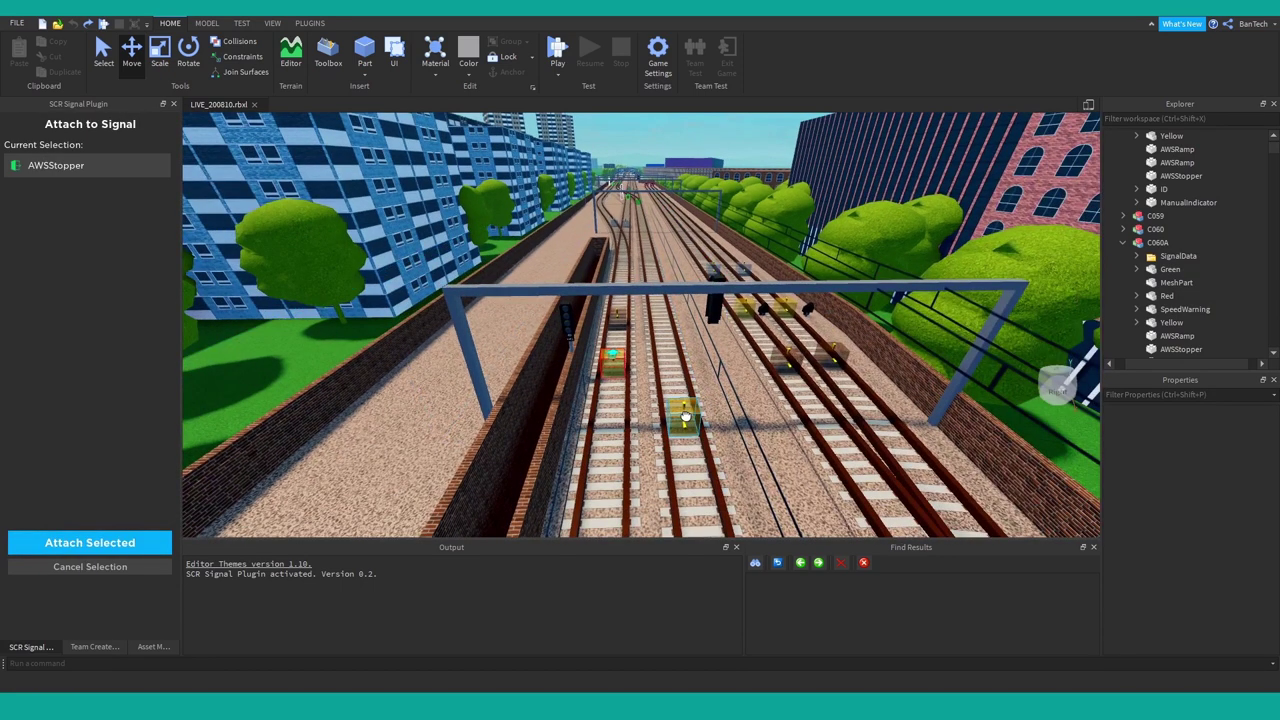
left_click(685, 415)
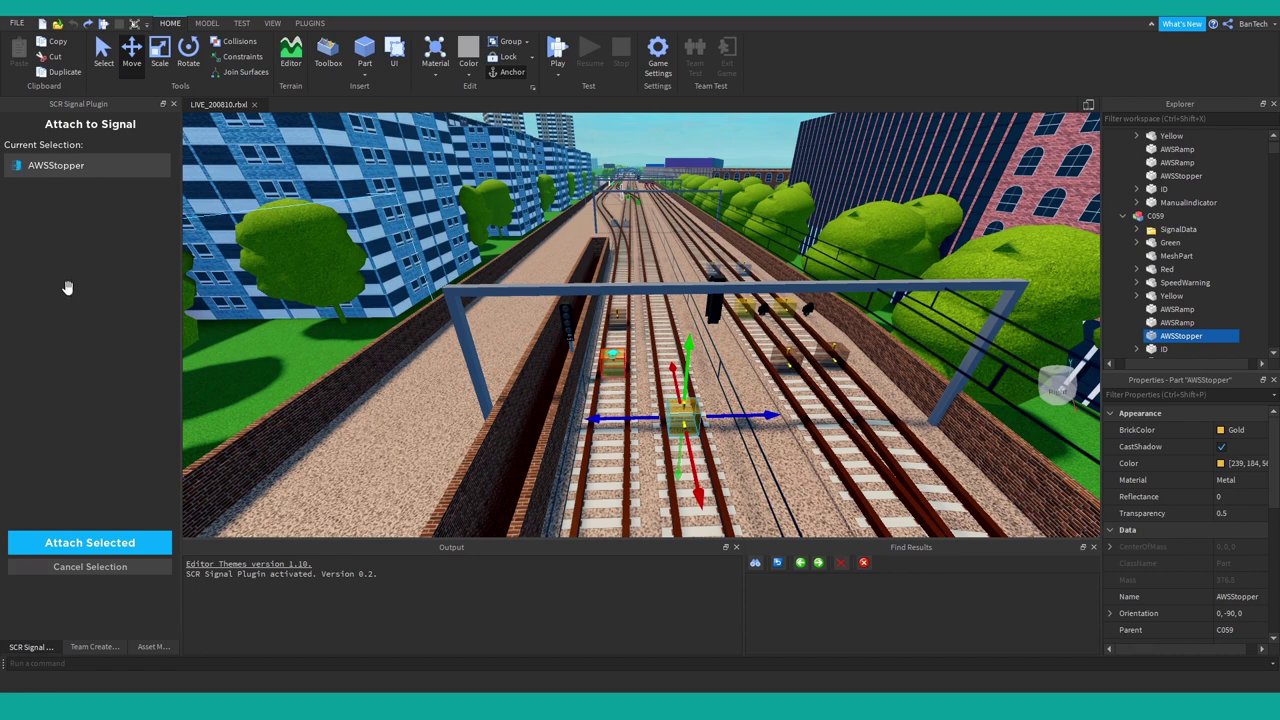
left_click(92, 568)
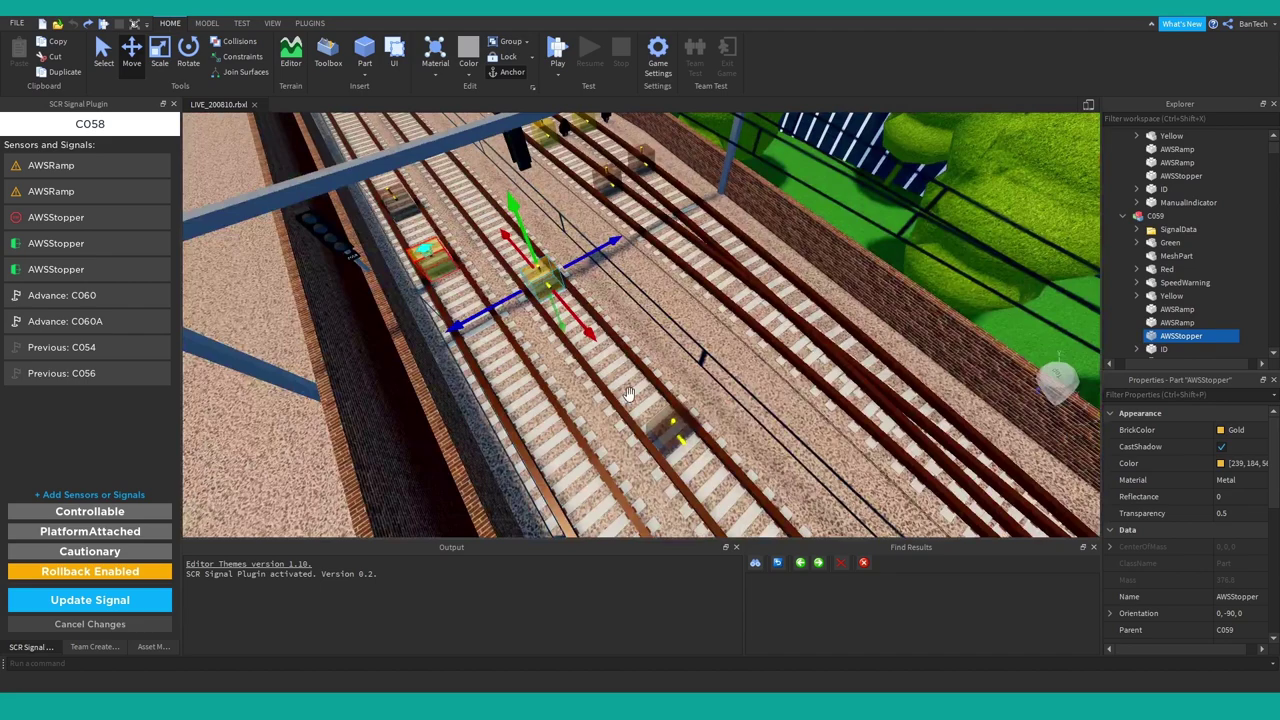
Cancel the changes to C058, and select signal C059 and open it for modification in the SCR Signal Plugin
scroll(629, 394, "down", 5)
right_click_drag(629, 398, 573, 405)
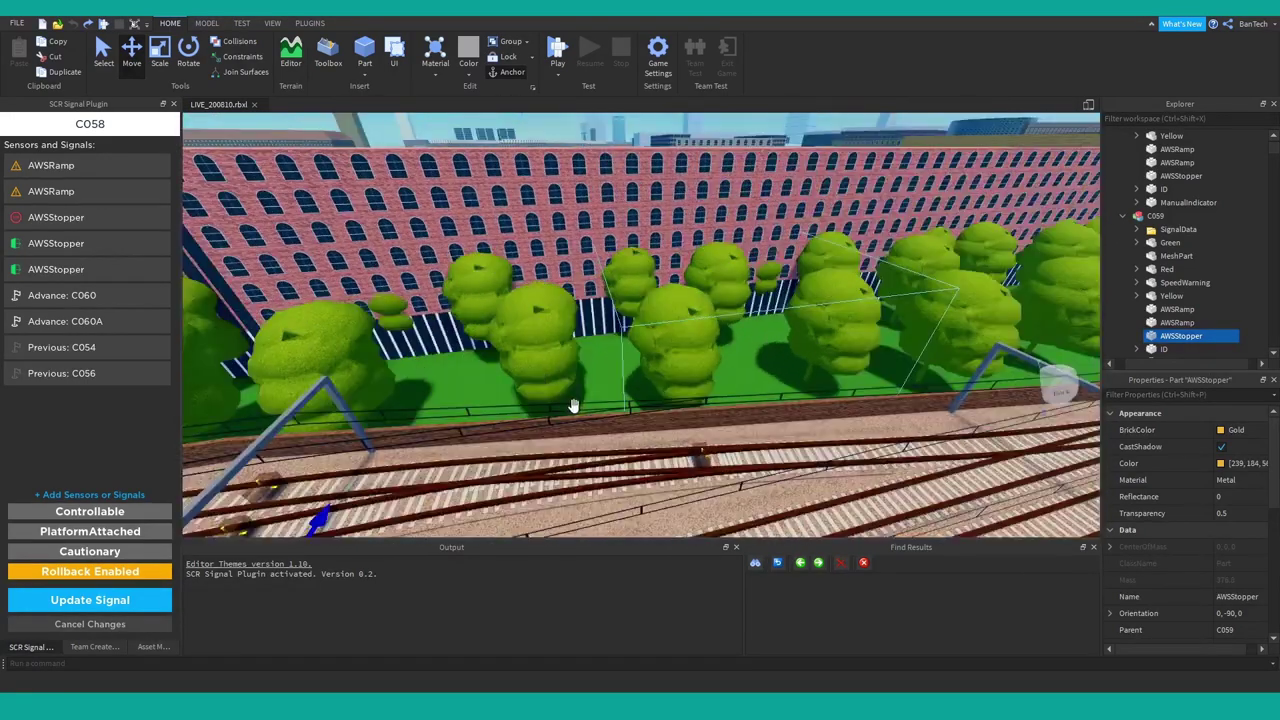
key("f")
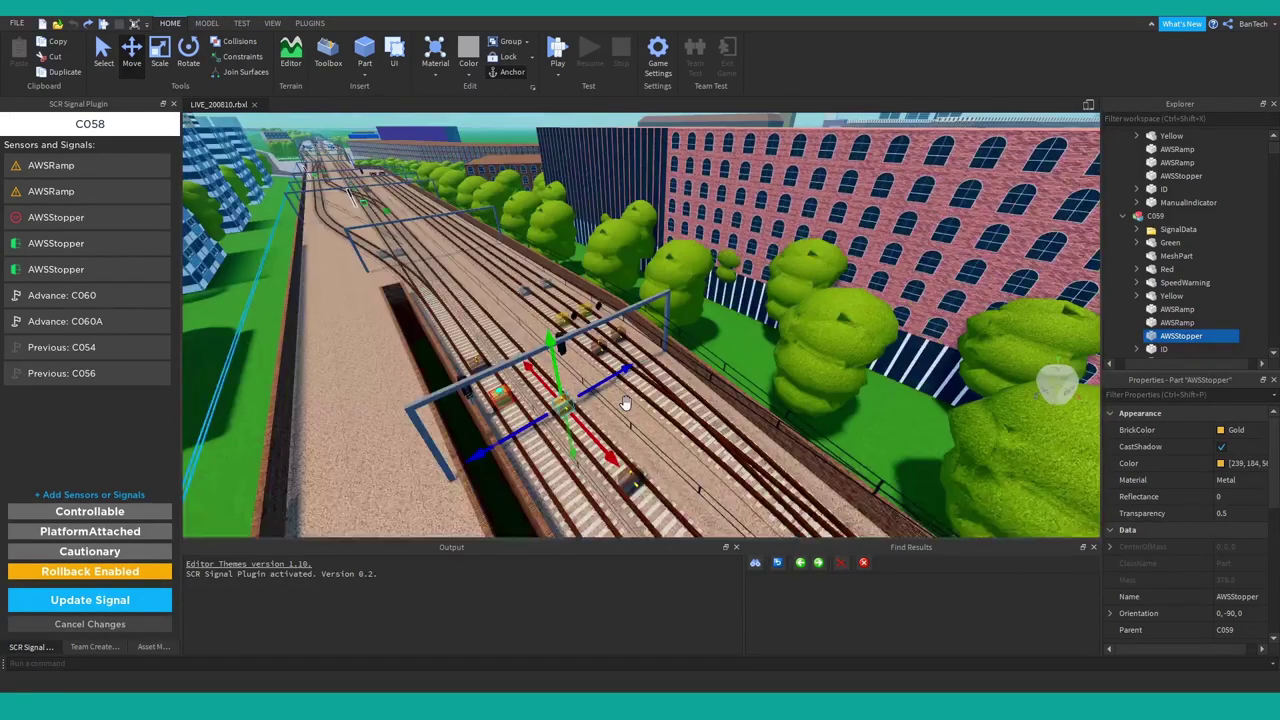
left_click(577, 361)
left_click(92, 624)
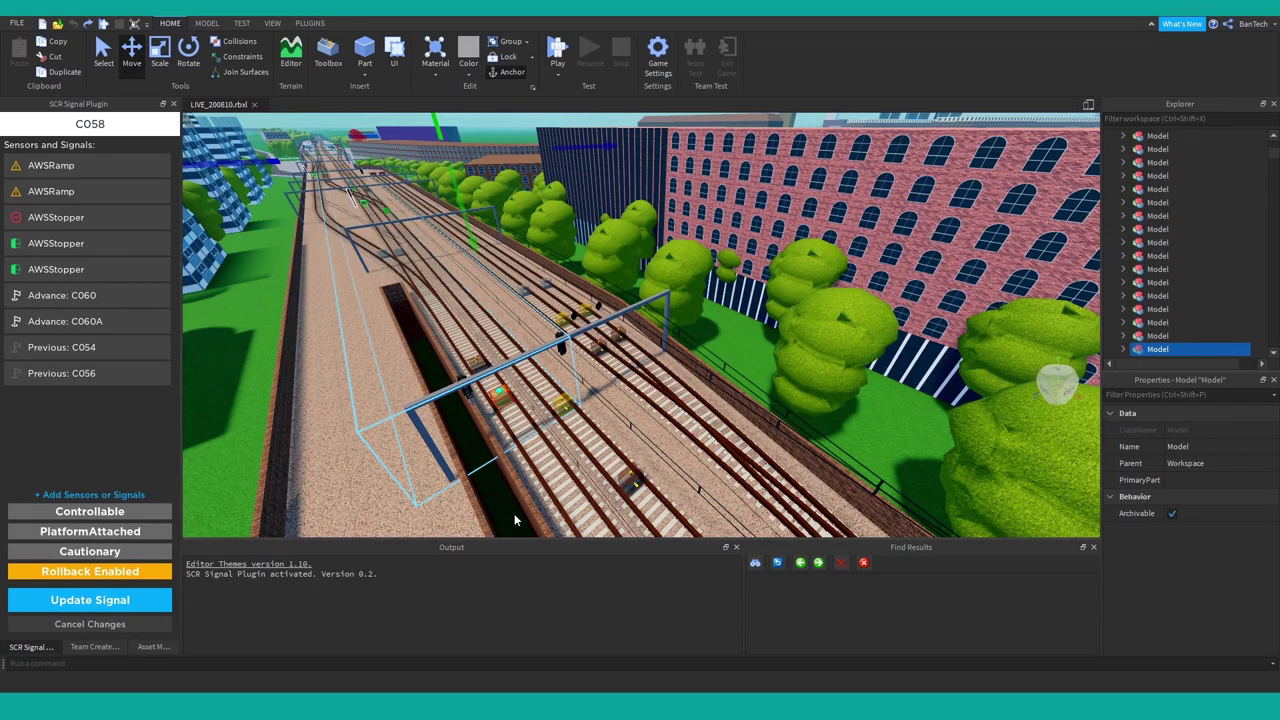
left_click(560, 405)
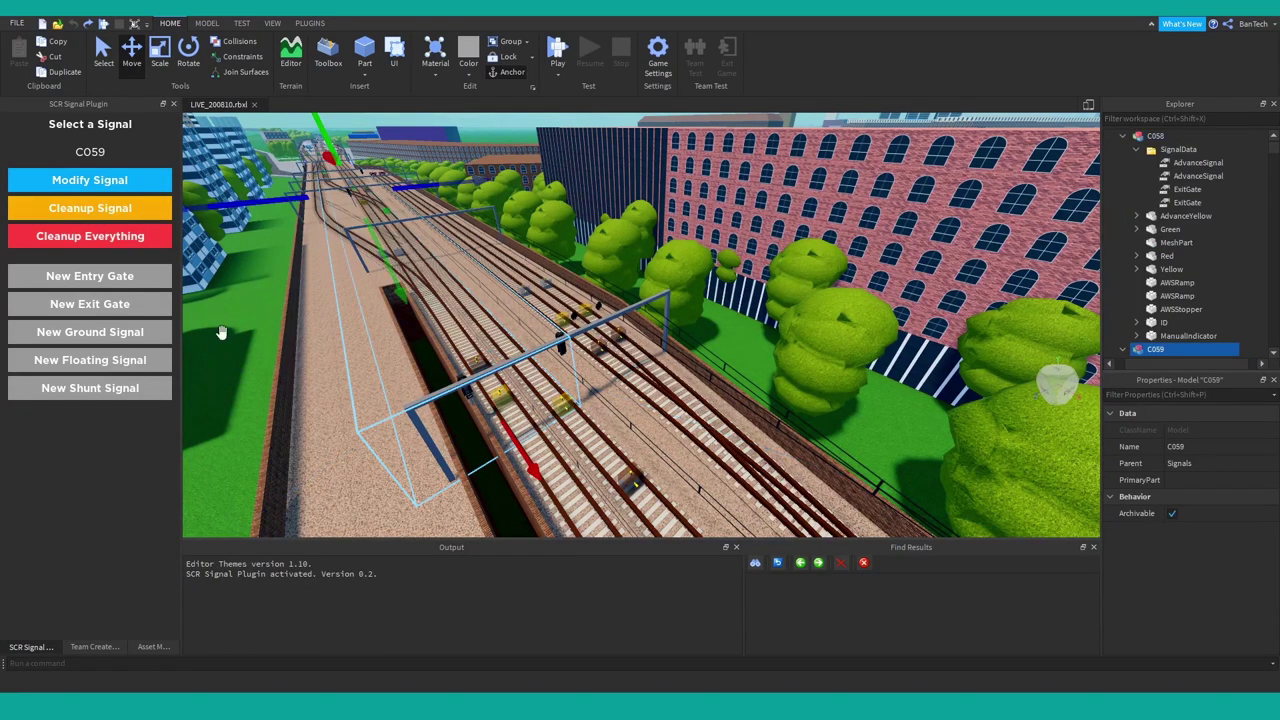
left_click(117, 182)
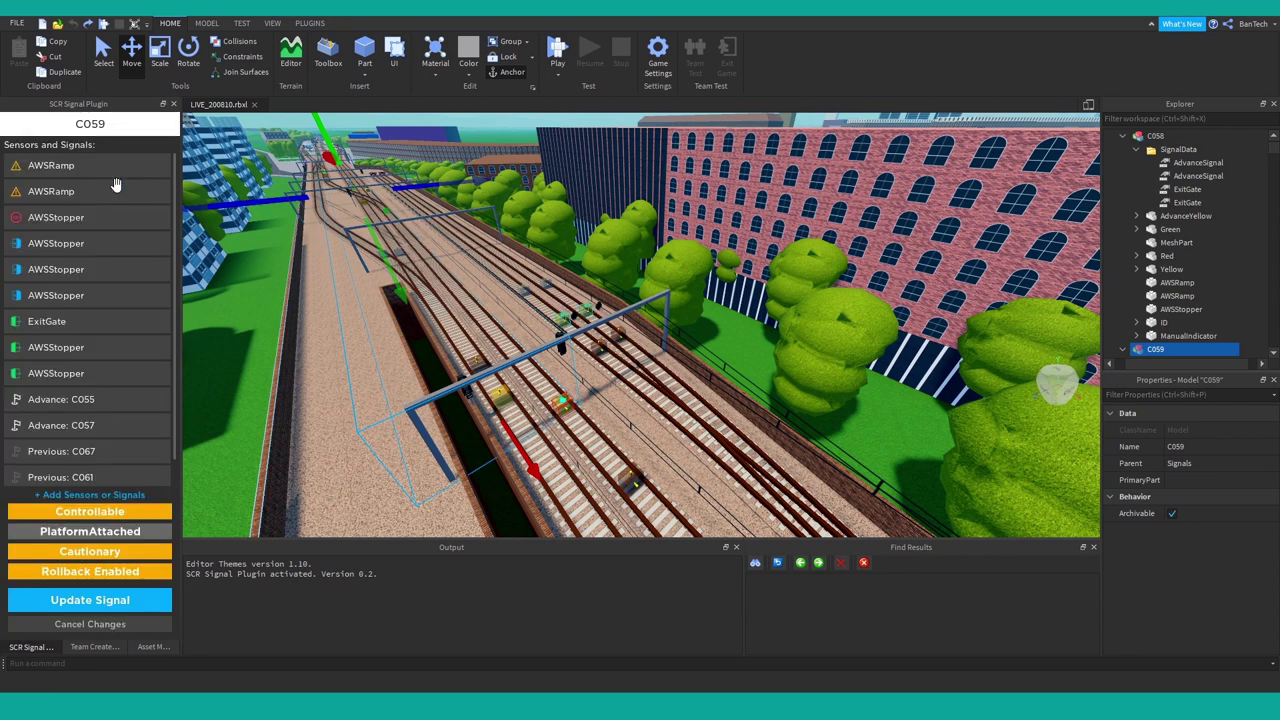
Examine C059's linked sensors and signals in the list and along the tracks and junctions it covers
scroll(110, 210, "down", 1)
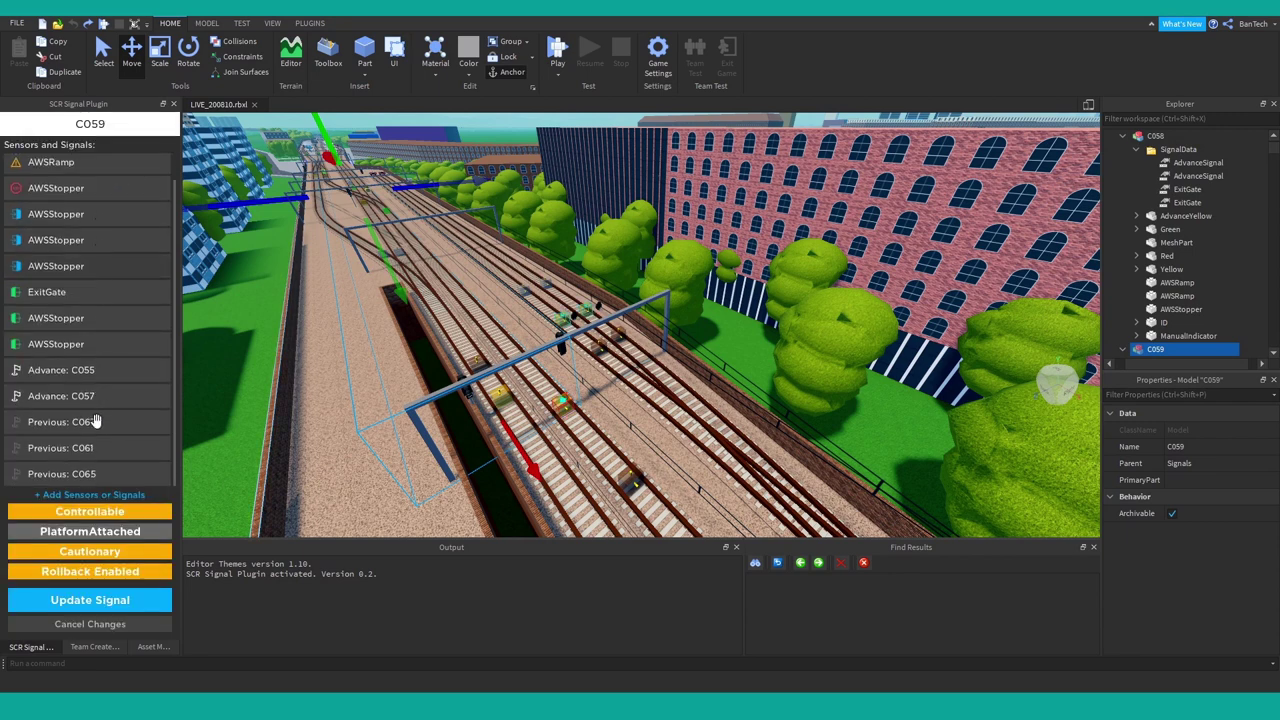
scroll(102, 385, "up", 1)
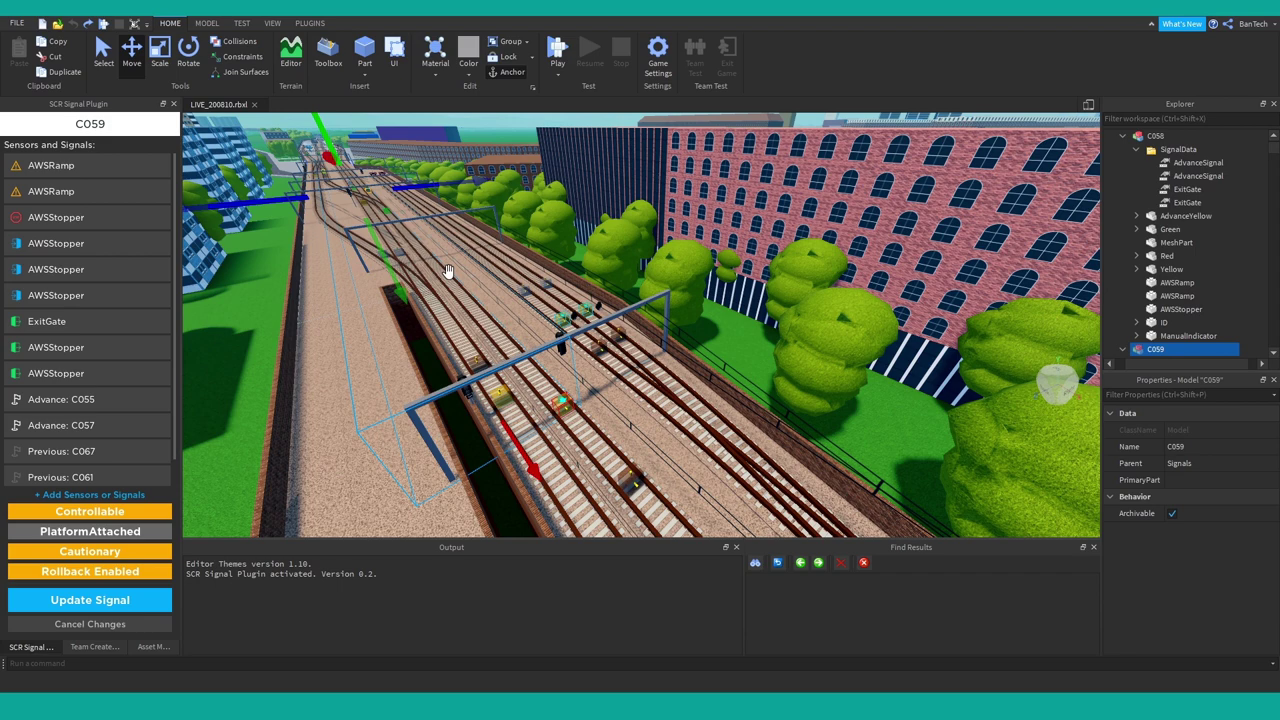
key("w")
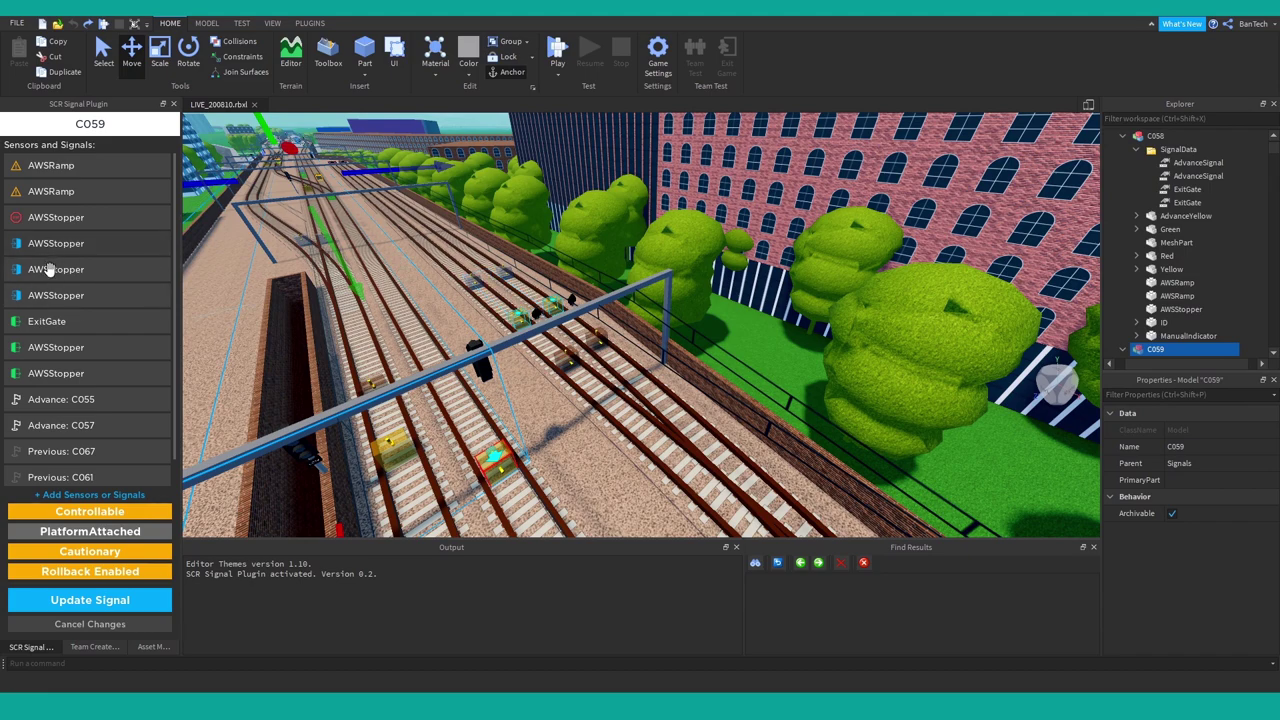
right_click_drag(508, 323, 508, 323)
scroll(492, 311, "down", 10)
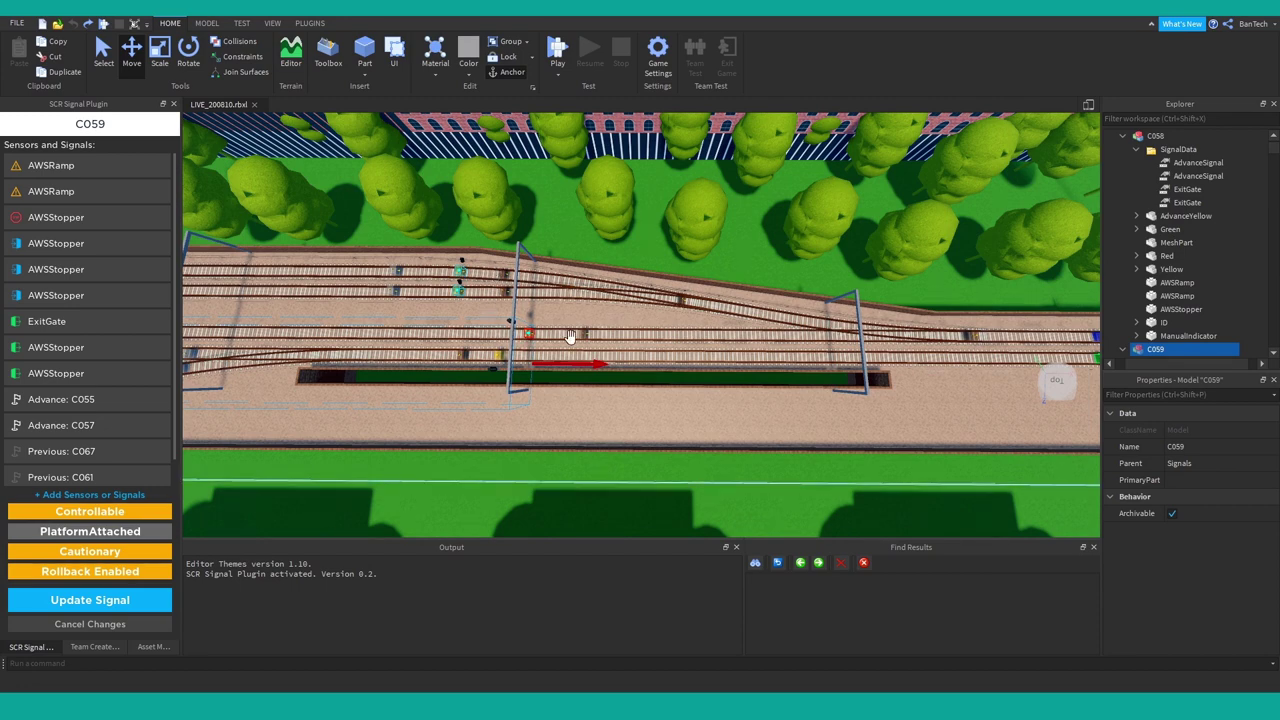
scroll(567, 339, "down", 3)
right_click_drag(626, 326, 646, 275)
scroll(646, 222, "up", 4)
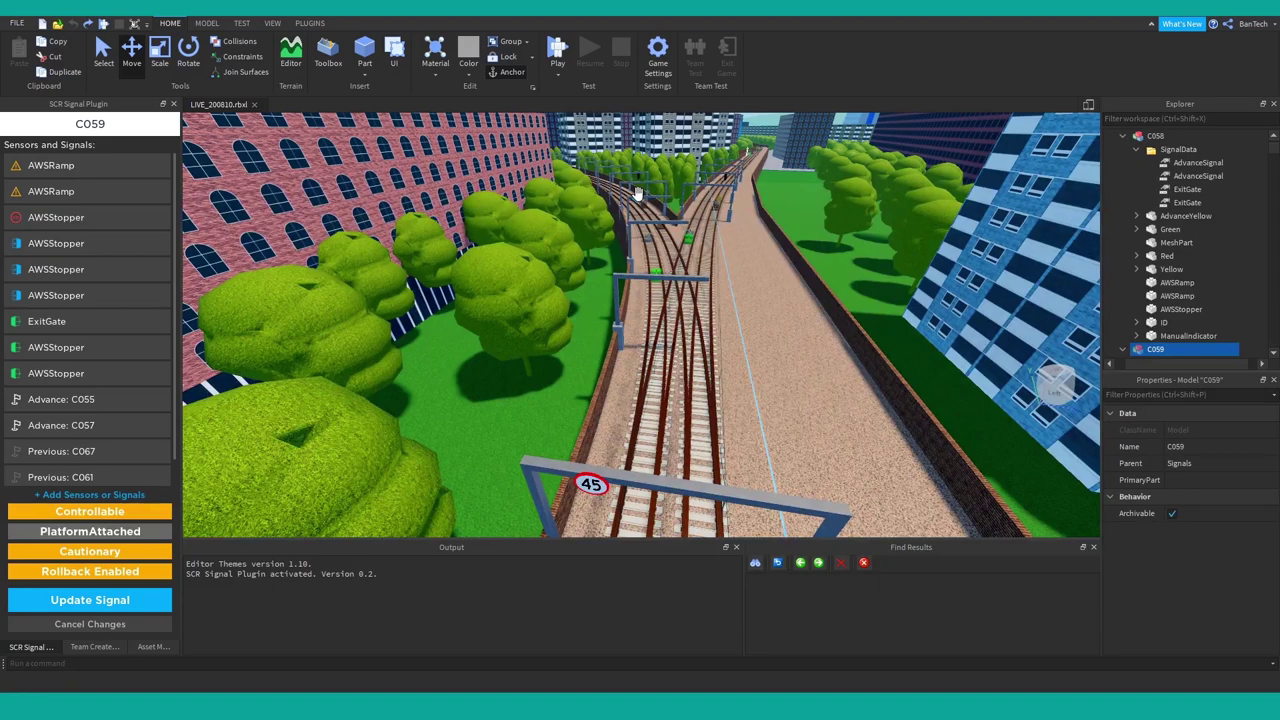
scroll(685, 302, "up", 2)
right_click_drag(685, 302, 722, 288)
scroll(692, 282, "down", 6)
scroll(706, 286, "down", 3)
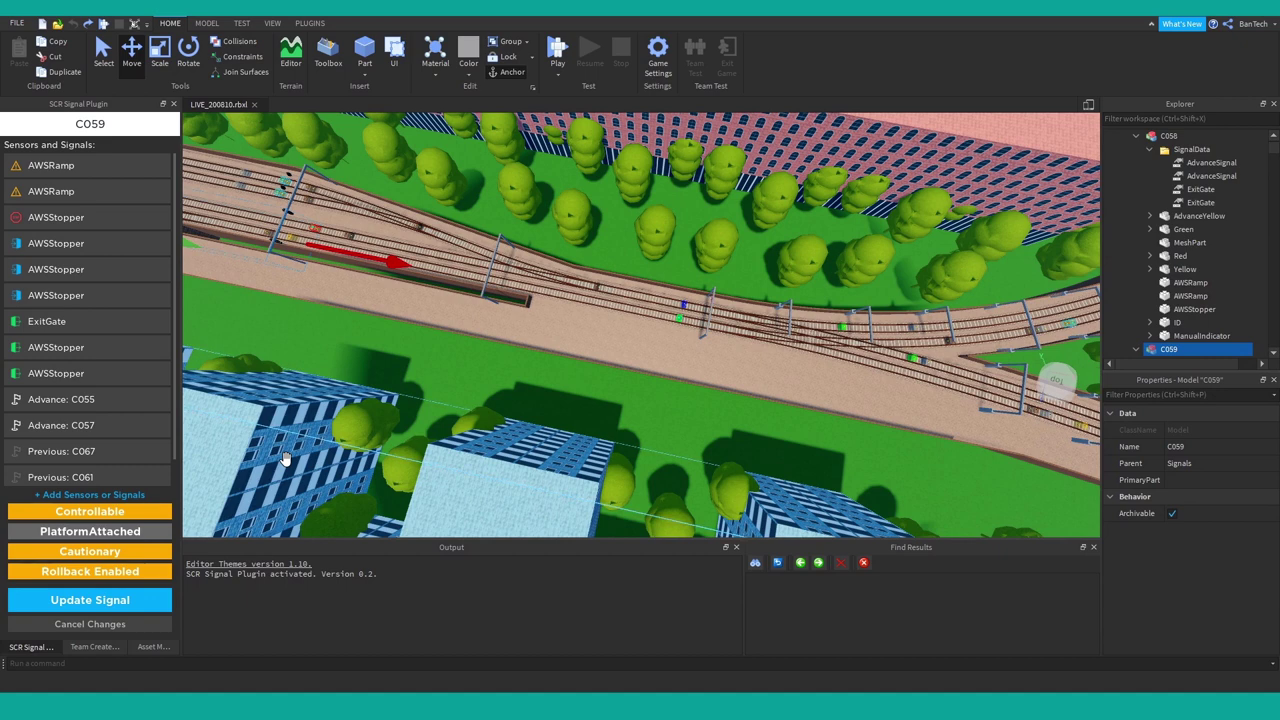
Open the selection for adding sensors to C059, cancel it, and review the linked sensors and signals again
left_click(80, 495)
left_click(89, 567)
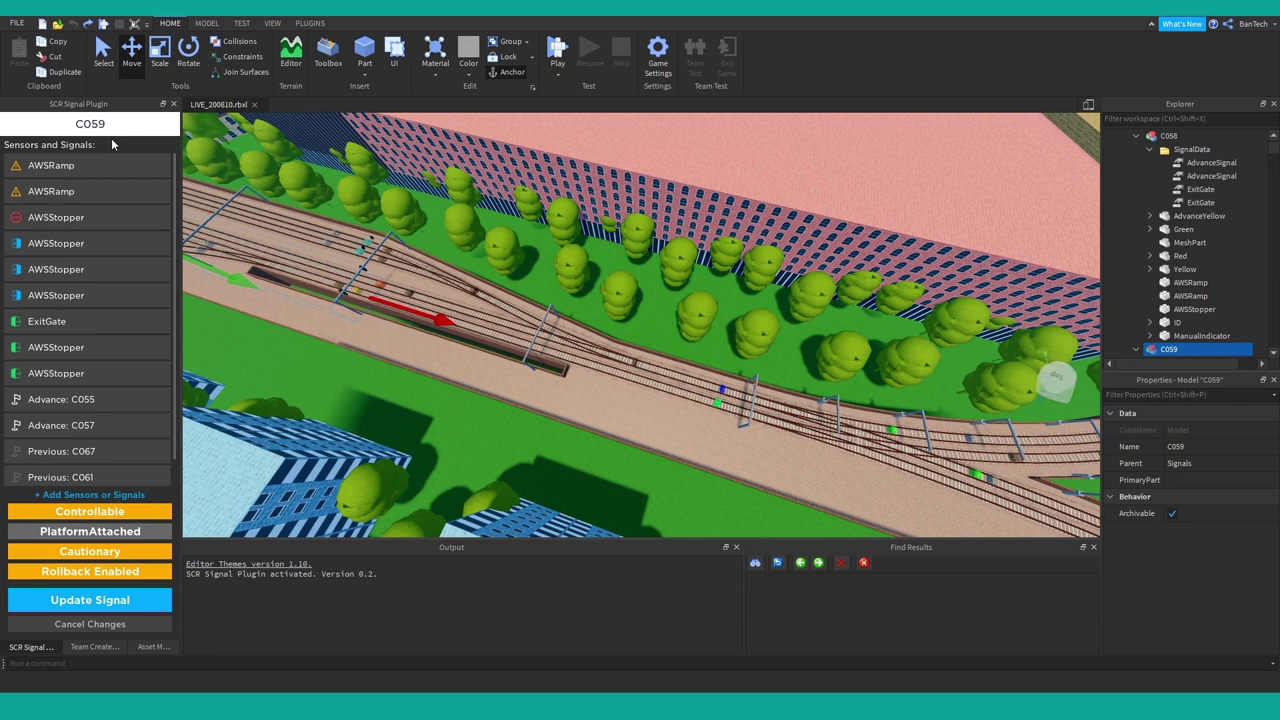
scroll(72, 378, "down", 1)
scroll(78, 446, "up", 1)
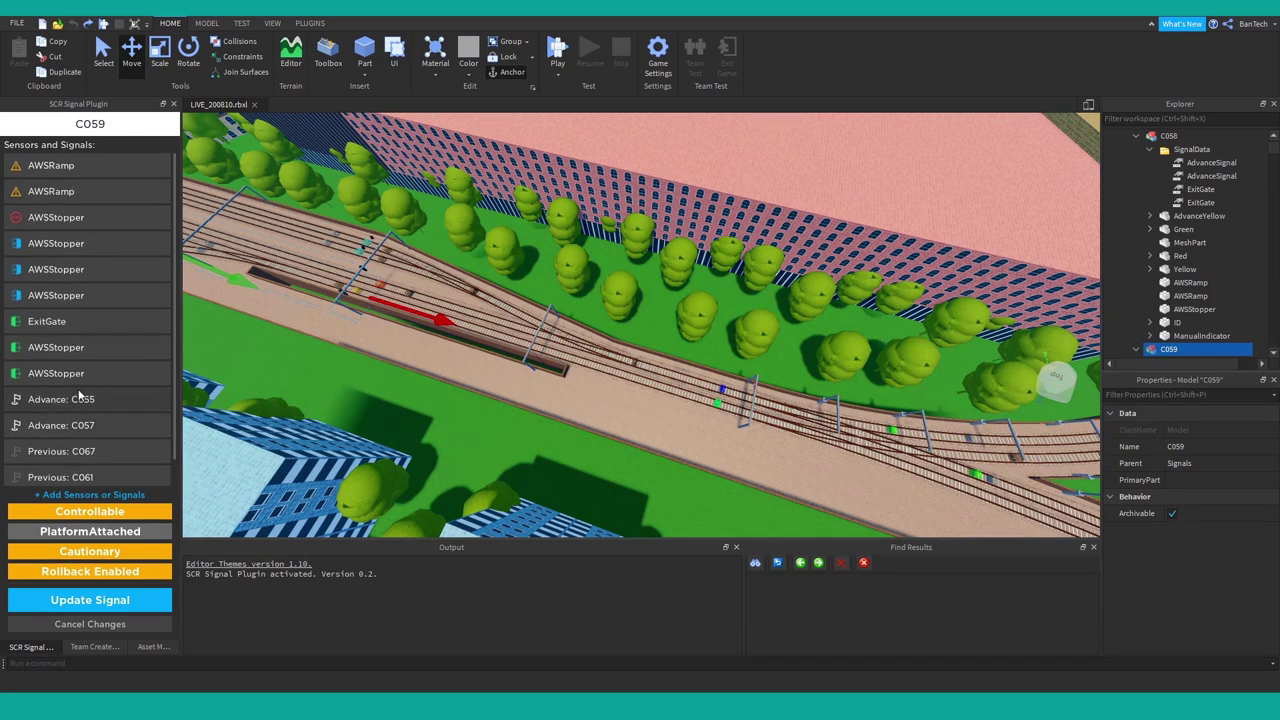
Select C059's own AWSStopper, focus on it, and examine its position on the track beside the signal
left_click(82, 220)
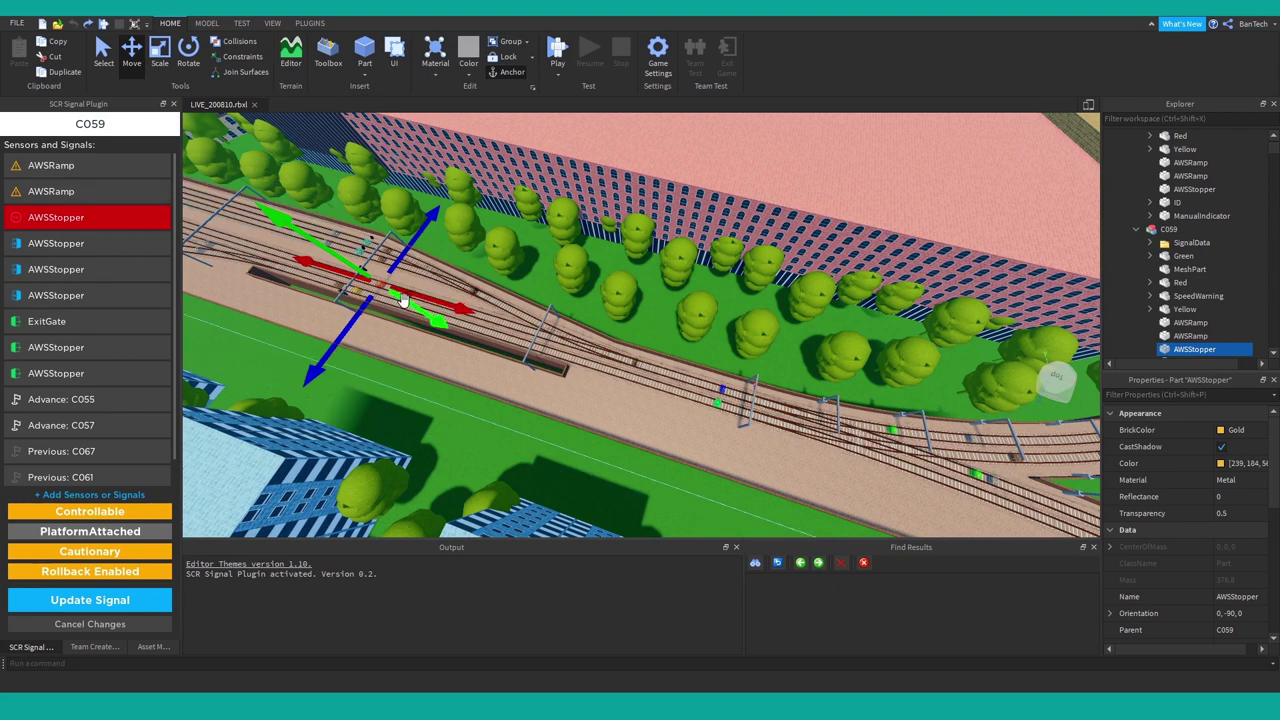
key("f")
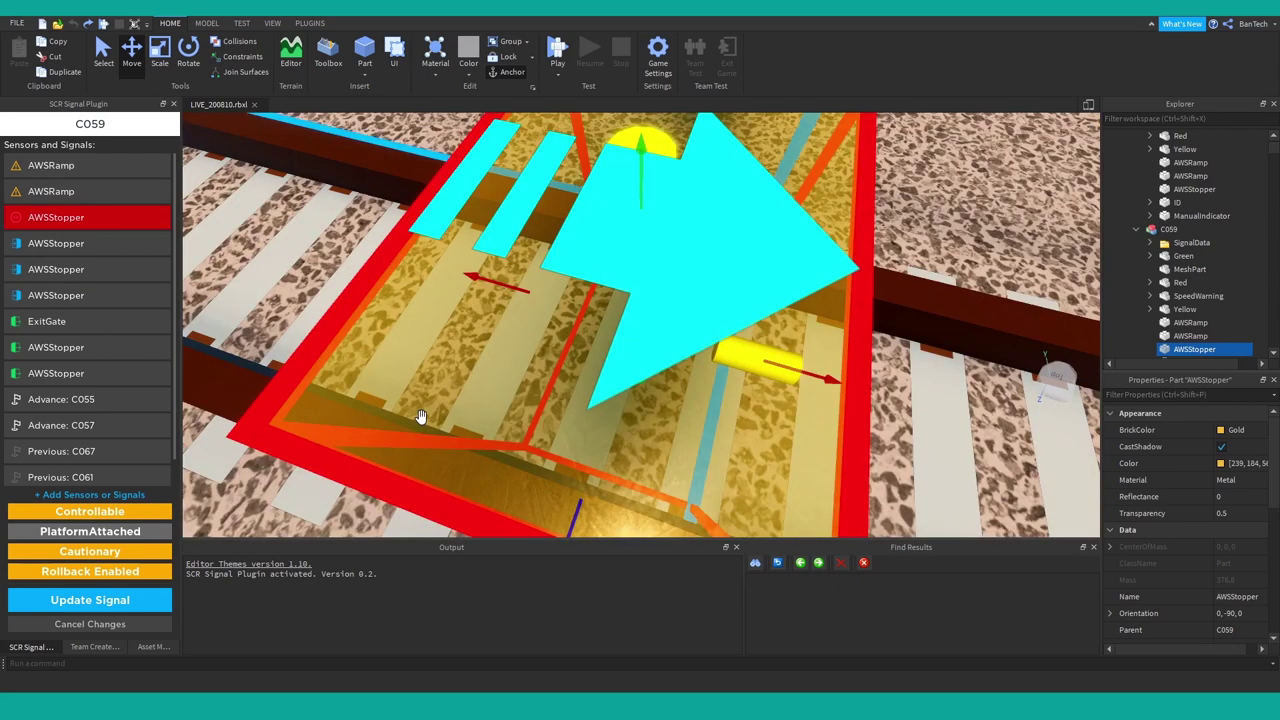
scroll(504, 386, "down", 3)
right_click_drag(504, 386, 507, 386)
scroll(506, 386, "down", 4)
scroll(507, 386, "down", 4)
scroll(507, 386, "down", 2)
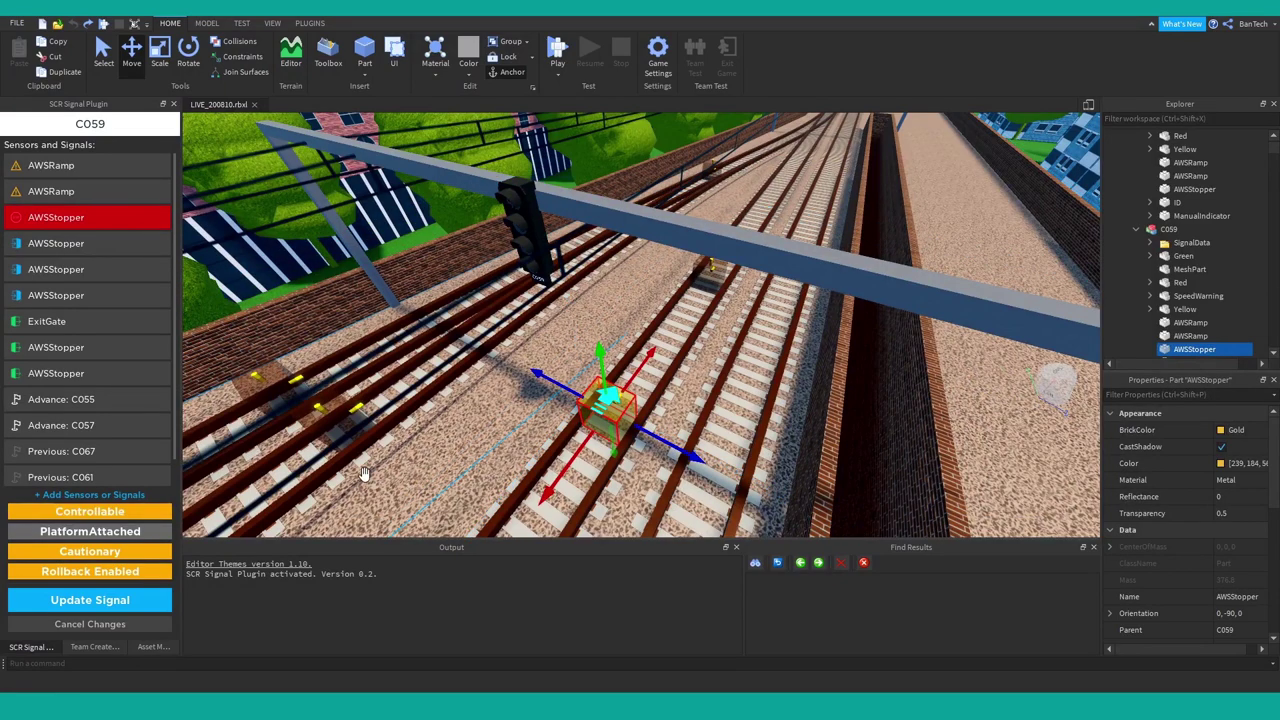
scroll(632, 408, "up", 5)
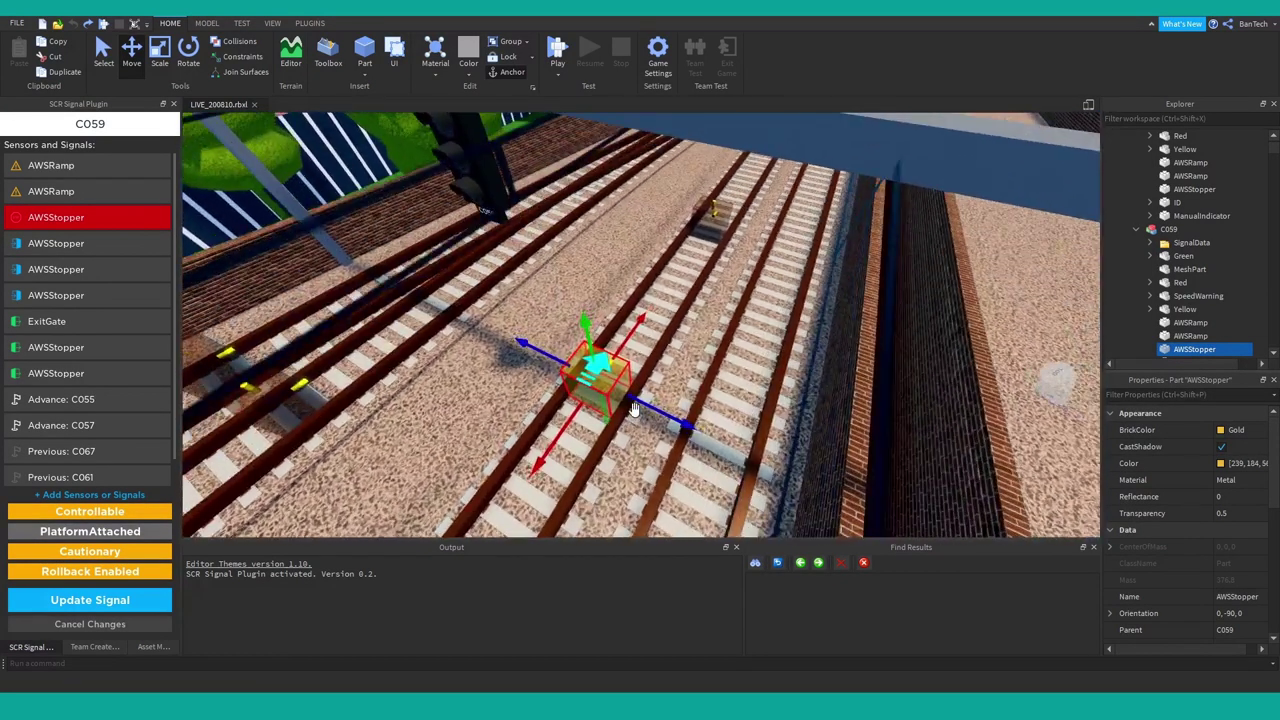
scroll(632, 408, "down", 4)
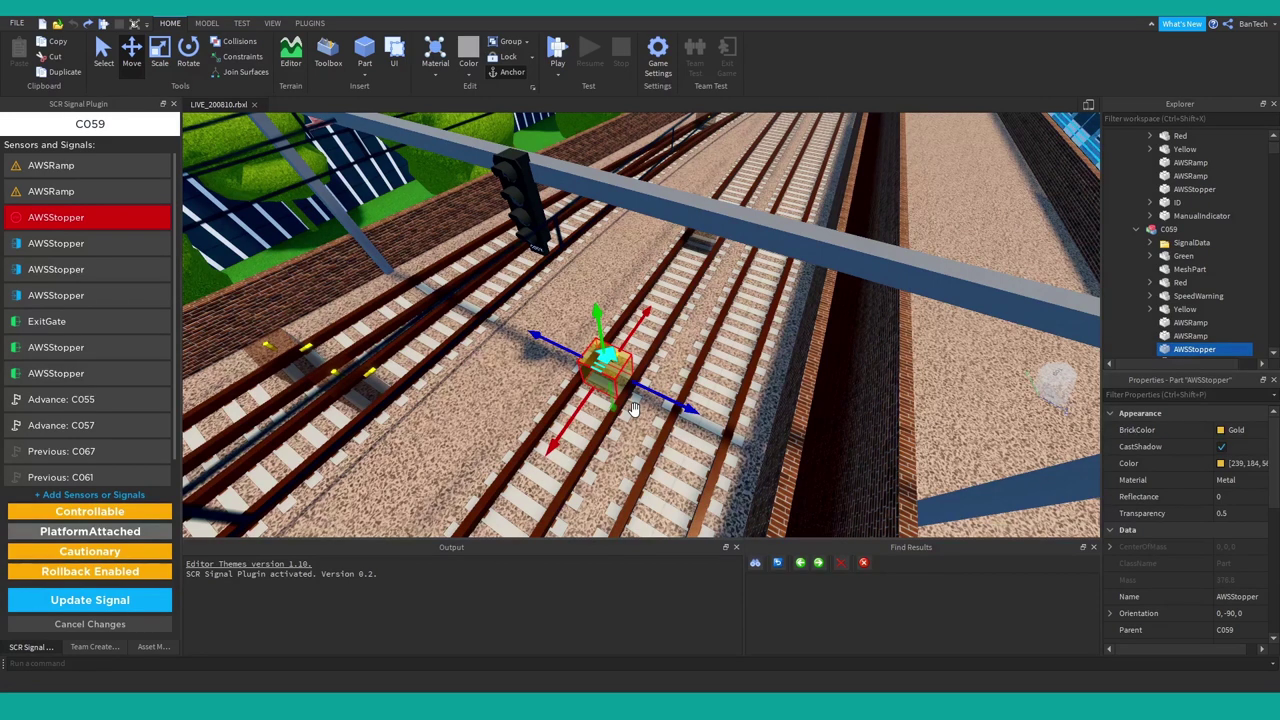
Cancel the changes to C059 and examine the track and sensors leading to the junctions ahead
left_click(103, 622)
right_click_drag(536, 397, 536, 397)
key("s")
key("w")
key("w")
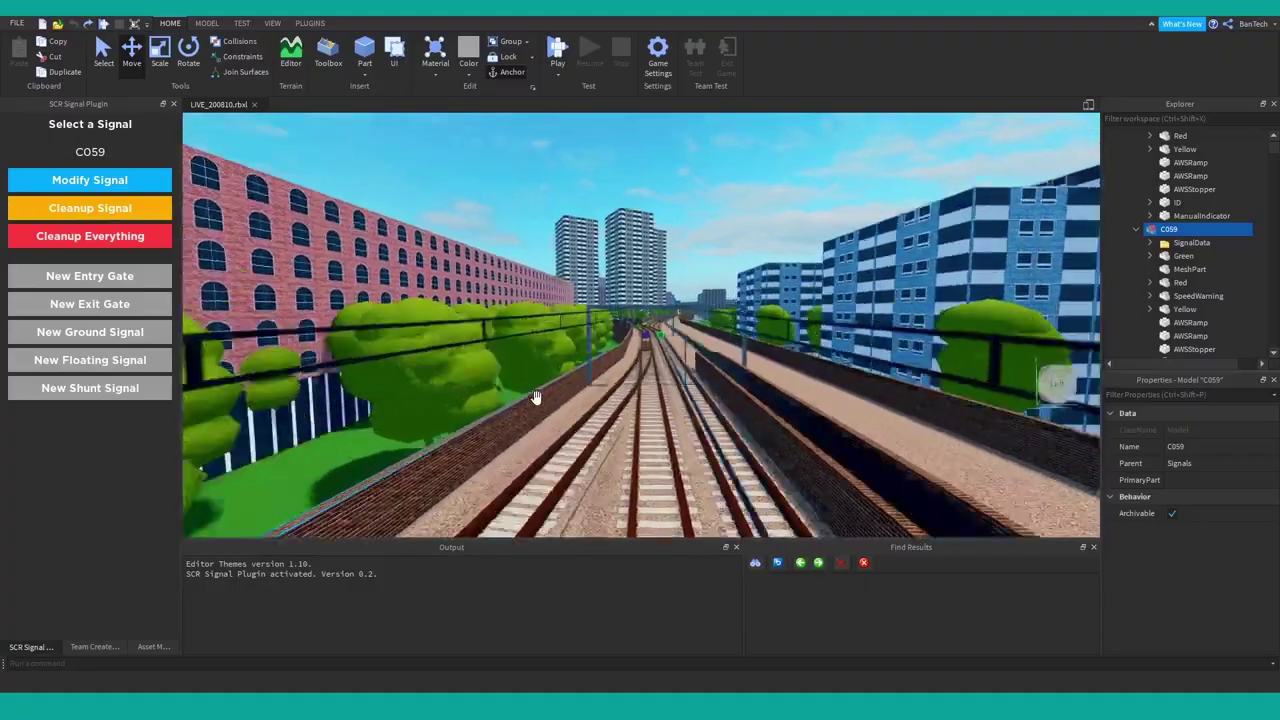
key("w")
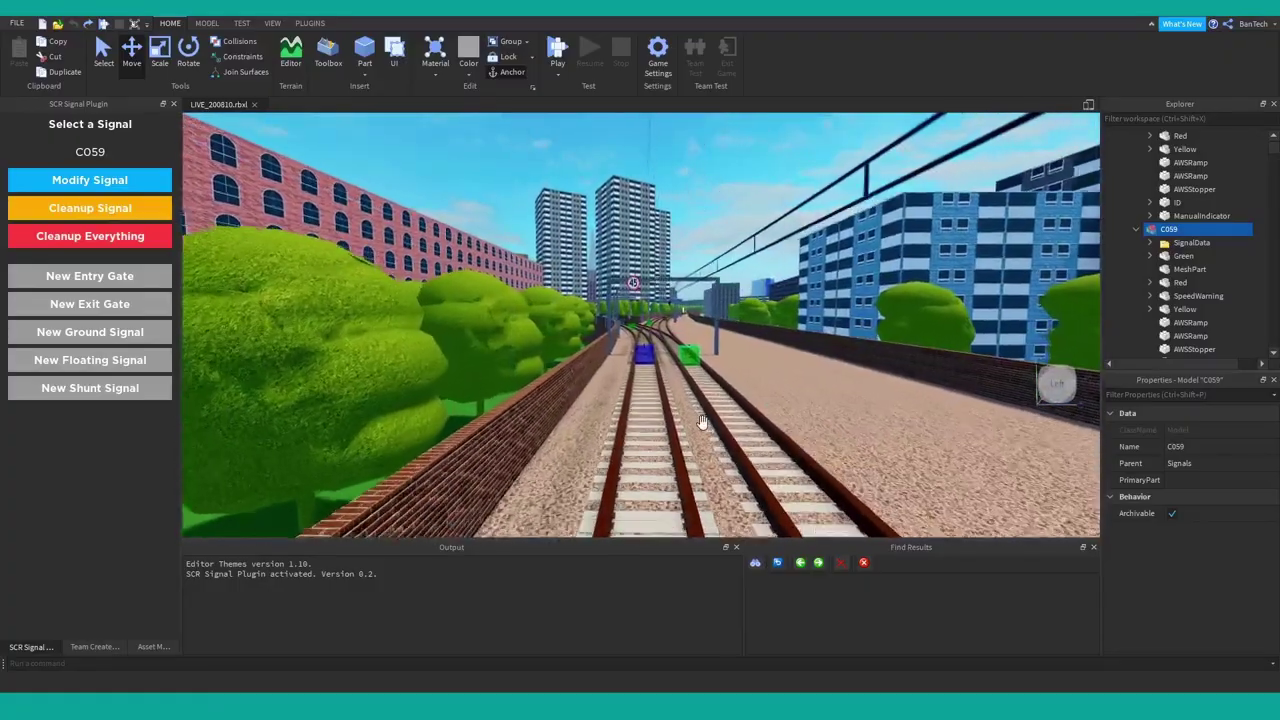
key("f")
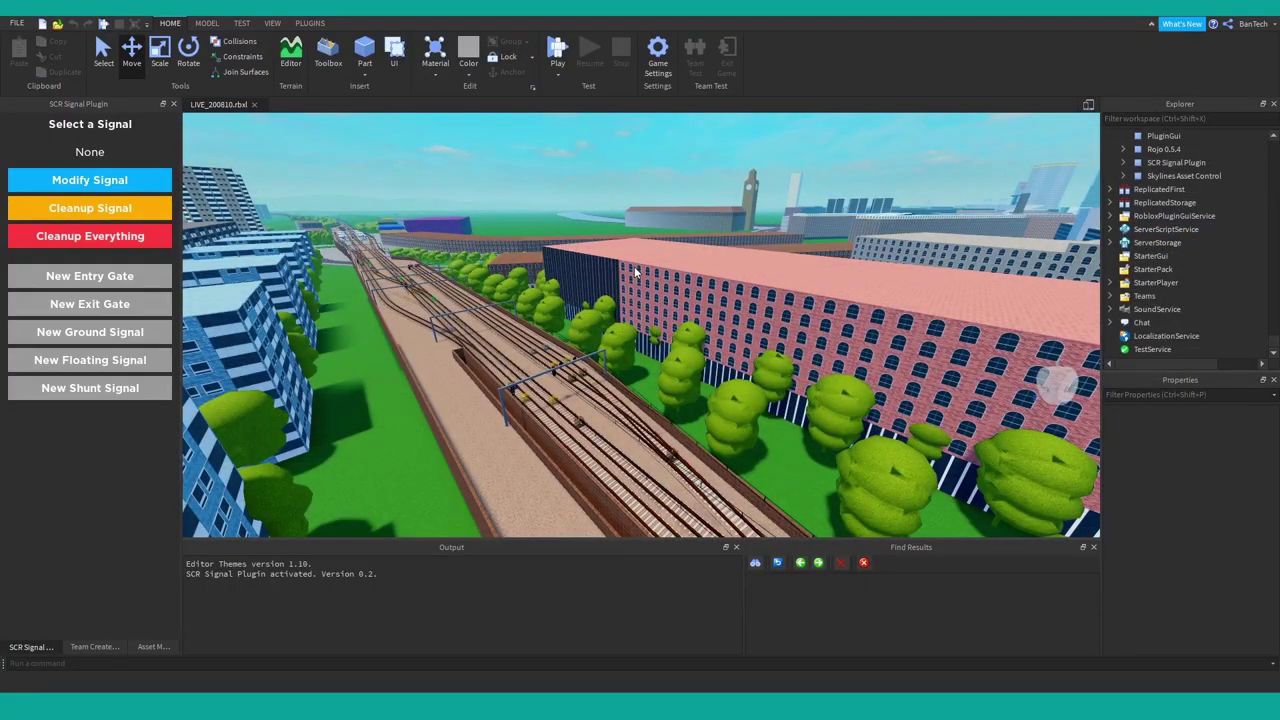
Return to signal C058 beside the track, select it, and examine its signal head and nearby sensors
right_click_drag(640, 248, 640, 247)
key("w")
right_click_drag(567, 362, 567, 362)
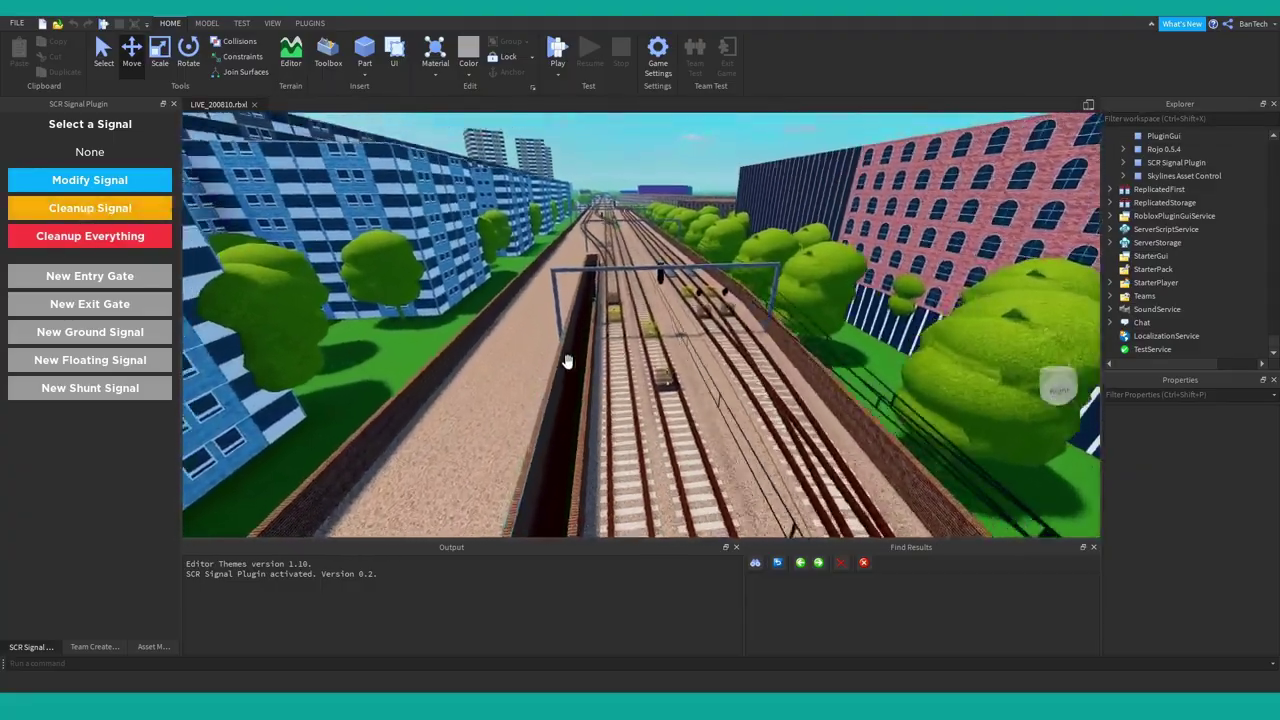
key("w")
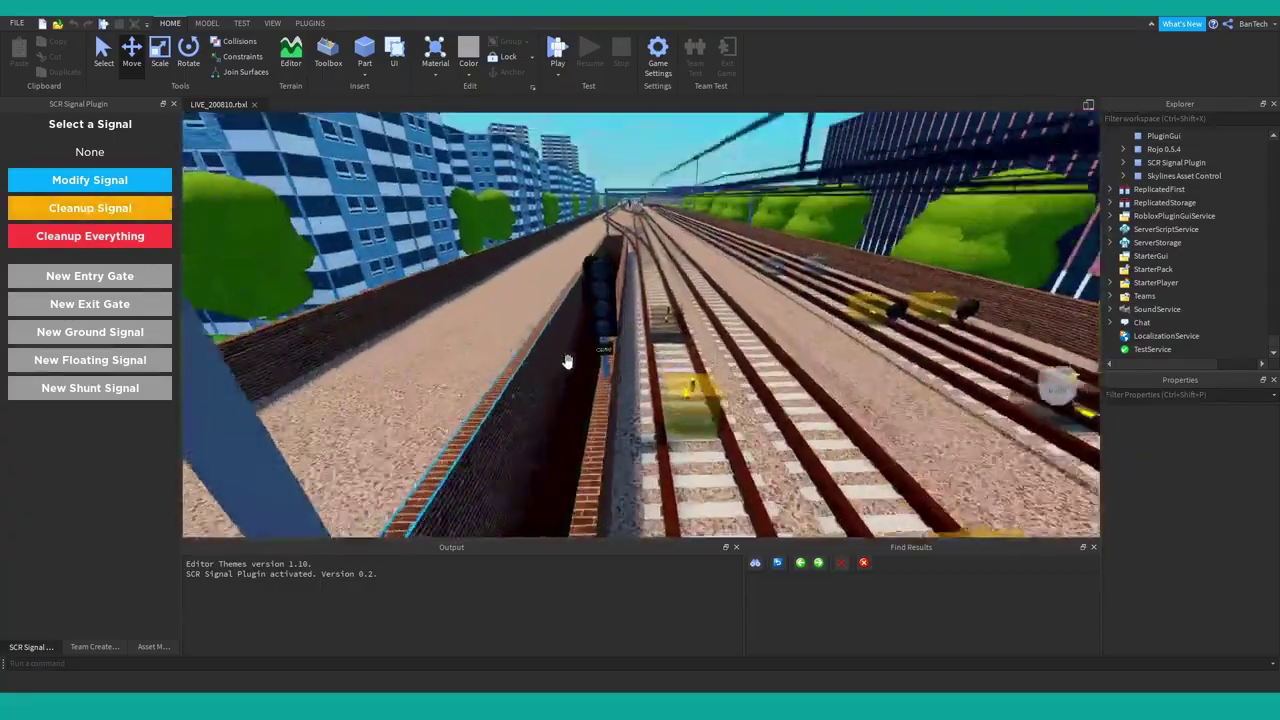
left_click(580, 270)
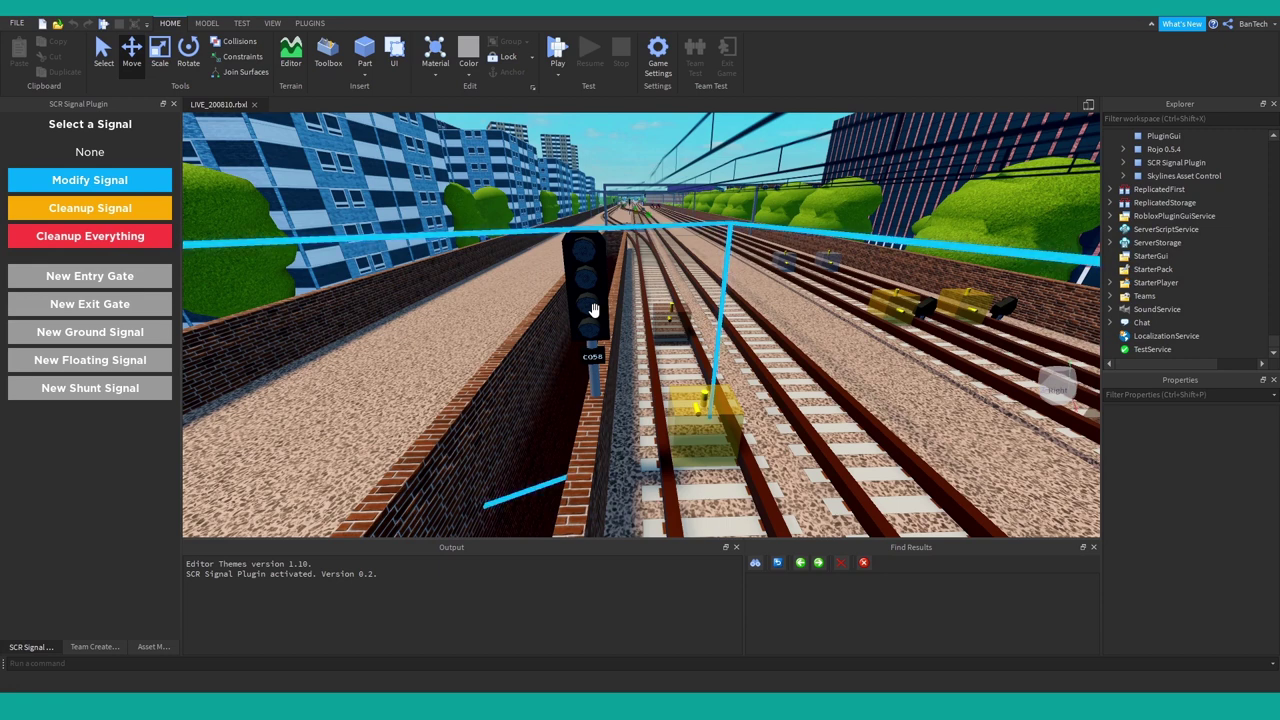
scroll(593, 310, "up", 2)
left_click(612, 342)
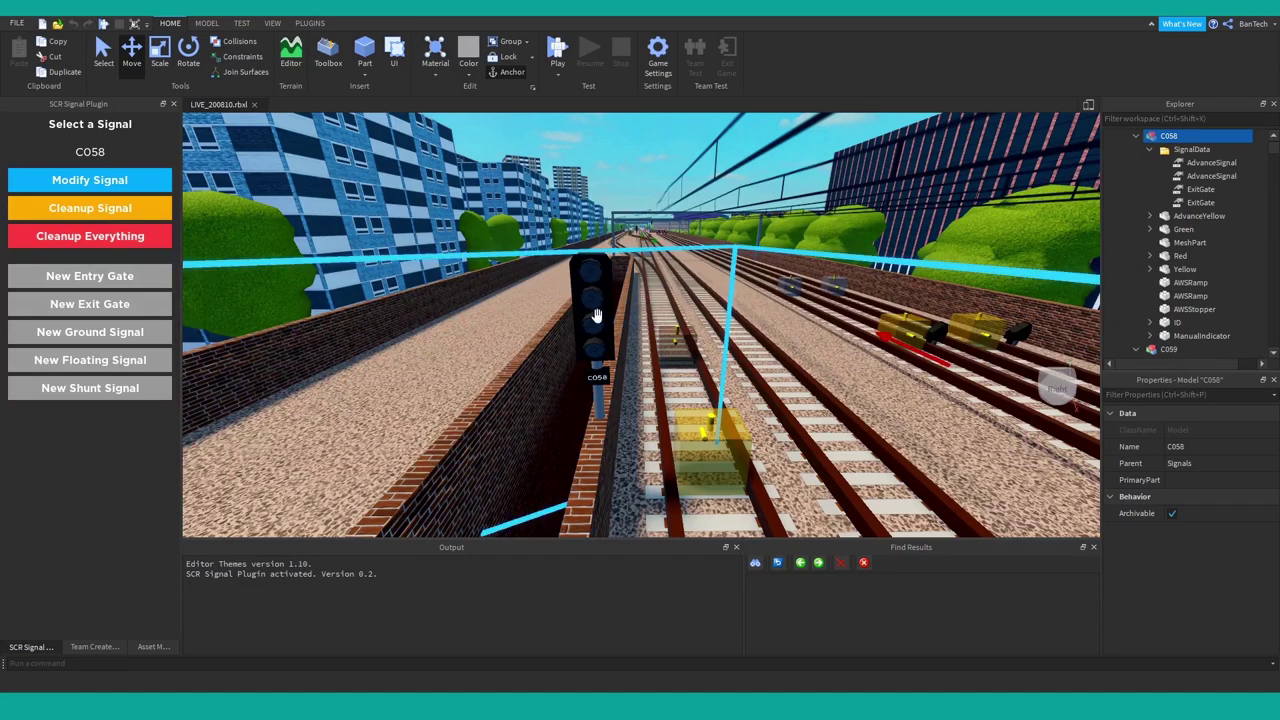
Follow the track beyond C058 and examine the junction and the next trackside signal with its sensors
right_click_drag(640, 382, 640, 383)
key("w")
key("w")
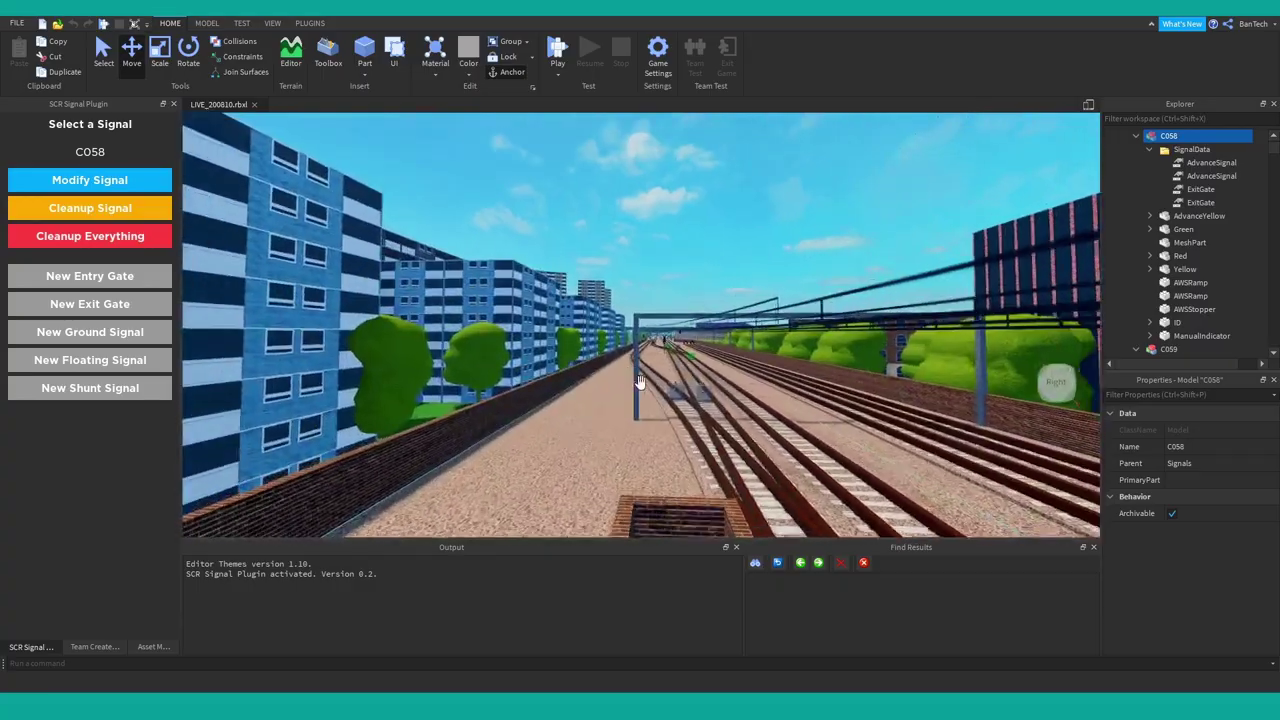
key("w")
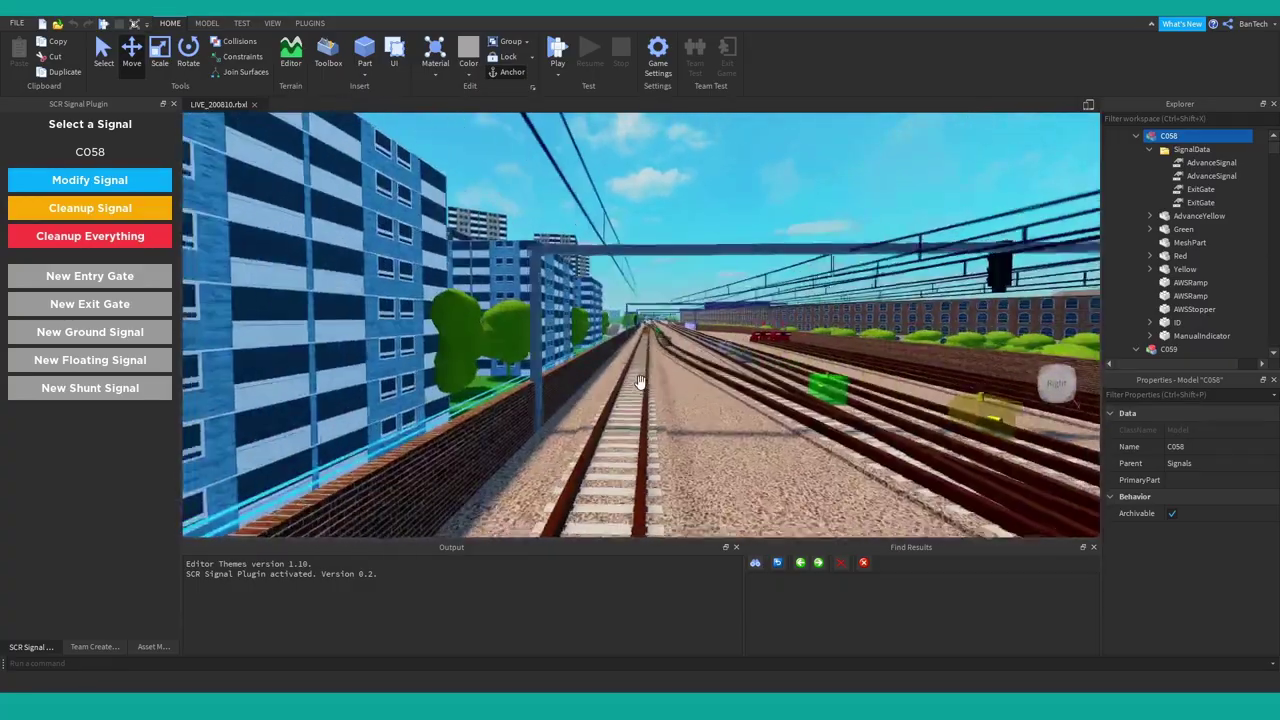
key("w")
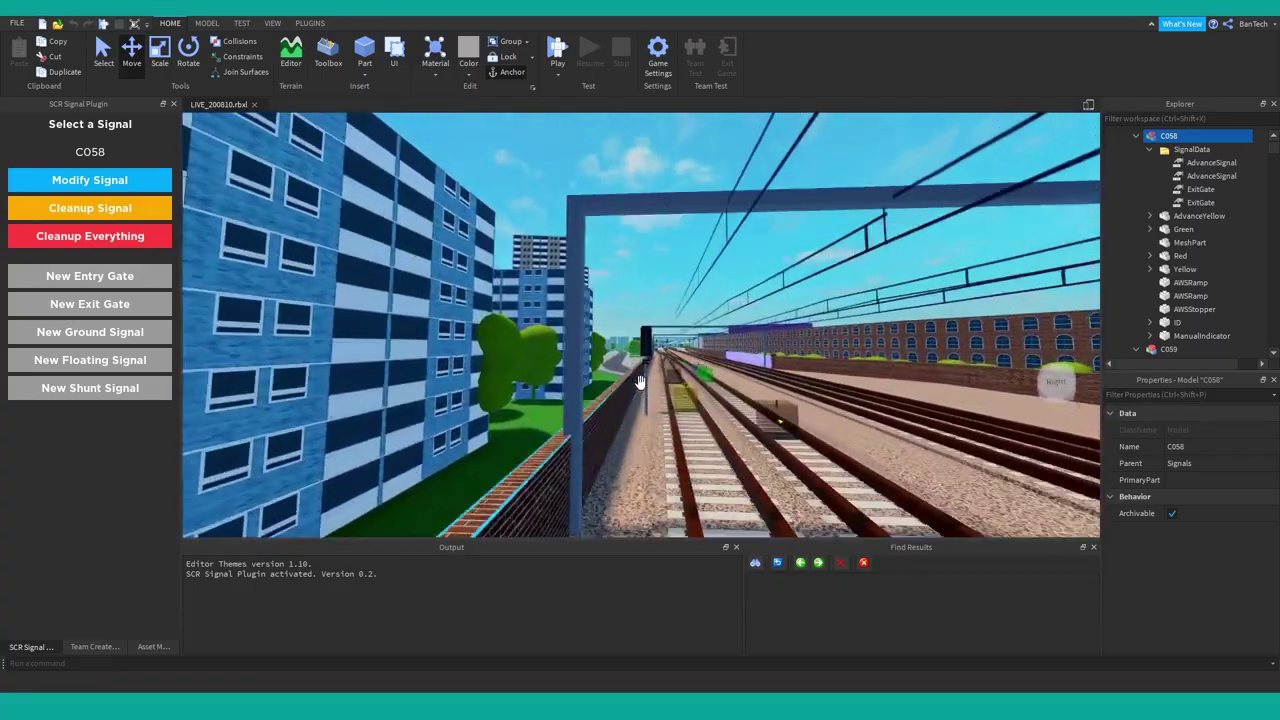
key("w")
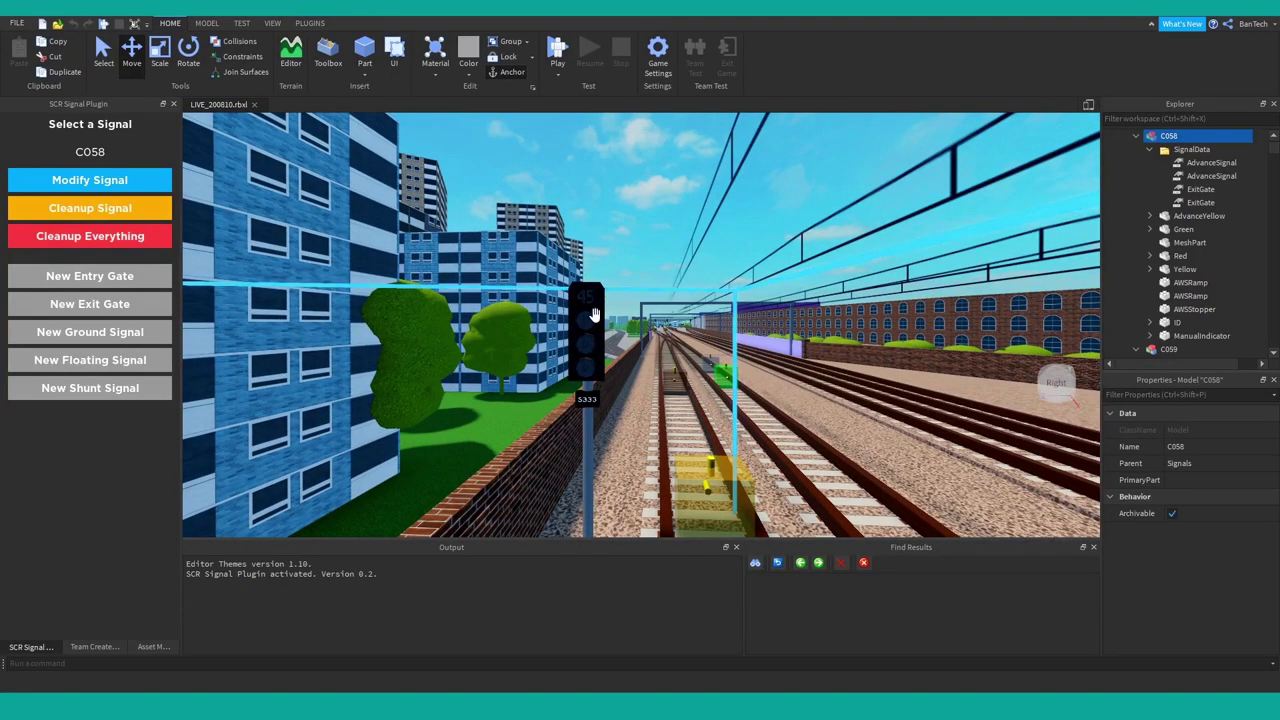
right_click_drag(694, 363, 694, 367)
key("d")
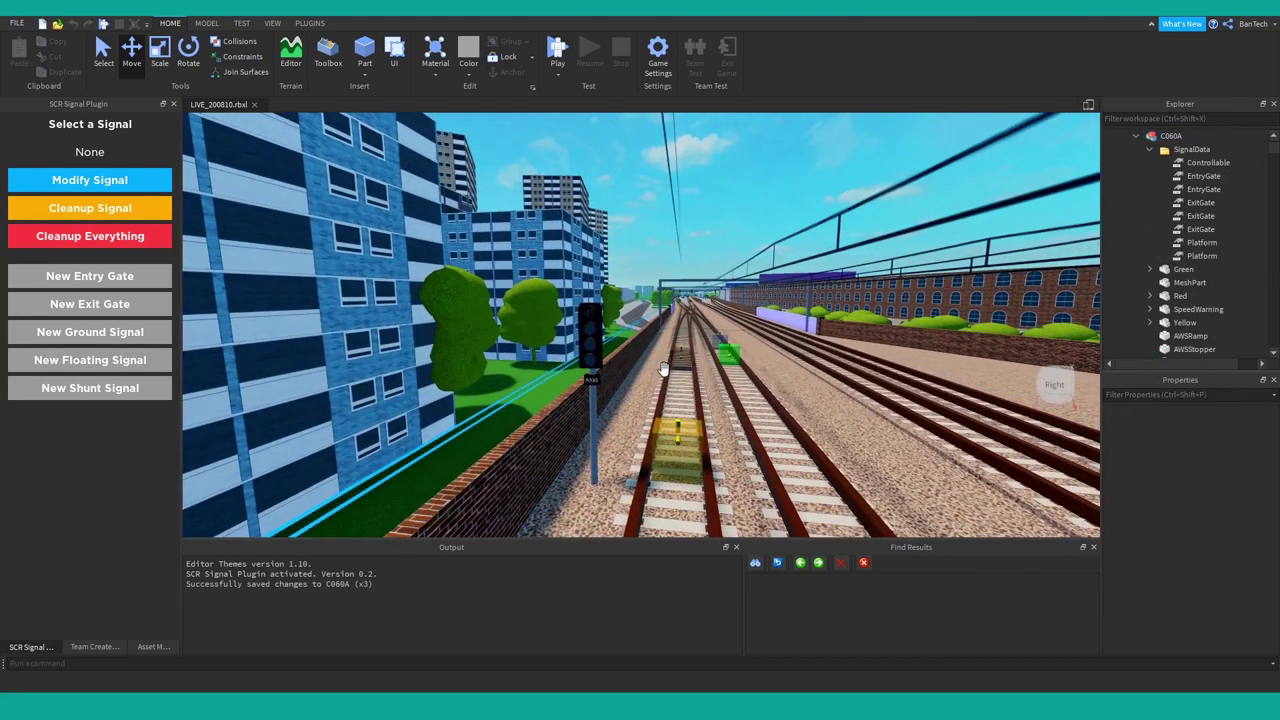
Go past the station platforms and select signal C062 on the gantry beyond the buffer stops
key("w")
right_click_drag(664, 369, 664, 369)
key("w")
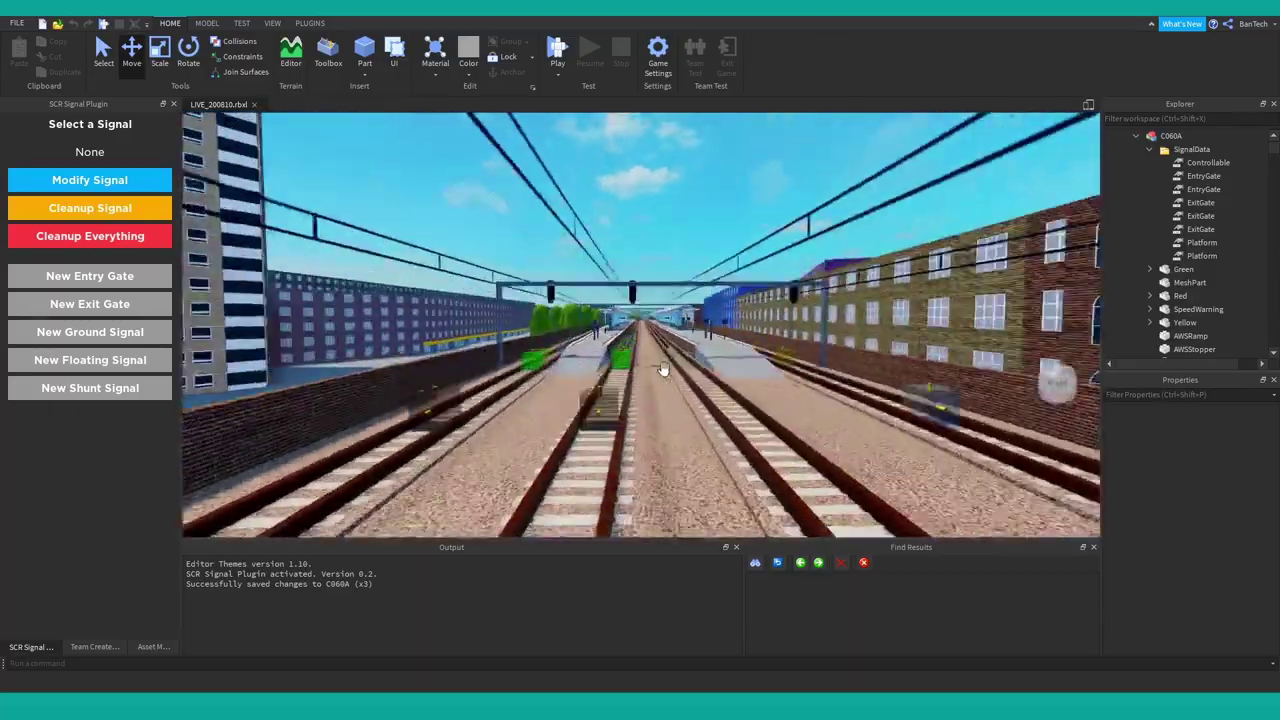
key("w")
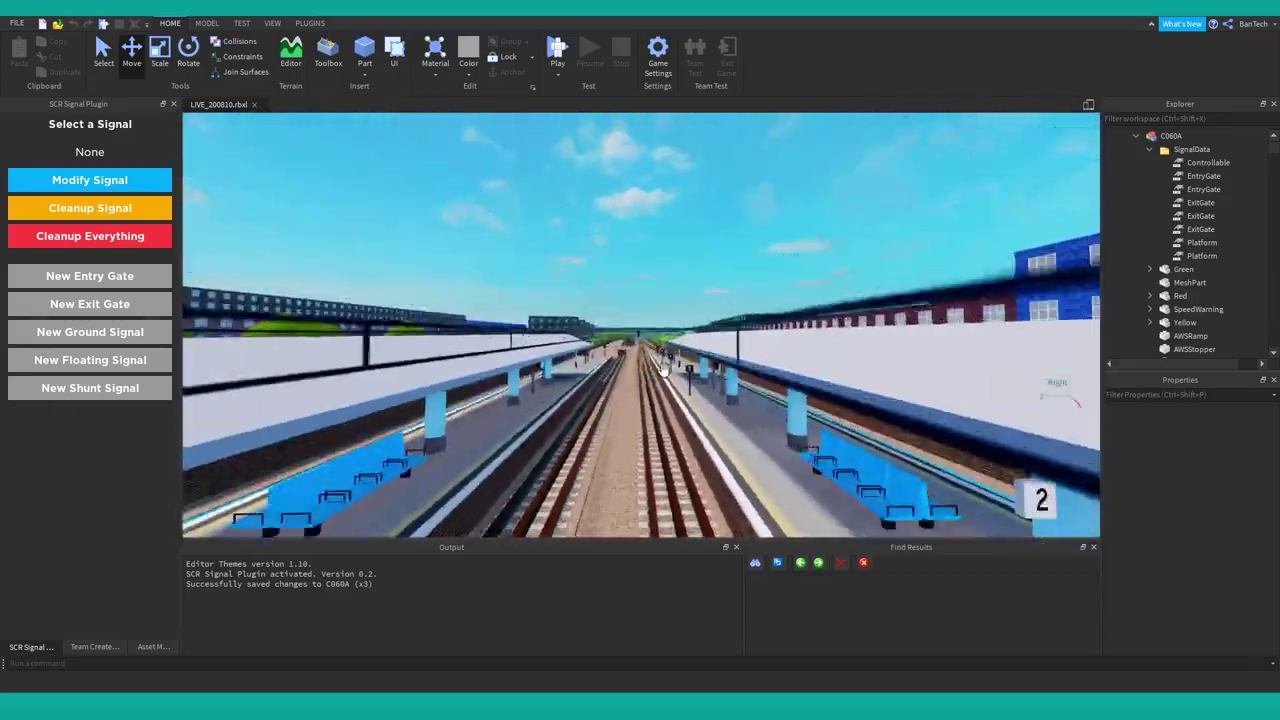
key("w")
left_click(609, 283)
right_click_drag(622, 352, 622, 352)
key("s")
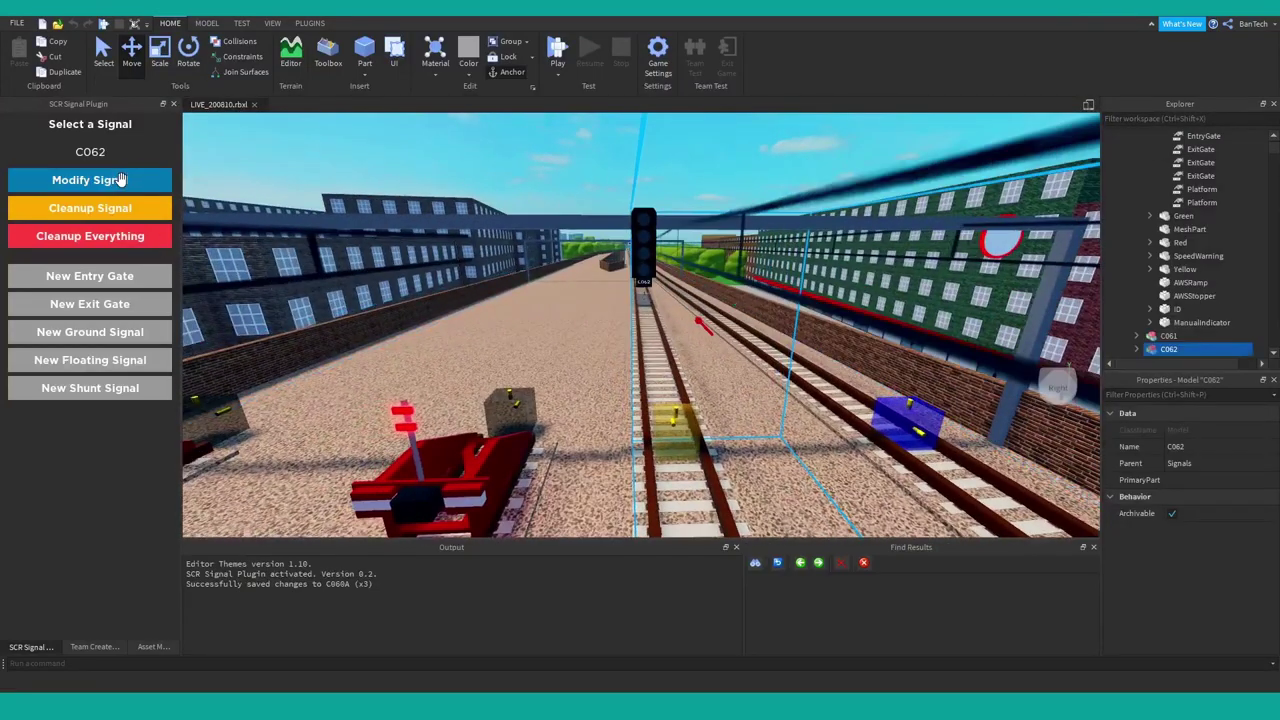
Open C062 for modification, turn on its Cautionary option, and update the signal
left_click(118, 180)
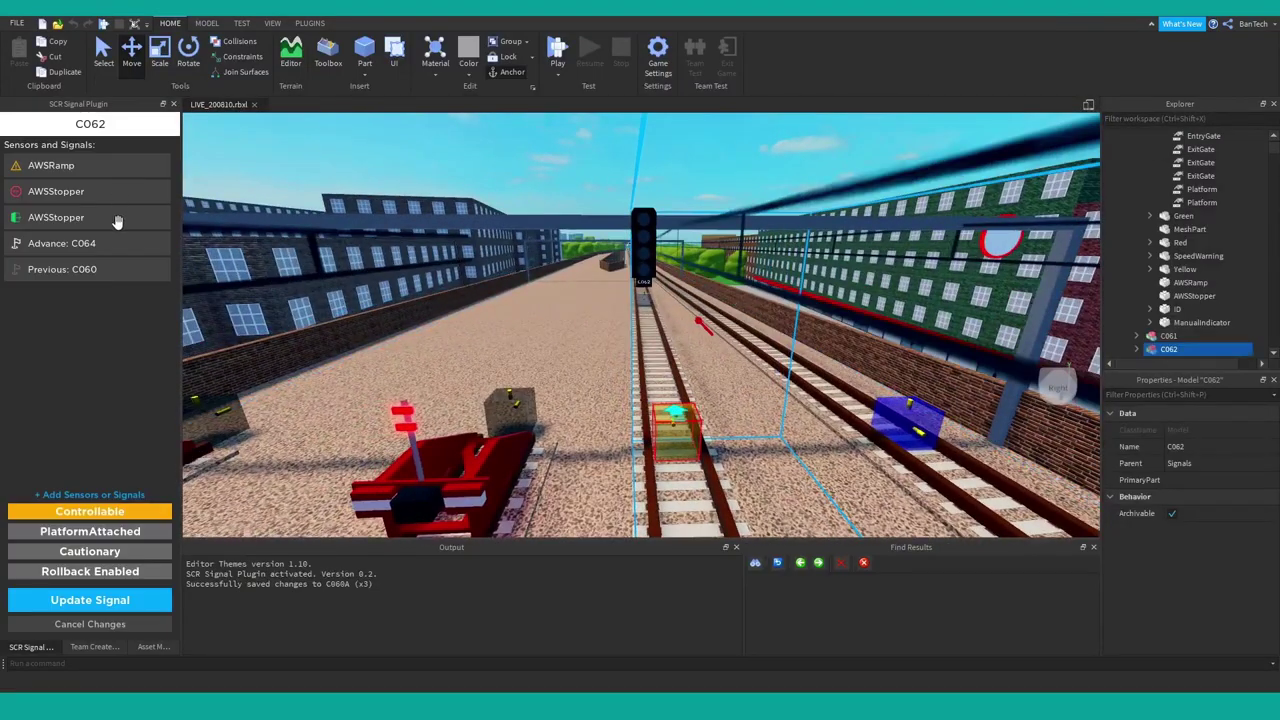
left_click(89, 552)
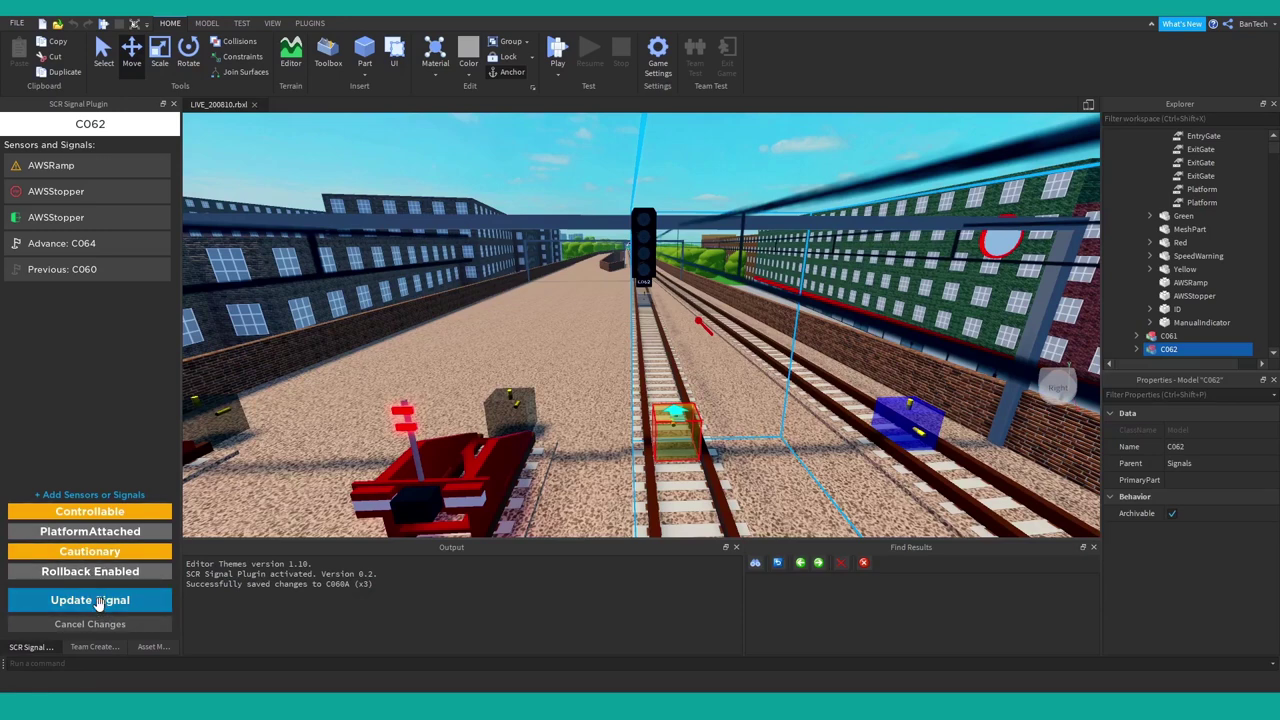
left_click(99, 605)
left_click(102, 600)
Examine C062's signal head up close and the sensors on the track in front of it
key("w")
right_click_drag(670, 292, 685, 284)
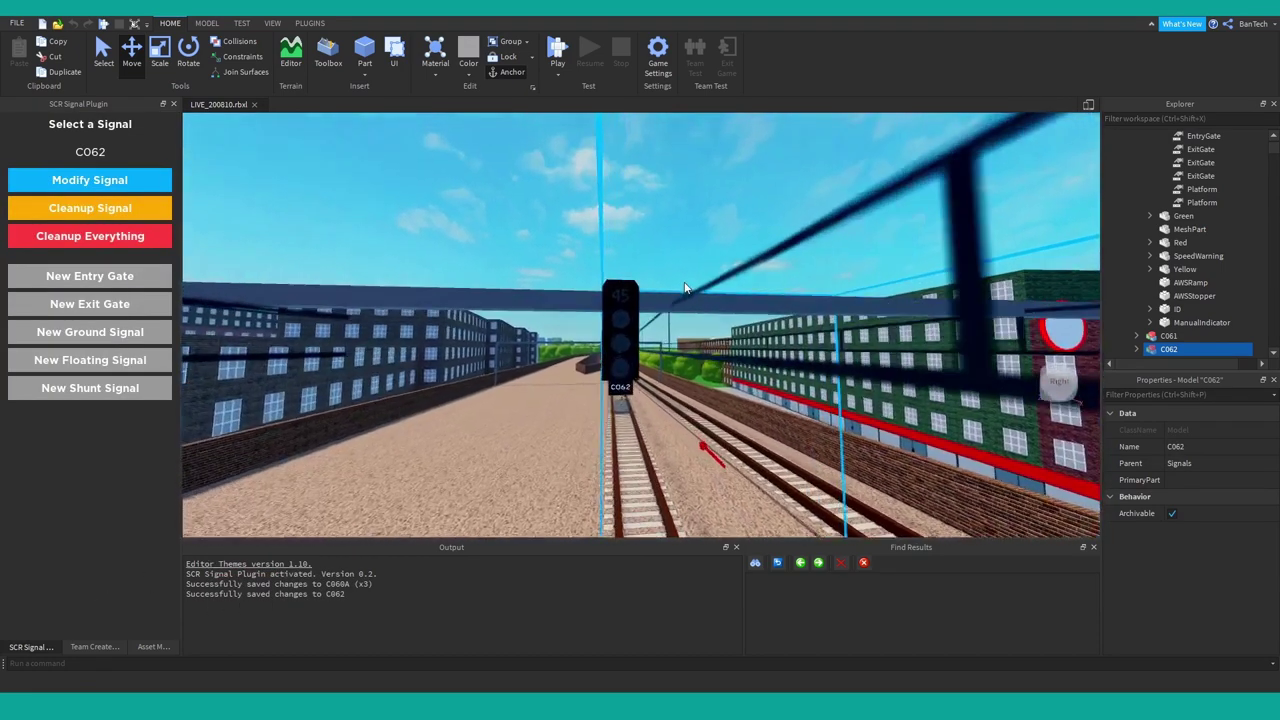
scroll(624, 255, "up", 5)
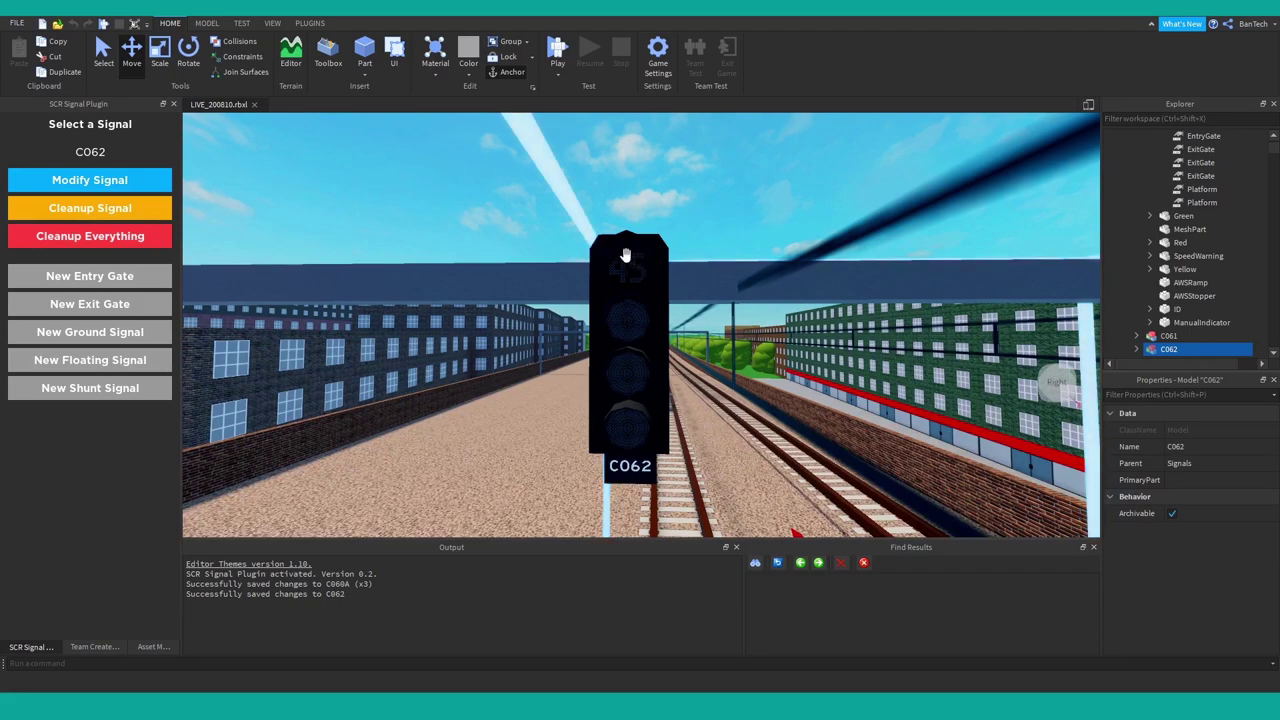
scroll(640, 295, "down", 5)
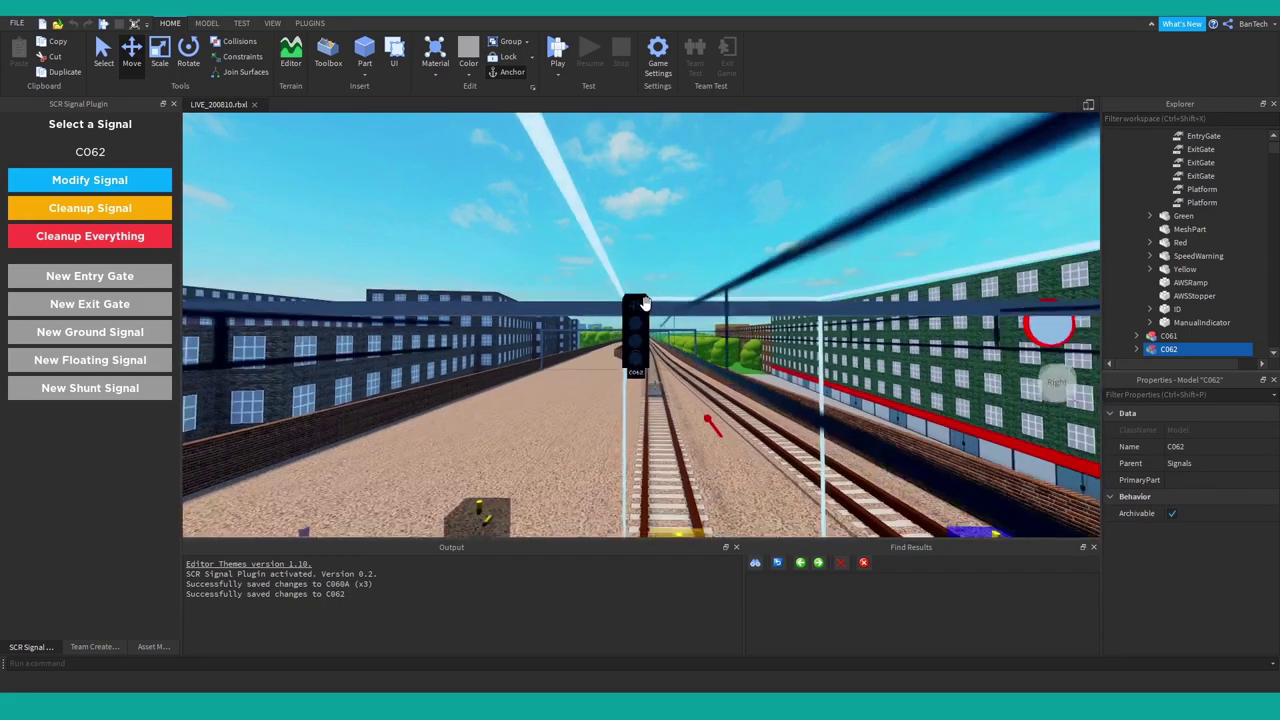
scroll(645, 303, "down", 4)
right_click_drag(645, 303, 651, 258)
key("w")
key("a")
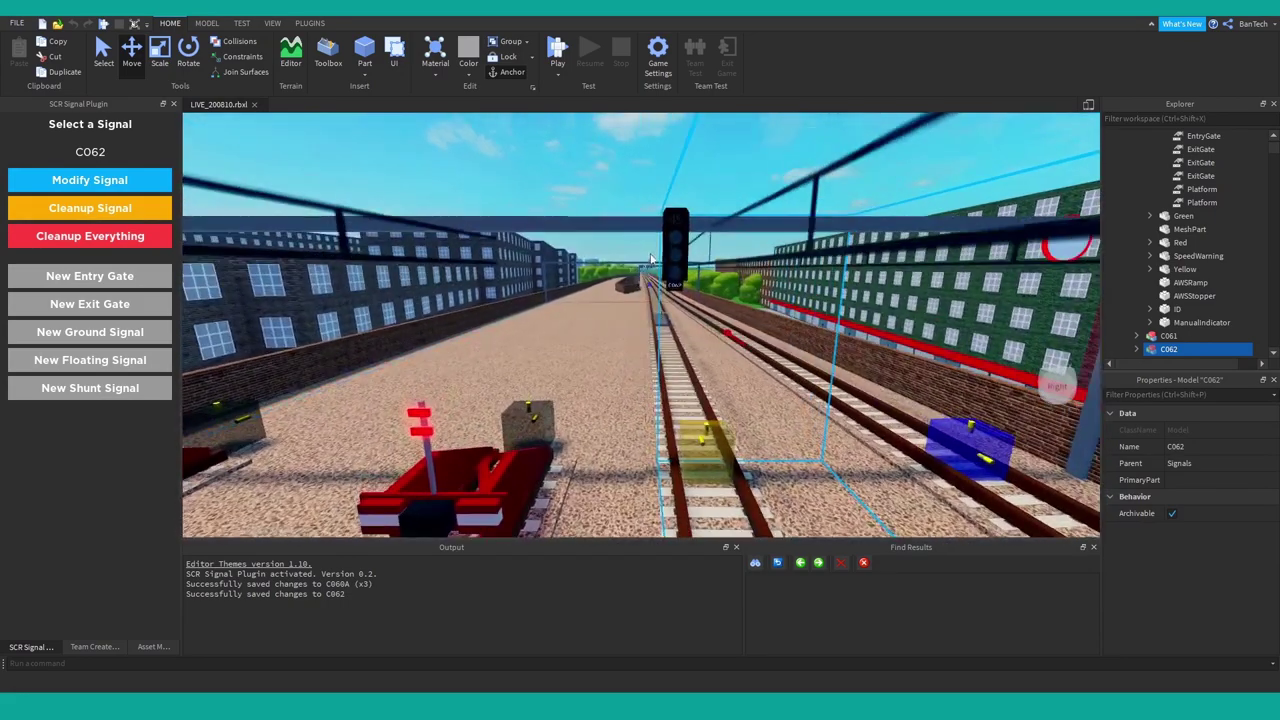
key("s")
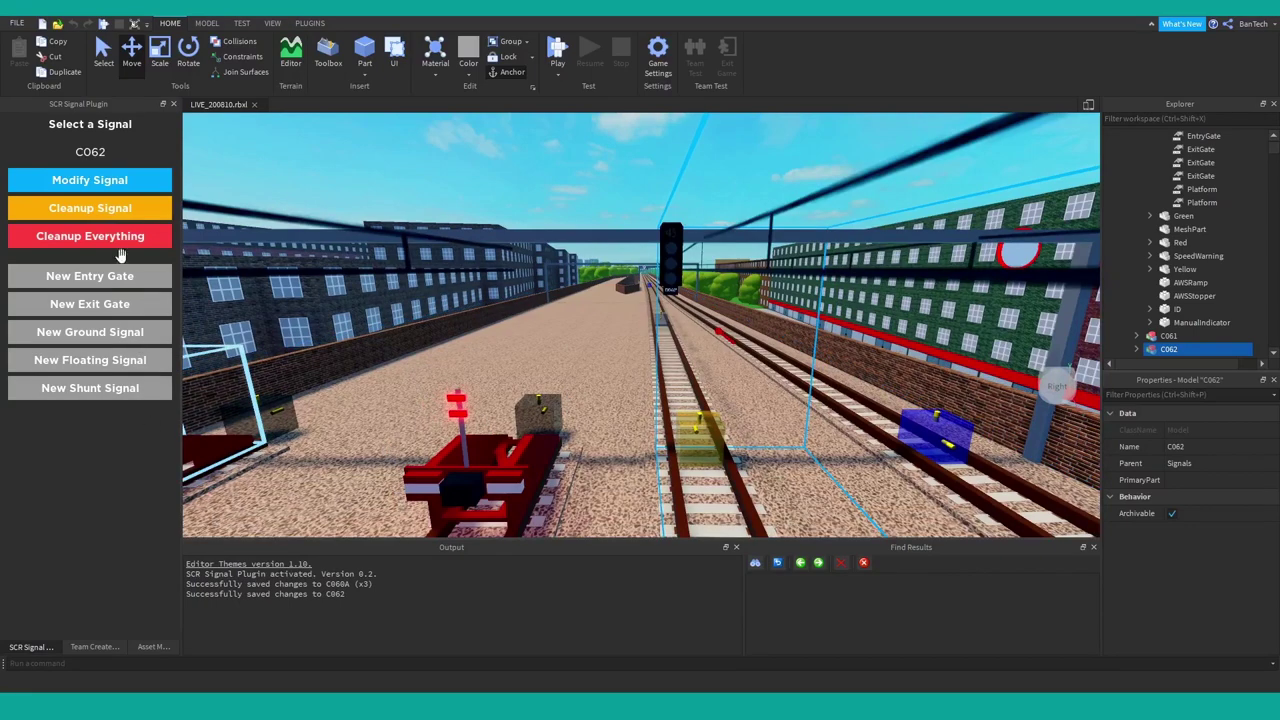
Turn off the Cautionary option for C062, update the signal, and check its signal head
left_click(135, 178)
left_click(68, 549)
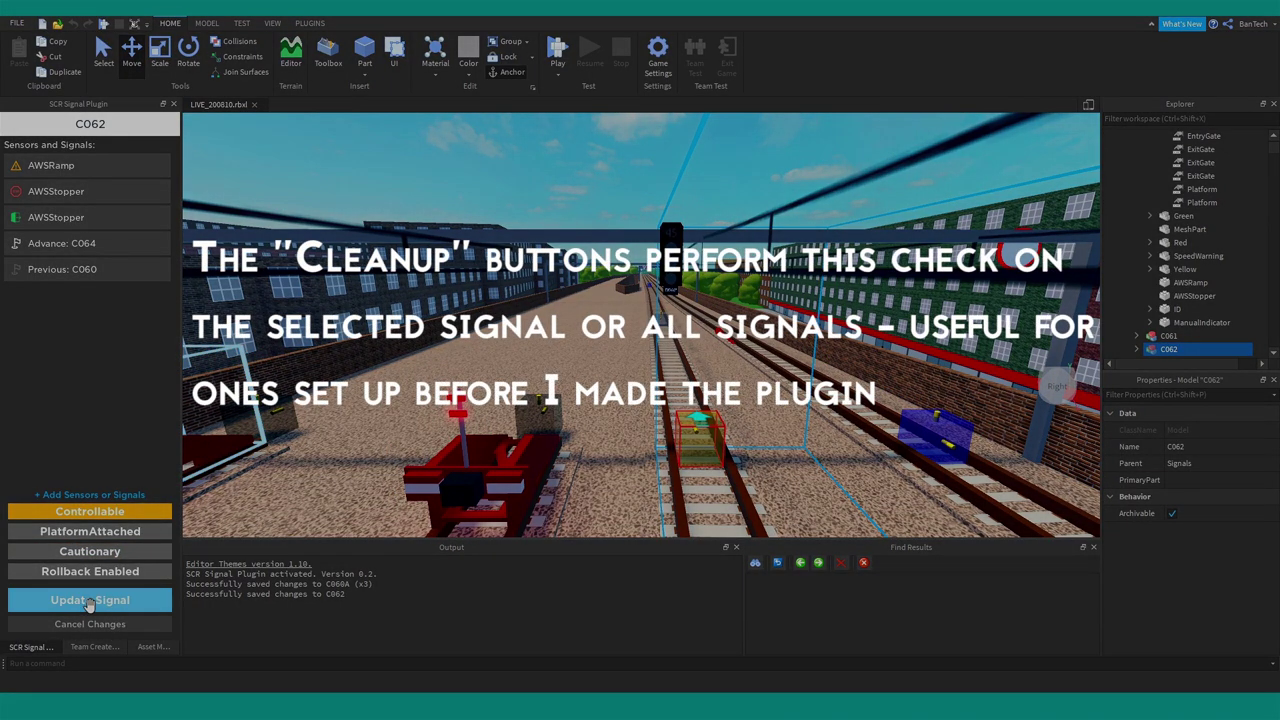
left_click(88, 600)
scroll(610, 232, "up", 5)
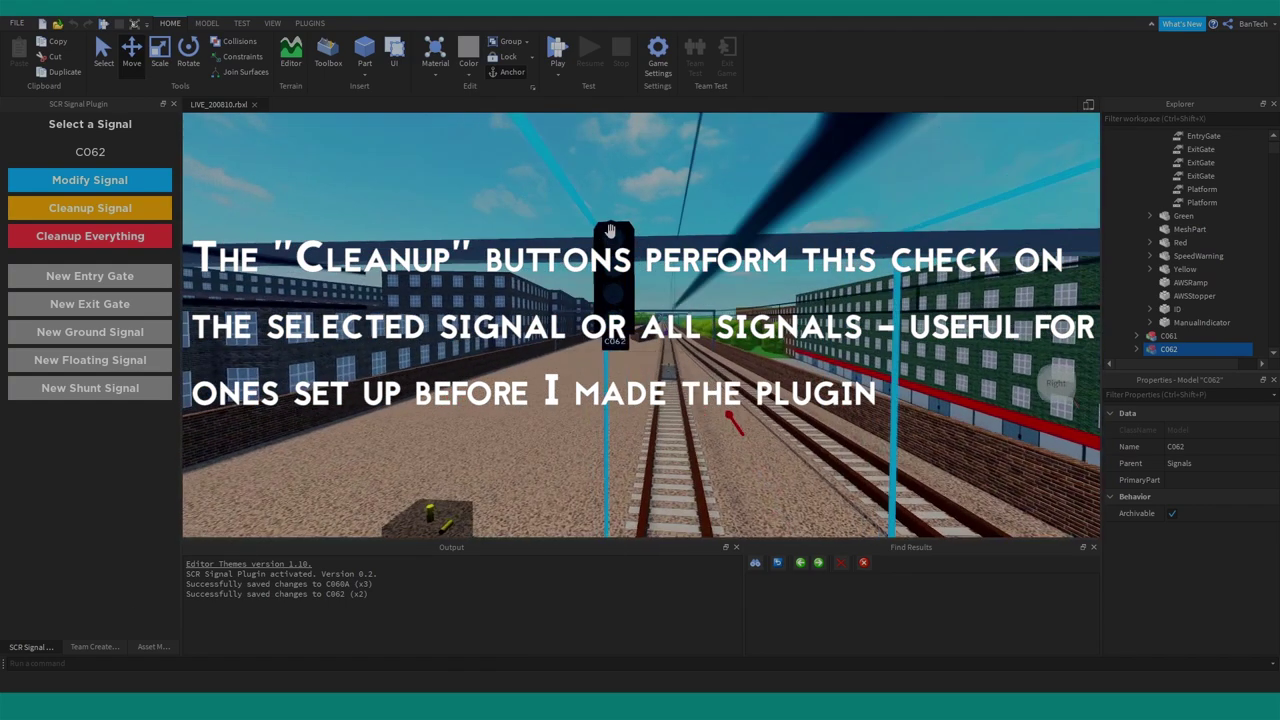
scroll(614, 357, "down", 10)
right_click_drag(614, 357, 679, 433)
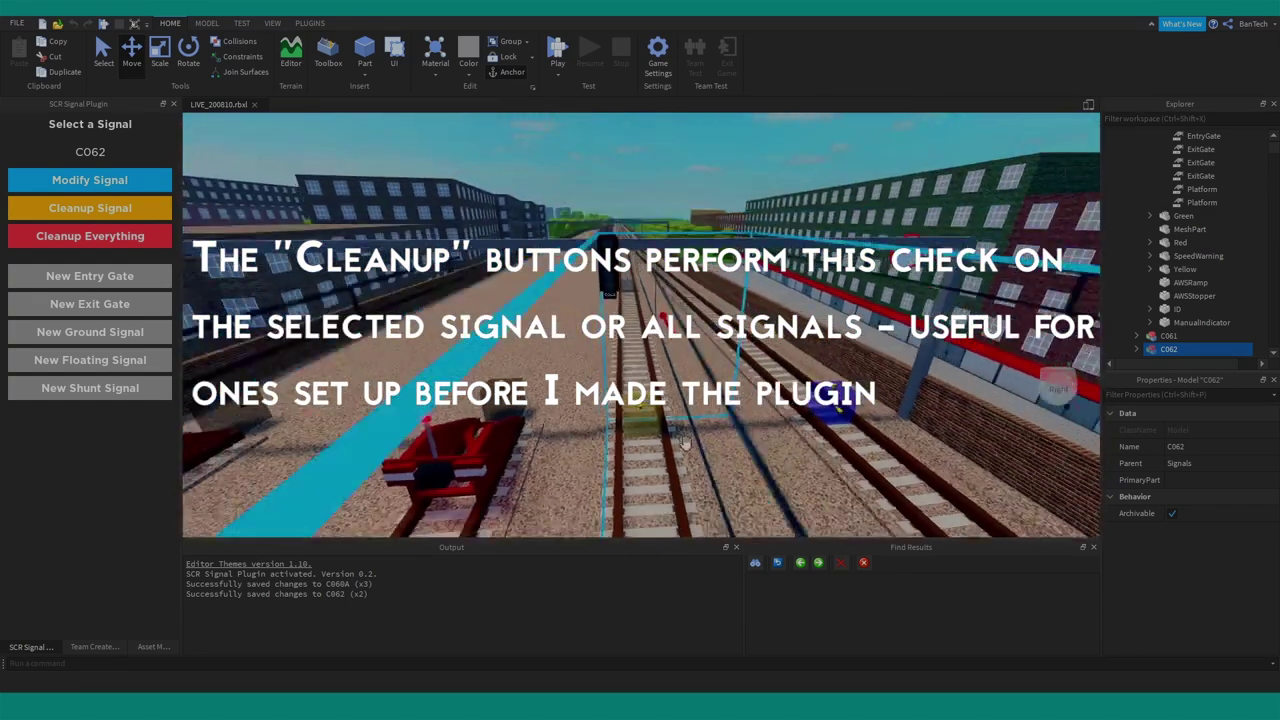
Reselect C062 for modification, remove its linked advance signal C064, and update the signal
left_click(655, 187)
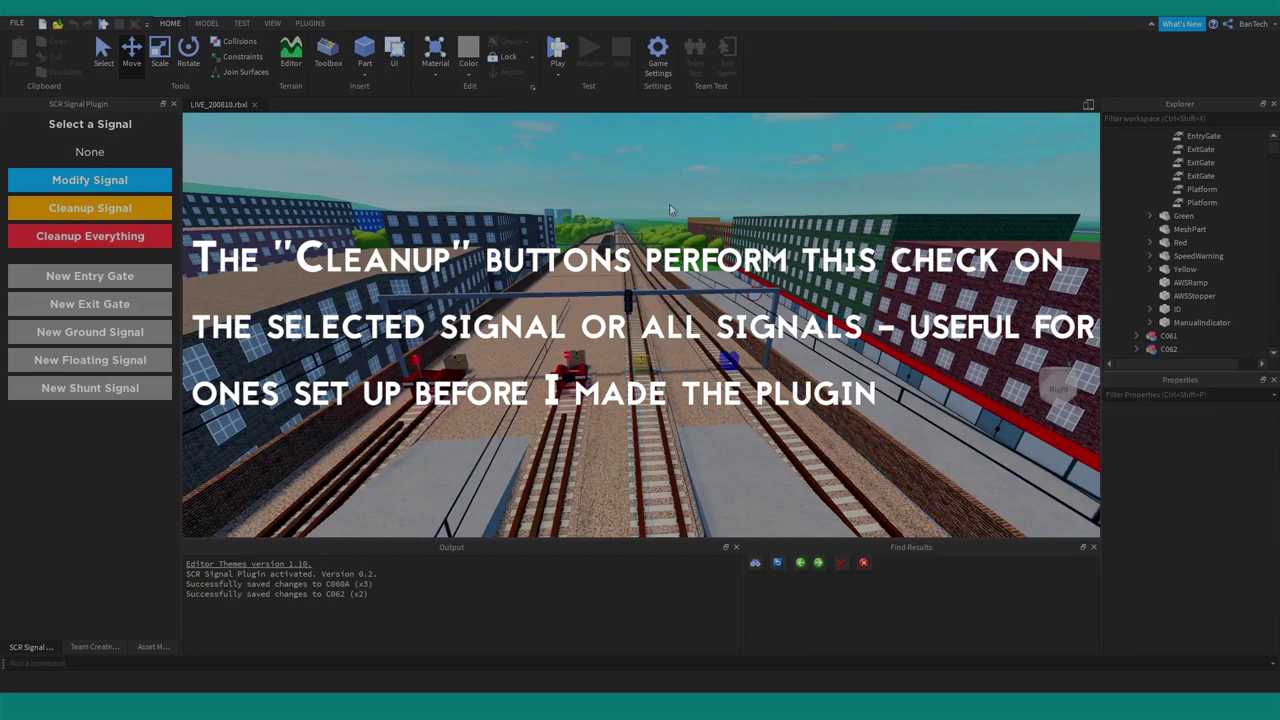
scroll(665, 333, "up", 4)
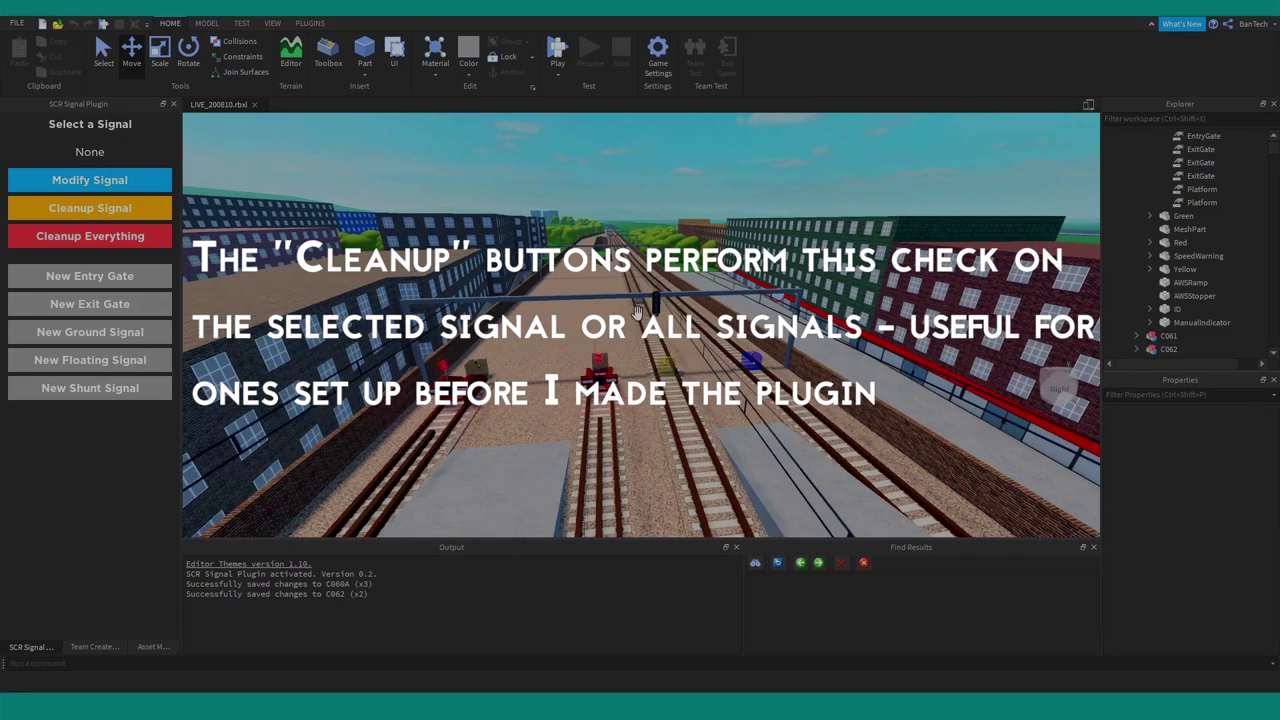
scroll(665, 333, "up", 4)
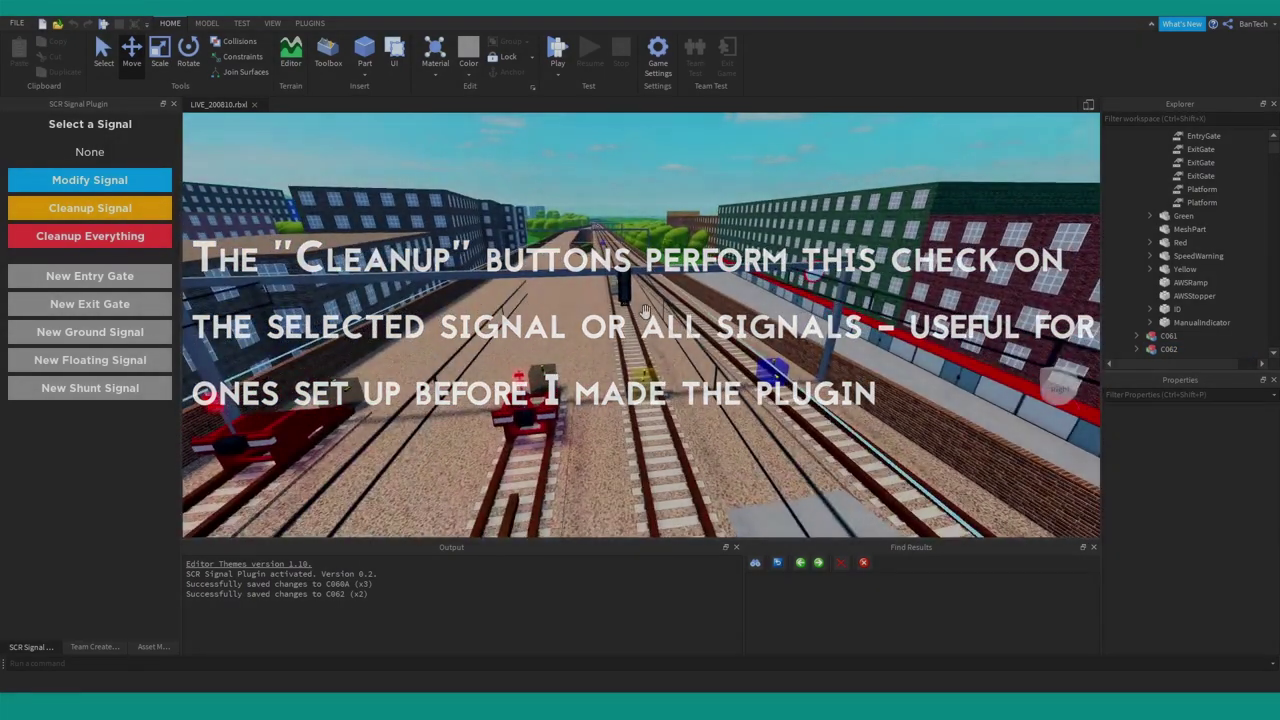
left_click(628, 291)
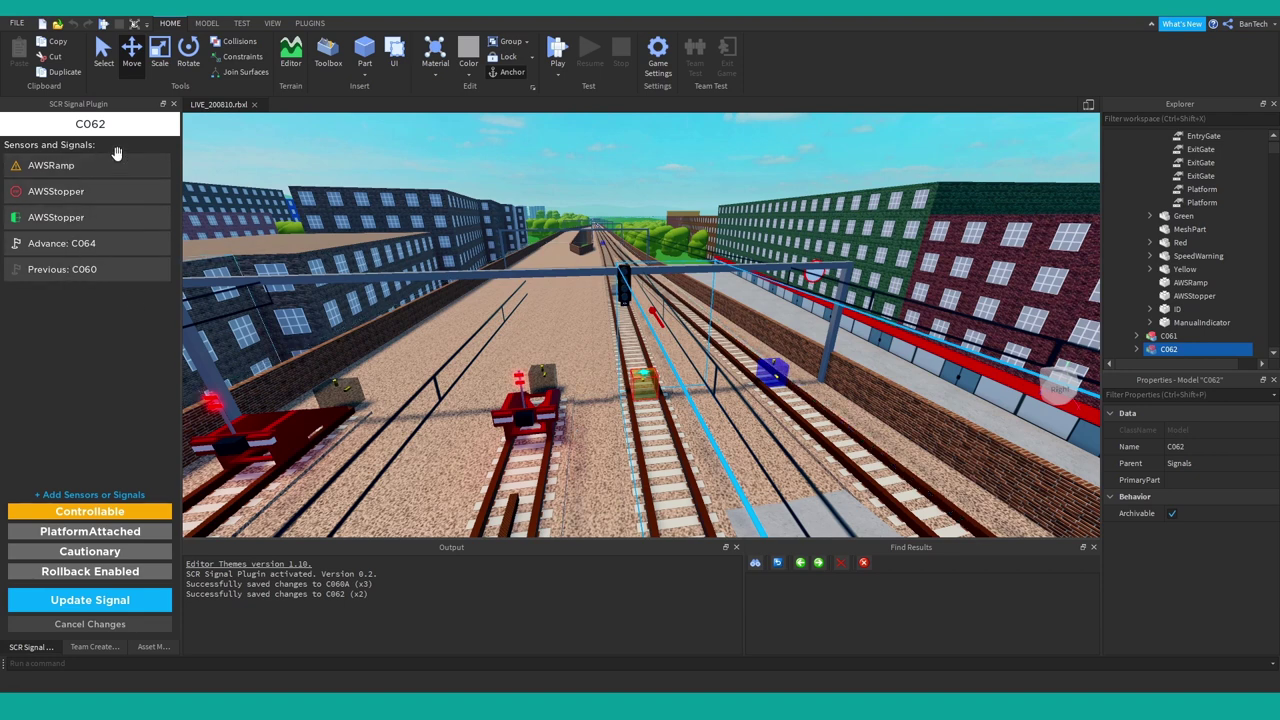
left_click(85, 243)
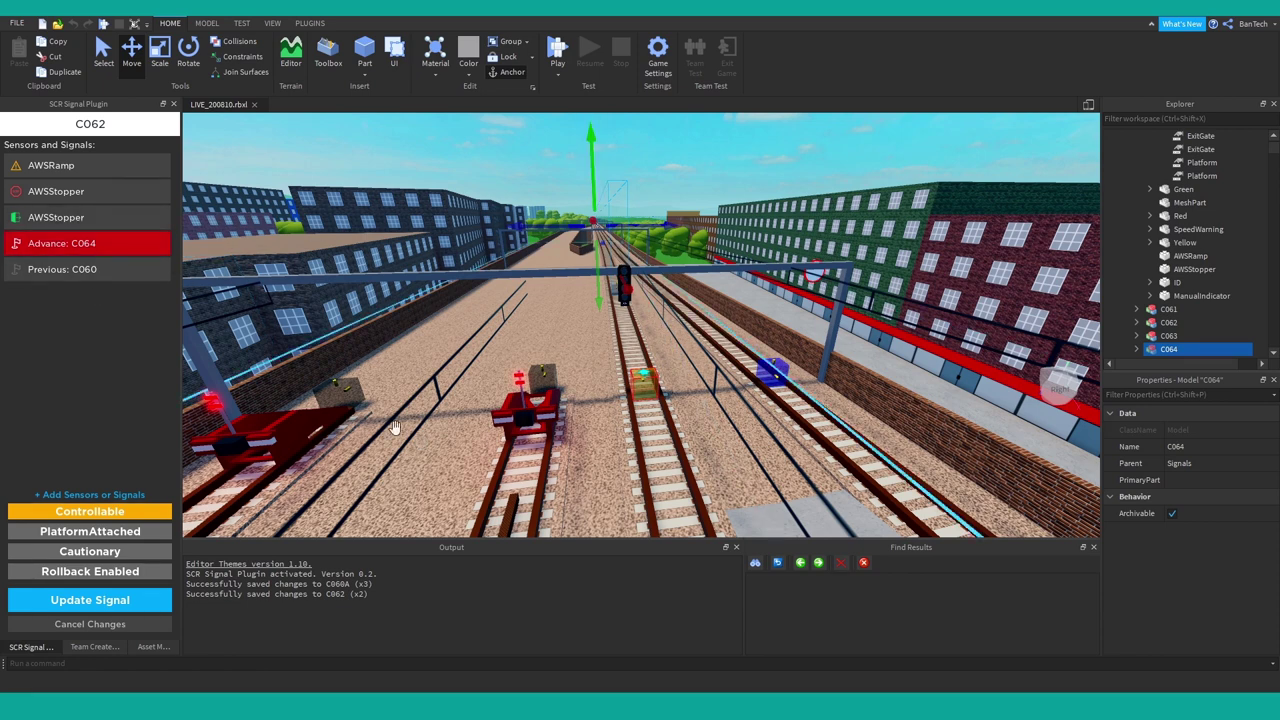
left_click(89, 244)
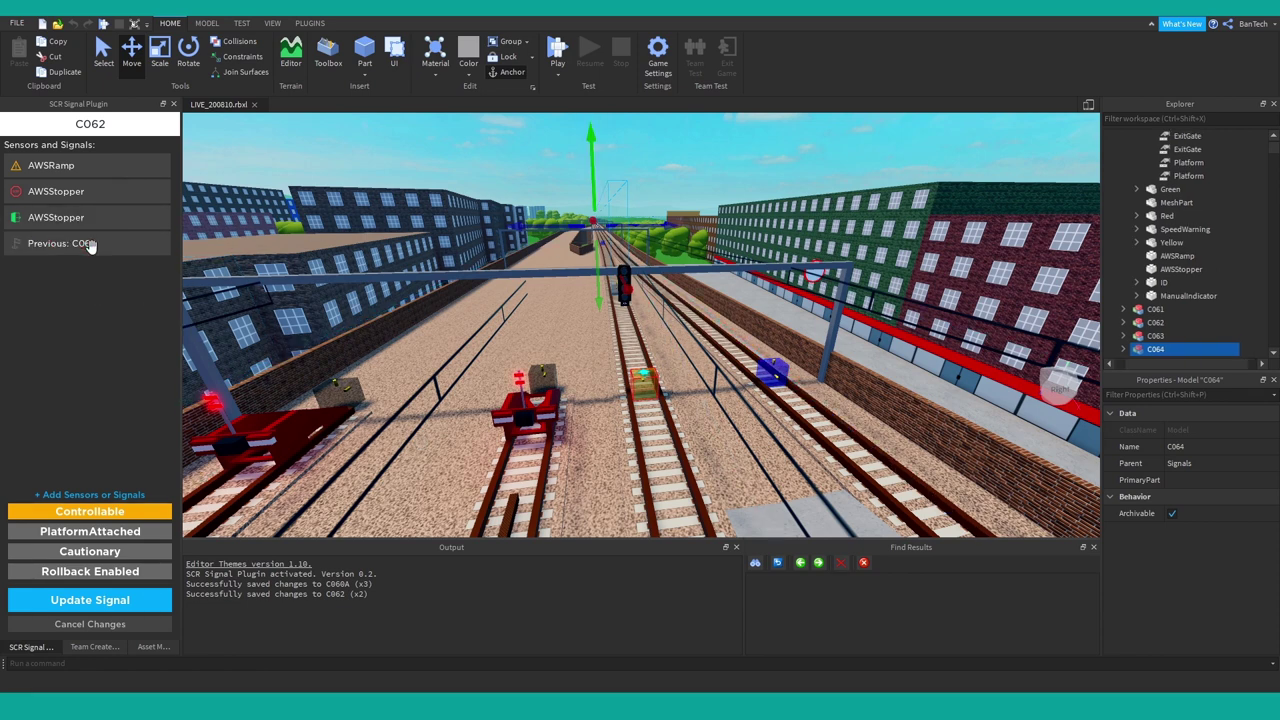
left_click(119, 607)
Select C062 again and examine its signal head for the effect of the removed advance signal
right_click_drag(803, 392, 803, 391)
key("w")
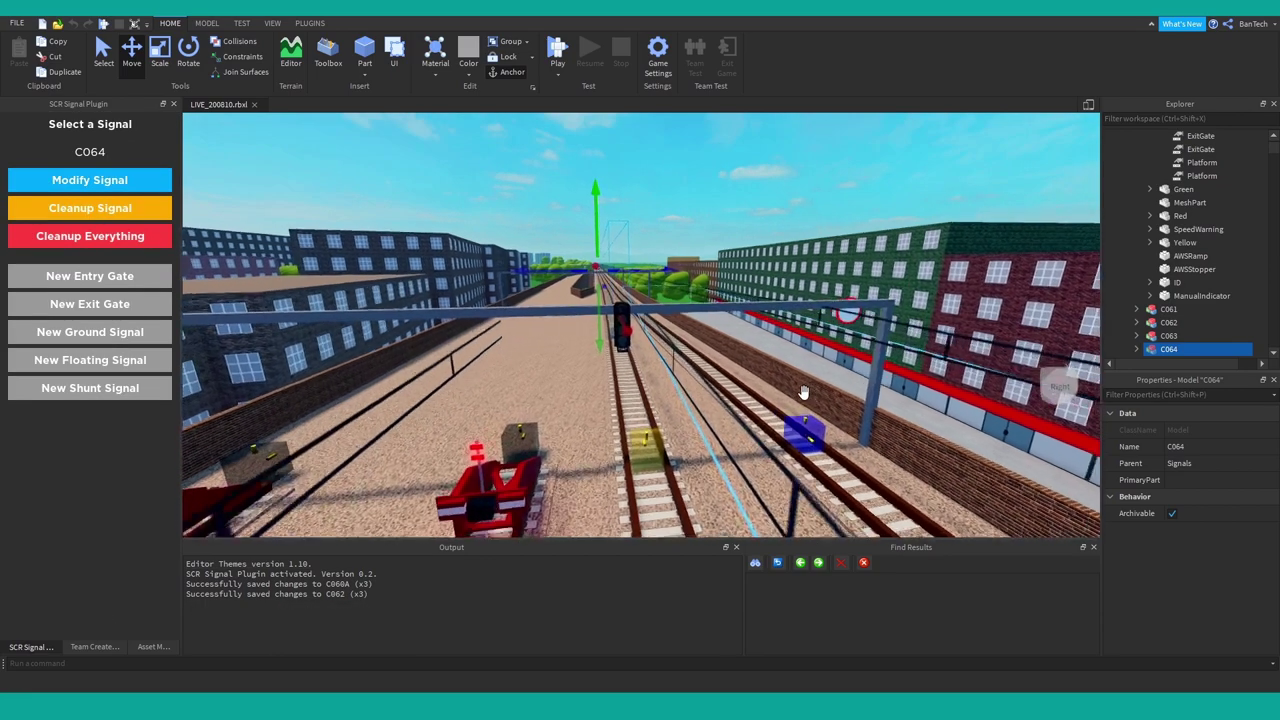
key("w")
key("a")
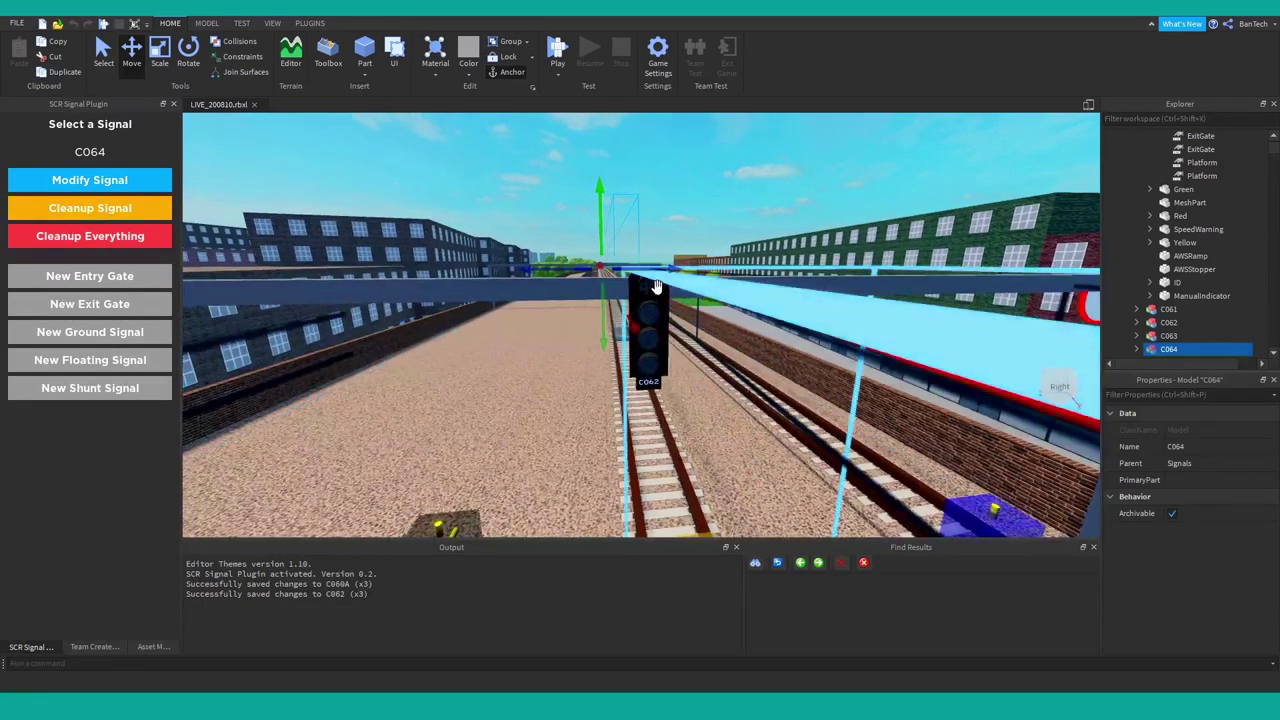
left_click(656, 300)
scroll(657, 340, "up", 3)
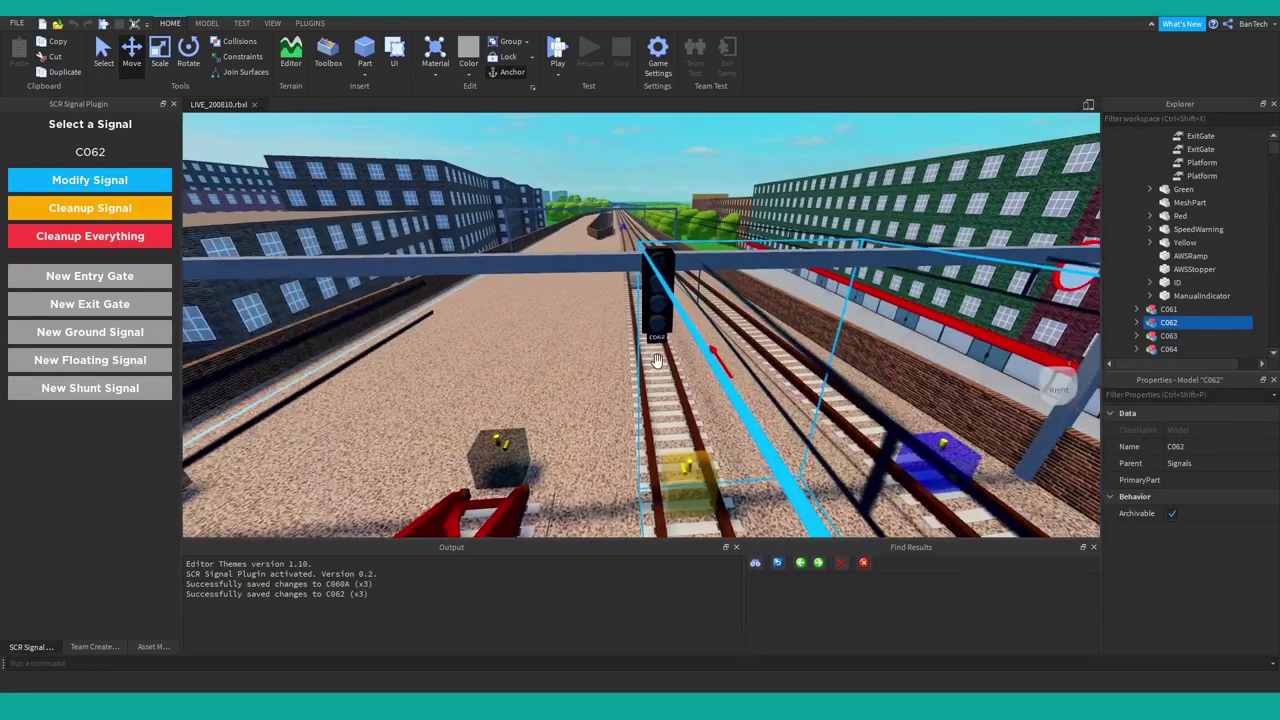
scroll(657, 362, "up", 2)
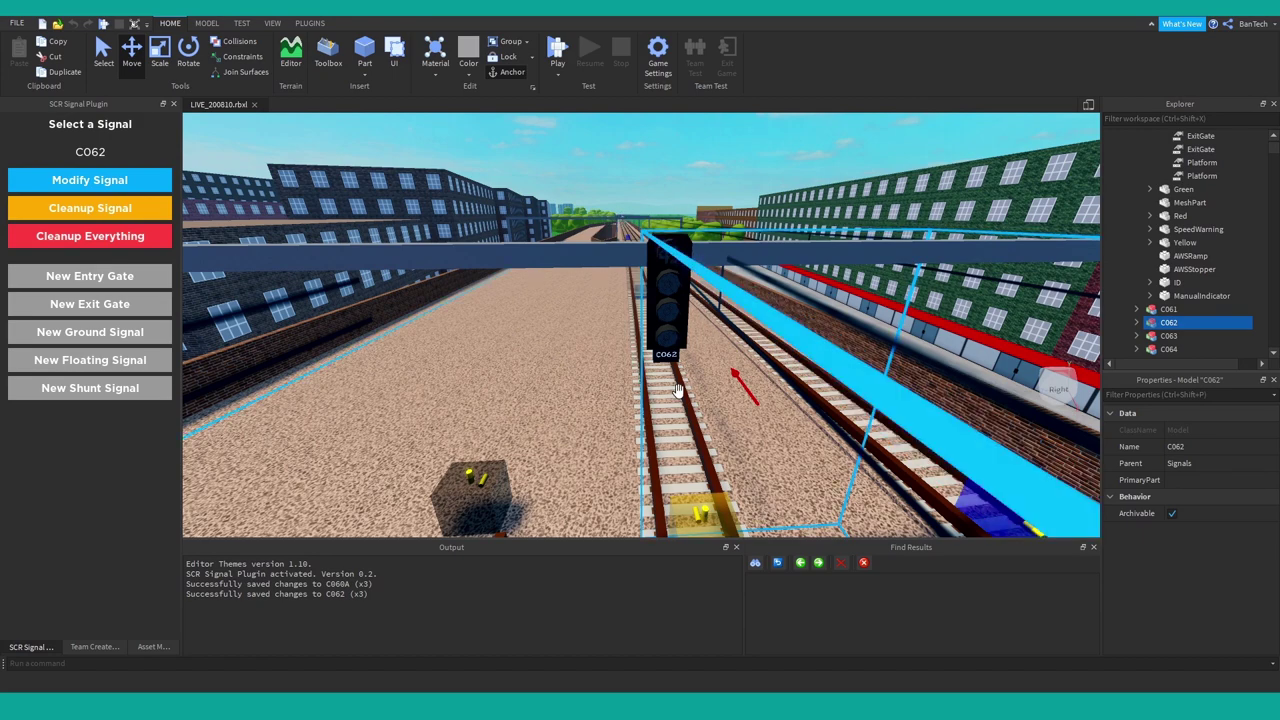
Attach C064 to C062 again as its advance signal and update the signal
scroll(676, 390, "down", 6)
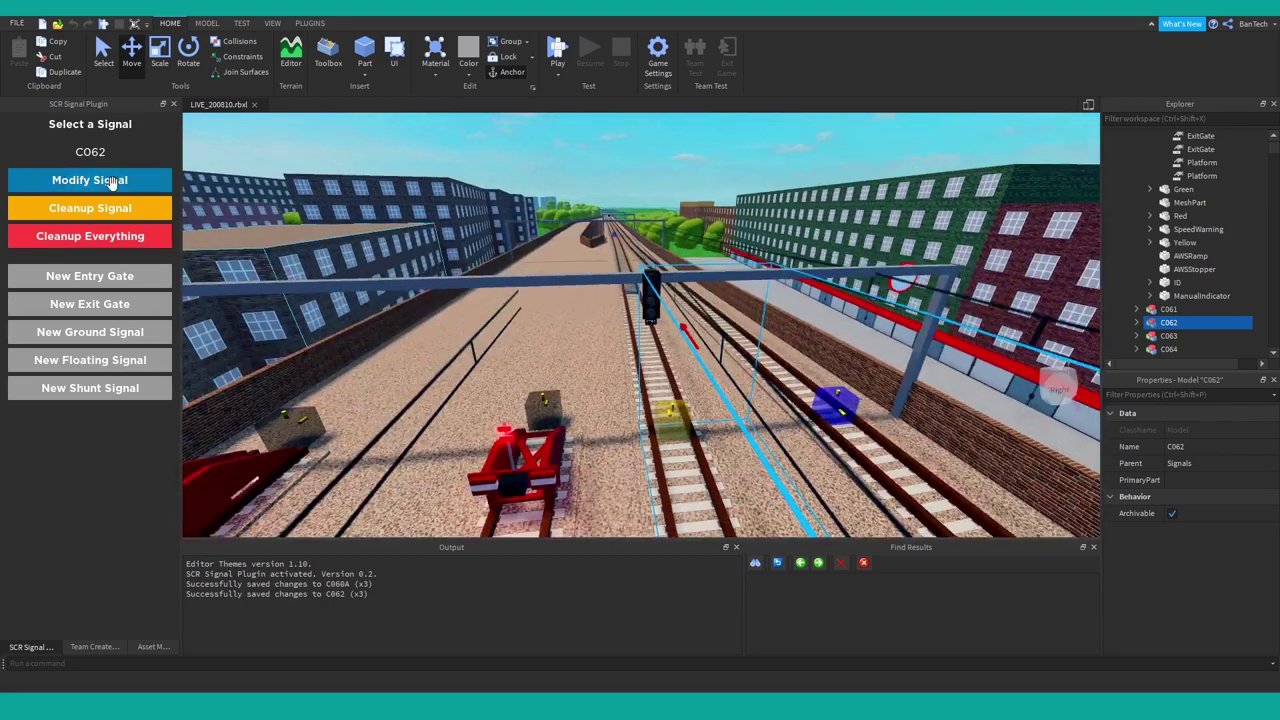
left_click(112, 181)
left_click(128, 494)
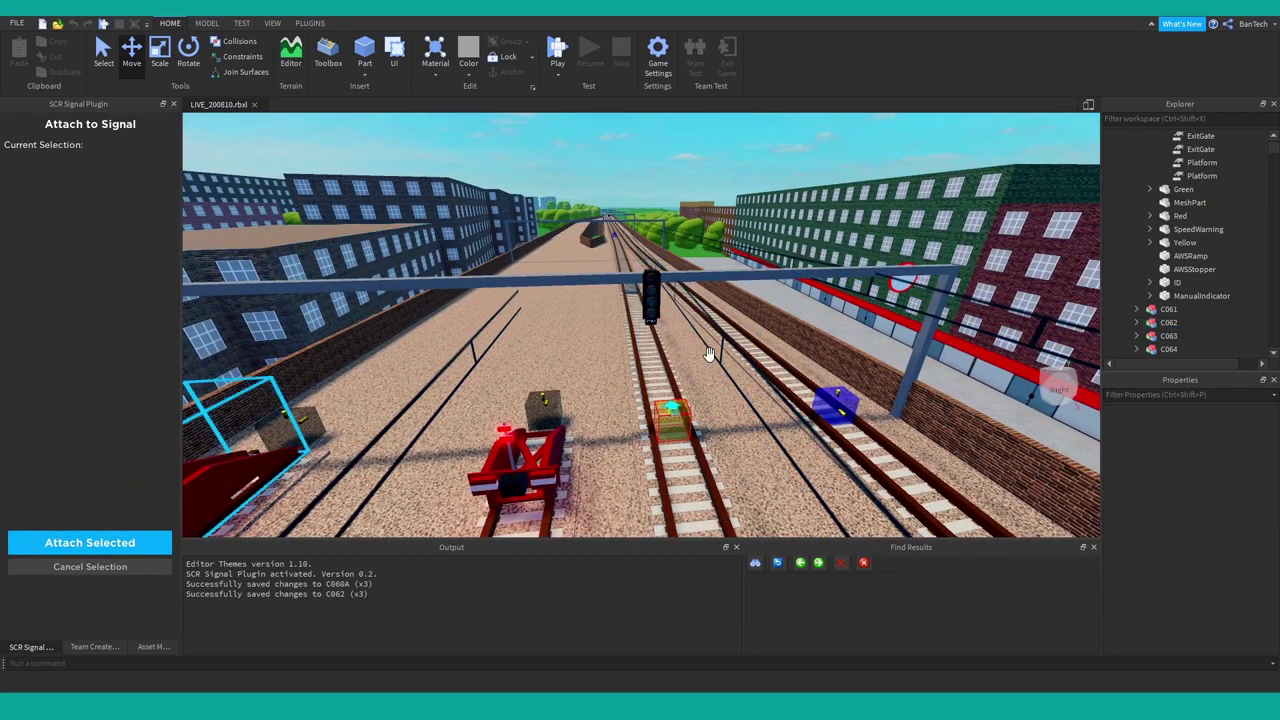
scroll(660, 278, "up", 10)
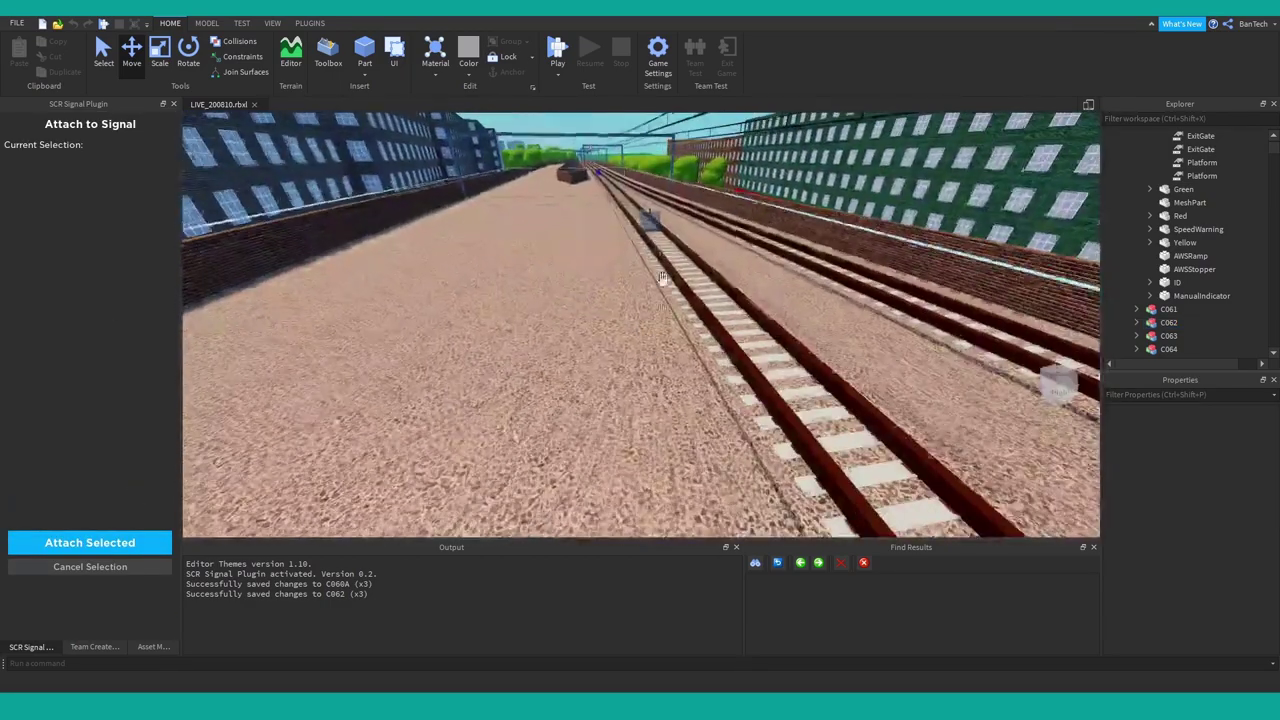
left_click(650, 216)
scroll(652, 284, "down", 8)
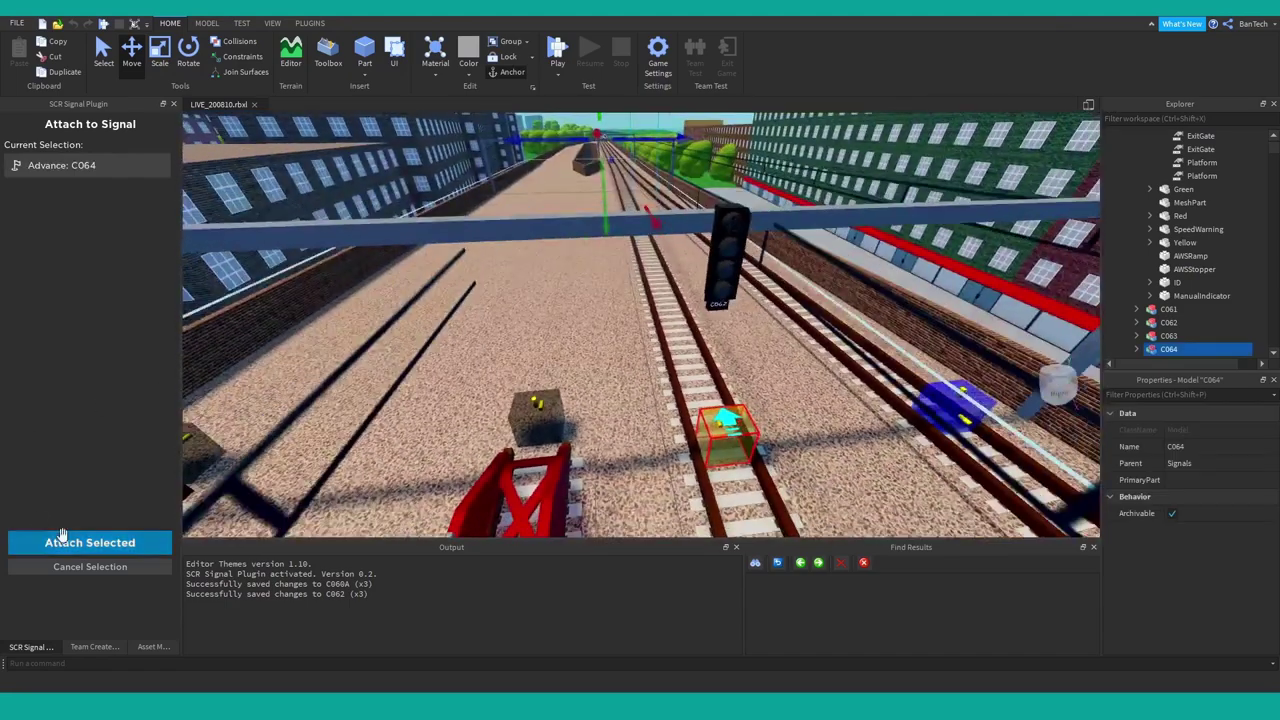
left_click(74, 541)
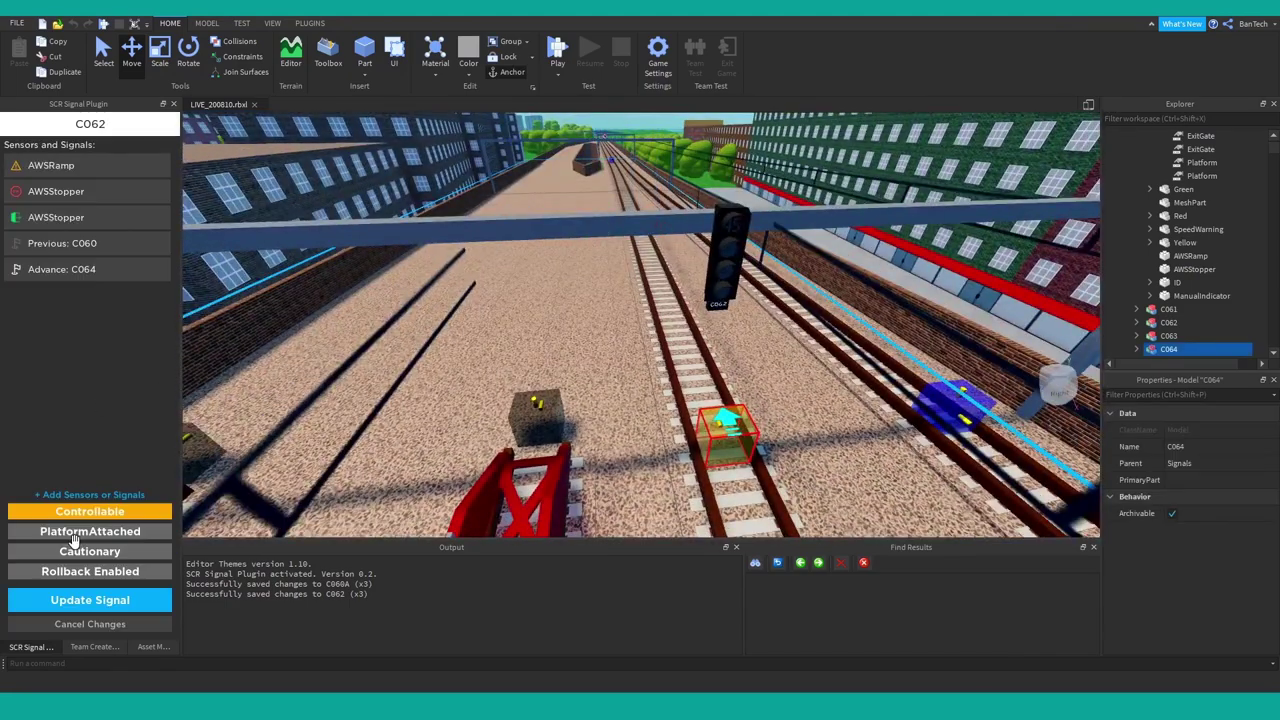
left_click(90, 599)
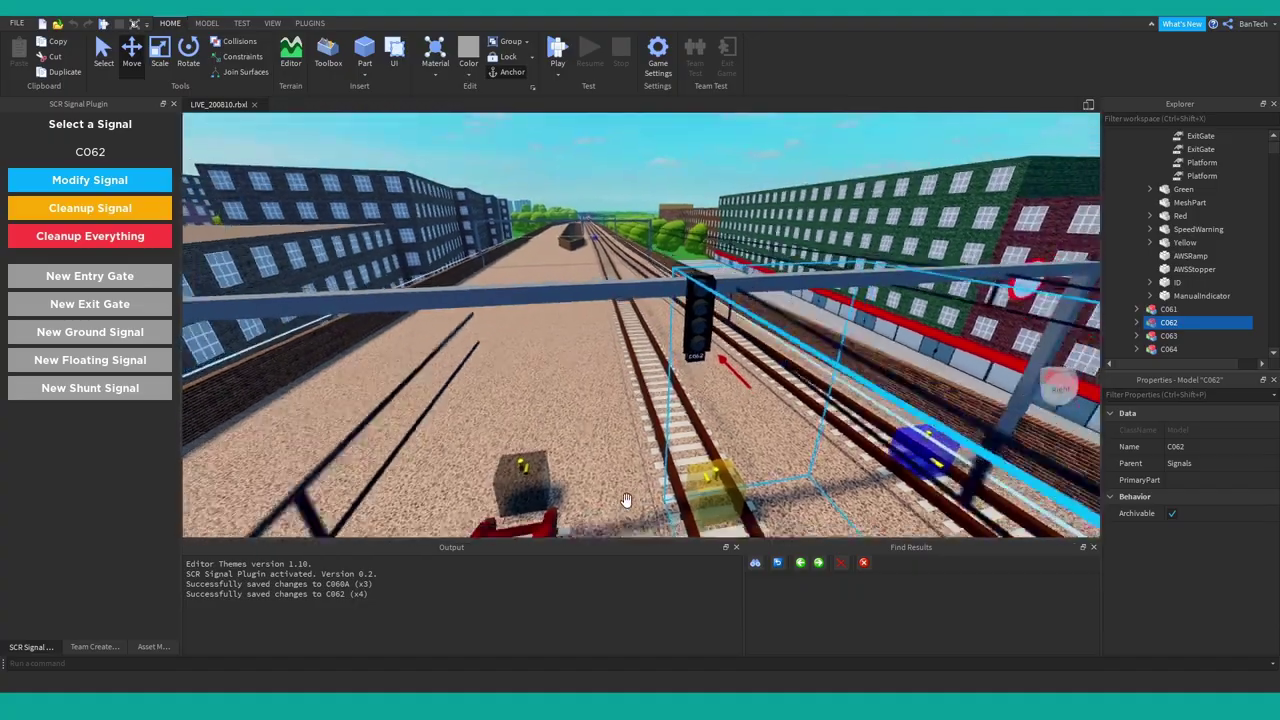
Examine the tracks, buffer stops and sensors around signal C062's gantry from several angles
key("s")
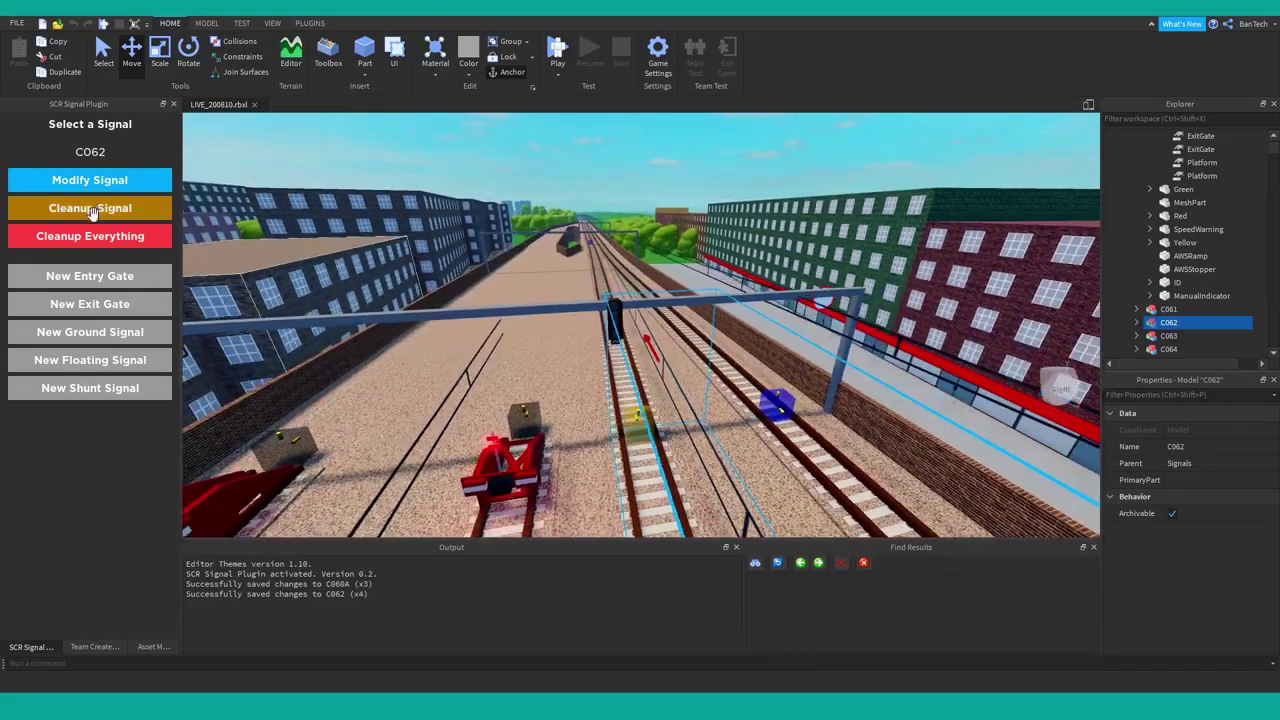
right_click_drag(577, 368, 176, 210)
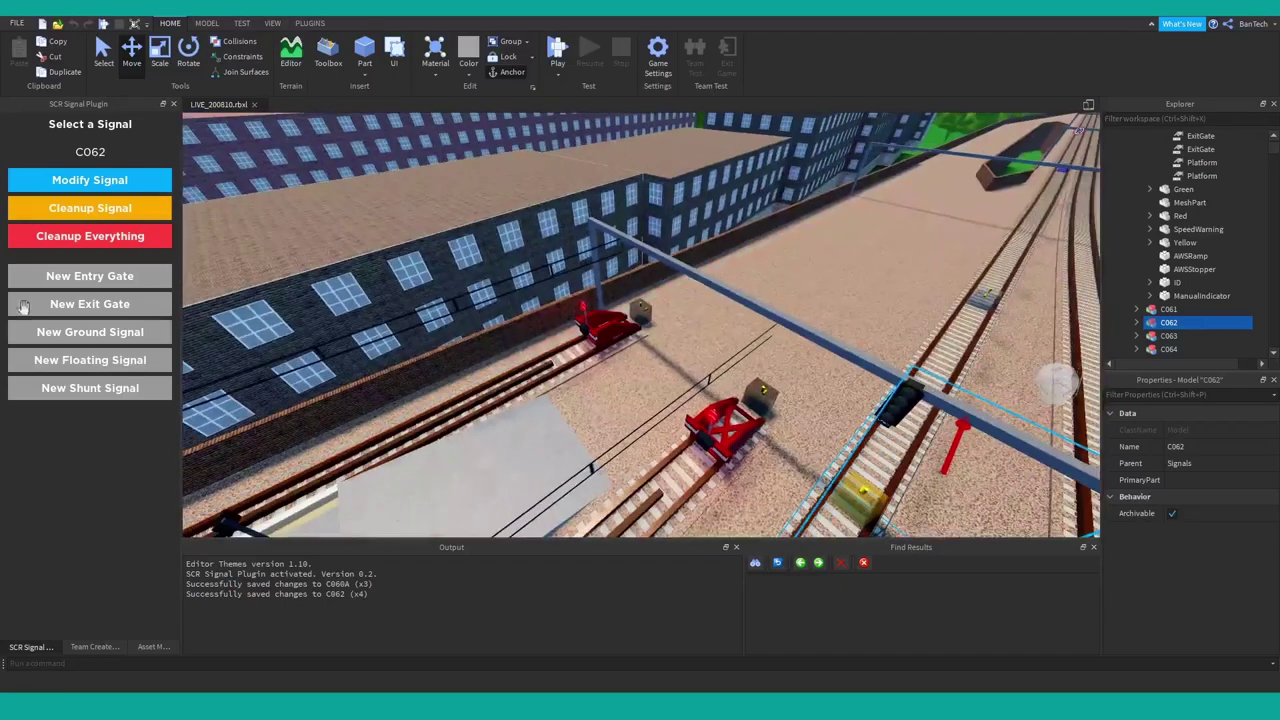
key("a")
right_click_drag(760, 258, 757, 311)
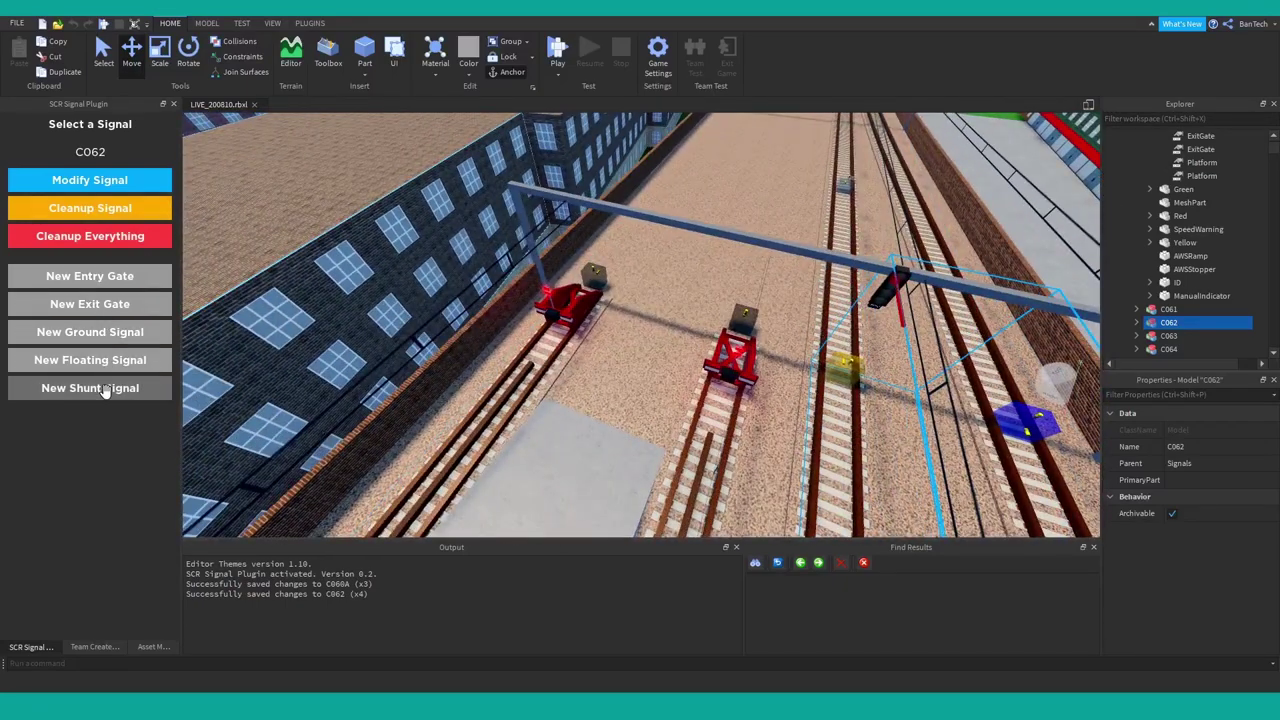
right_click_drag(550, 359, 550, 358)
key("d")
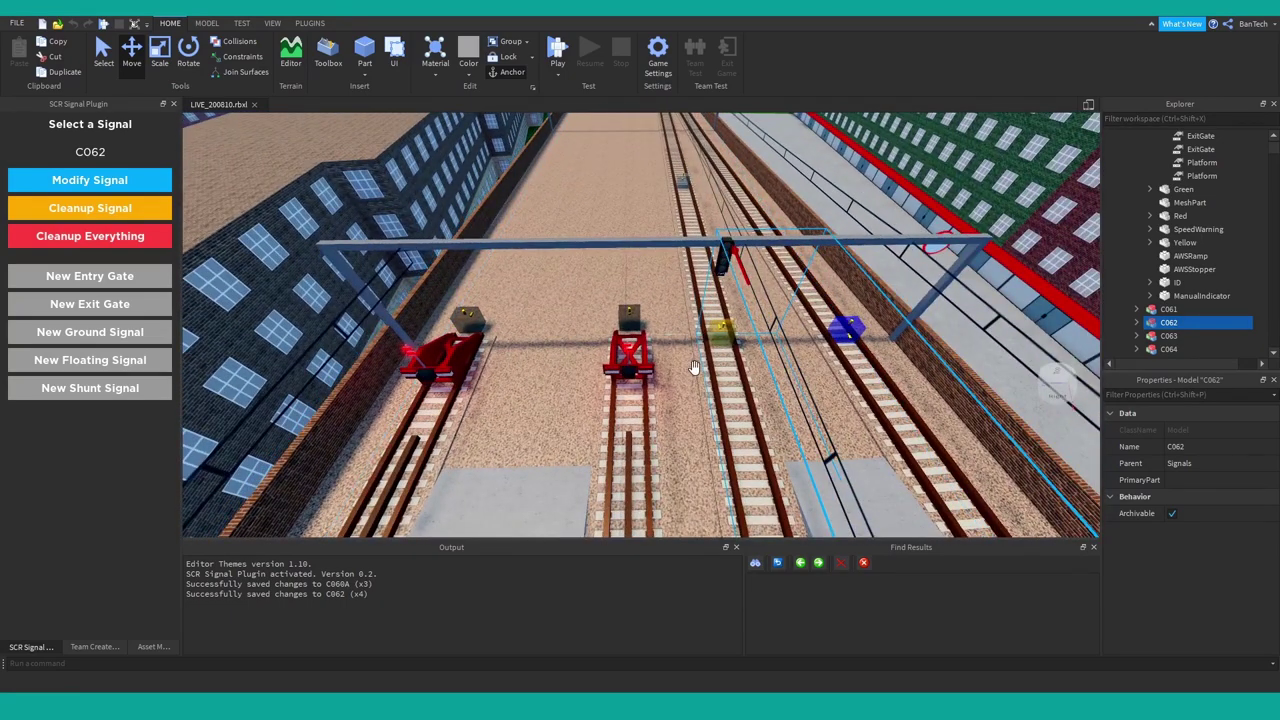
right_click_drag(742, 346, 730, 348)
Follow the line through the station to signal C059 and open it for modification
key("w")
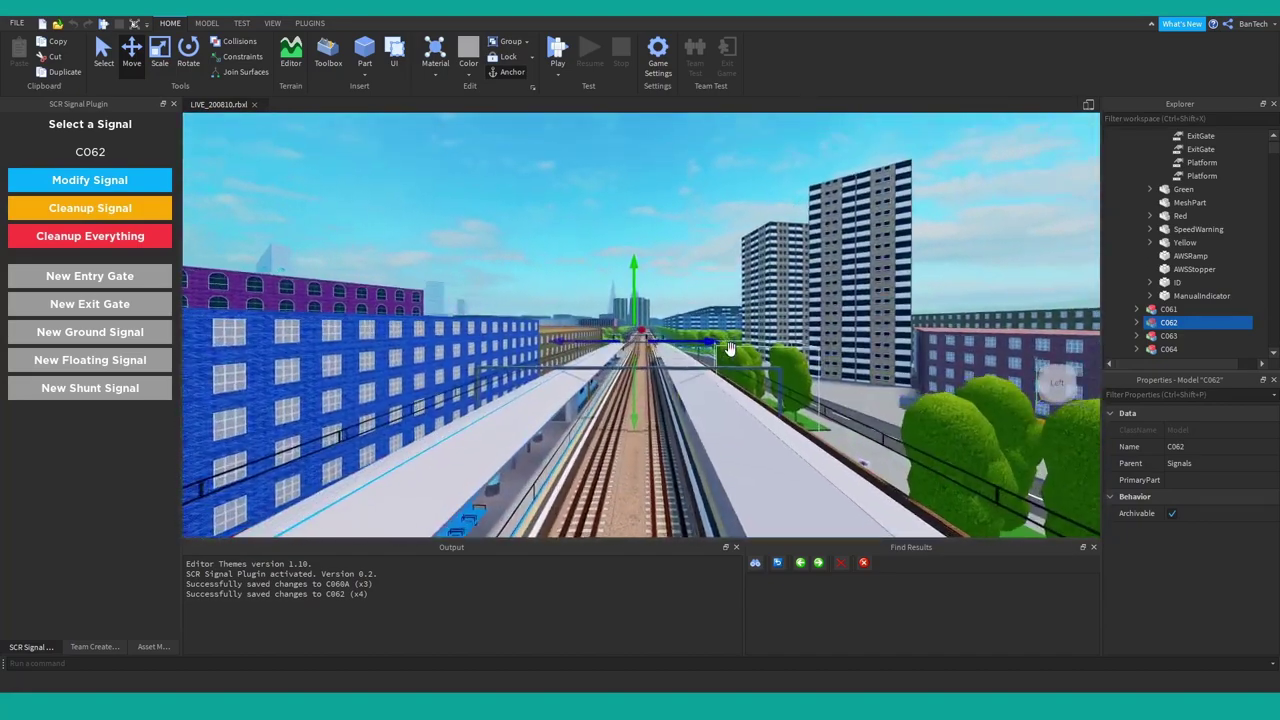
key("w")
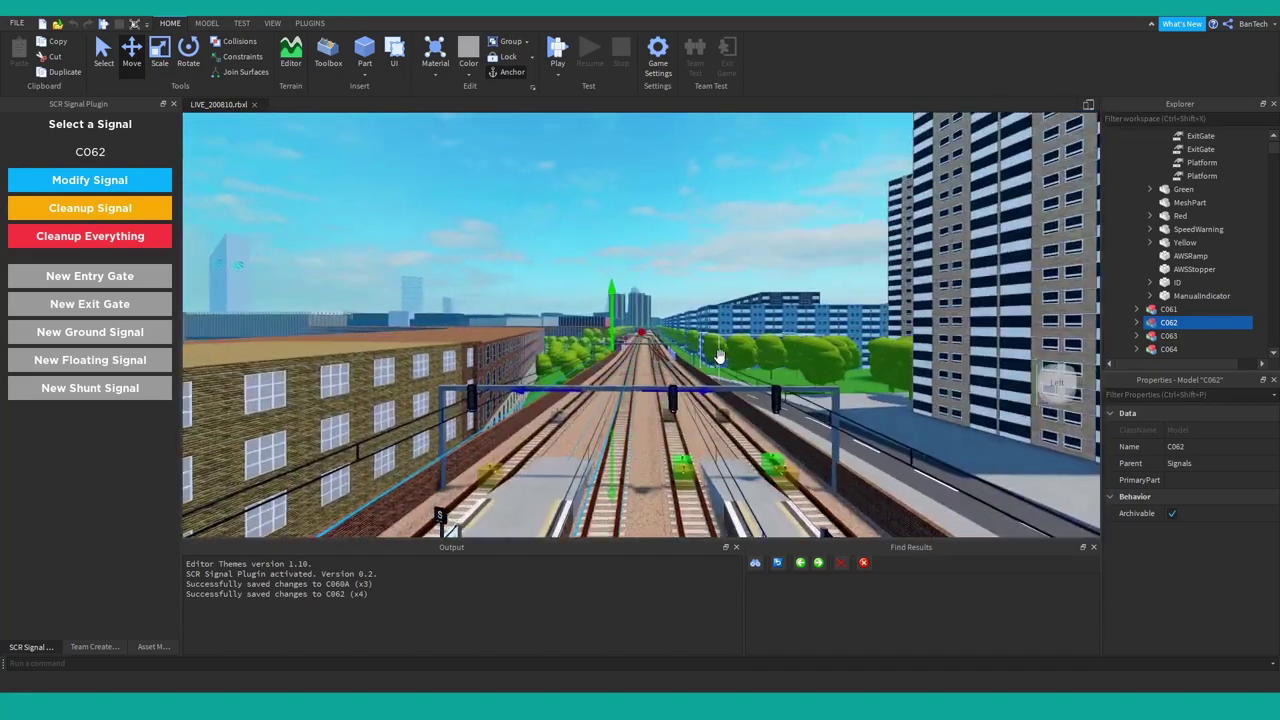
key("w")
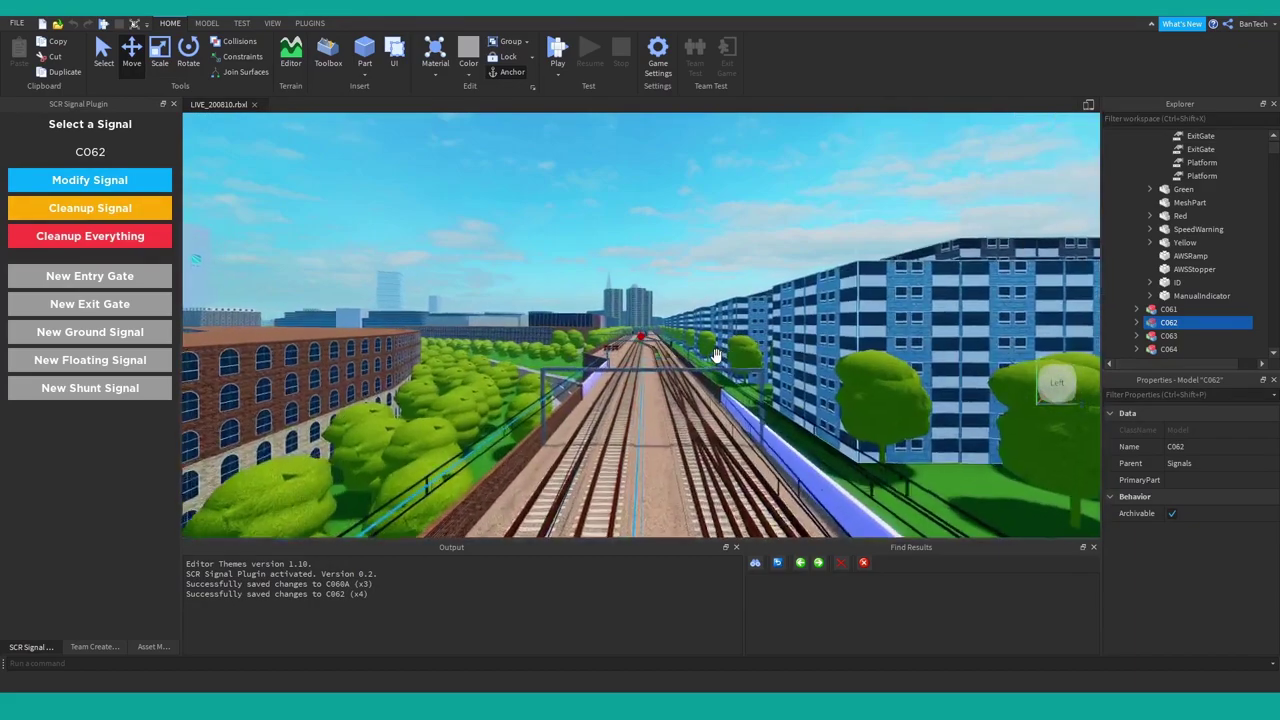
key("w")
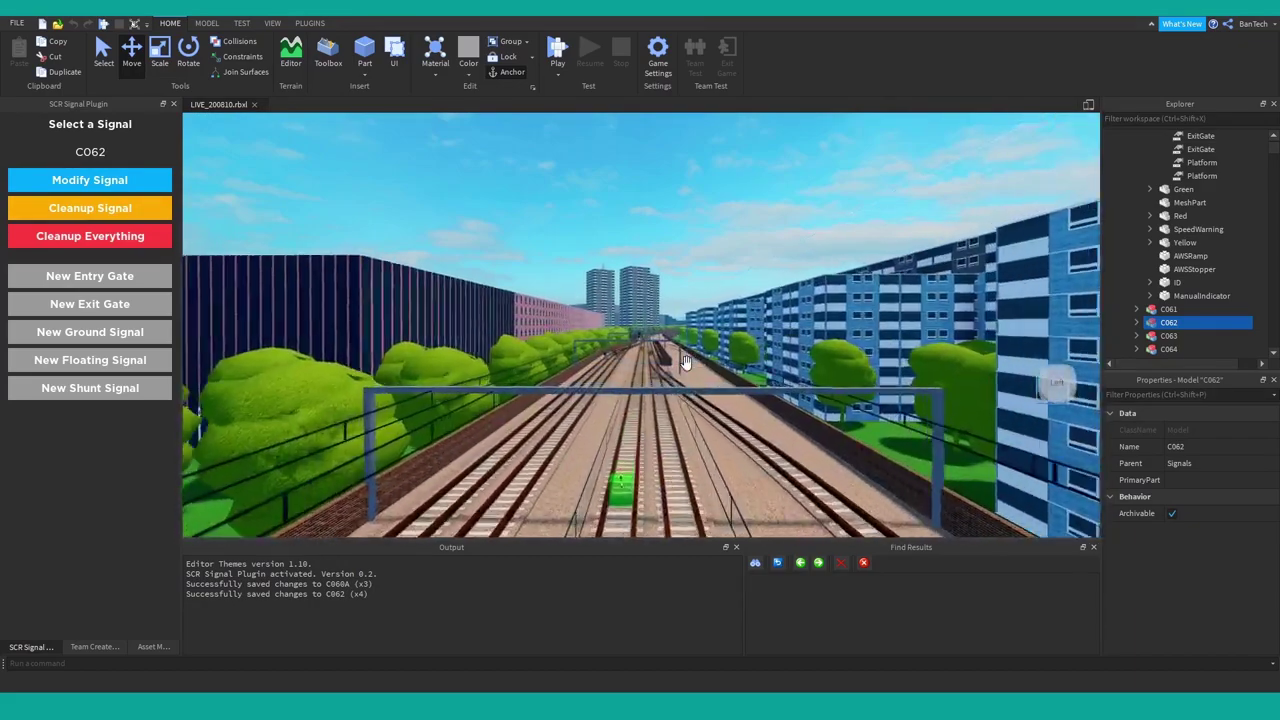
key("w")
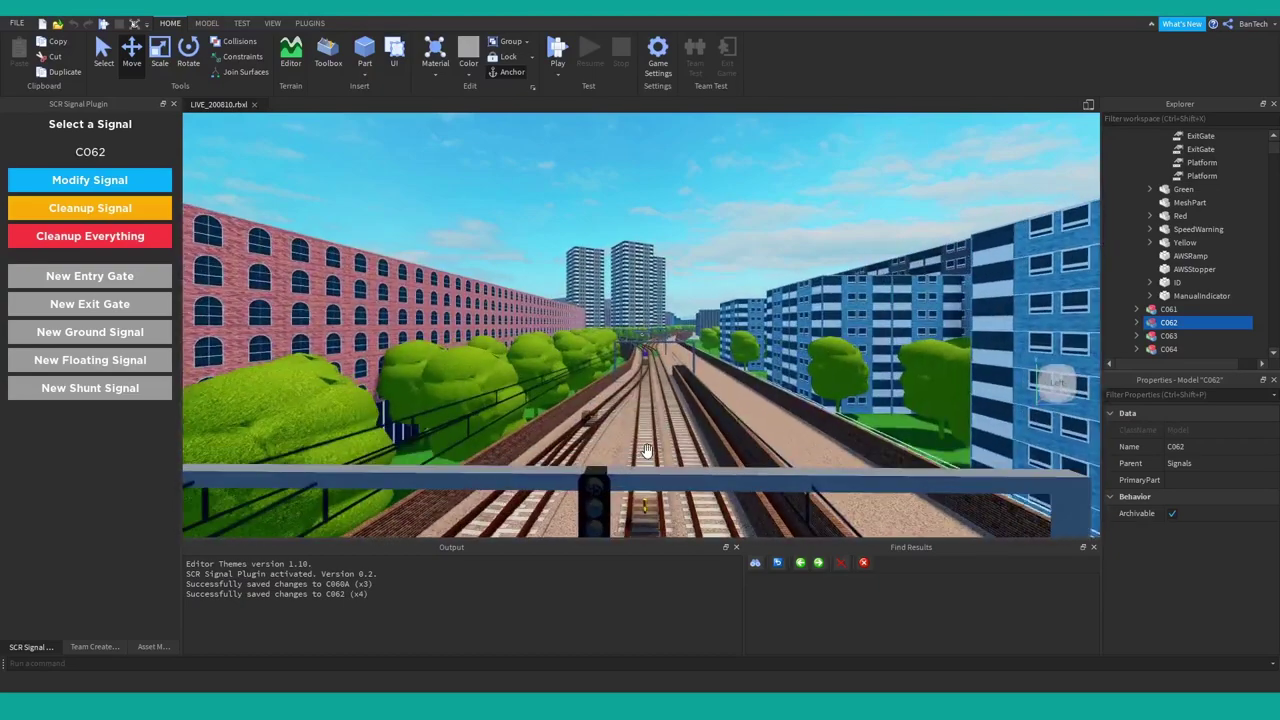
left_click(600, 484)
left_click(103, 180)
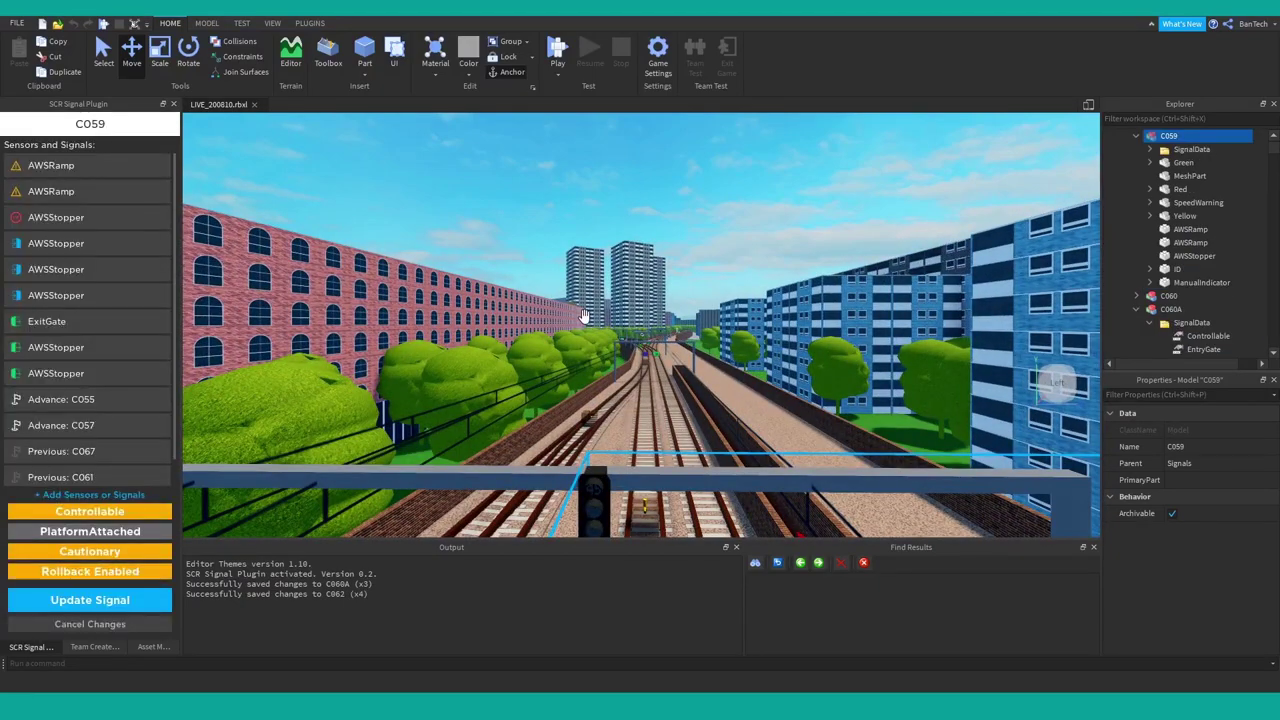
Examine C059's linked sensors along the diverging tracks at the junction beyond the signal
right_click_drag(583, 340, 583, 316)
key("e")
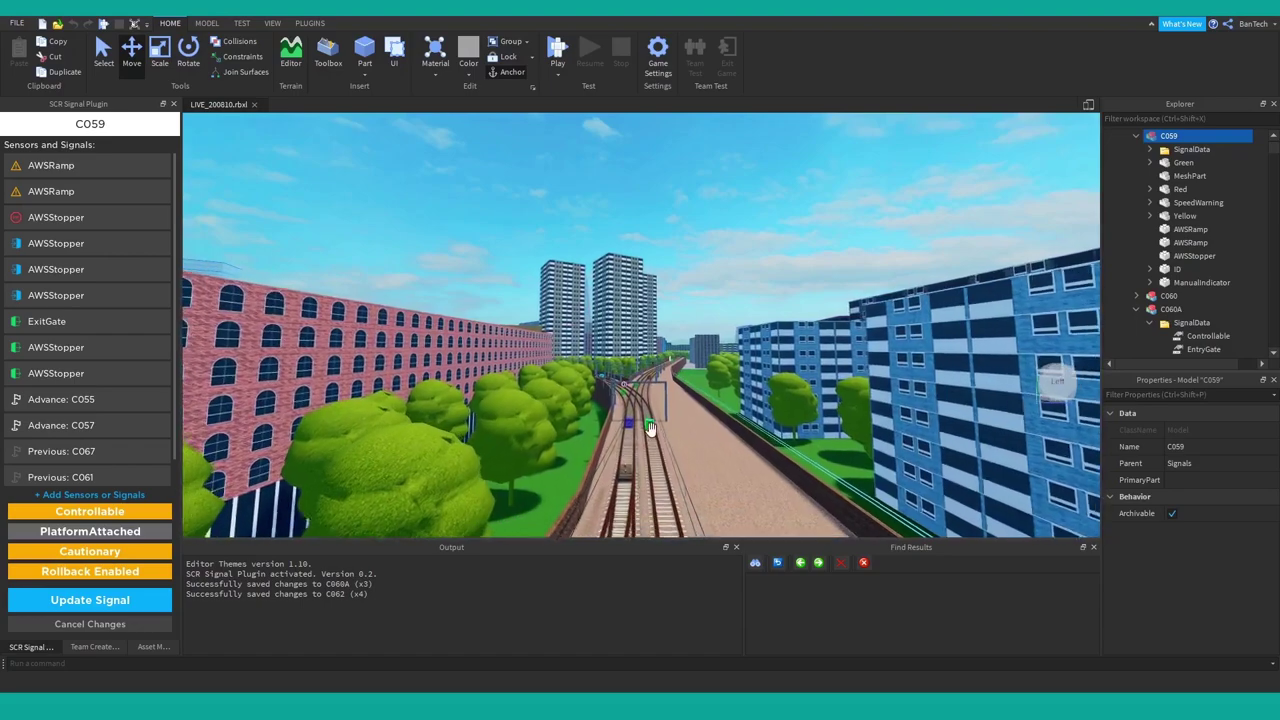
key("w")
key("w")
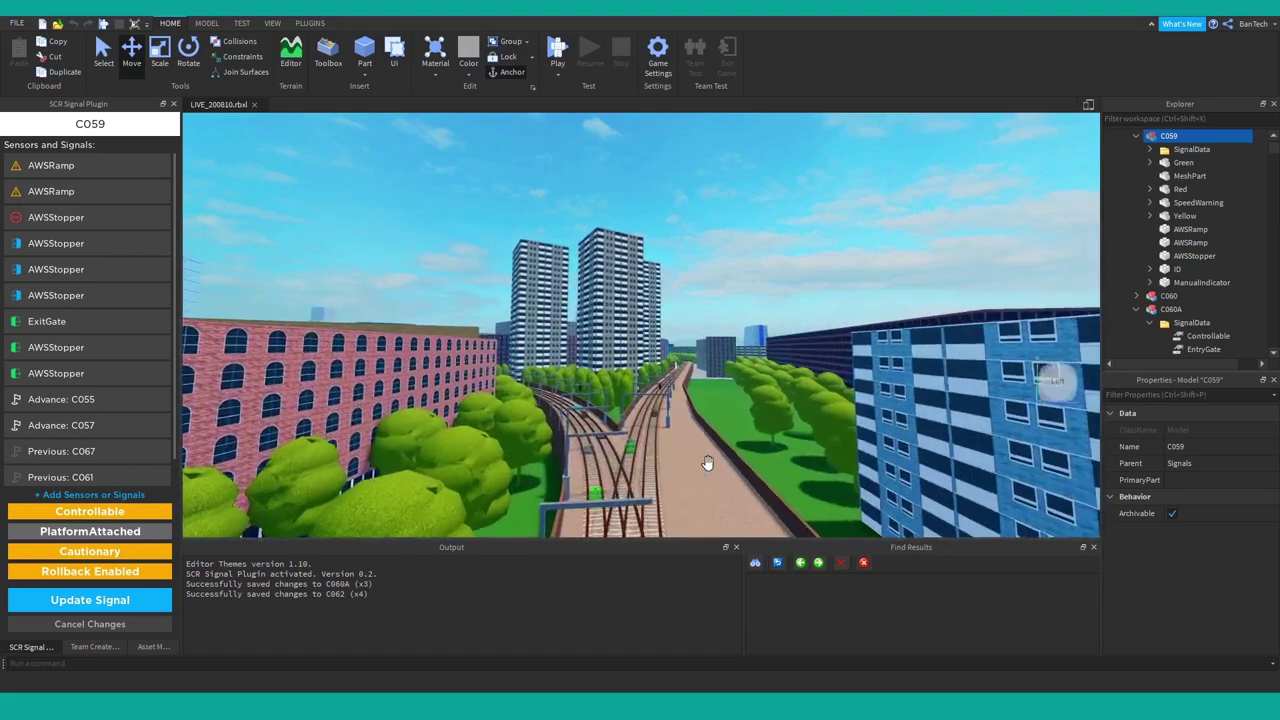
key("w")
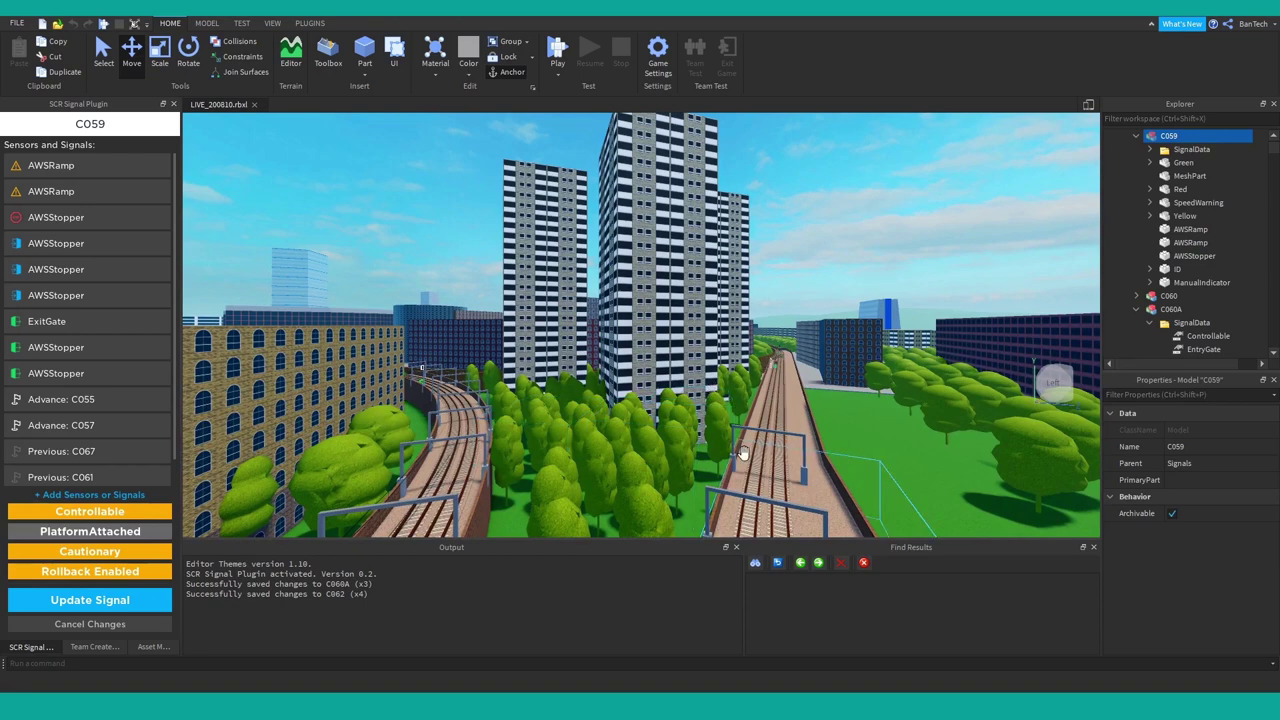
right_click_drag(686, 410, 686, 410)
key("s")
right_click_drag(727, 302, 613, 390)
key("a")
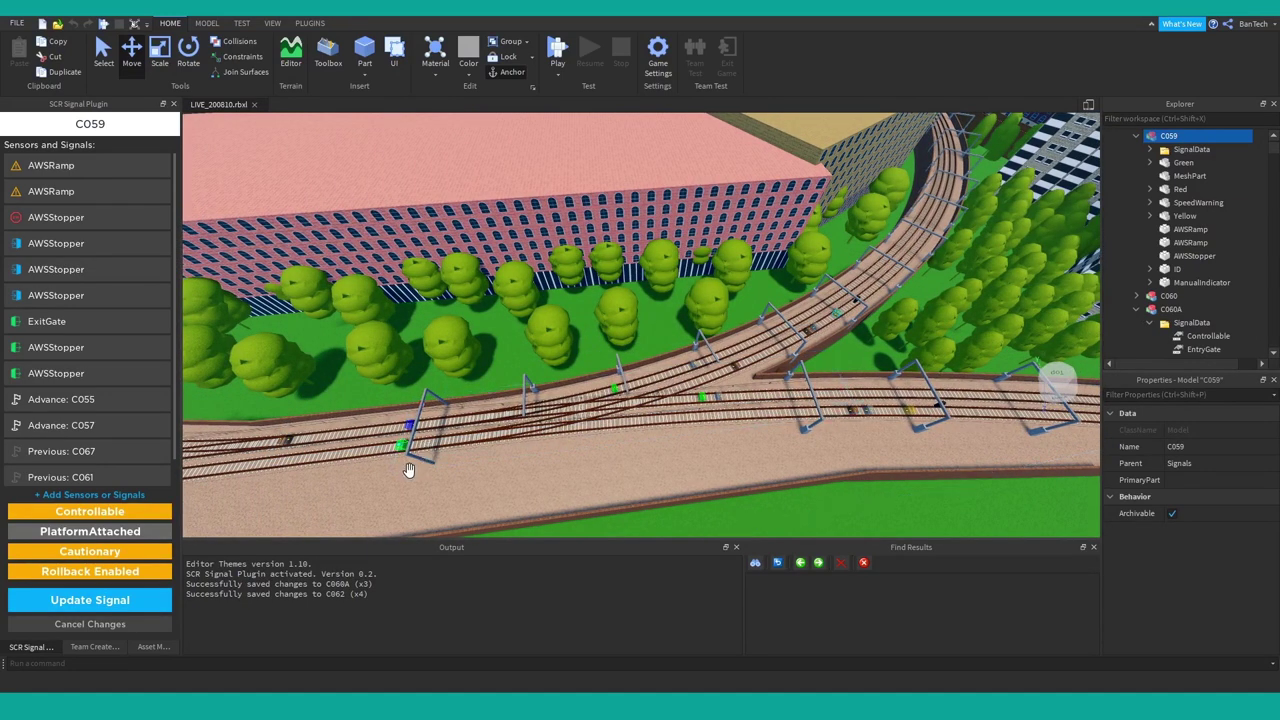
key("a")
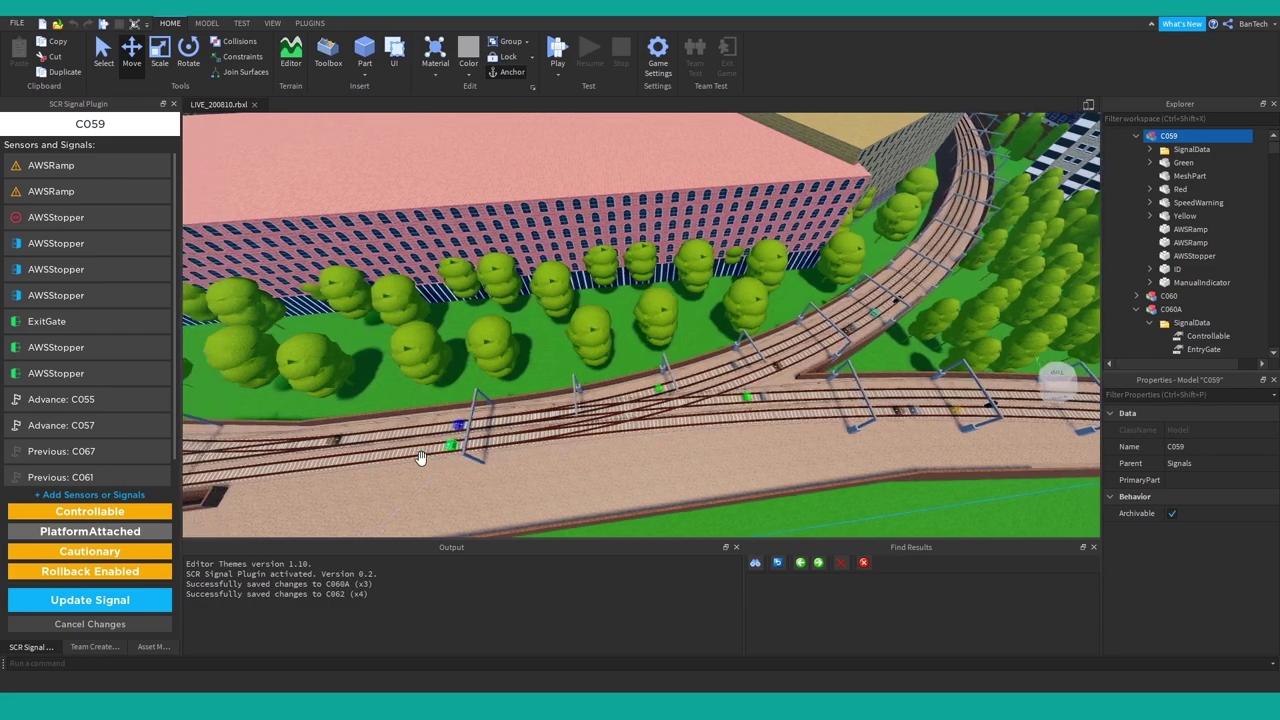
key("a")
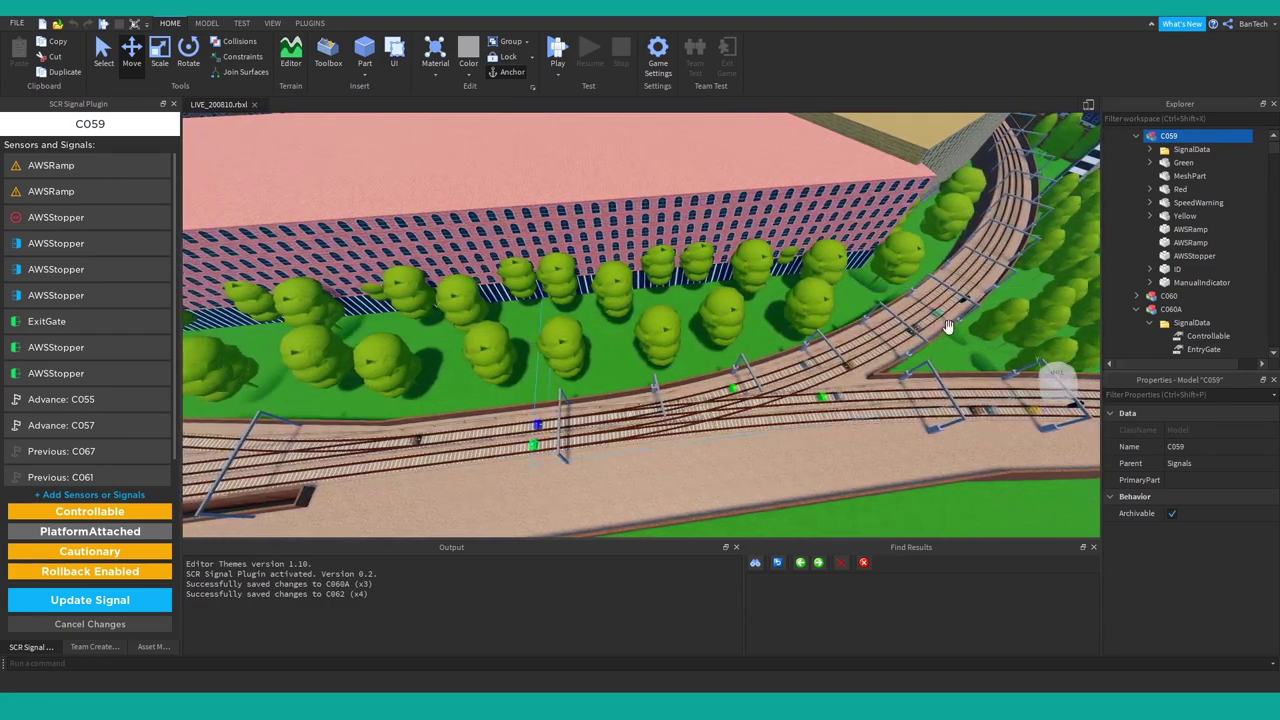
Inspect the green exit gate sensor and the neighbouring blue sensor before the junction up close
scroll(545, 437, "up", 8)
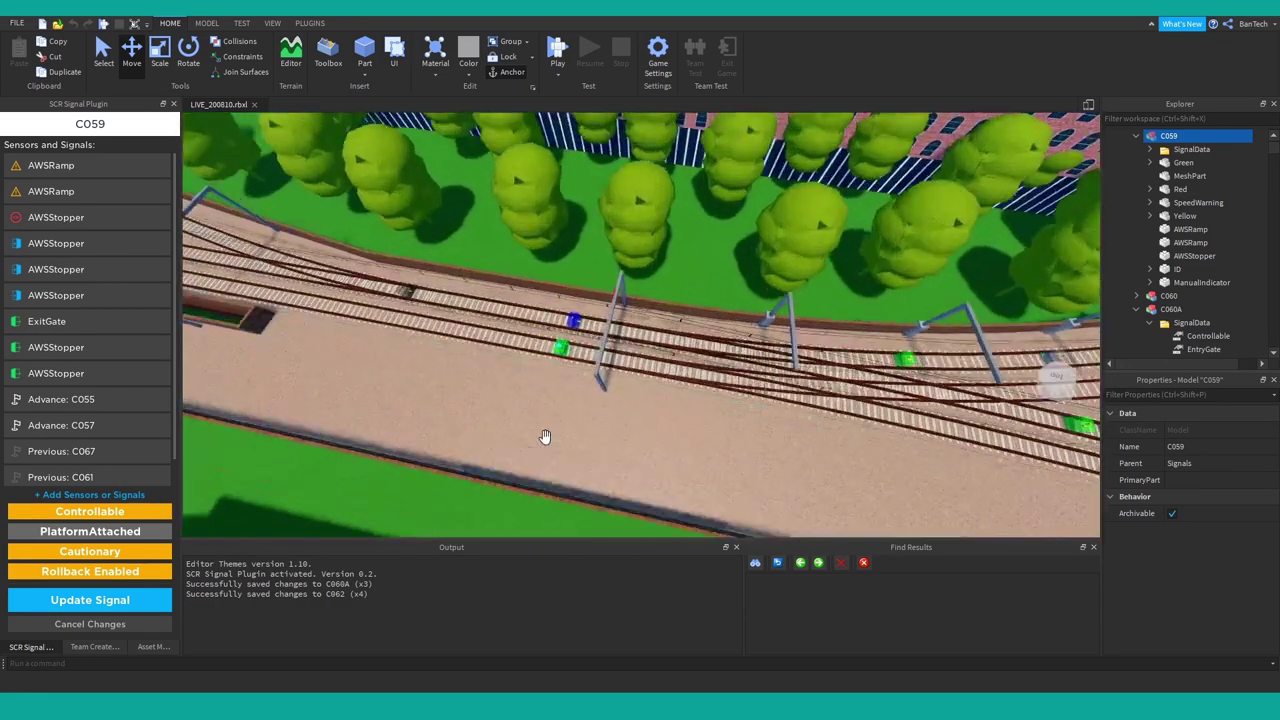
scroll(565, 368, "down", 10)
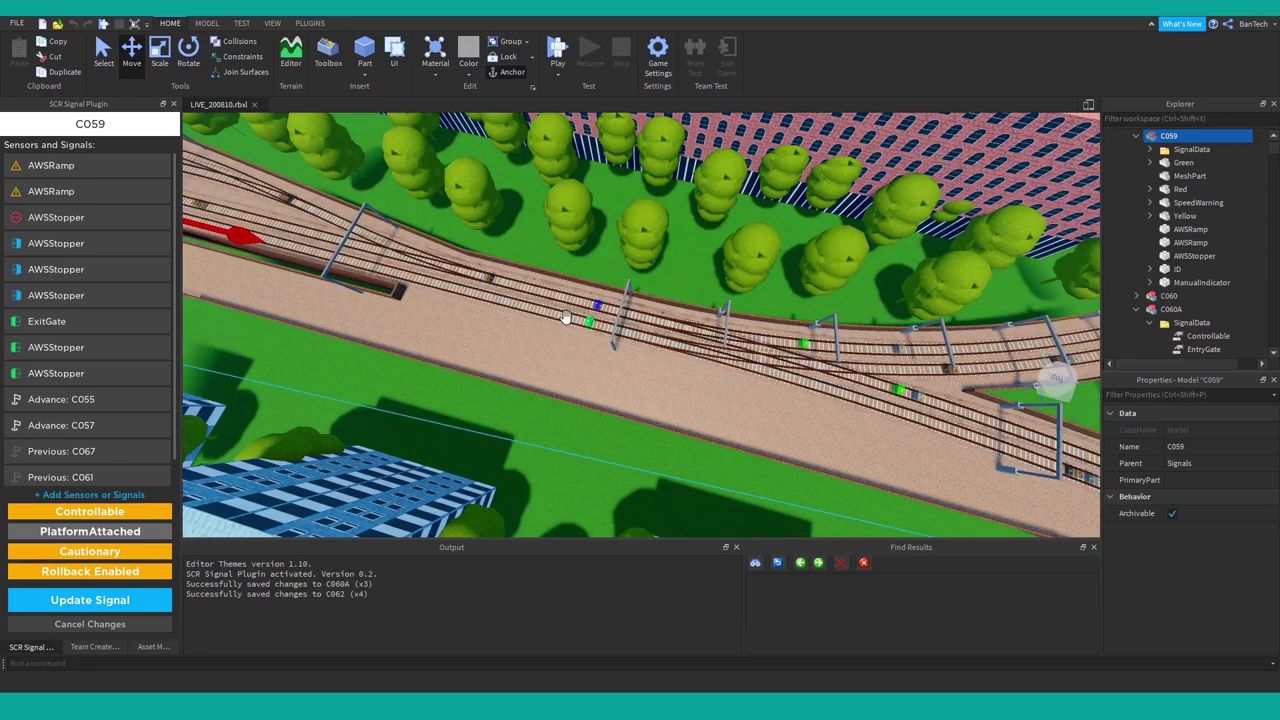
right_click_drag(184, 136, 257, 186)
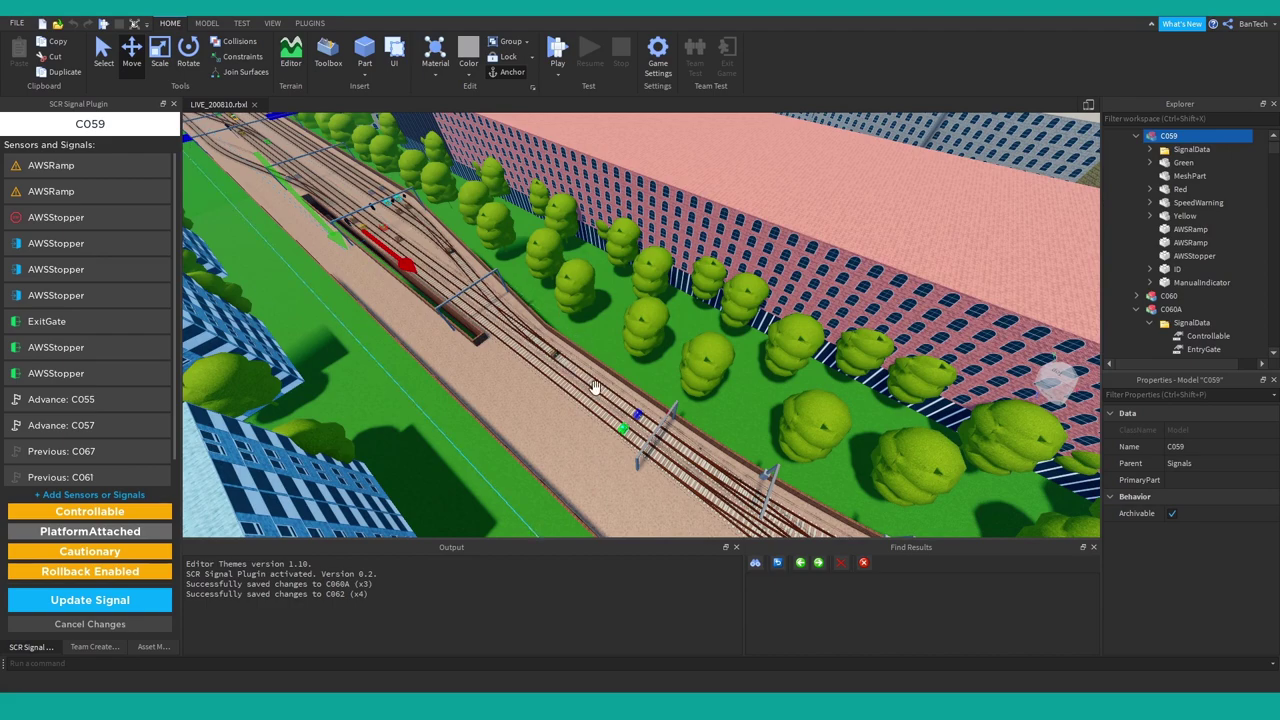
scroll(605, 393, "up", 10)
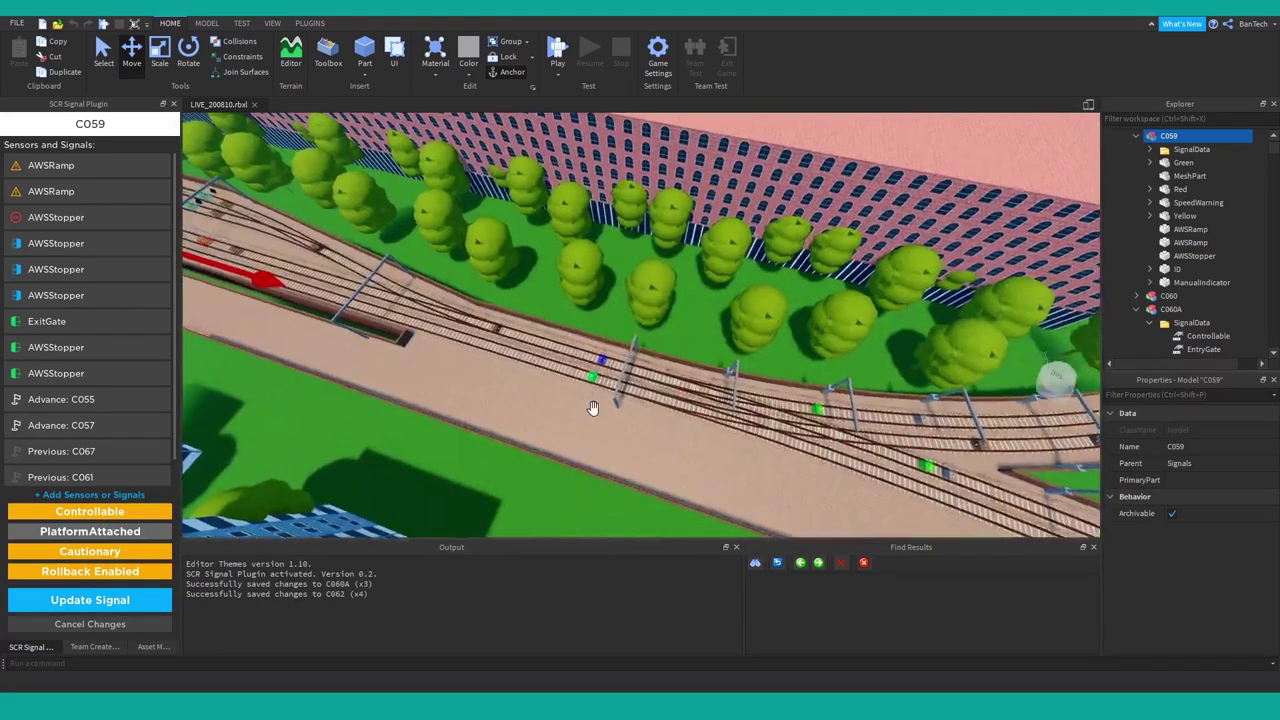
scroll(597, 415, "up", 5)
right_click_drag(596, 397, 542, 340)
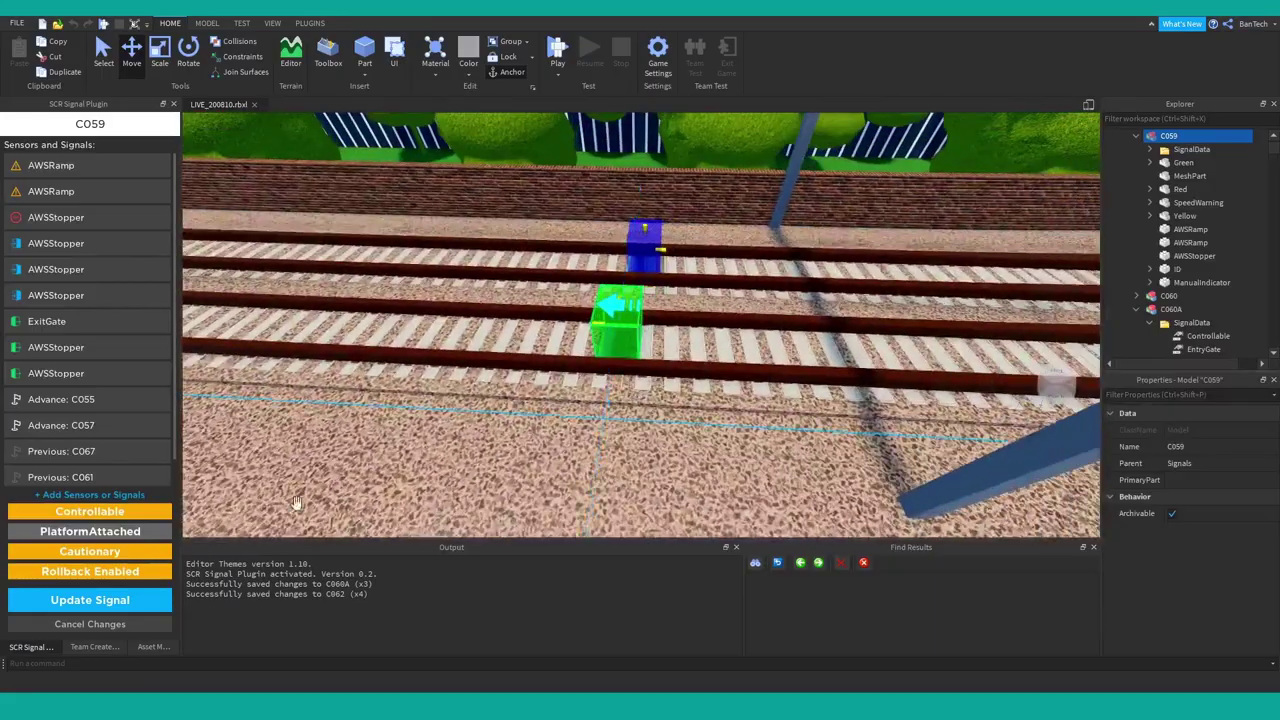
Cancel modifying C059, check the green exit gate's properties, and clear the selection
left_click(98, 626)
left_click(617, 328)
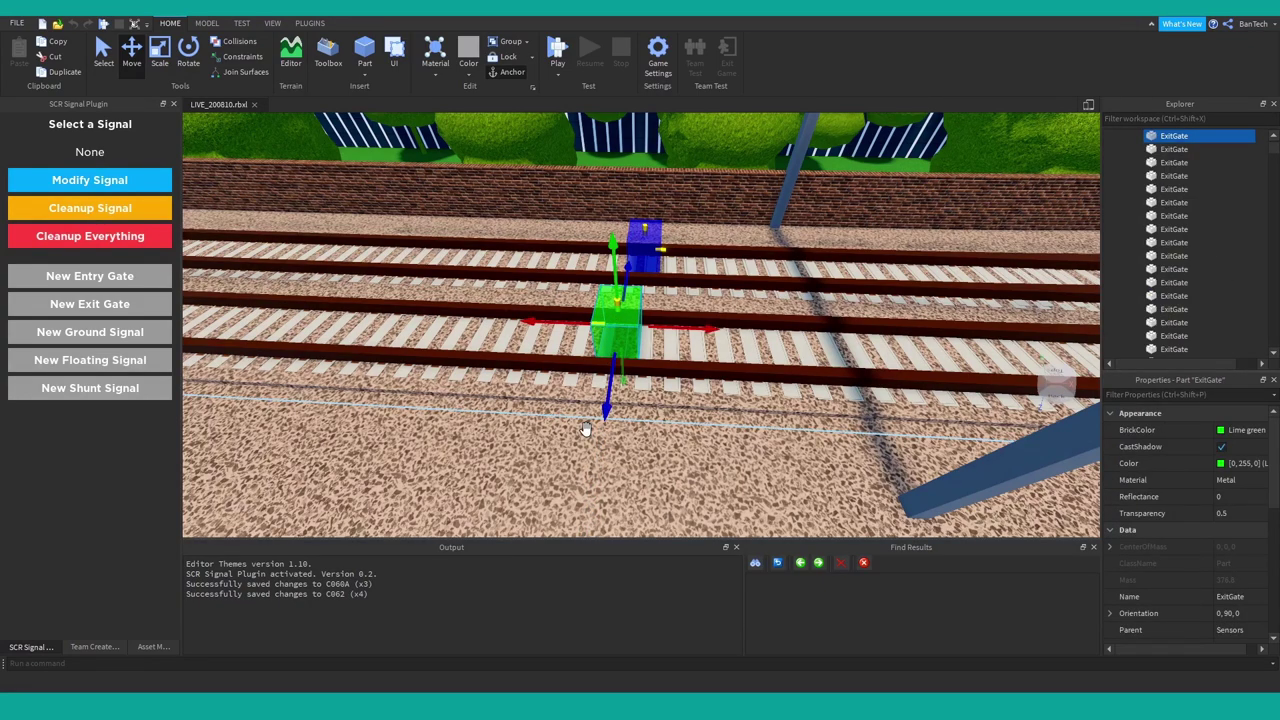
right_click_drag(661, 424, 657, 432)
left_click(550, 510)
scroll(434, 351, "up", 3)
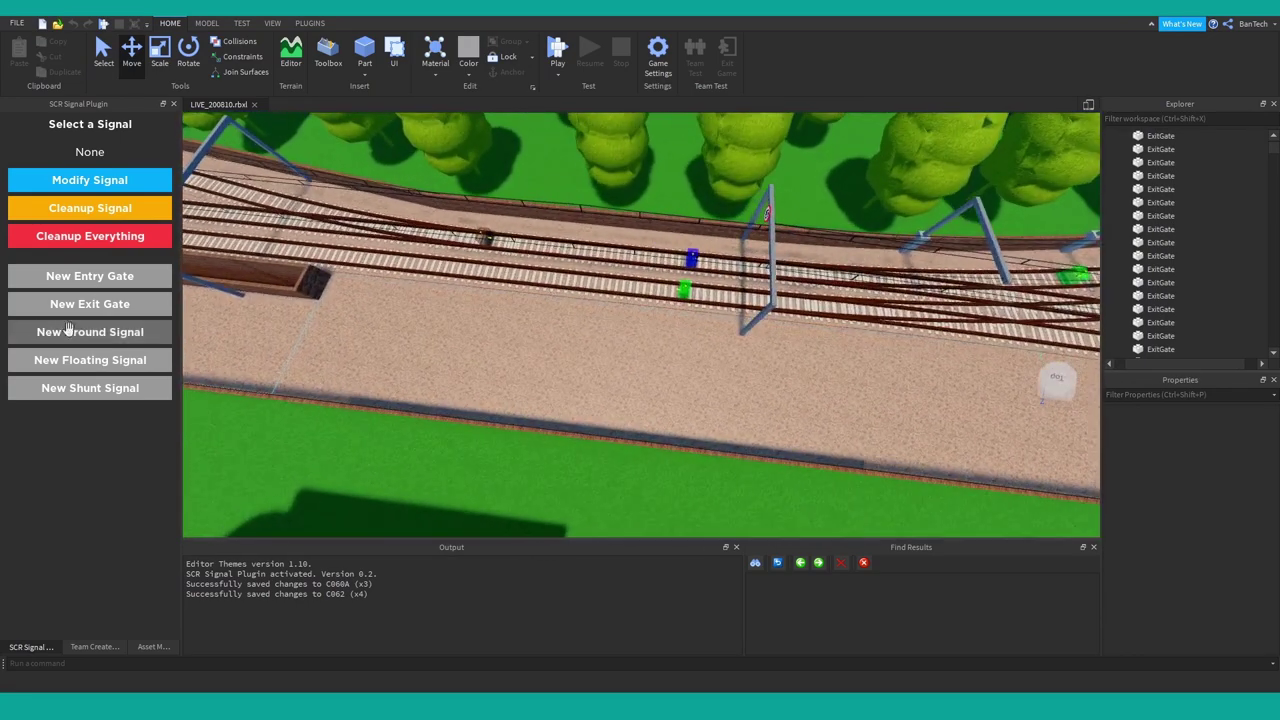
Try creating a new entry gate and a new exit gate over the tracks, deleting each one
right_click_drag(409, 397, 409, 397)
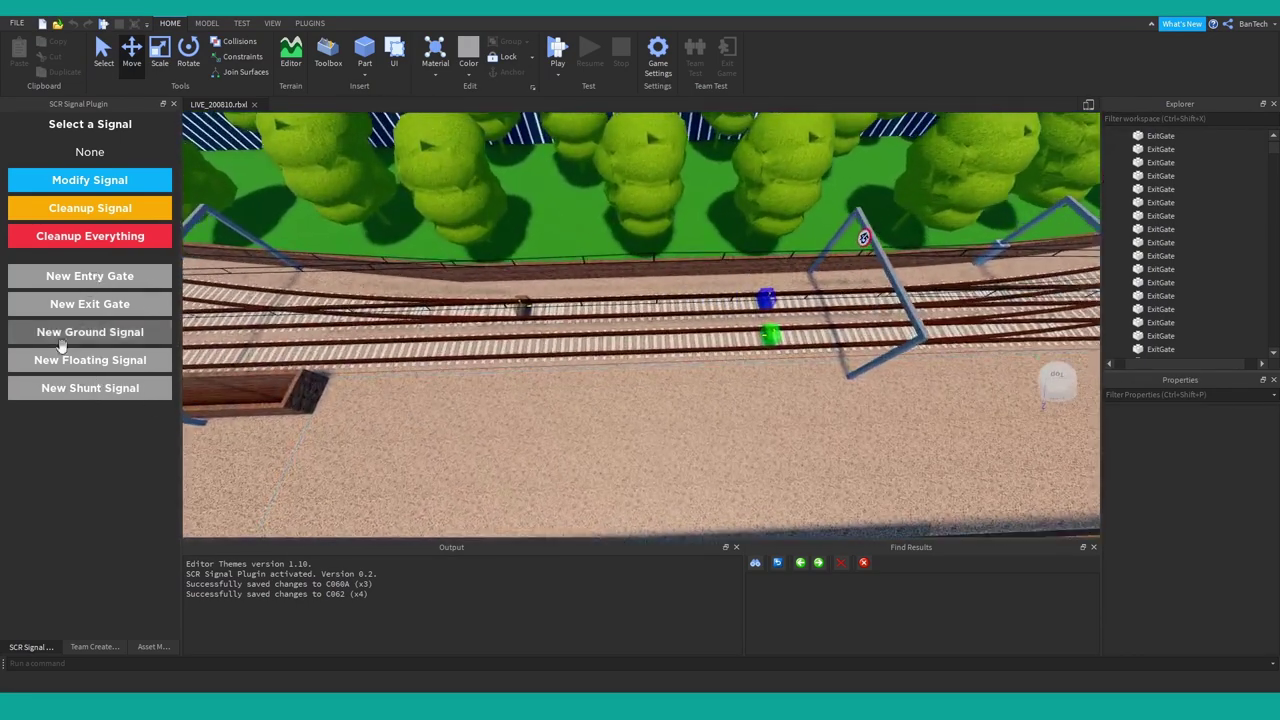
left_click(100, 276)
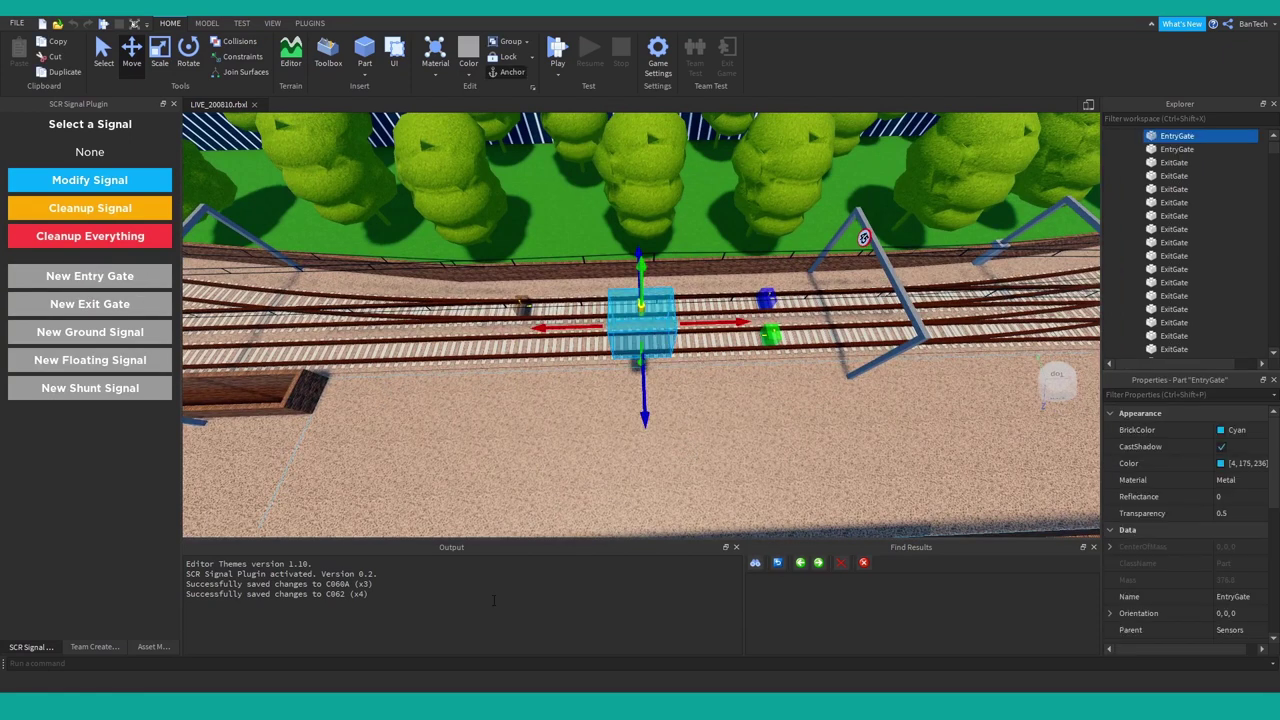
key("Delete")
left_click(141, 304)
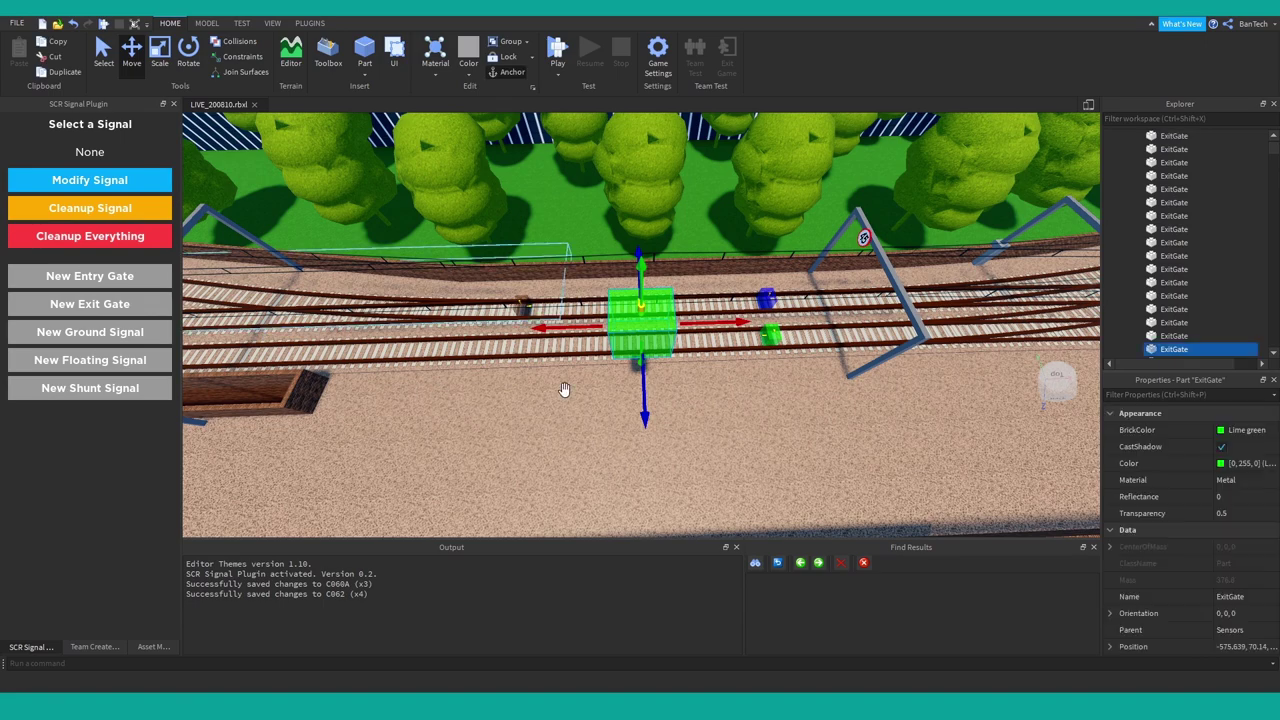
key("Delete")
Try creating a new ground signal, delete it, and try creating a new floating signal
left_click(123, 337)
right_click_drag(789, 481, 630, 384)
key("w")
key("s")
key("Delete")
left_click(123, 363)
key("a")
Create a new shunt signal and position it beside the track between the buffer pit and the green exit gate
left_click(123, 388)
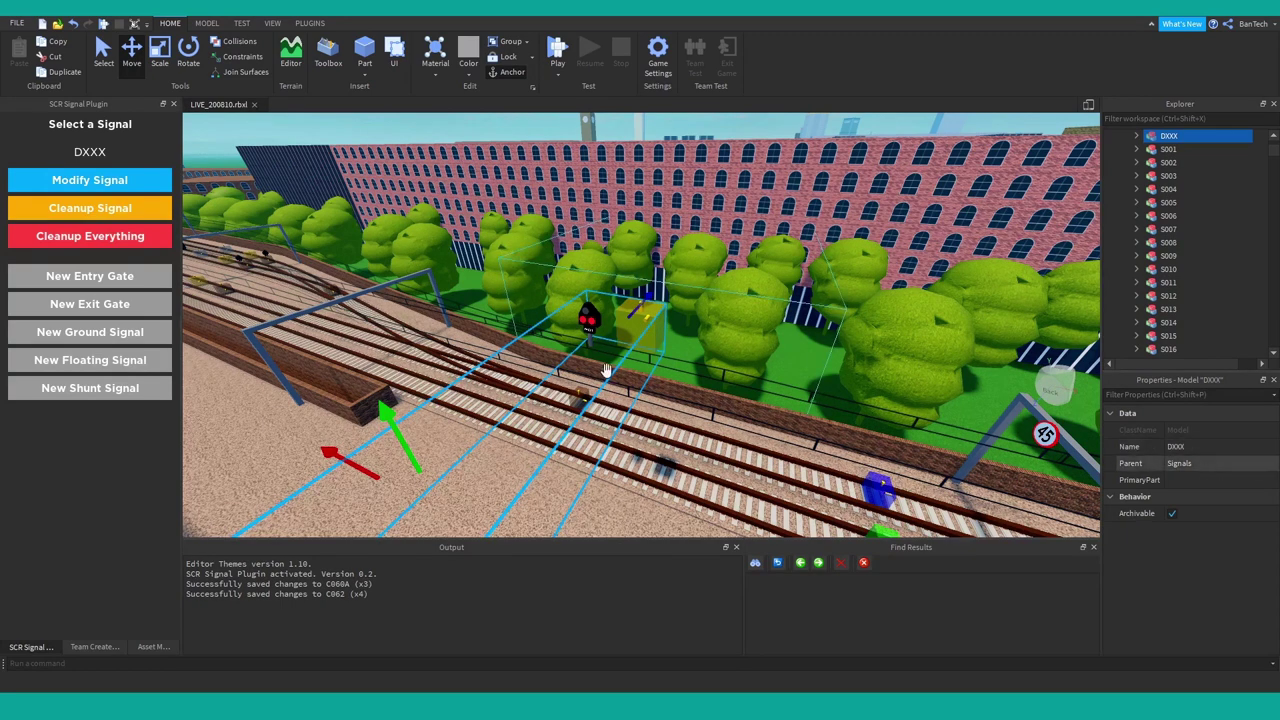
left_click_drag(648, 340, 467, 451)
right_click_drag(467, 451, 476, 412)
left_click_drag(467, 451, 545, 309)
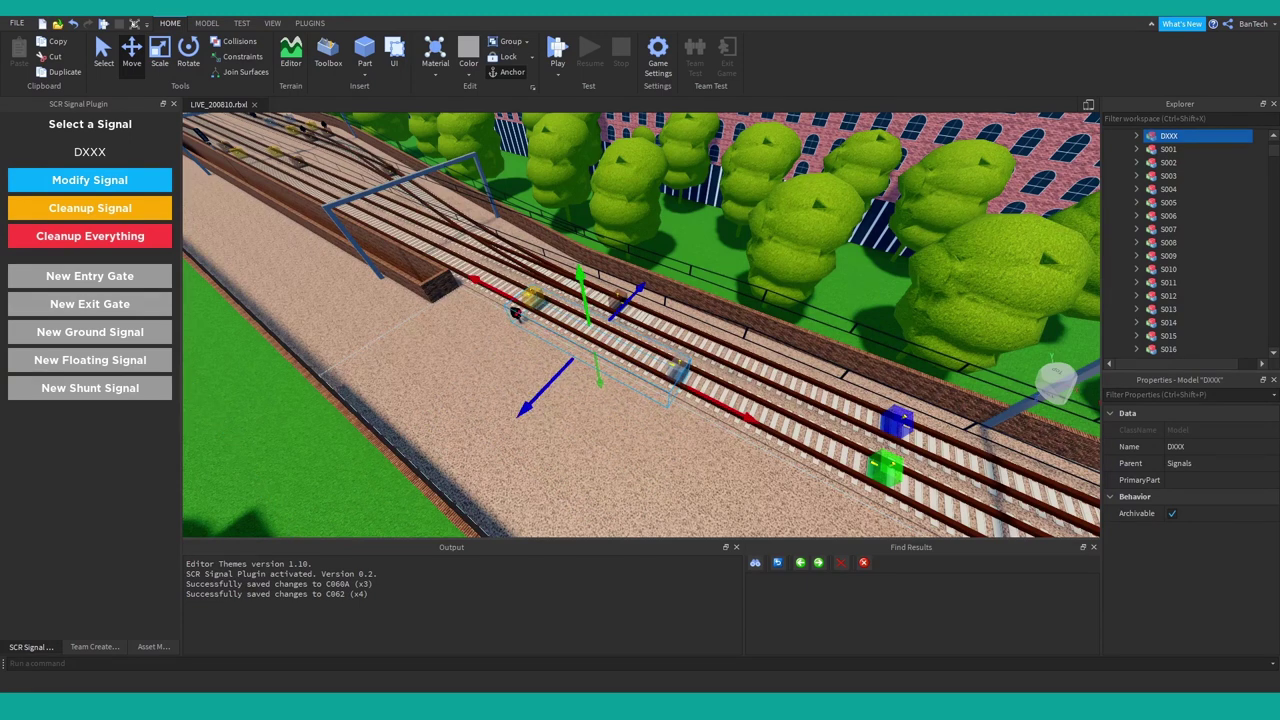
Save the new shunt signal under the name D123, and delete it from the track
left_click(94, 180)
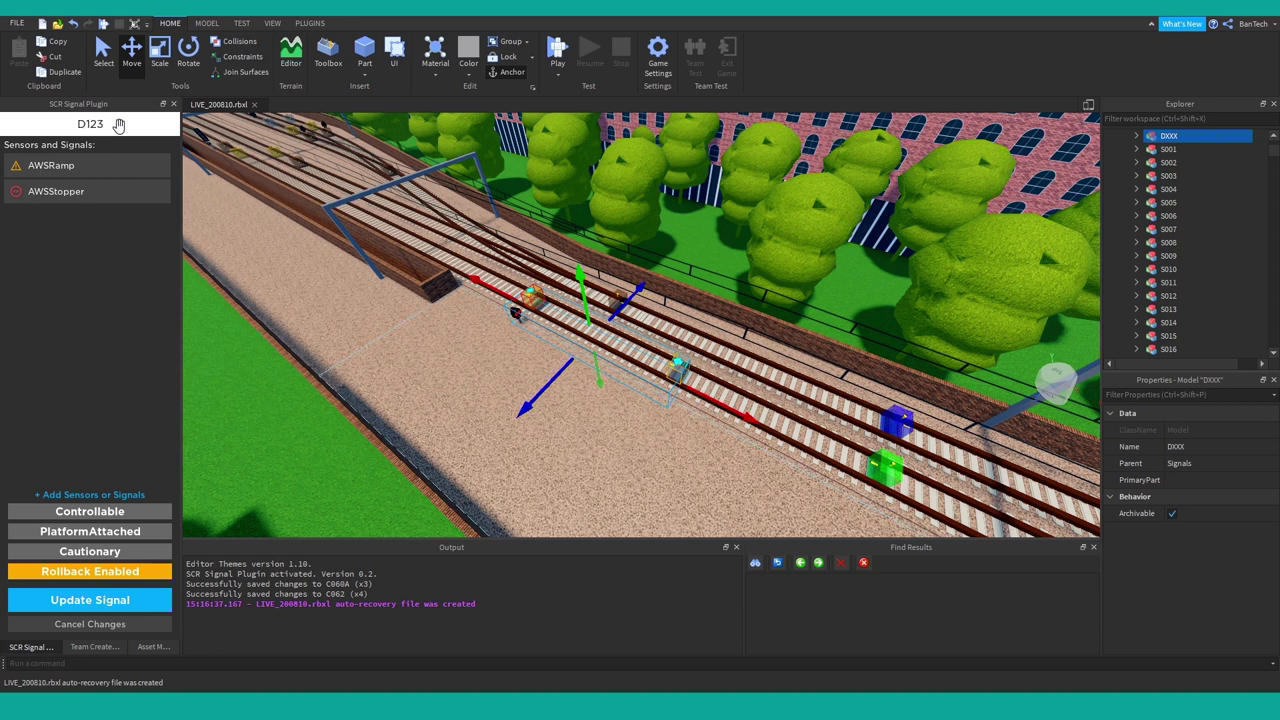
left_click(105, 600)
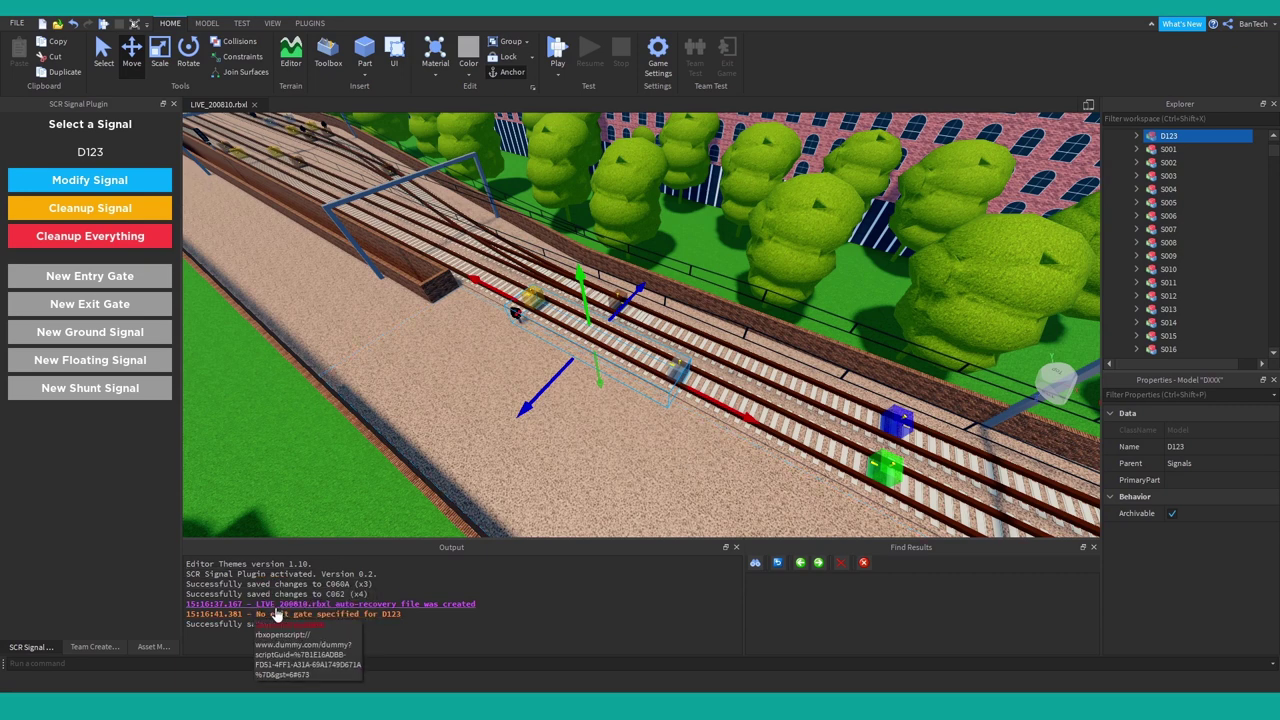
right_click_drag(503, 384, 397, 385)
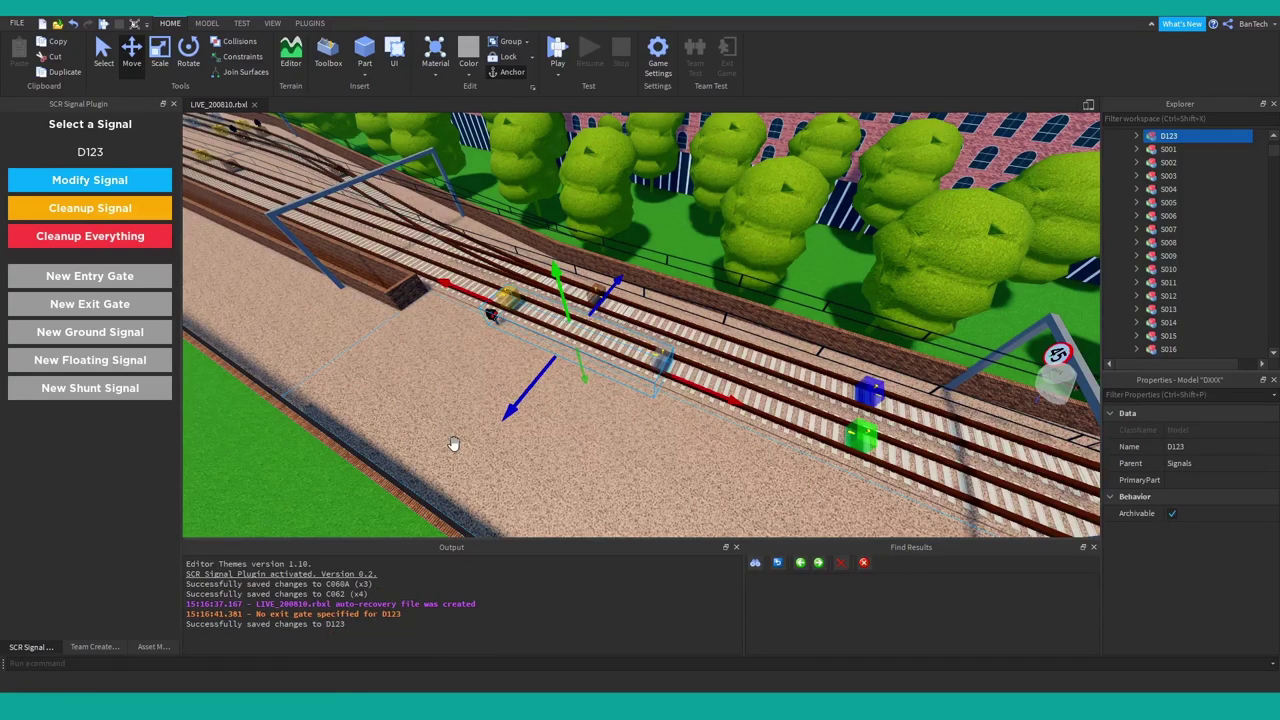
key("Delete")
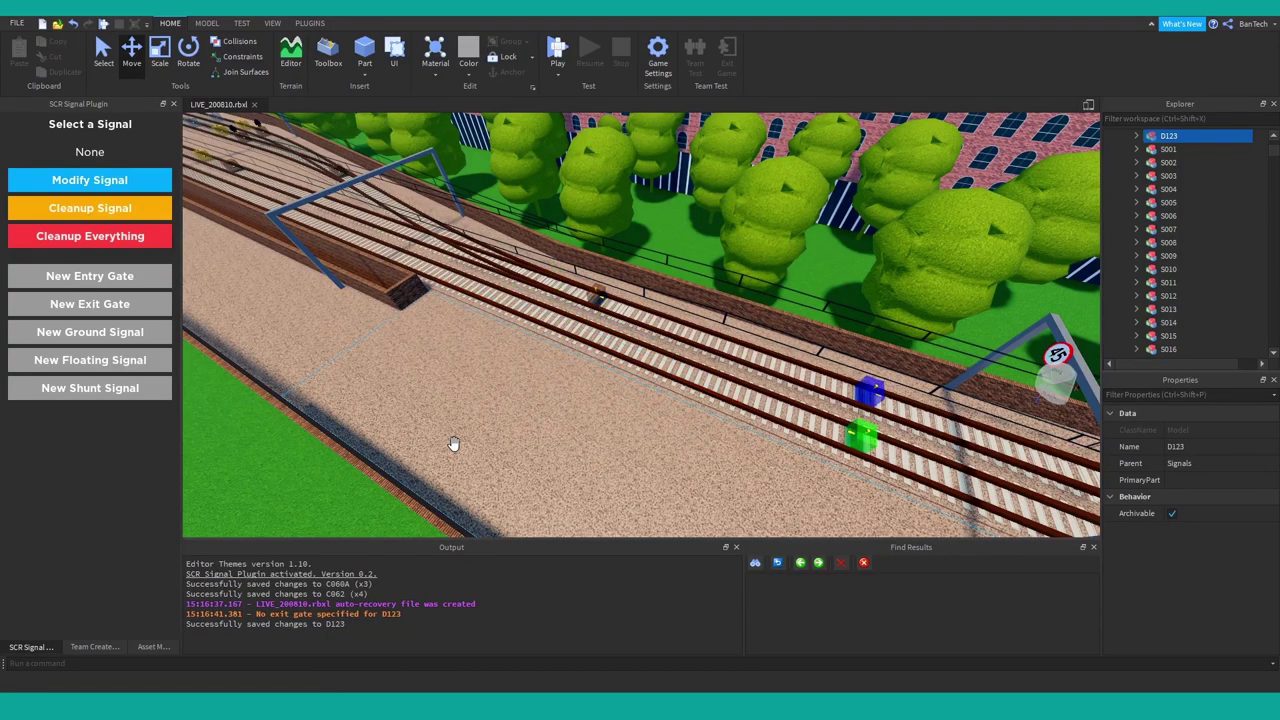
key("Left")
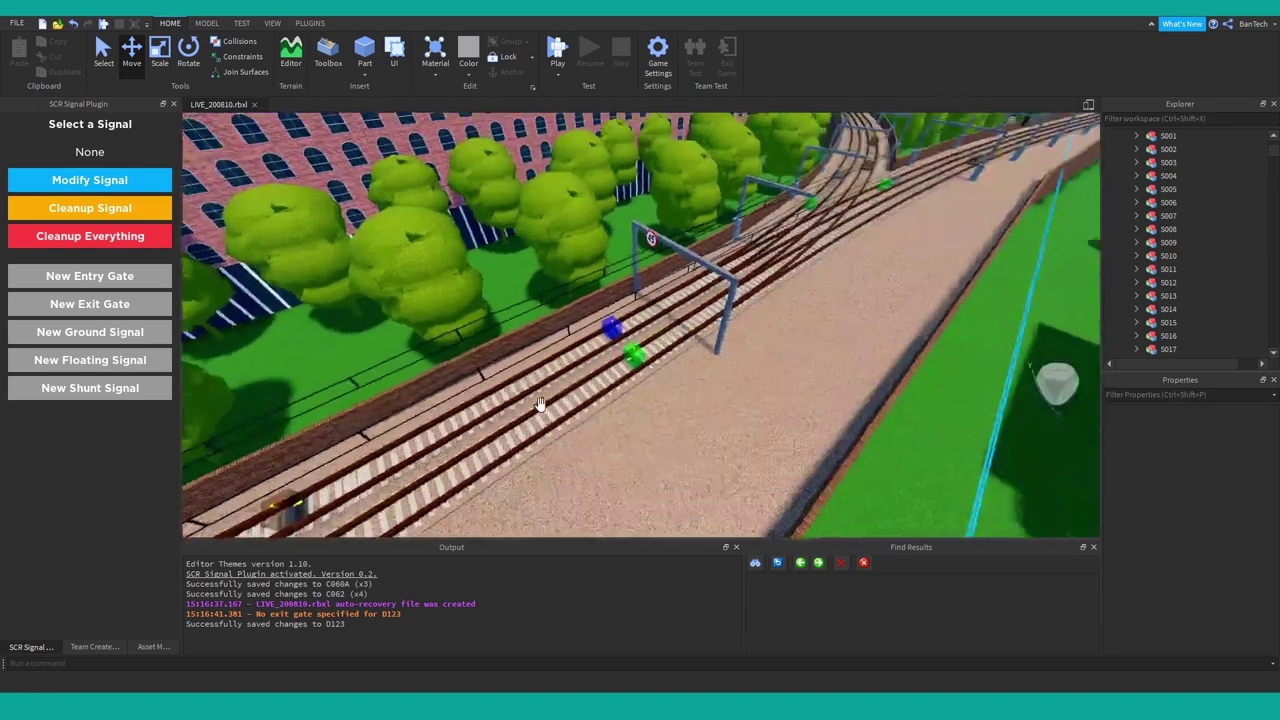
key("Left")
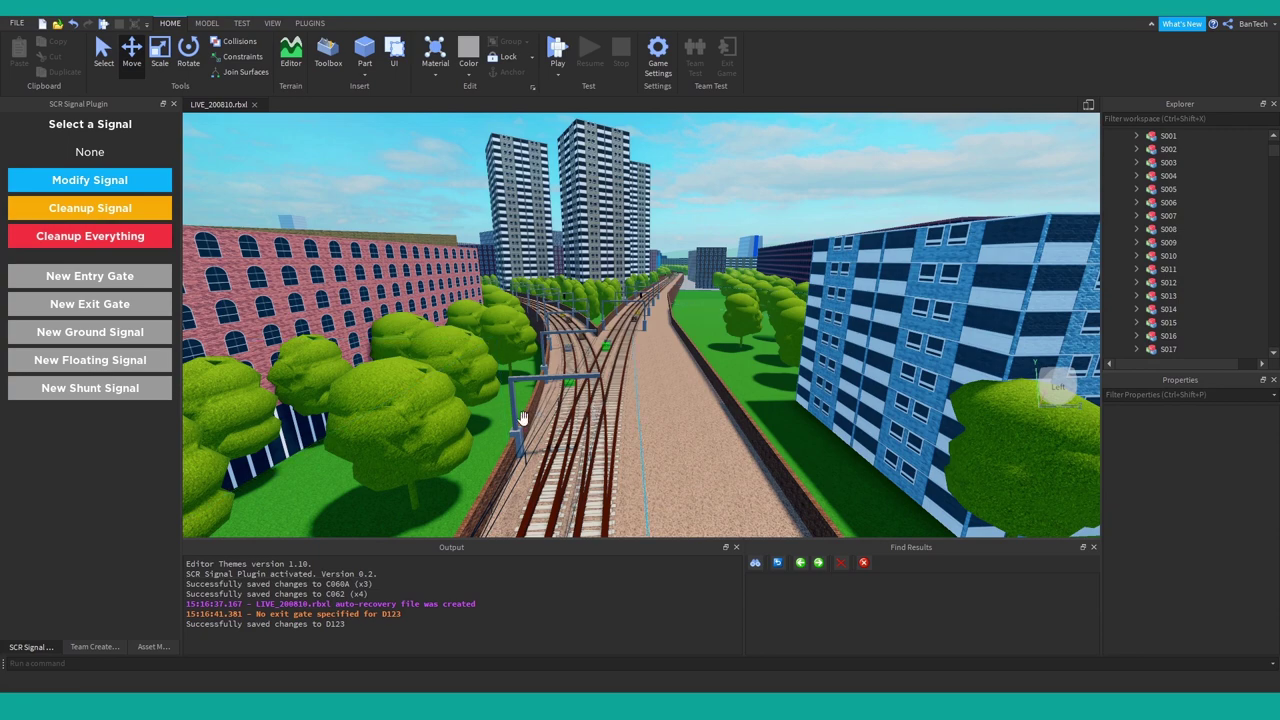
Switch to Visual Studio Code and examine the Services block at the beginning of SignalControl.lua
mouse_move(115, 706)
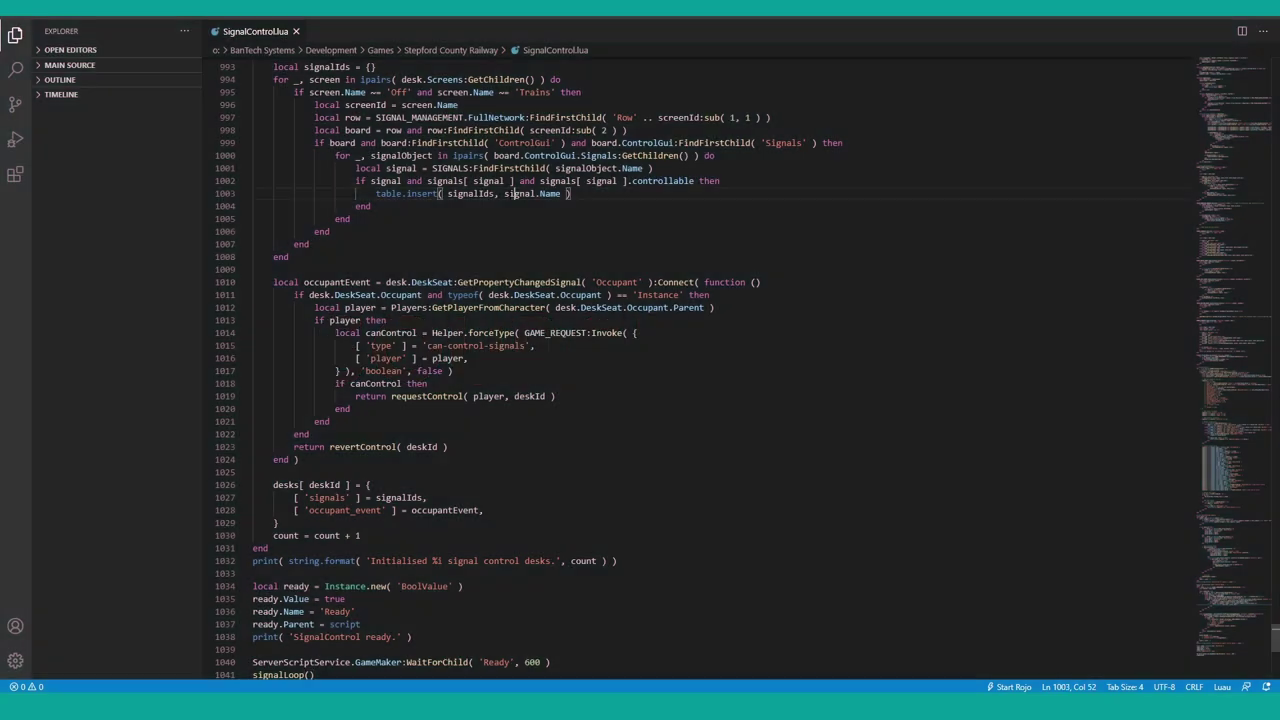
scroll(410, 225, "up", 19)
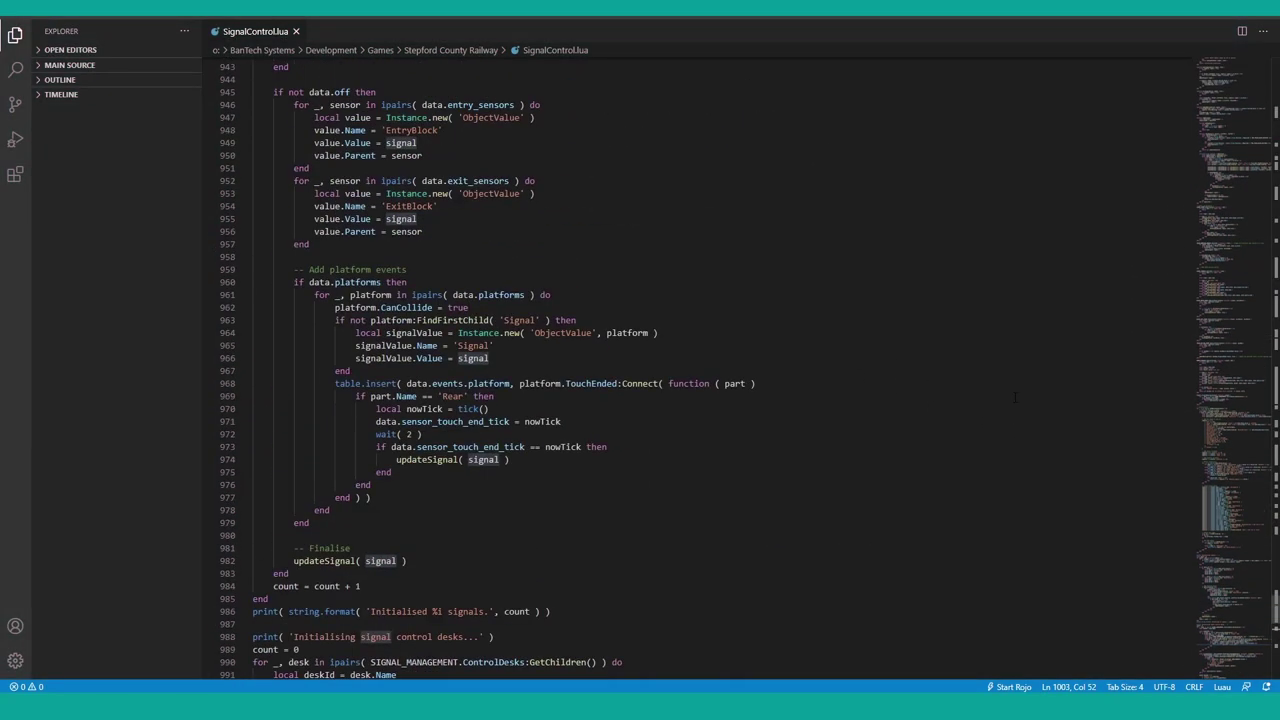
scroll(1218, 575, "down", 7)
left_click_drag(1227, 574, 1222, 60)
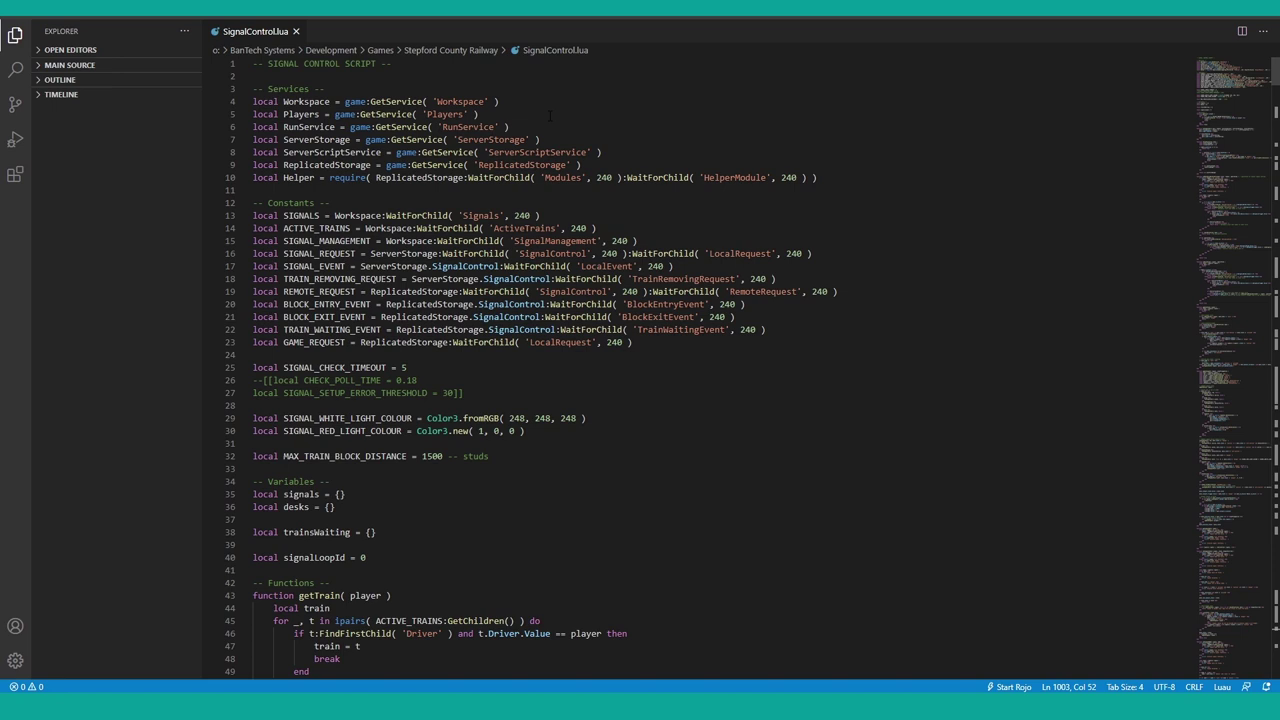
left_click_drag(268, 90, 486, 177)
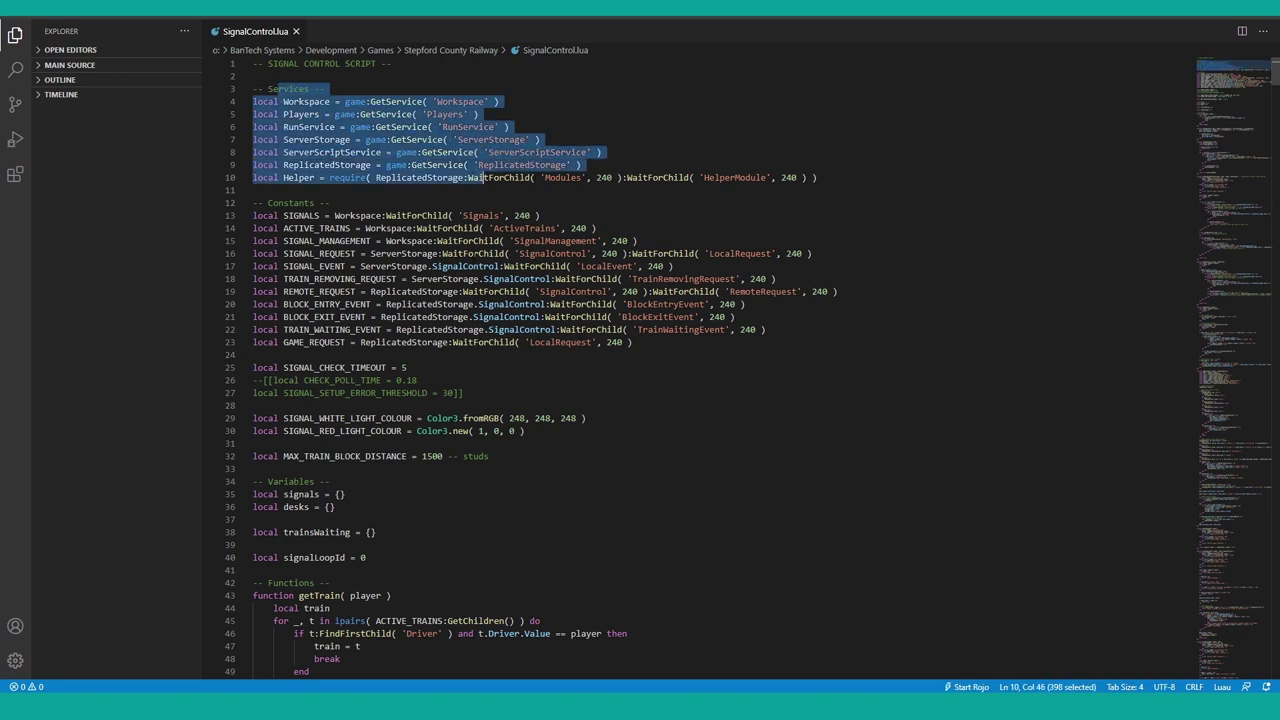
scroll(486, 177, "down", 1)
left_click(375, 158)
scroll(600, 370, "up", 1)
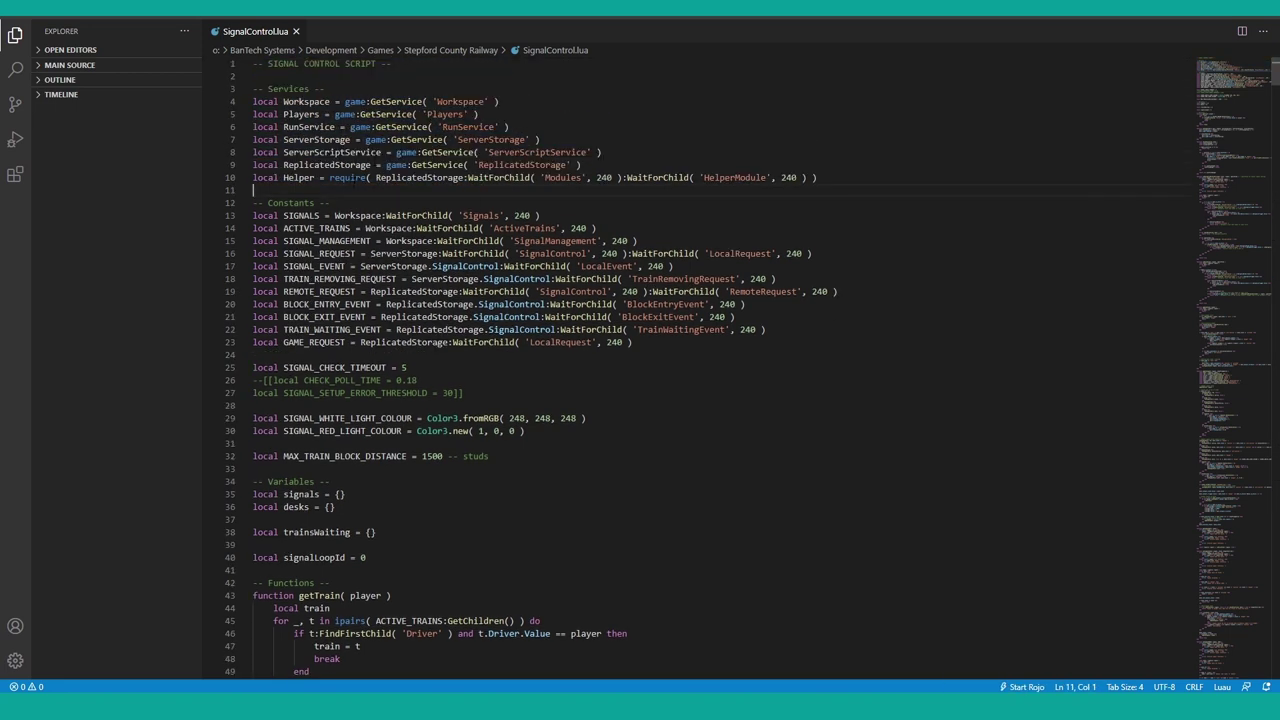
Examine the Constants block of SignalControl.lua, from SIGNALS down to GAME_REQUEST and SIGNAL_CHECK_TIMEOUT
scroll(629, 213, "down", 1)
left_click_drag(253, 180, 632, 310)
left_click(484, 333)
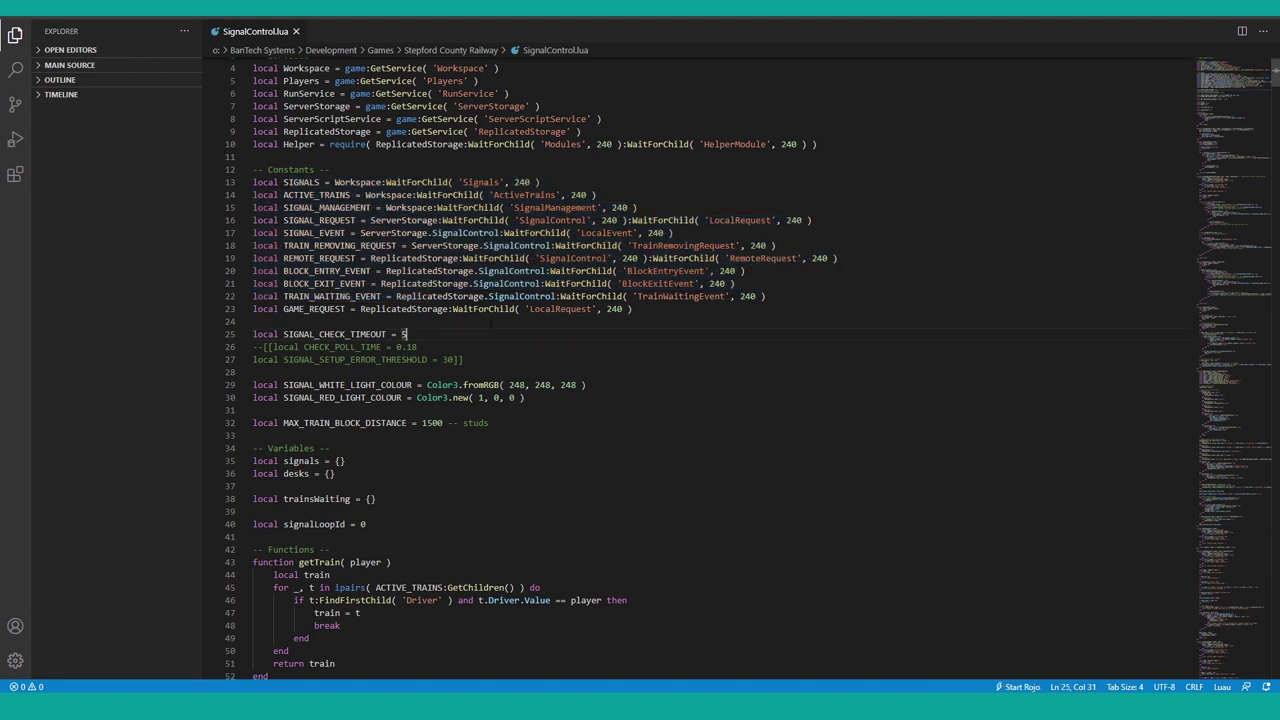
left_click_drag(641, 309, 285, 158)
left_click(376, 334)
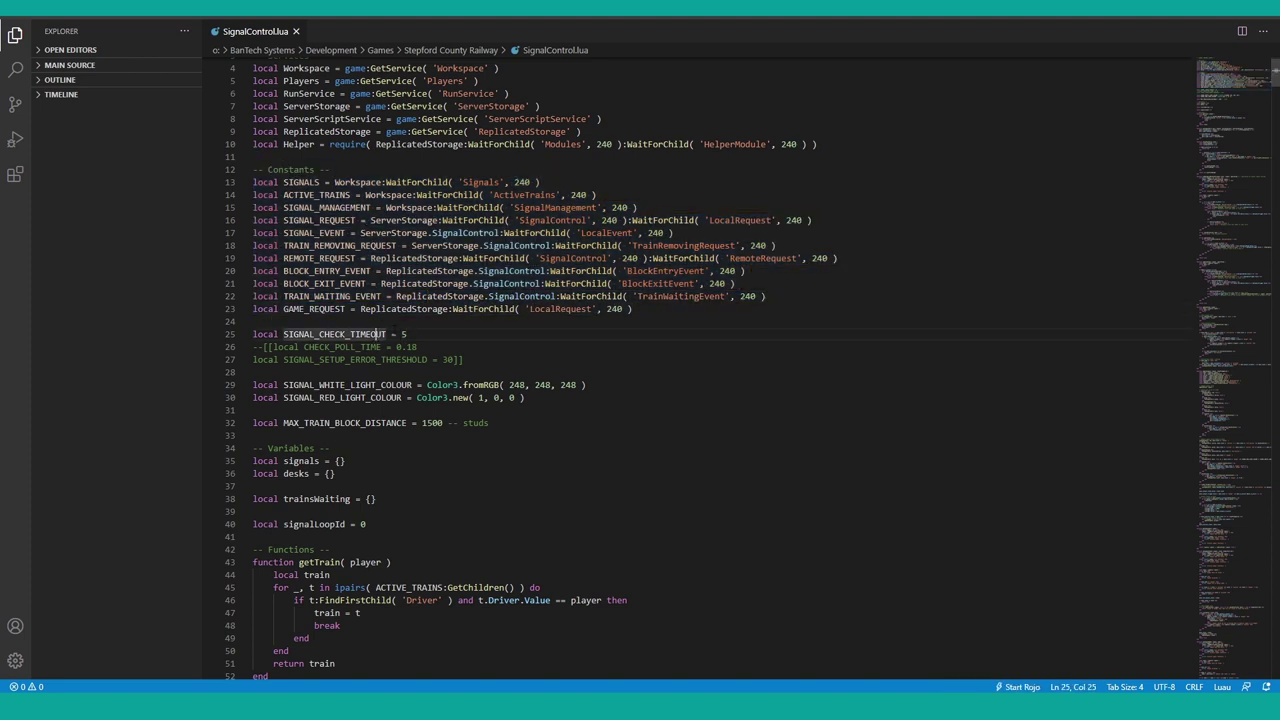
scroll(395, 326, "down", 1)
scroll(700, 365, "down", 1)
left_click_drag(660, 241, 256, 128)
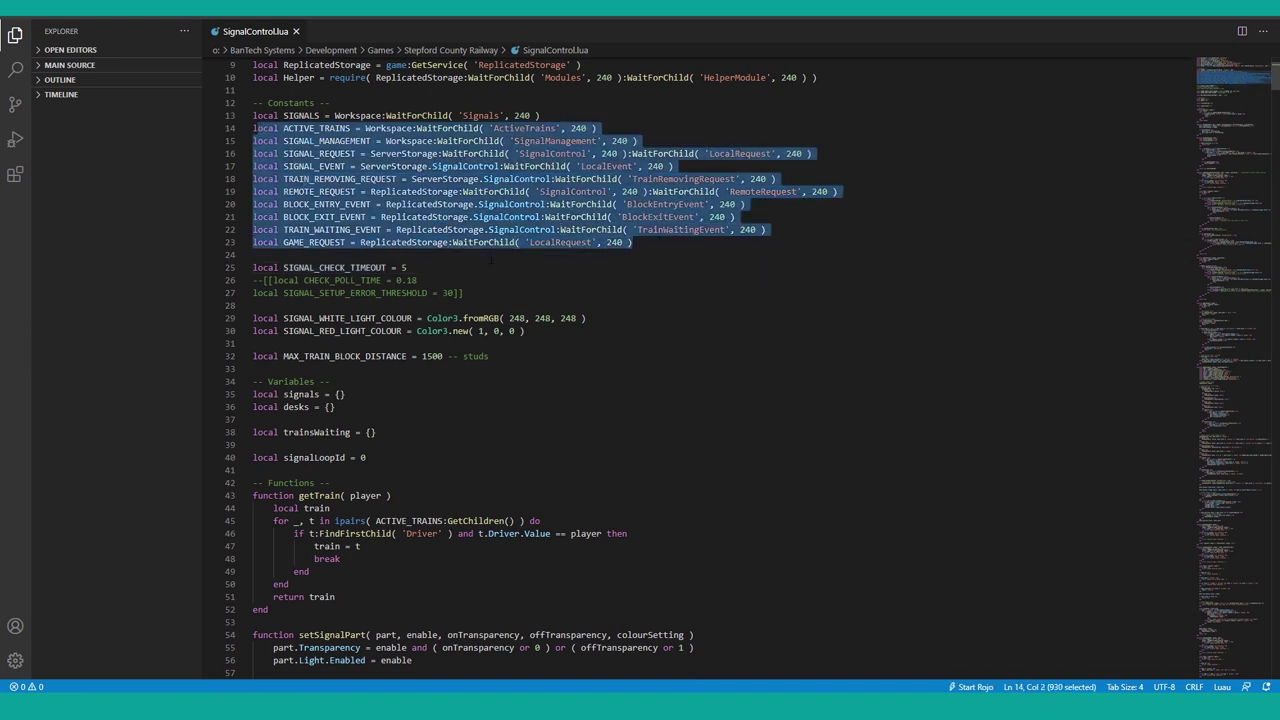
left_click(491, 258)
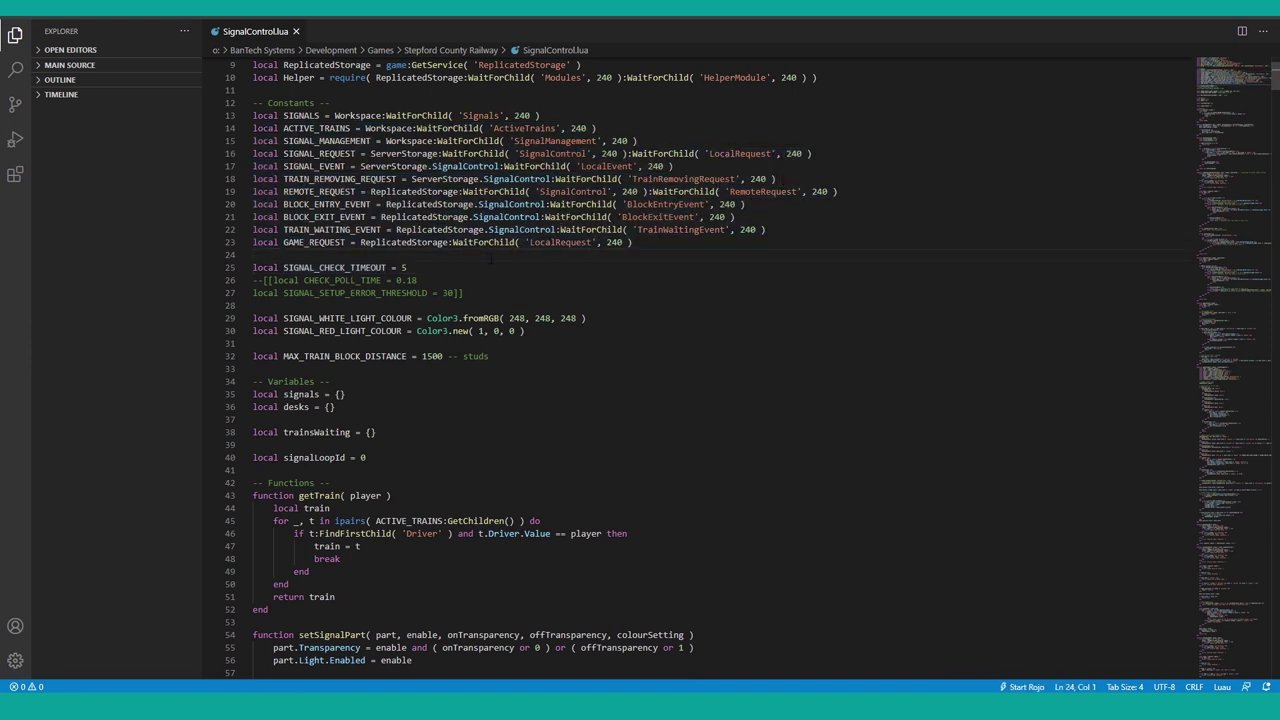
Examine the signal check timeout and the white and red light colour constants
scroll(491, 258, "down", 3)
left_click_drag(431, 136, 425, 123)
left_click(431, 139)
left_click_drag(453, 185, 531, 186)
left_click(556, 202)
left_click_drag(416, 197, 478, 185)
left_click(540, 210)
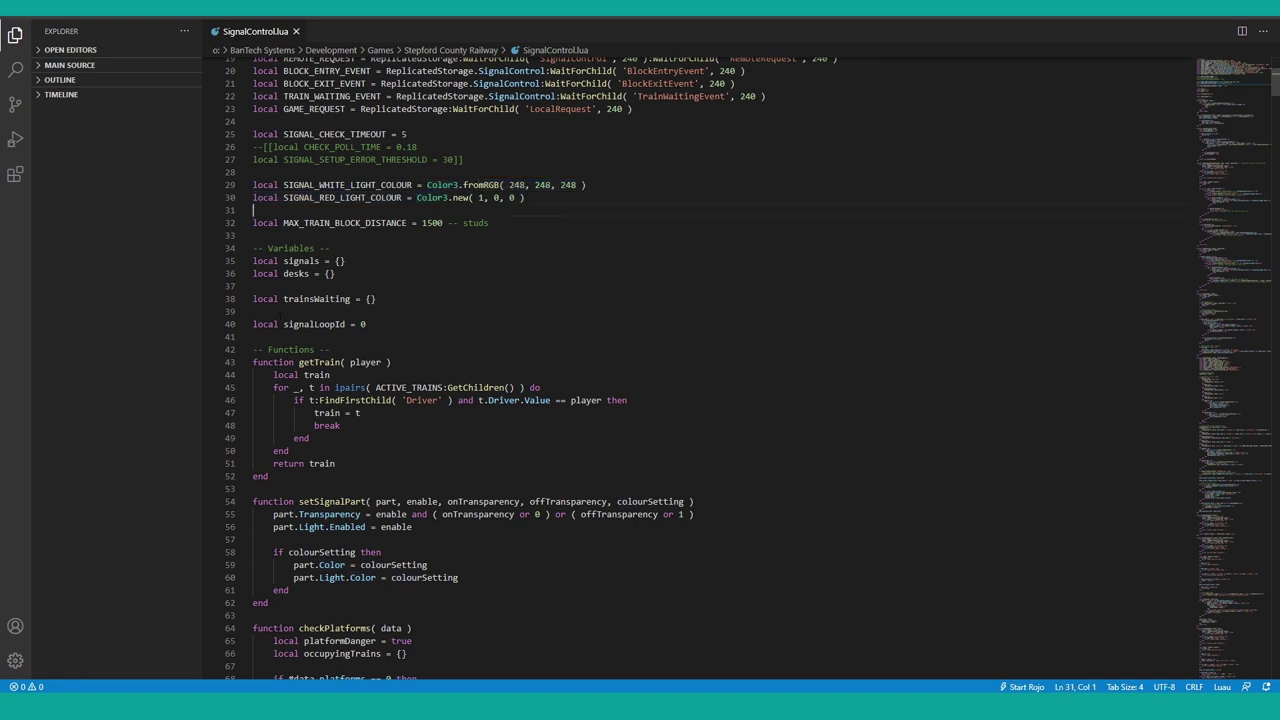
Examine the script's variables from signals to signalLoopId and the getTrain, setSignalPart and checkPlatforms functions
scroll(280, 318, "down", 4)
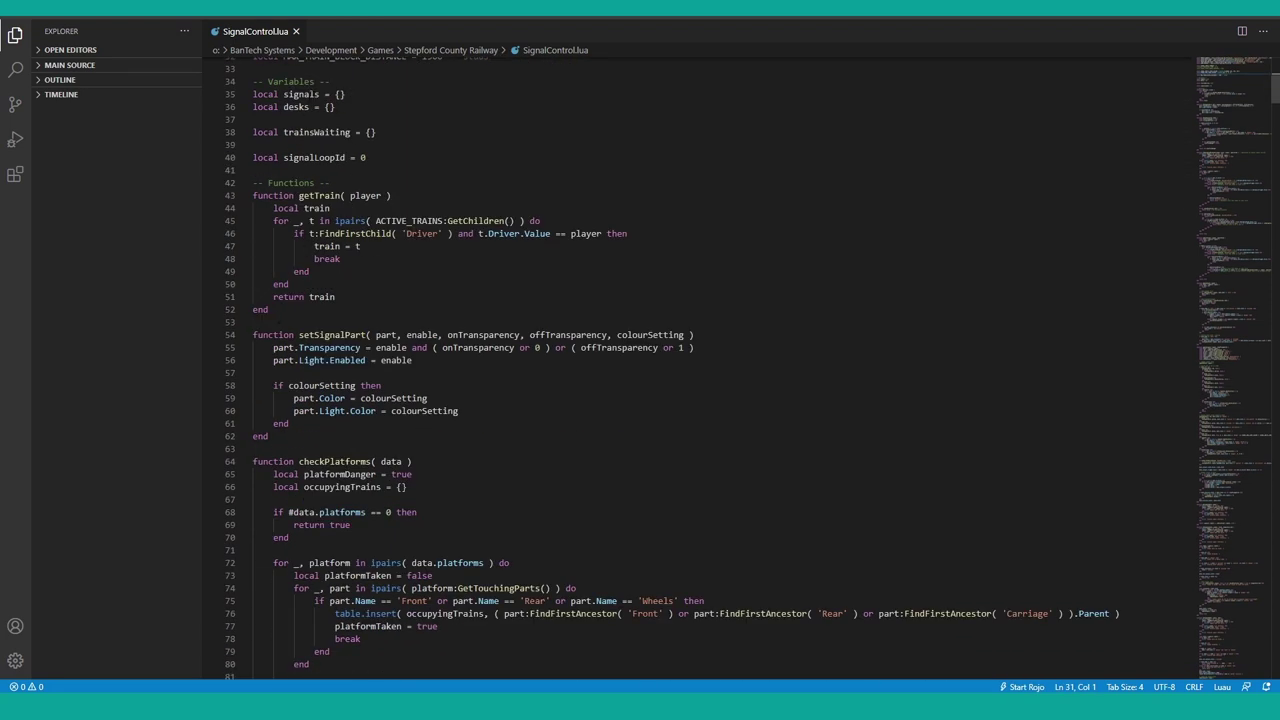
left_click(357, 96)
key("Down")
key("Down")
key("Down")
key("Down")
key("End")
scroll(700, 370, "down", 1)
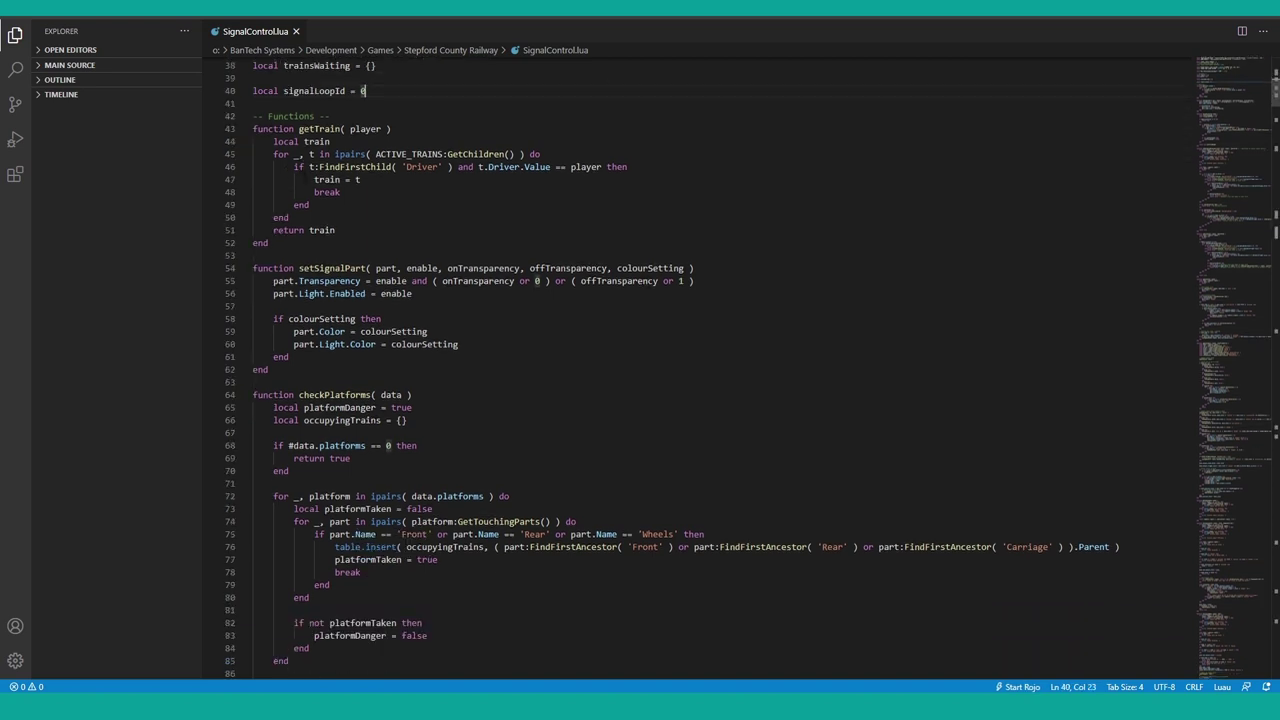
scroll(700, 370, "down", 2)
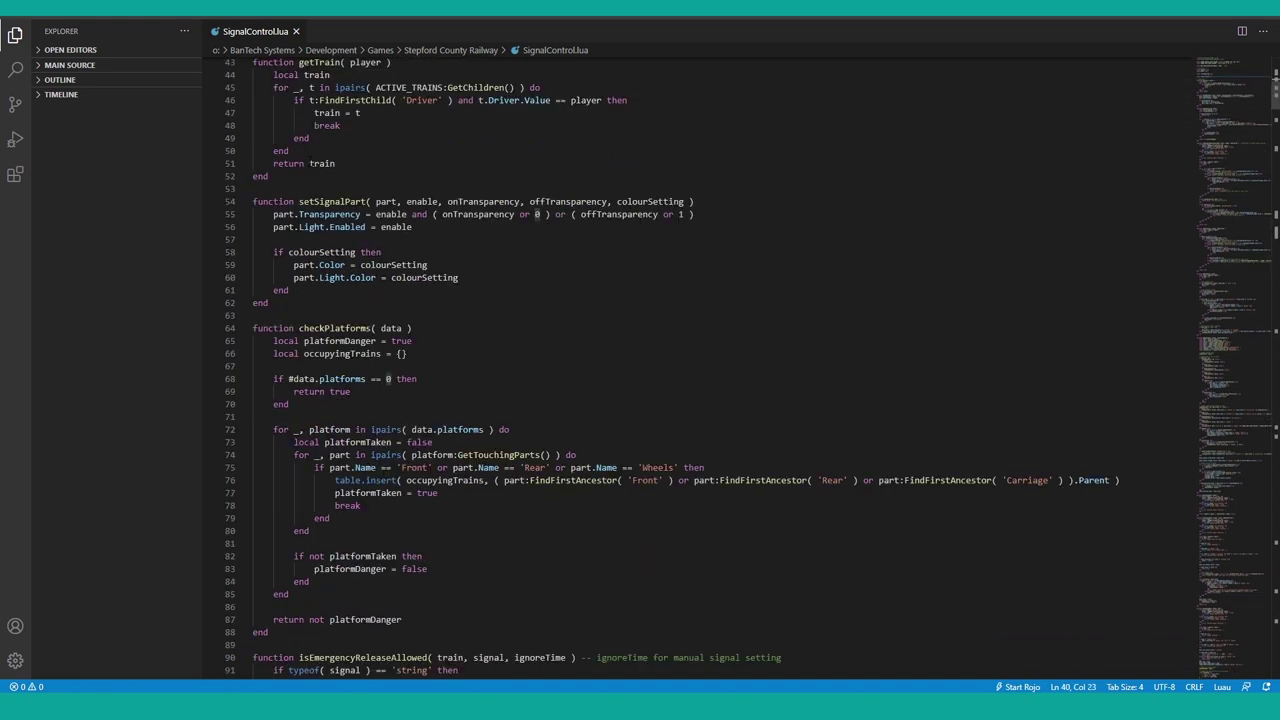
scroll(700, 370, "up", 1)
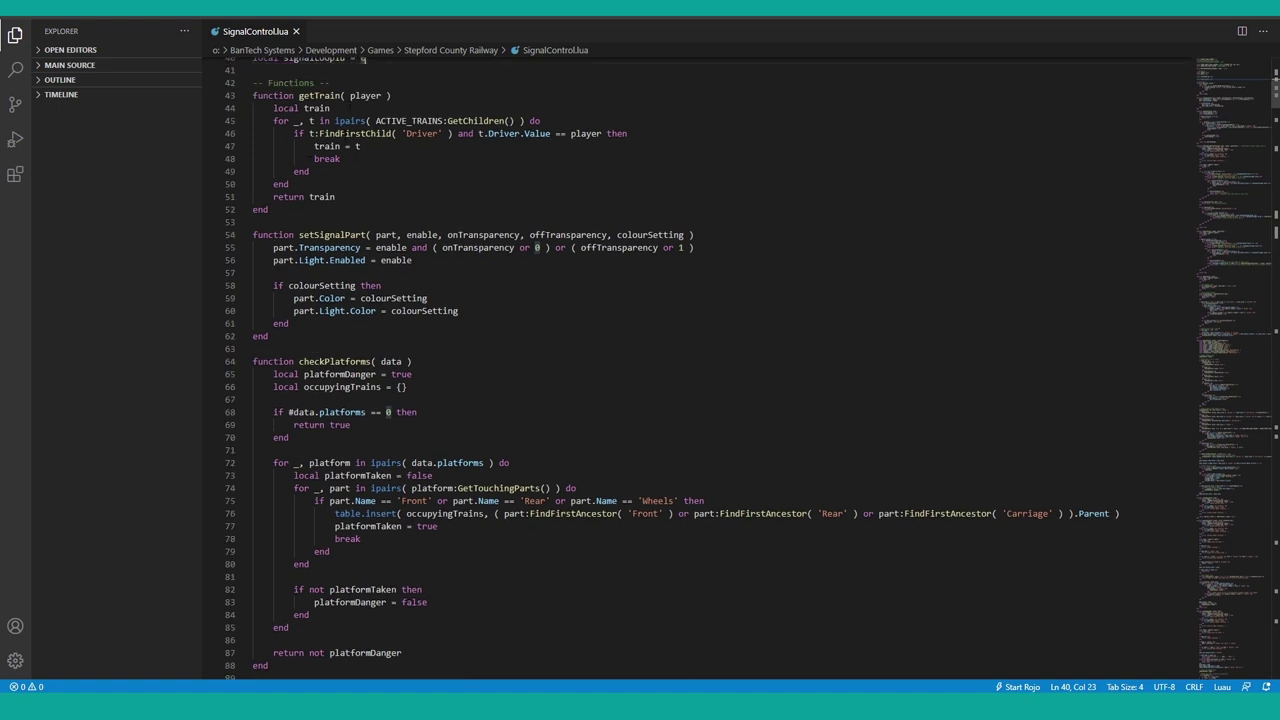
left_click(334, 219)
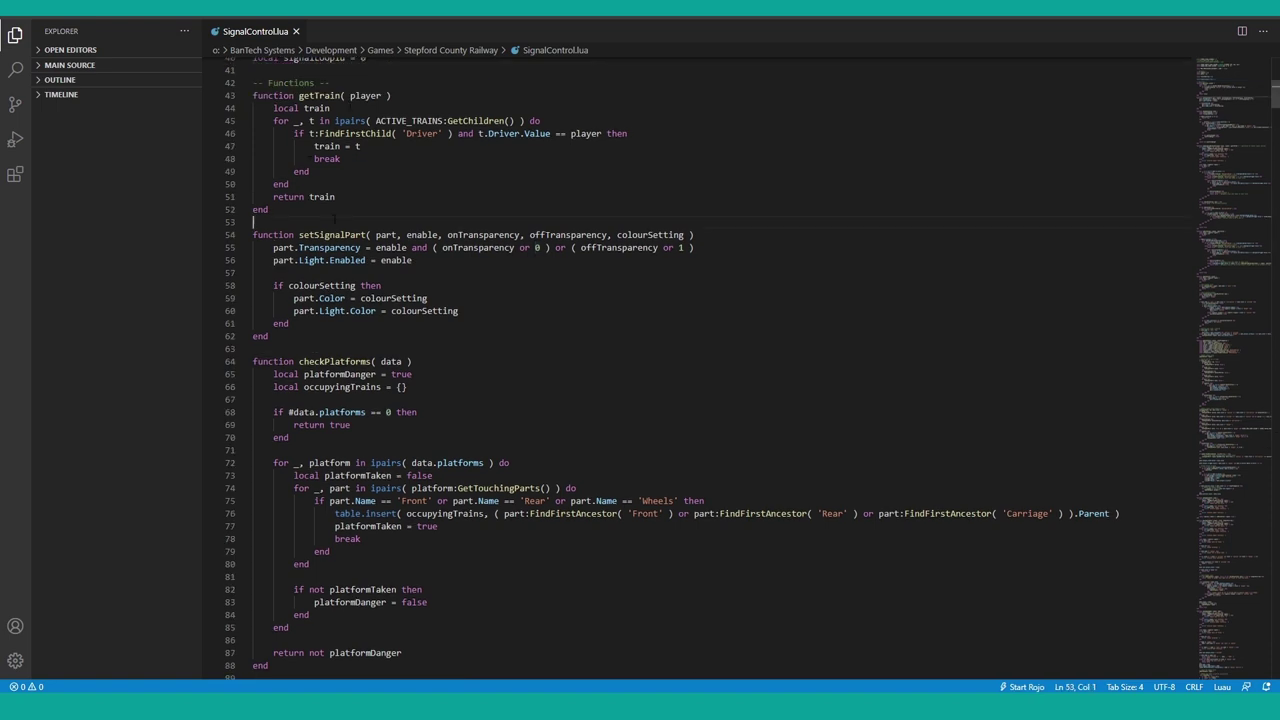
Find the updateState function in SignalControl.lua and examine its signal parameter and initial data check
scroll(334, 218, "down", 3)
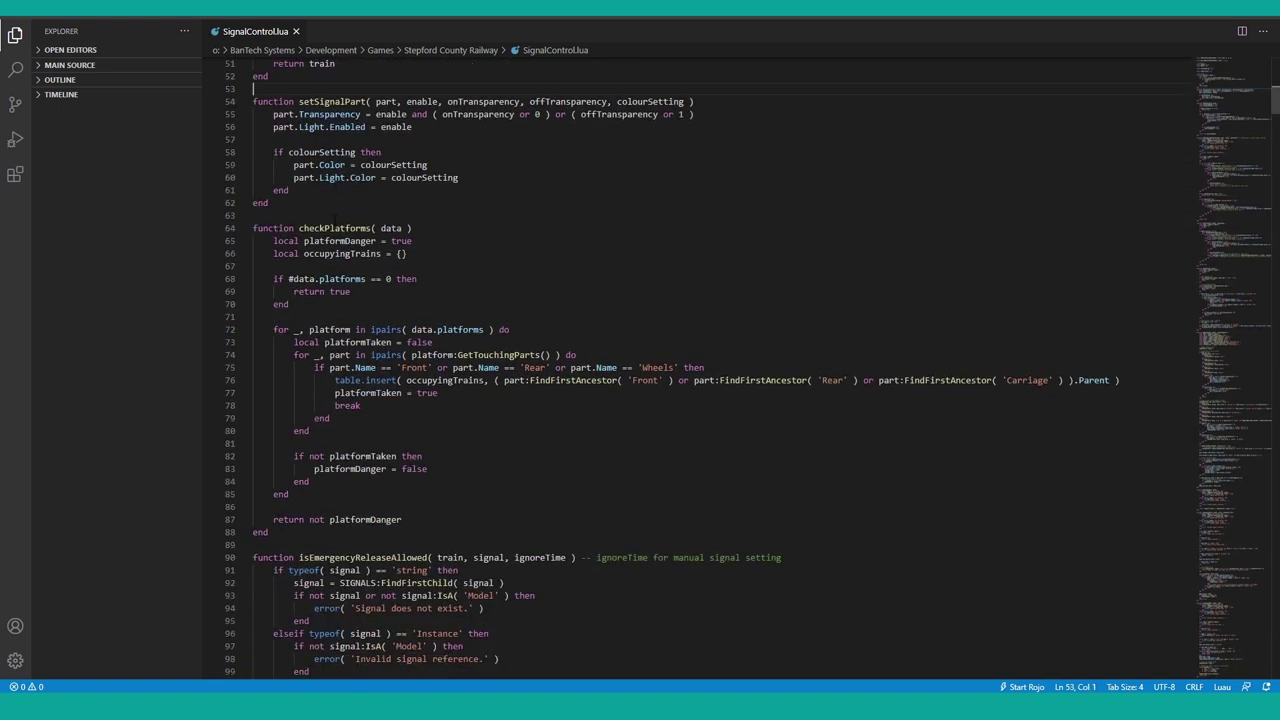
scroll(334, 218, "down", 18)
scroll(700, 365, "down", 19)
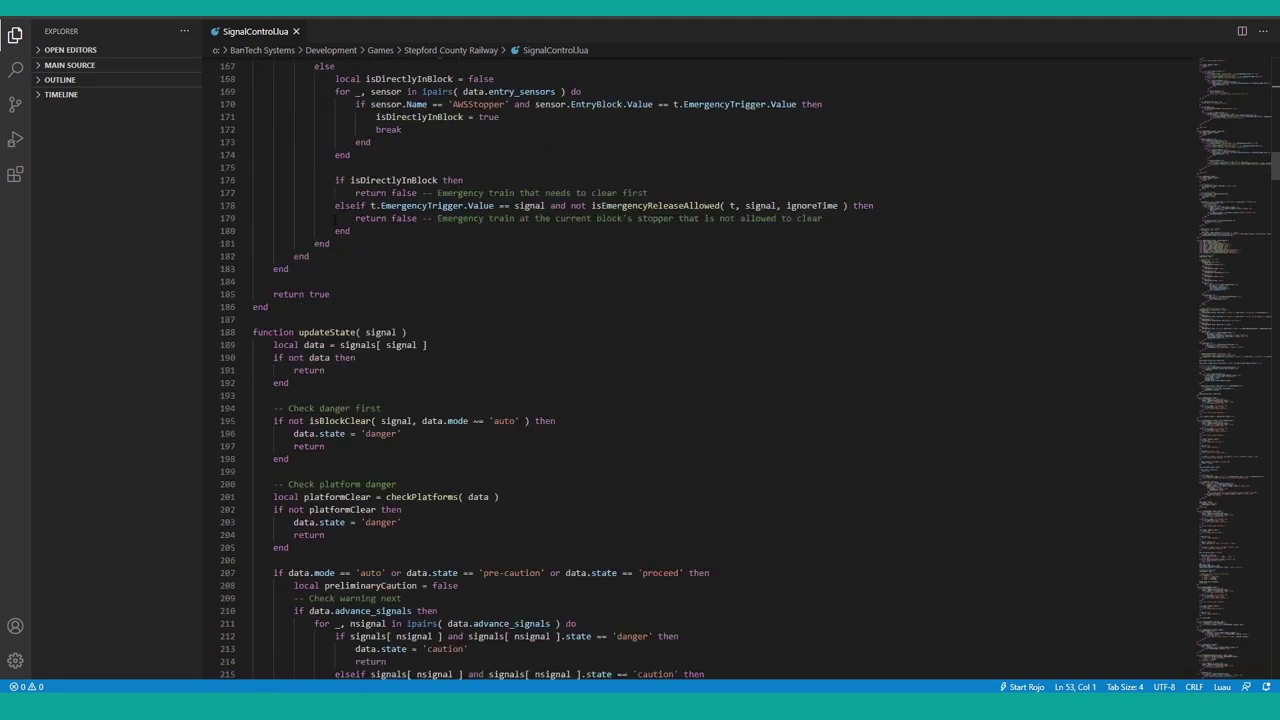
scroll(700, 365, "down", 9)
scroll(700, 365, "up", 3)
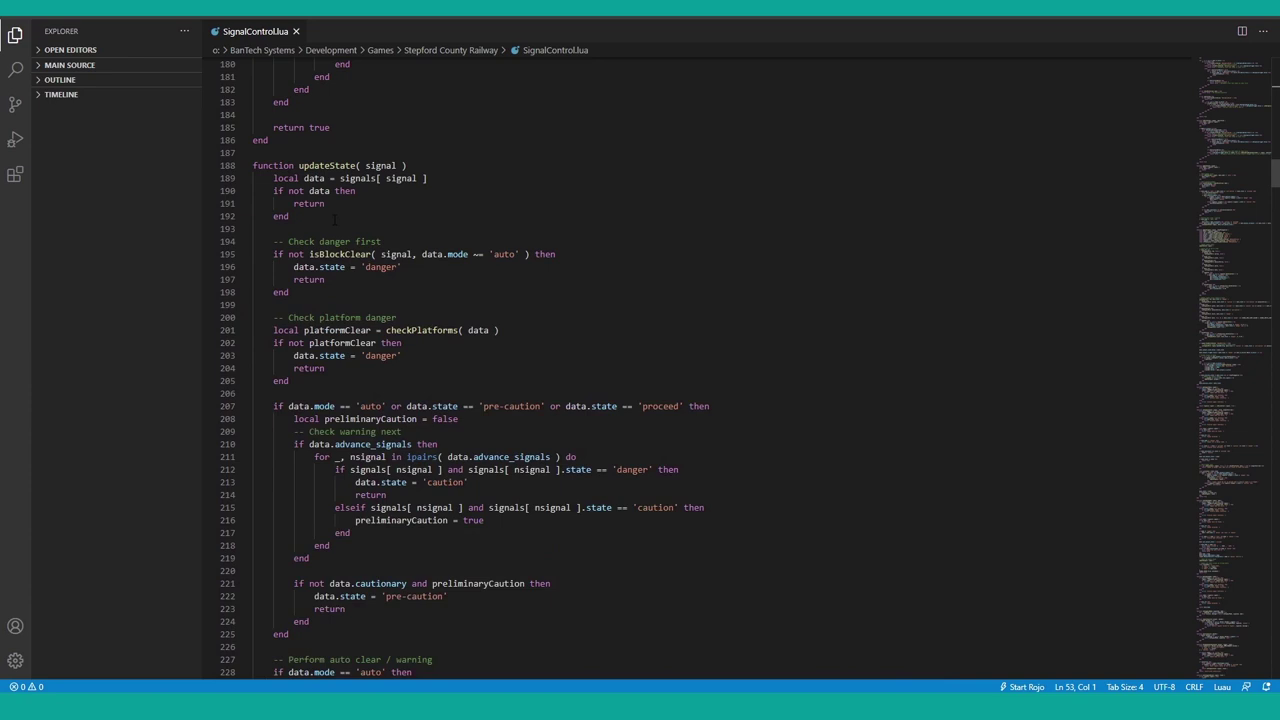
scroll(700, 365, "down", 2)
left_click_drag(298, 98, 357, 98)
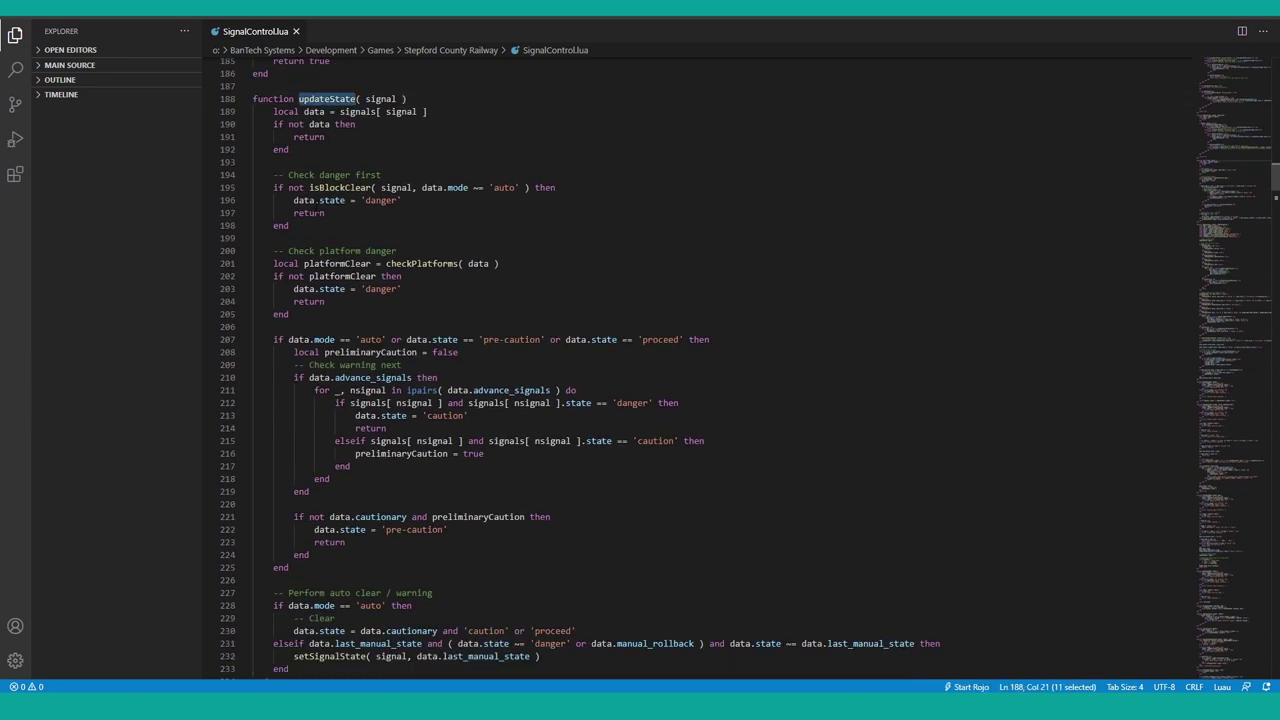
left_click(322, 160)
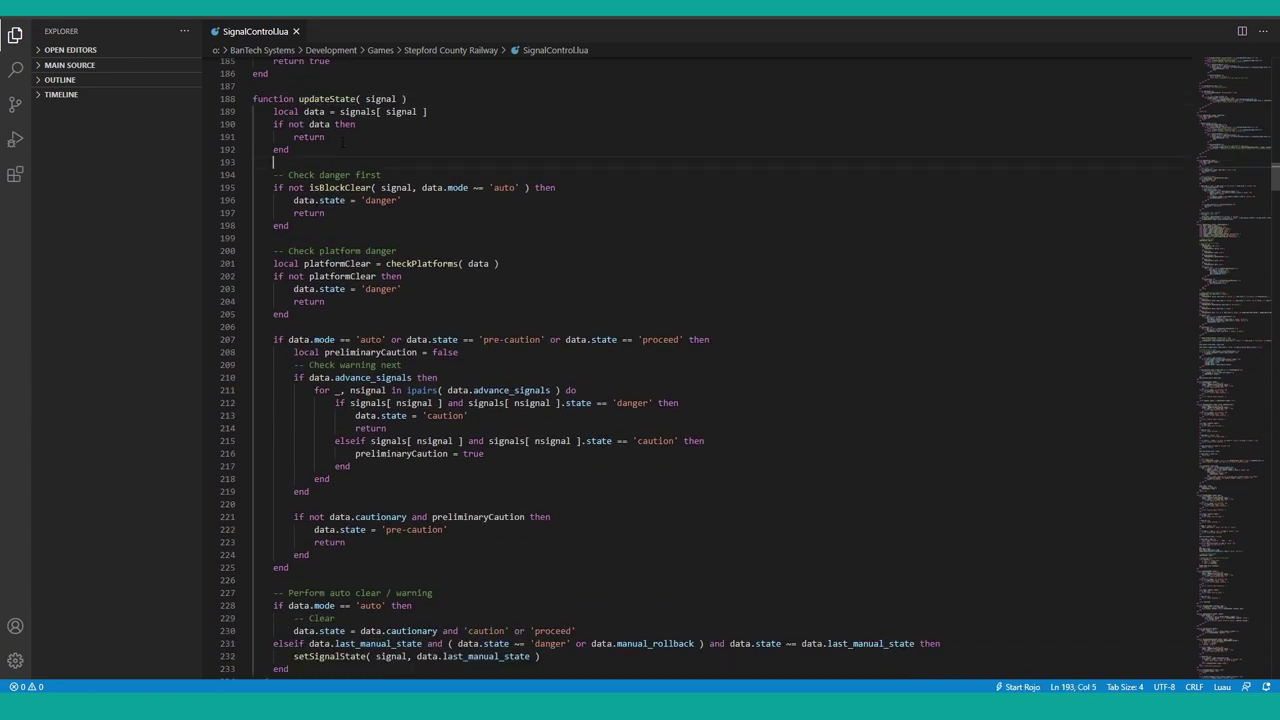
double_click(375, 99)
left_click(321, 152)
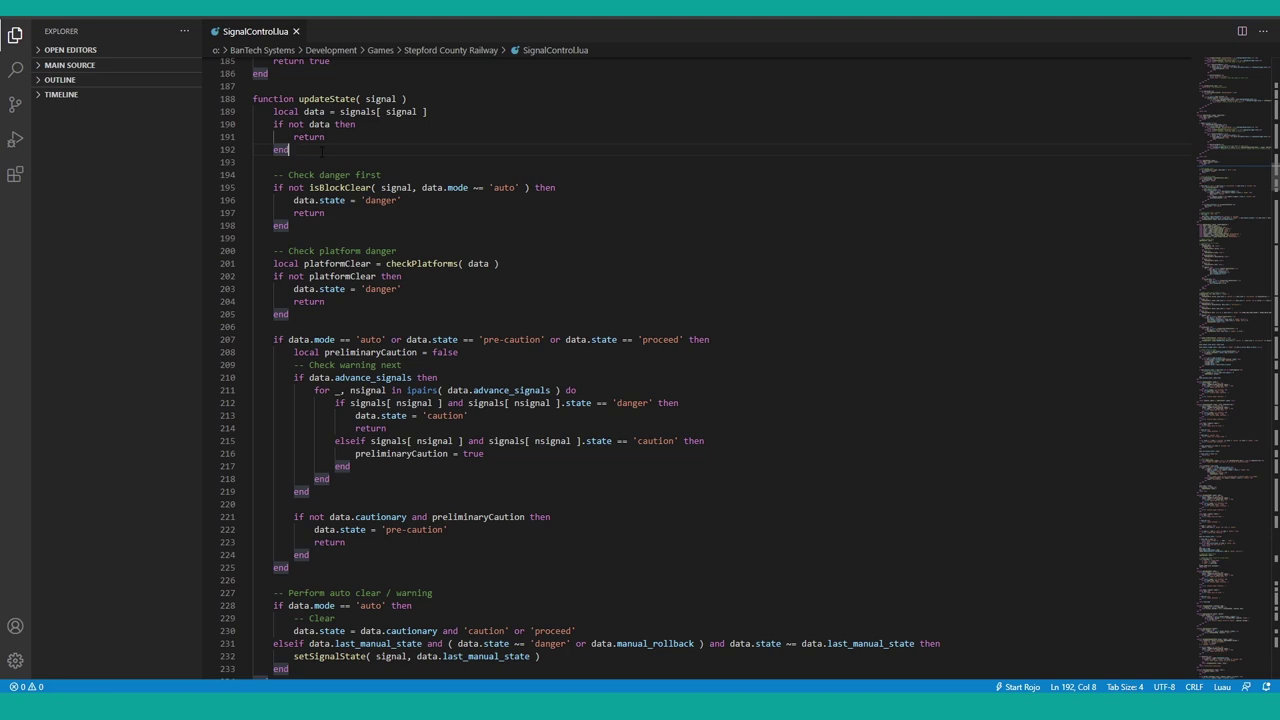
Examine the block danger check and the platform danger check inside updateState
left_click_drag(332, 227, 273, 176)
left_click(340, 250)
left_click(337, 228)
left_click(313, 317)
Switch to the LIVE_200810.rbxl scene in Roblox Studio, select signal C060A, and follow its track to the gantry signals ahead
left_click(140, 706)
left_click(228, 104)
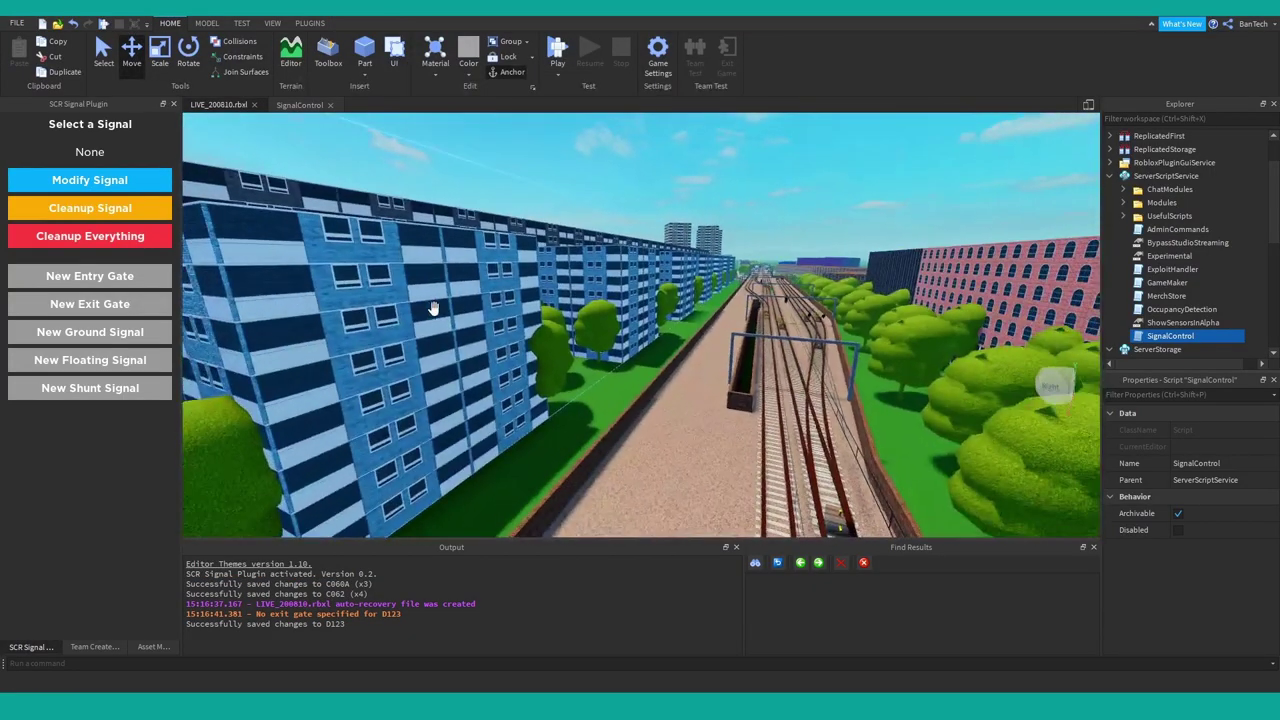
key("w")
right_click_drag(433, 308, 435, 308)
left_click(555, 365)
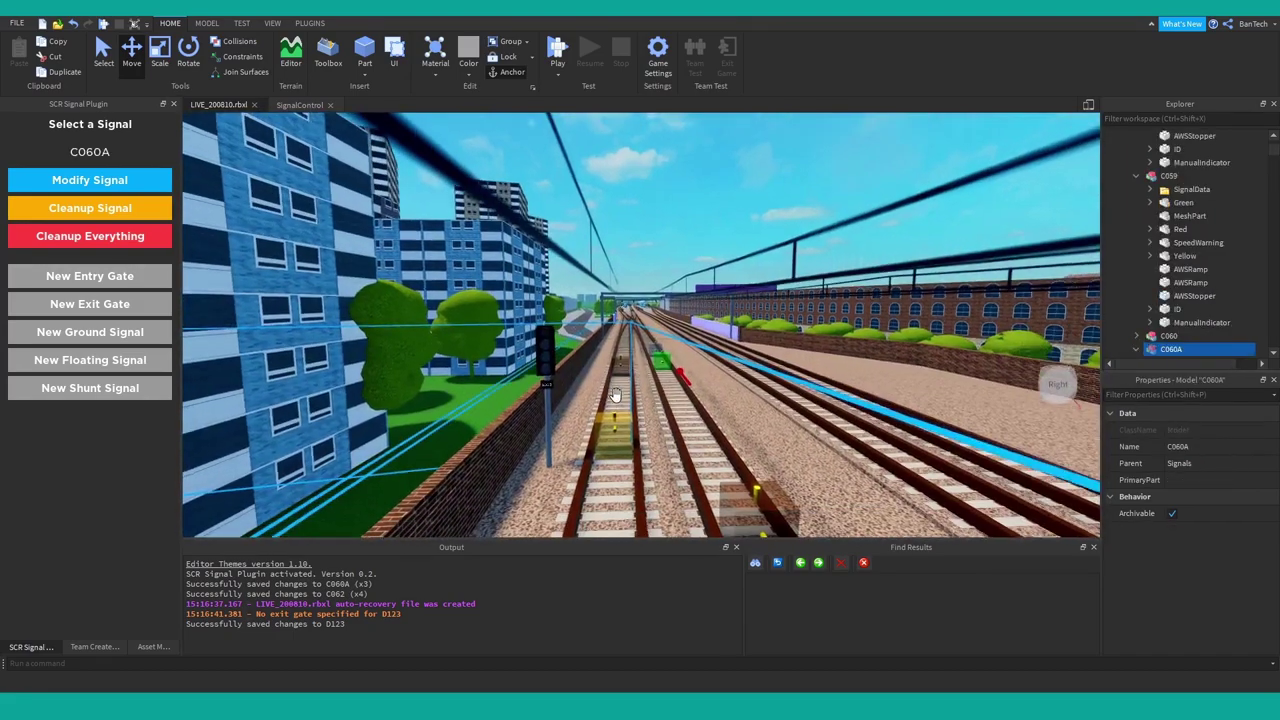
key("w")
key("w")
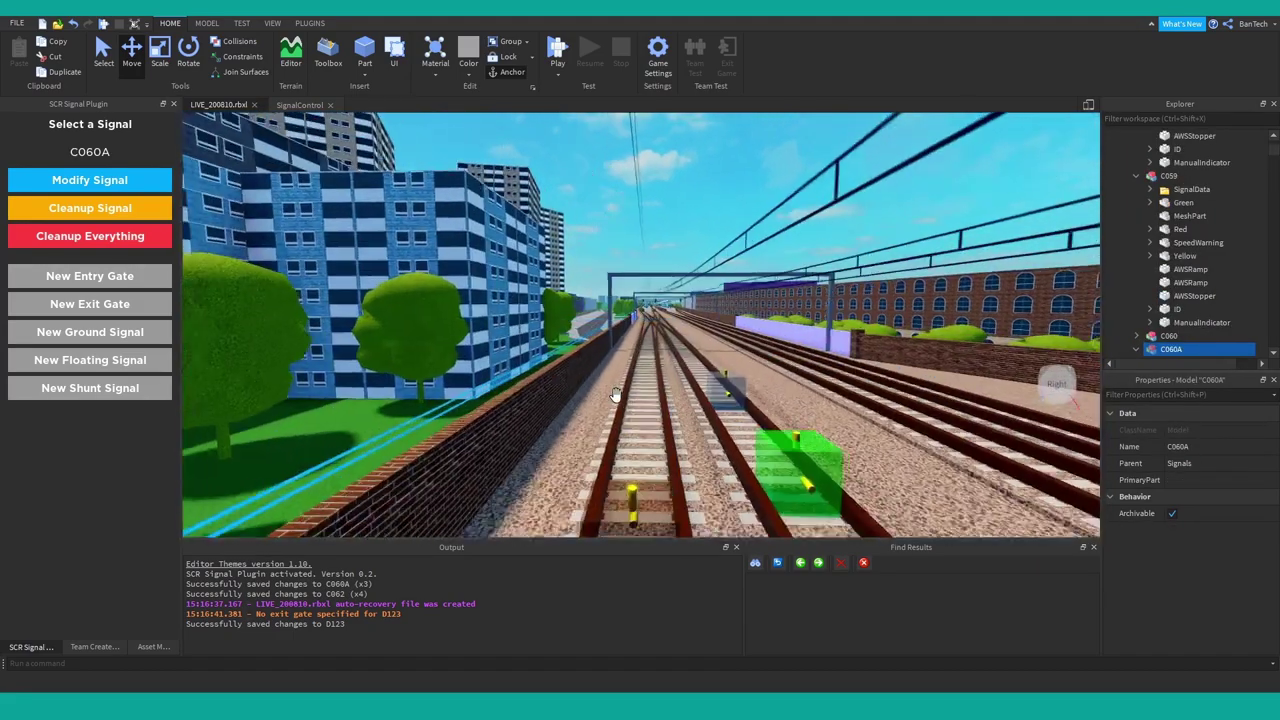
key("w")
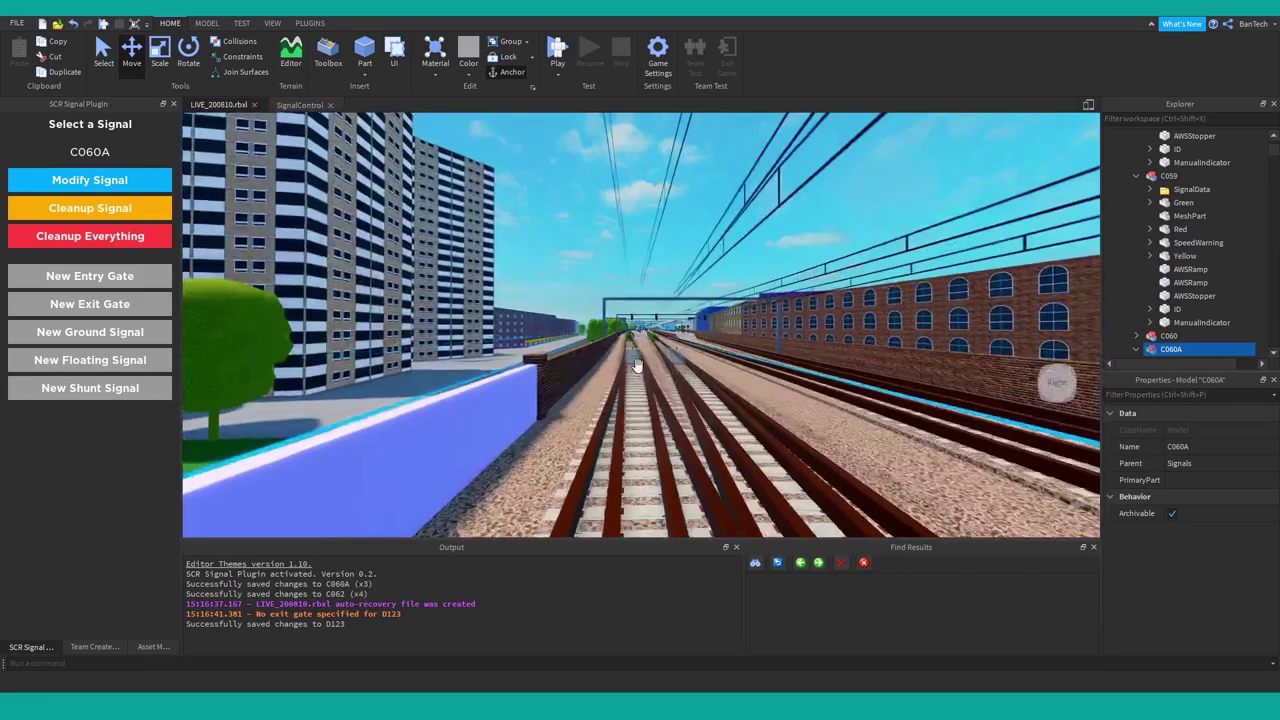
key("w")
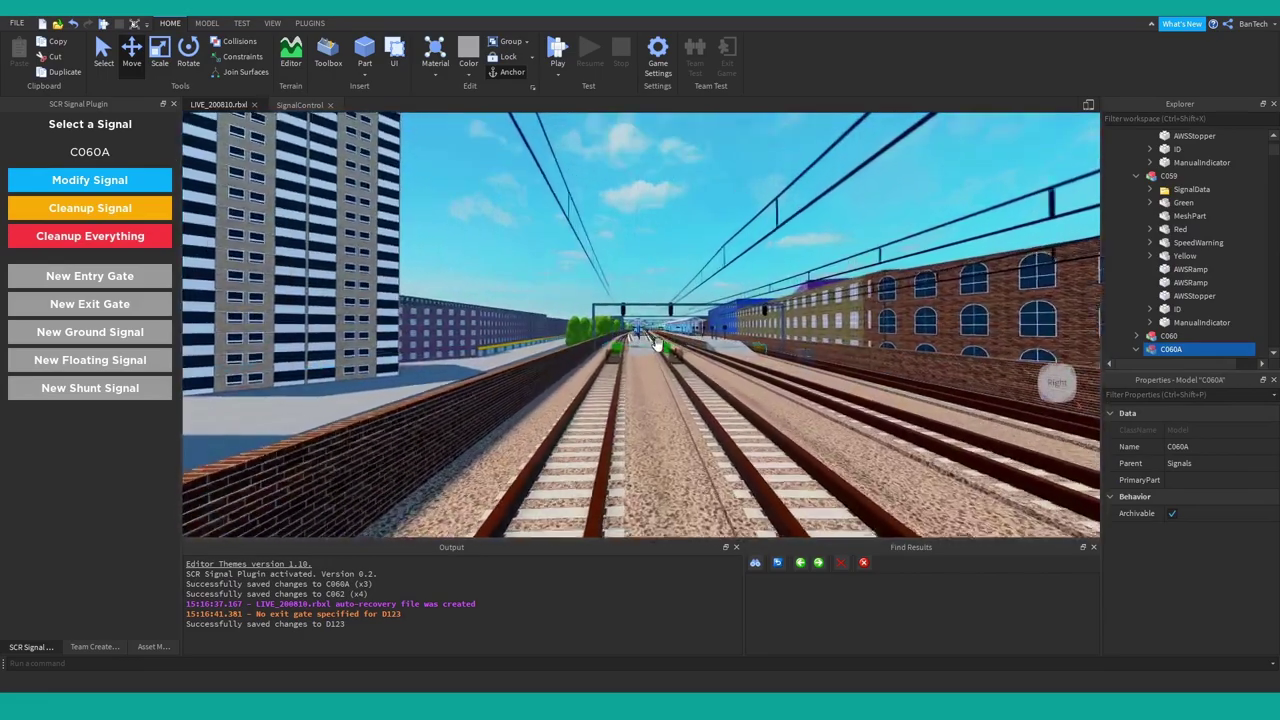
key("w")
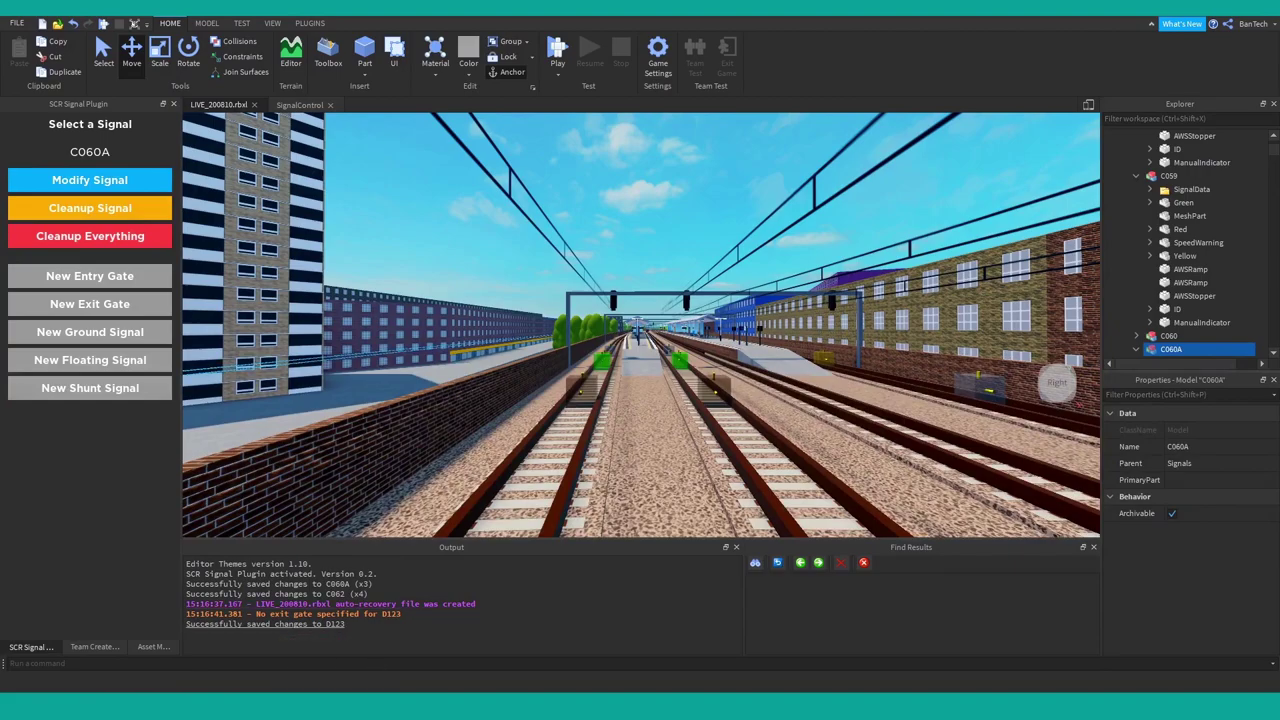
Switch to SignalControl.lua in Visual Studio Code and examine updateState's condition for 'auto' mode, 'pre-caution' state or 'proceed' state
left_click(114, 706)
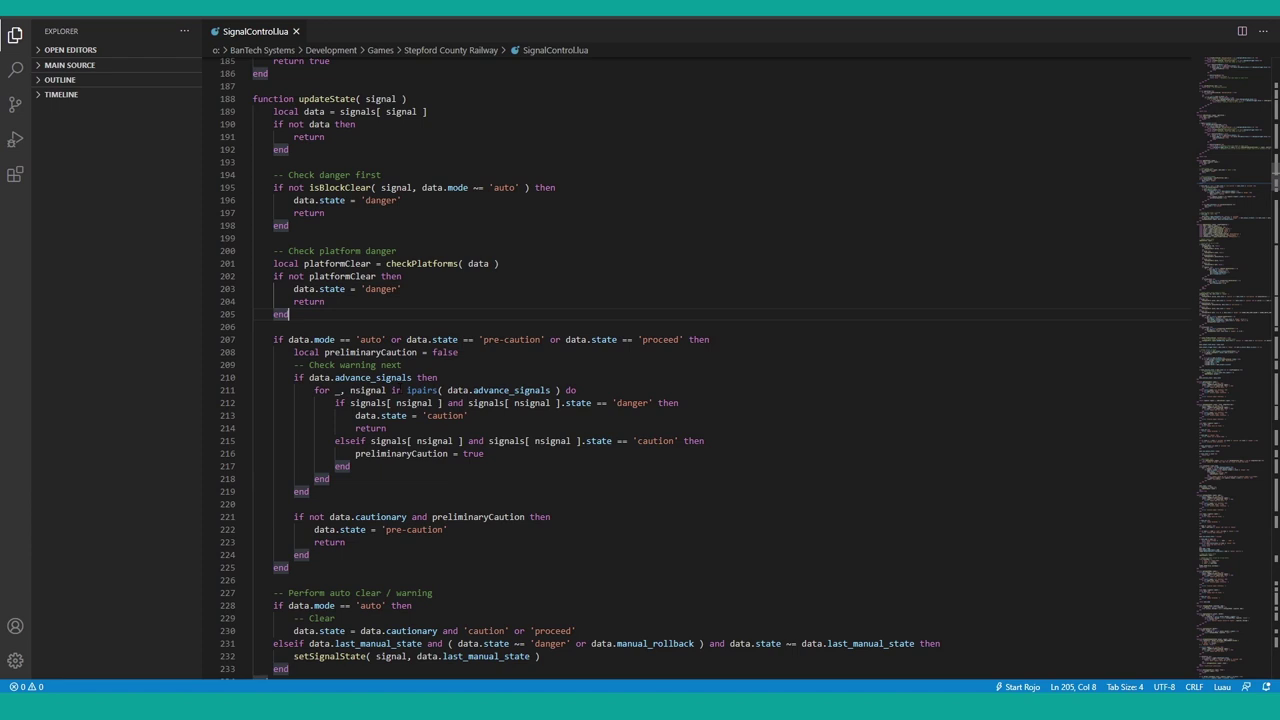
scroll(580, 370, "down", 2)
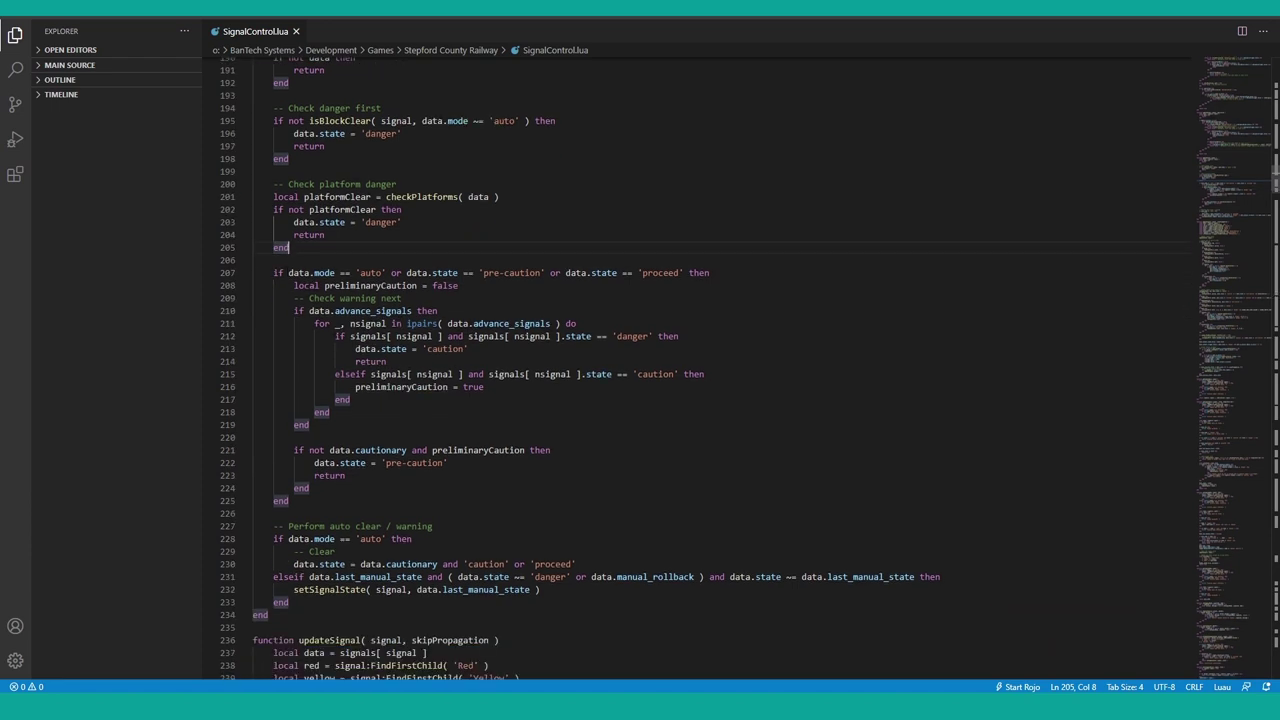
left_click_drag(297, 272, 386, 272)
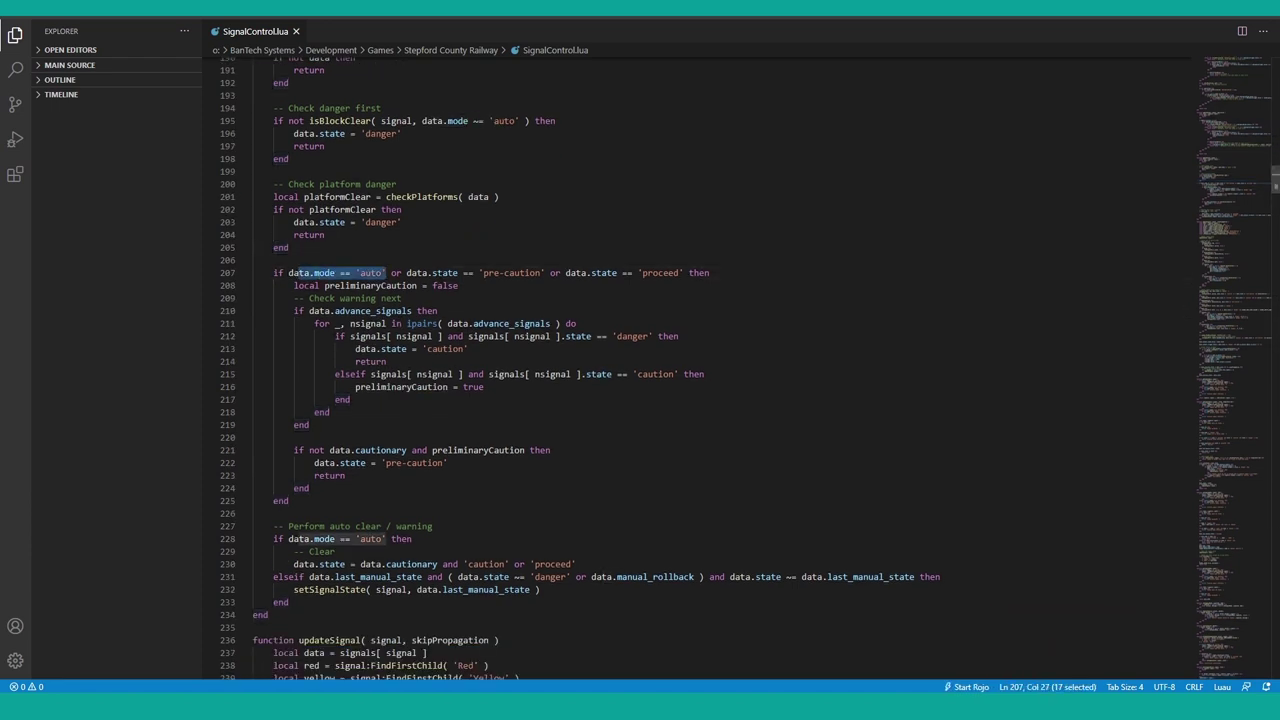
left_click(448, 273)
left_click(531, 273)
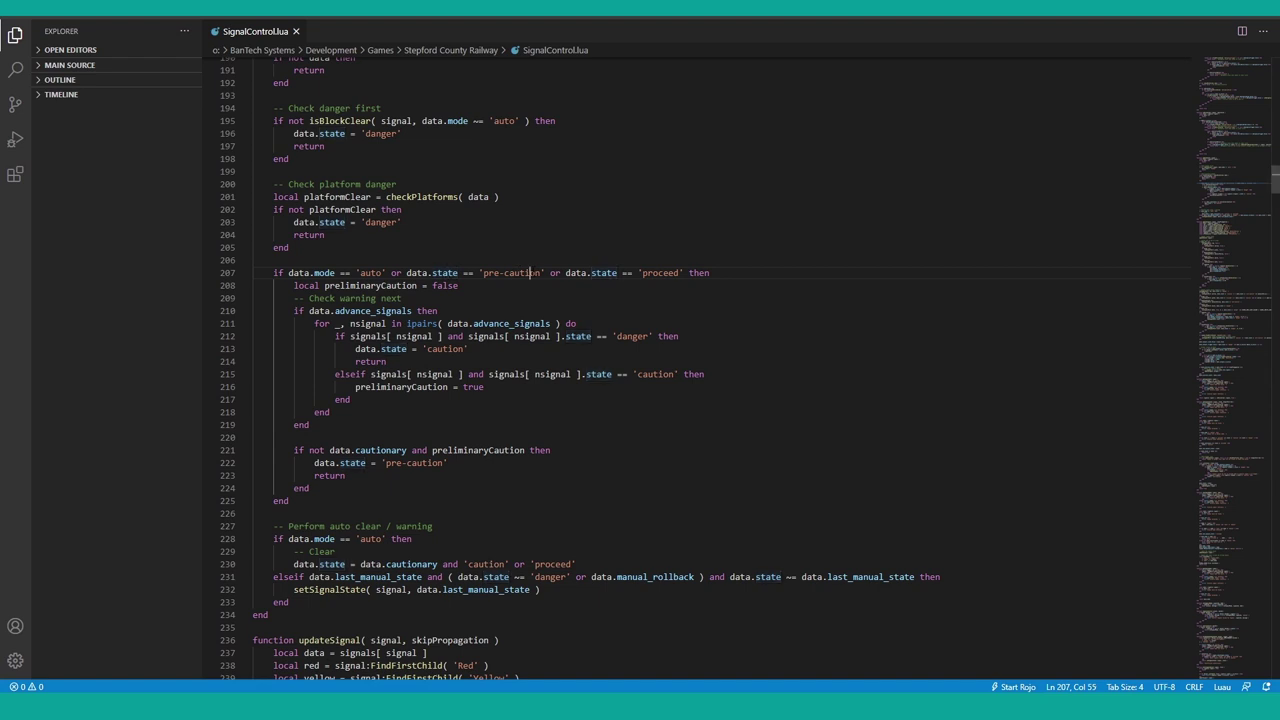
left_click(545, 273)
left_click(685, 272)
scroll(640, 368, "down", 1)
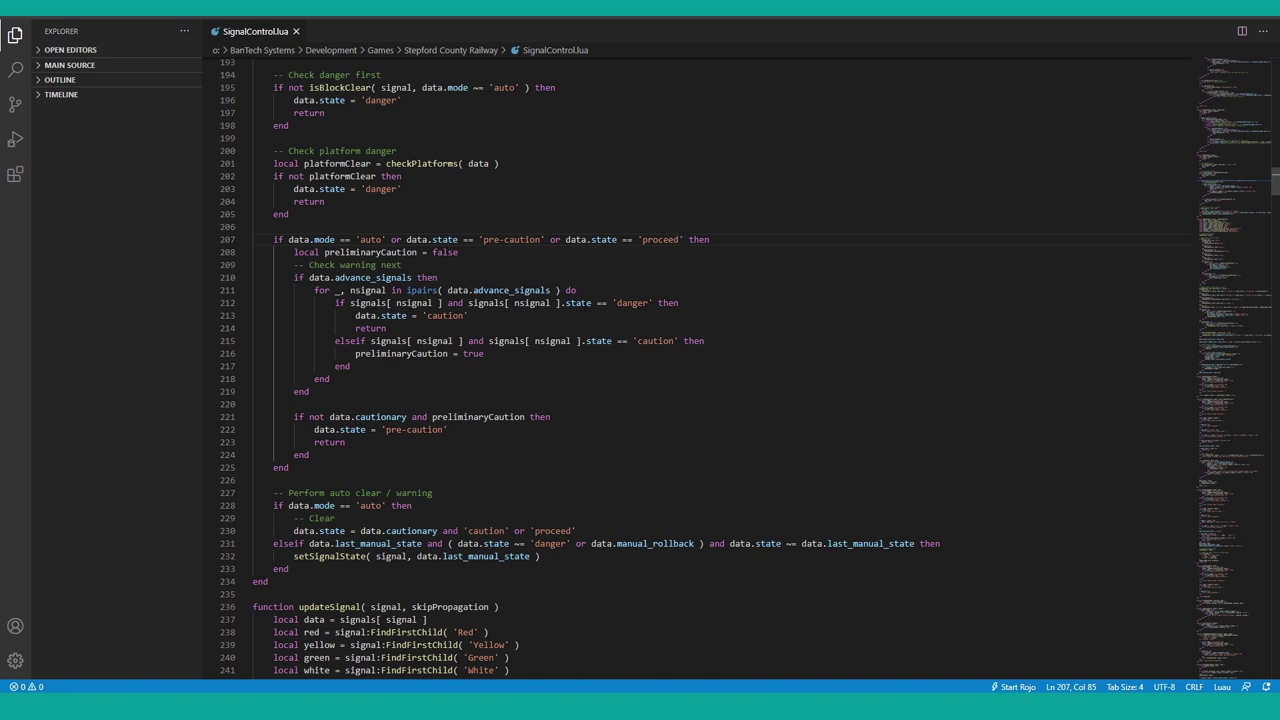
Examine the advance-signal 'danger' branch that sets data.state to 'caution' and returns
double_click(632, 303)
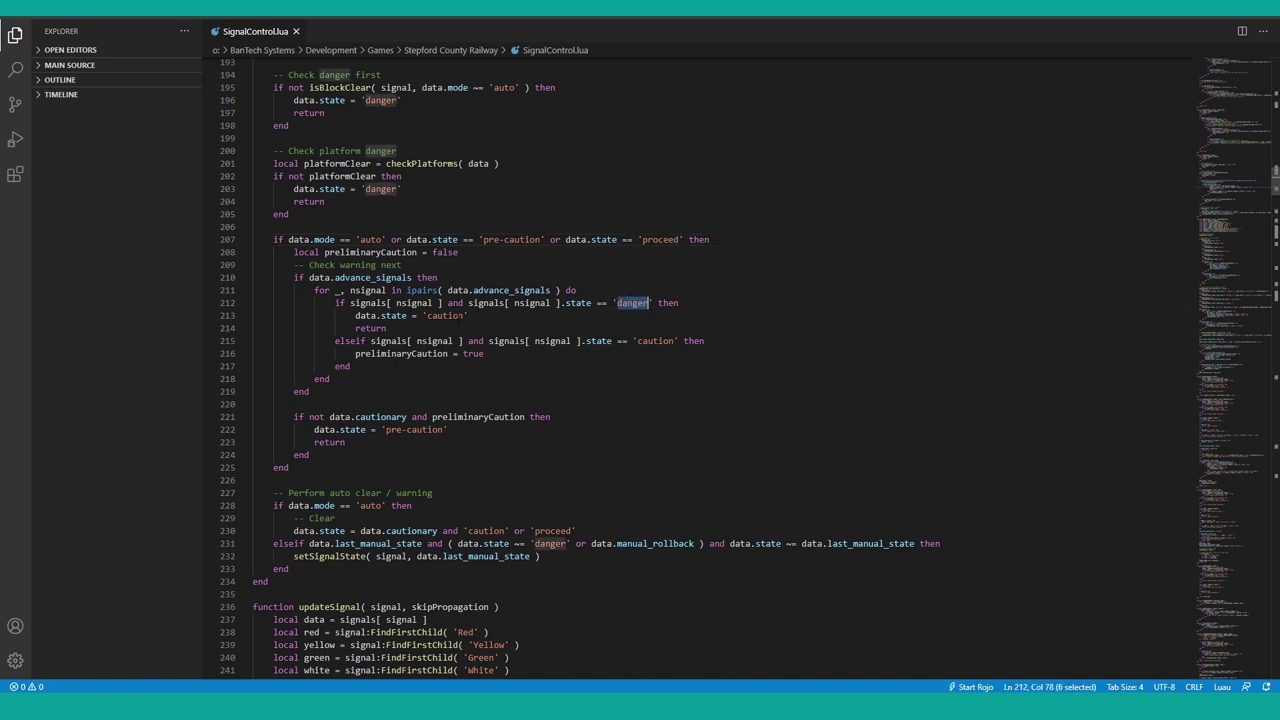
left_click(458, 315)
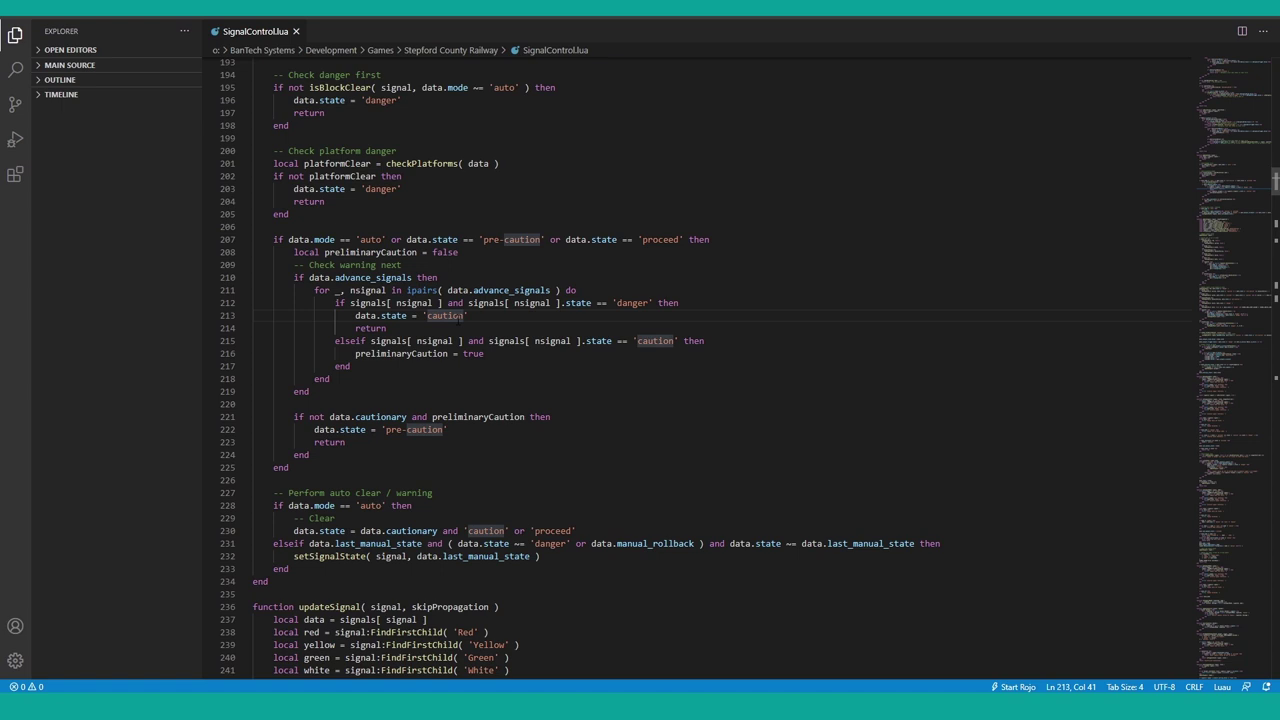
left_click_drag(355, 315, 468, 315)
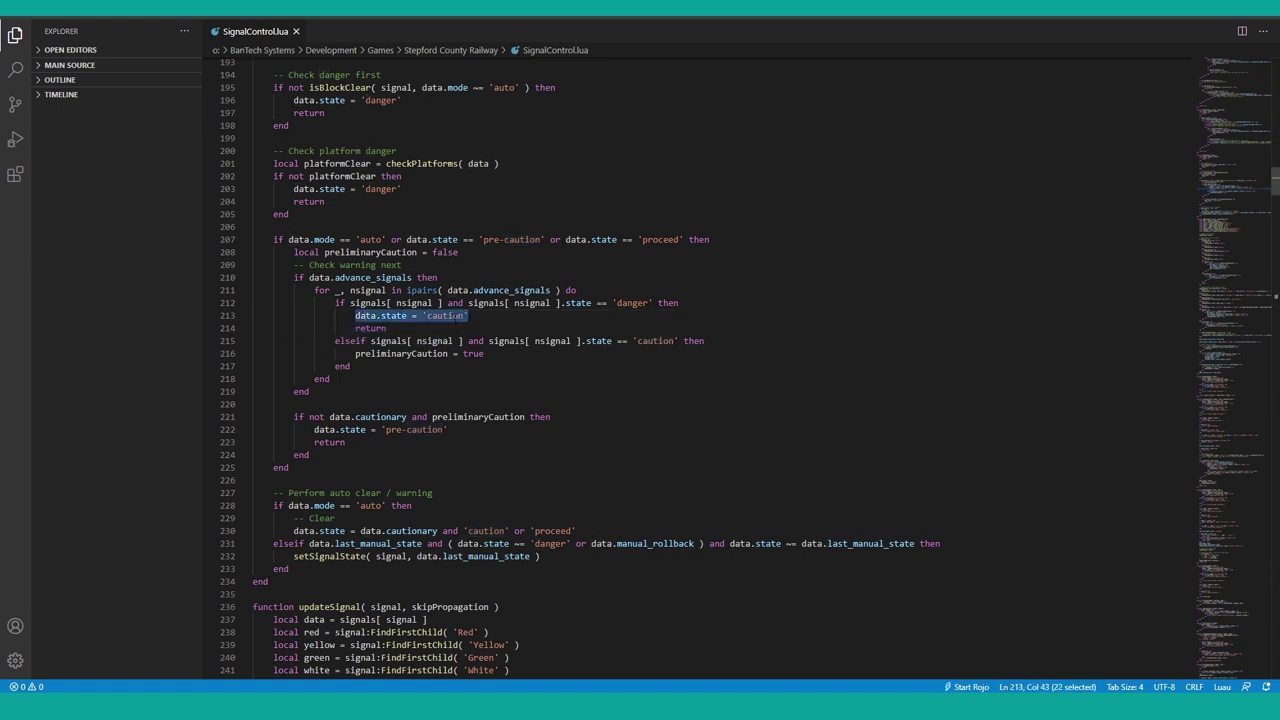
key("Down")
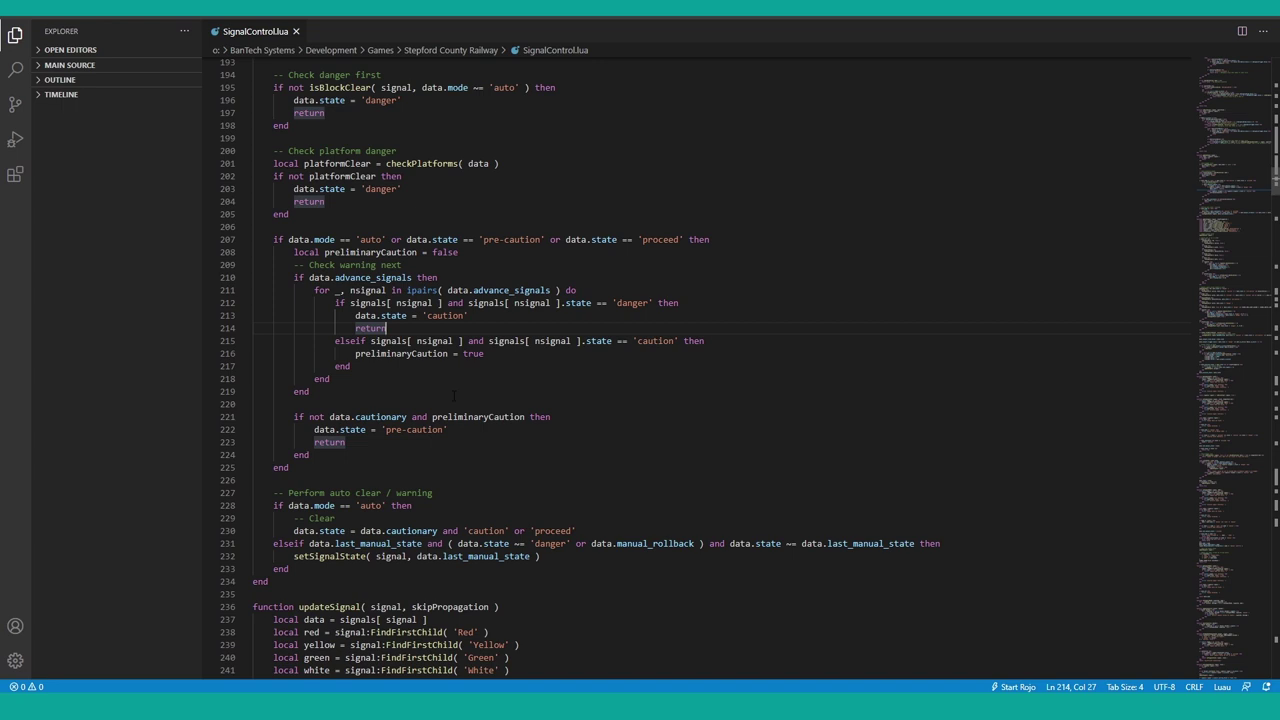
Review the mode and state condition on line 207 together with the 'caution' assignment and return it guards
left_click_drag(500, 240, 540, 240)
left_click(666, 240)
left_click_drag(278, 240, 382, 240)
left_click(390, 328)
left_click_drag(470, 316, 447, 304)
left_click(428, 340)
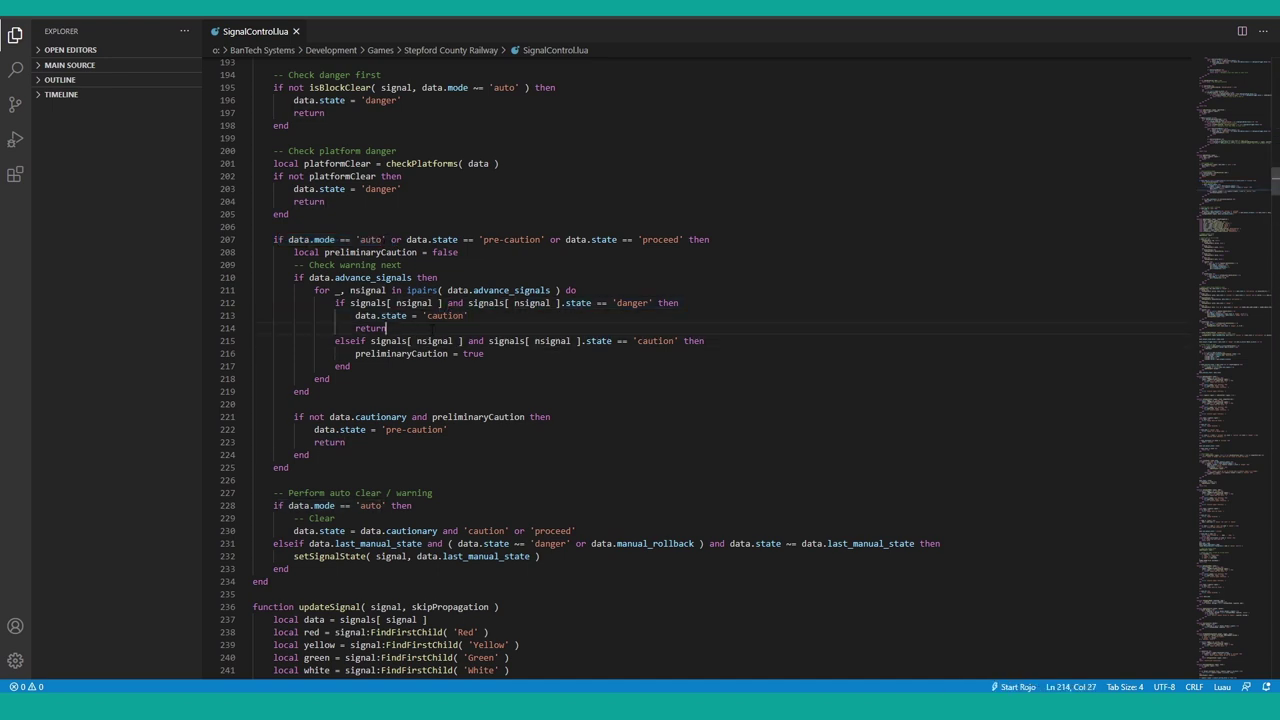
left_click(432, 328)
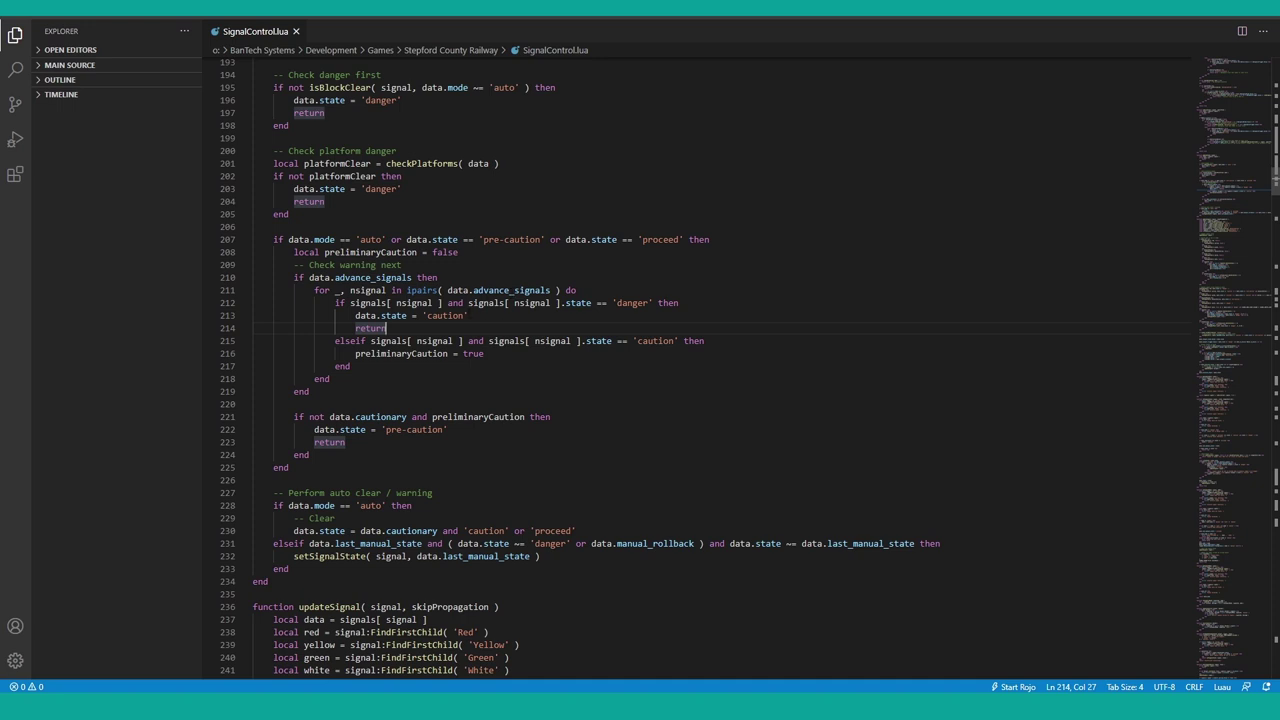
left_click_drag(684, 240, 288, 239)
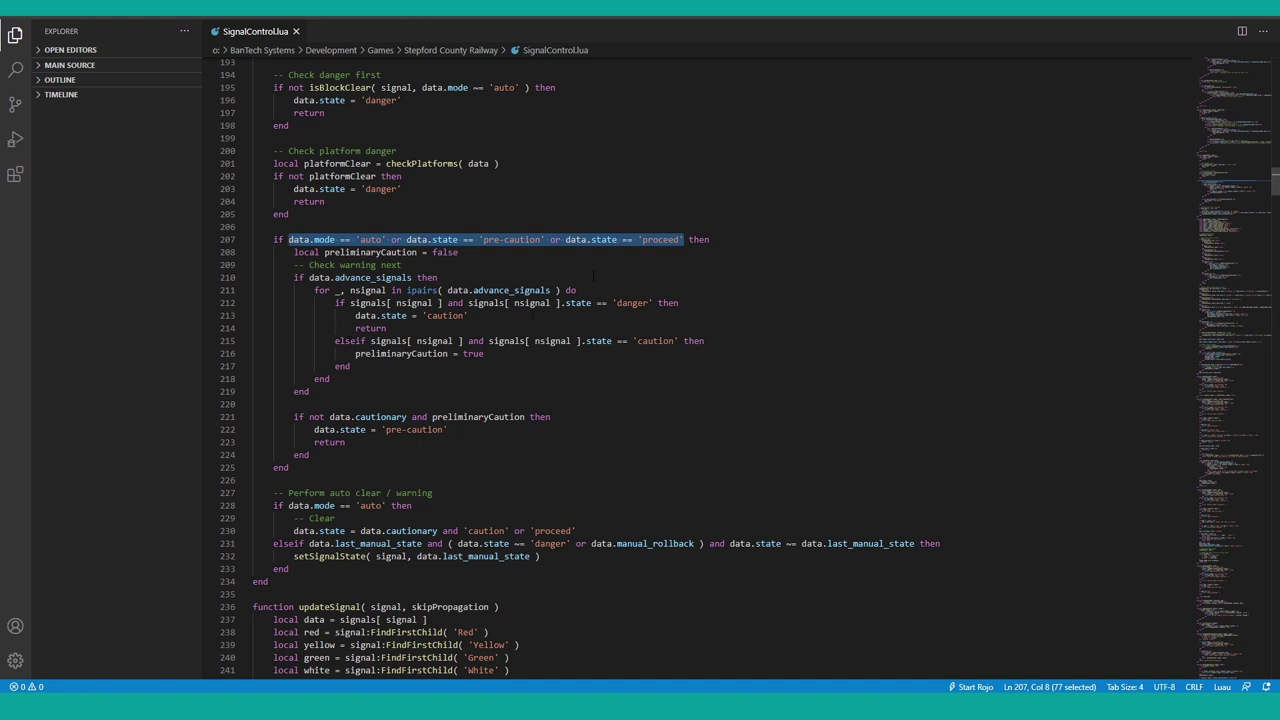
left_click(514, 315)
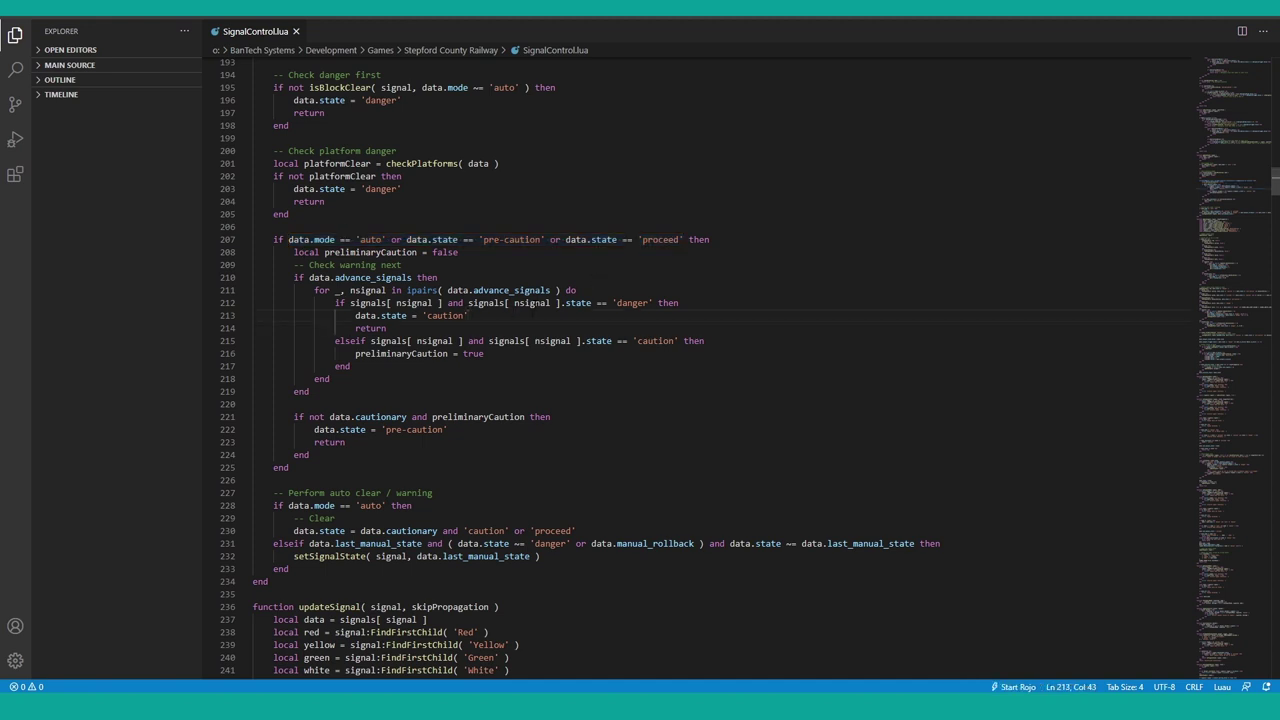
left_click_drag(683, 239, 273, 227)
left_click_drag(601, 238, 576, 239)
left_click_drag(274, 228, 356, 240)
left_click(401, 265)
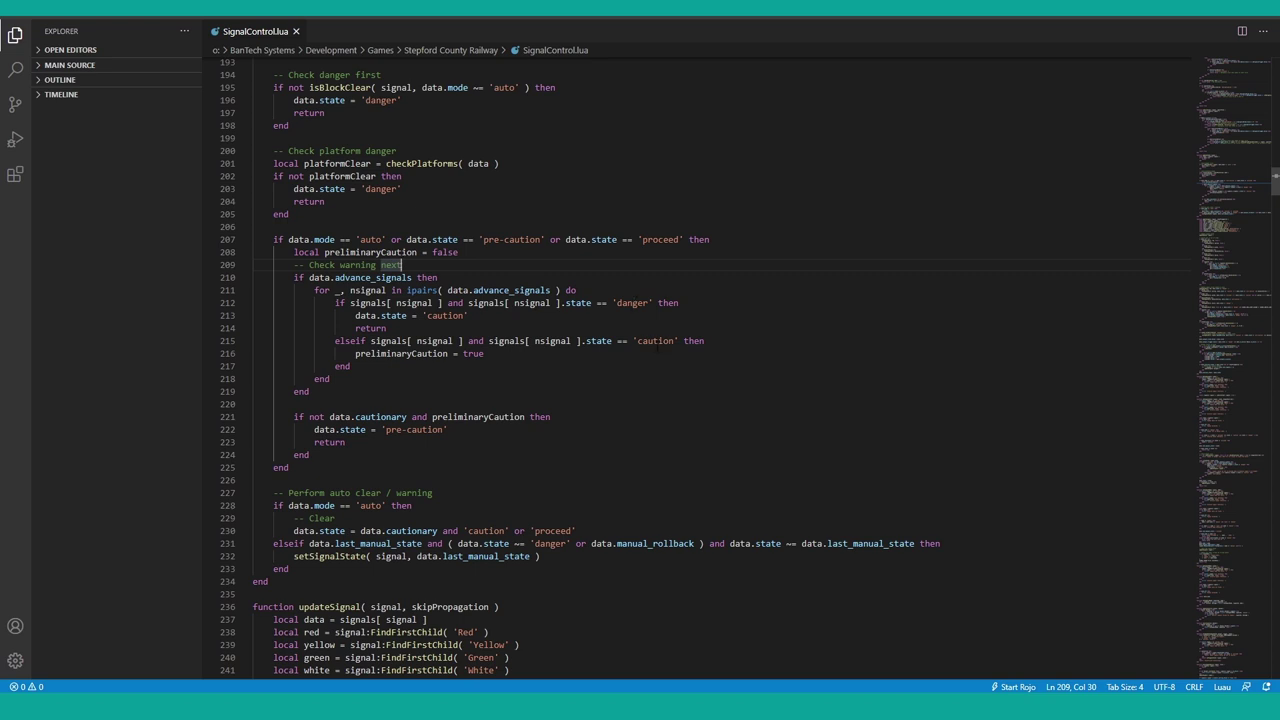
Examine the preliminaryCaution = true assignment and the data.cautionary check that precedes the 'pre-caution' state
left_click(499, 356)
double_click(443, 354)
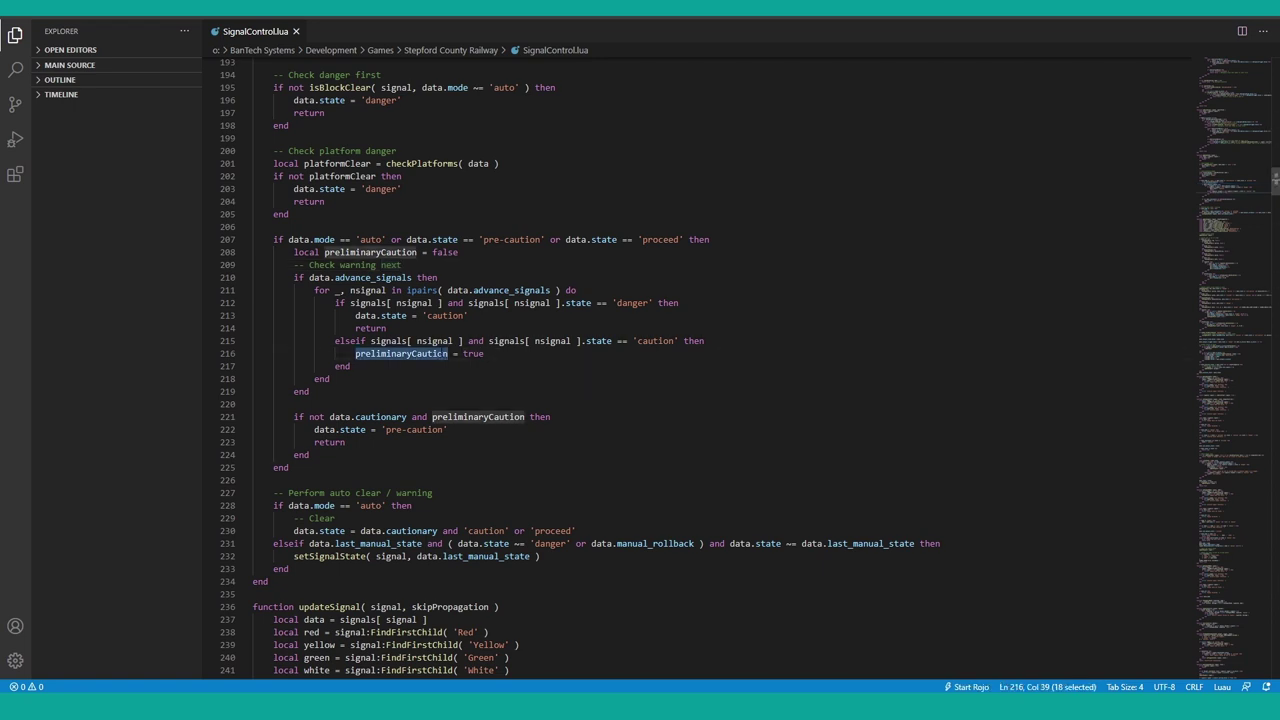
left_click_drag(486, 354, 356, 354)
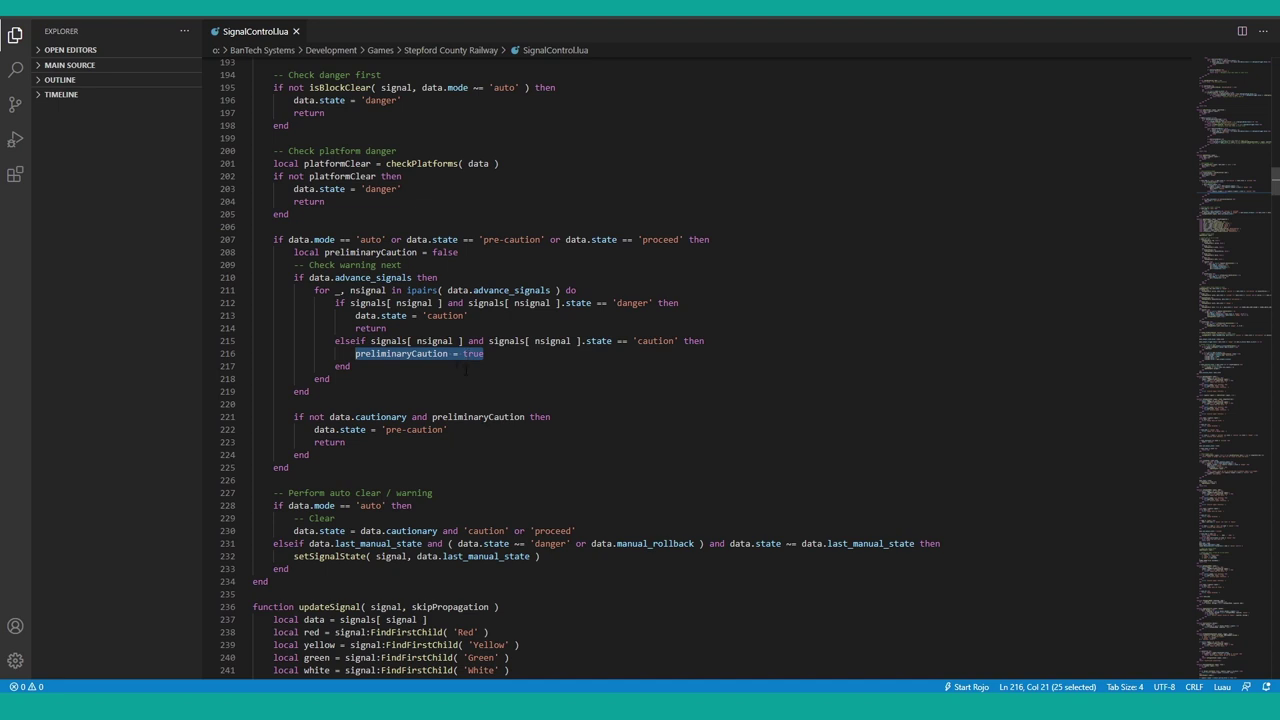
scroll(465, 370, "down", 2)
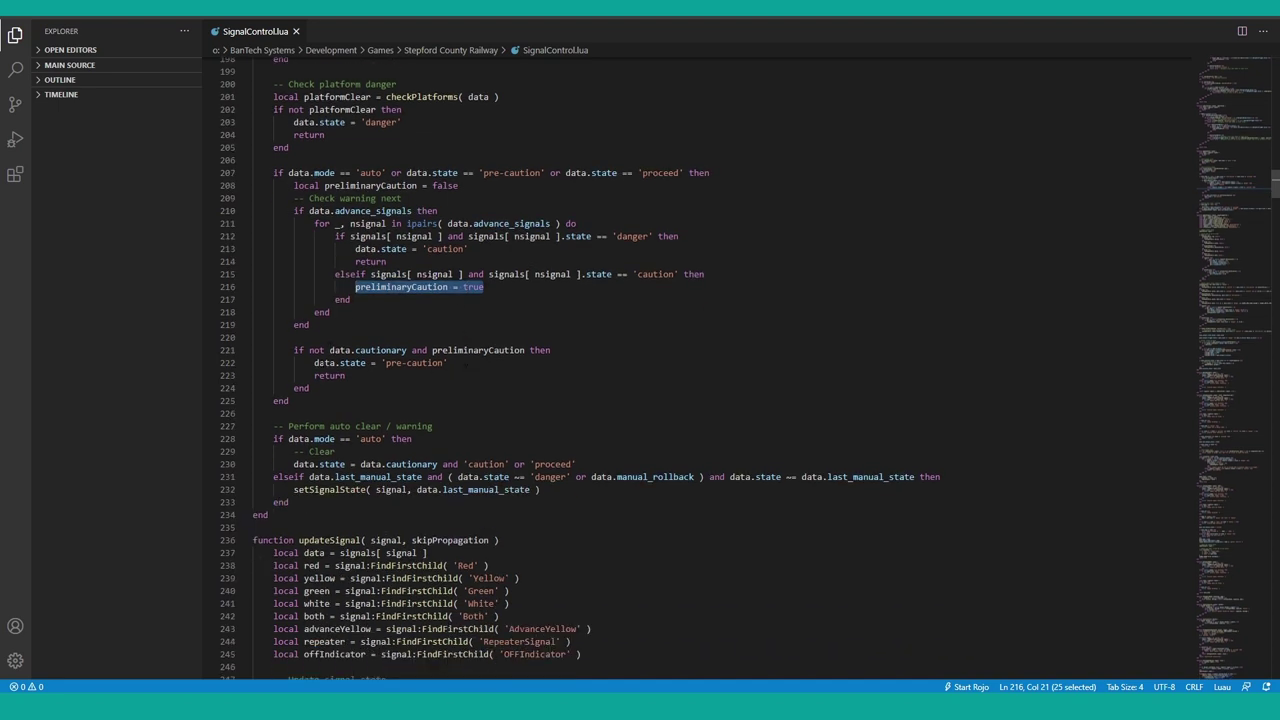
left_click(316, 363)
left_click(396, 350)
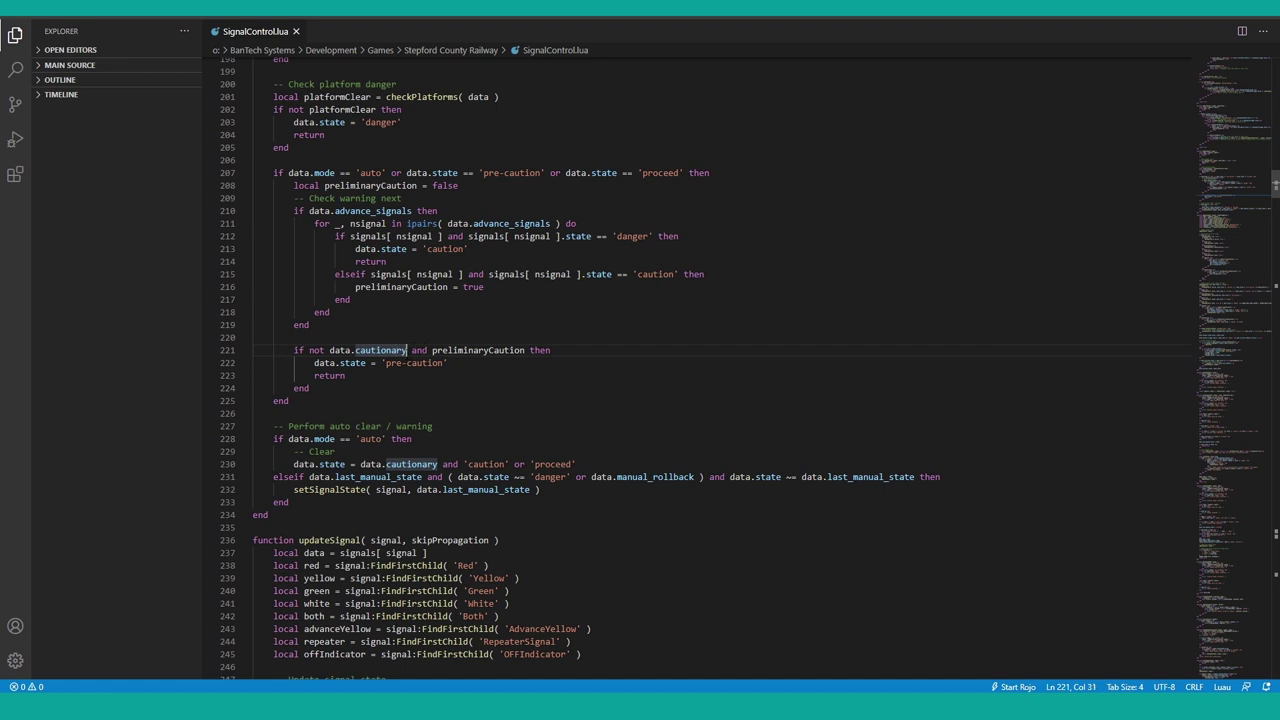
Switch to the LIVE_200810.rbxl scene in Roblox Studio, follow the track to the next gantry, and select signal C059
left_click(310, 706)
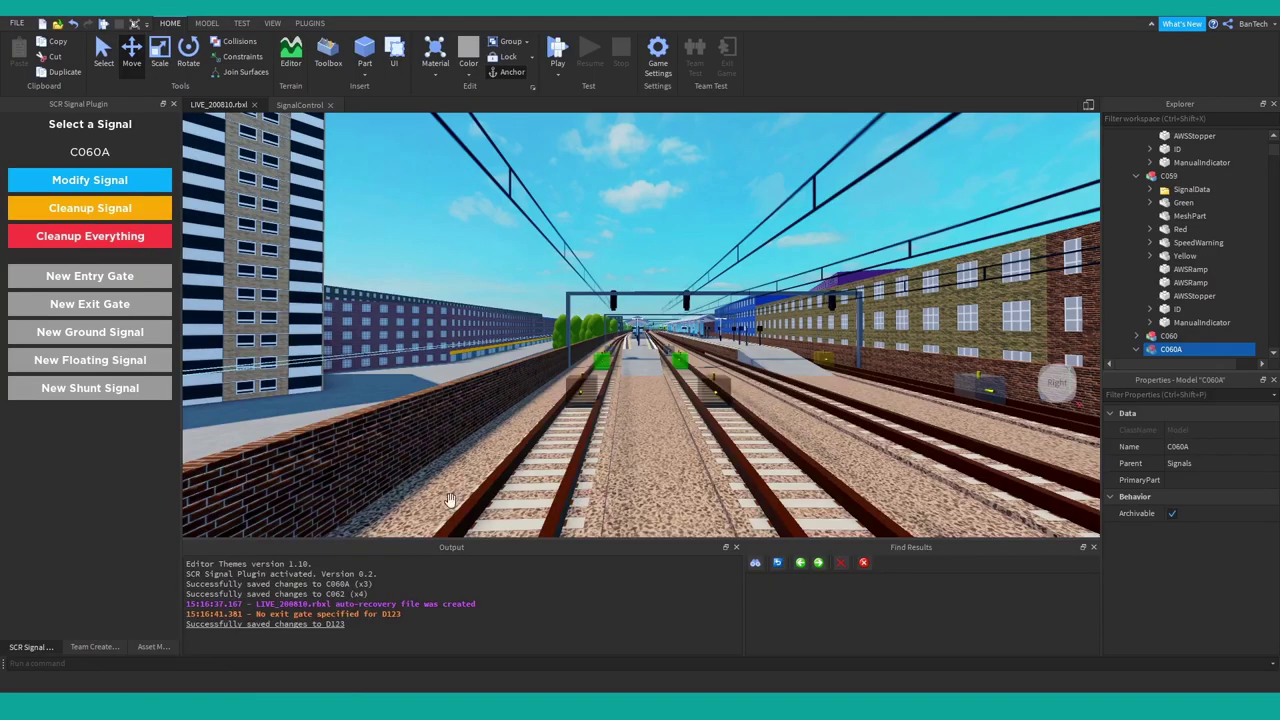
mouse_move(658, 384)
right_mouse_down()
mouse_move(668, 379)
mouse_move(659, 384)
right_mouse_up()
key("e")
key("w")
scroll(657, 383, "up", 5)
scroll(657, 383, "up", 6)
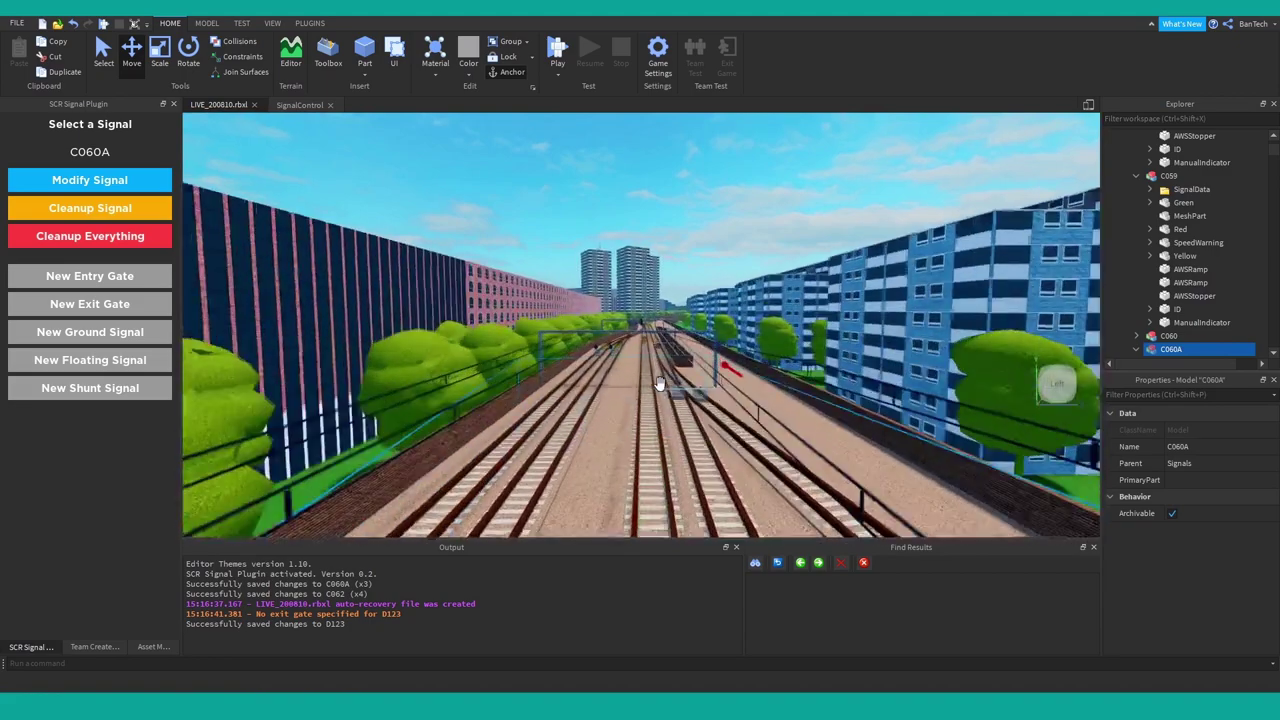
scroll(657, 383, "up", 6)
left_click(640, 360)
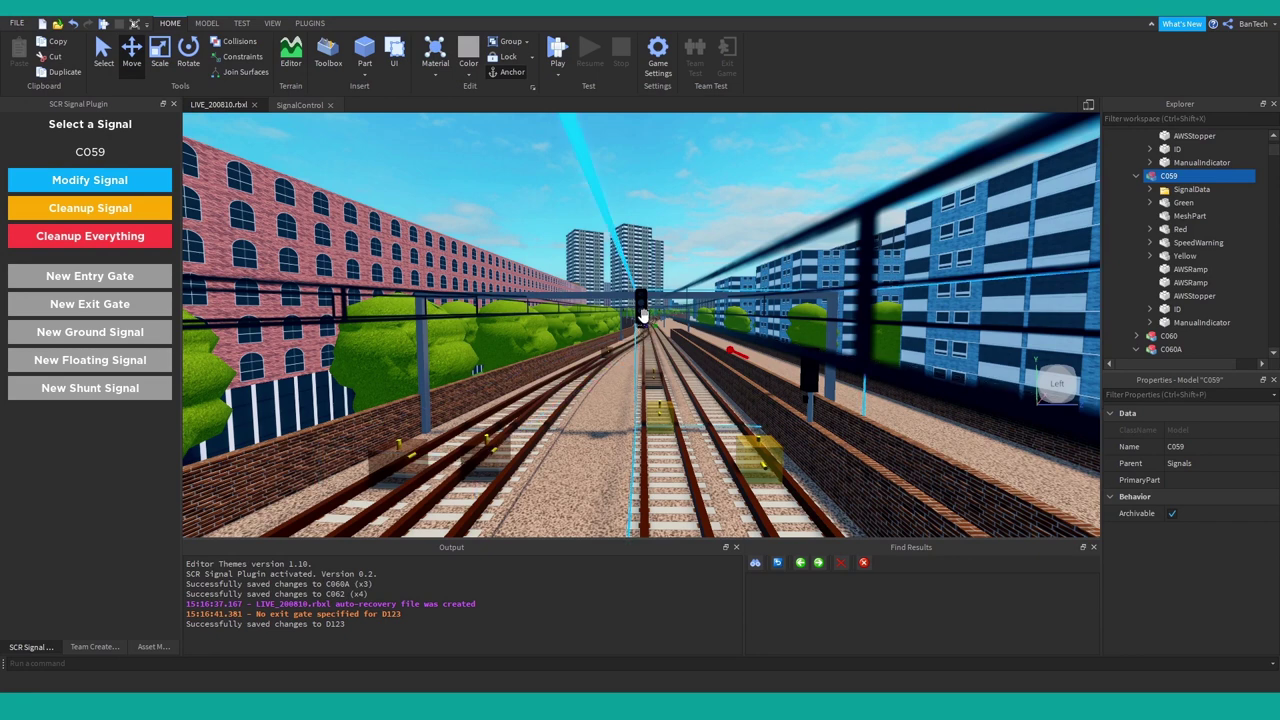
Return to SignalControl.lua in Visual Studio Code and examine how preliminaryCaution leads to the 'pre-caution' state and return
mouse_move(114, 705)
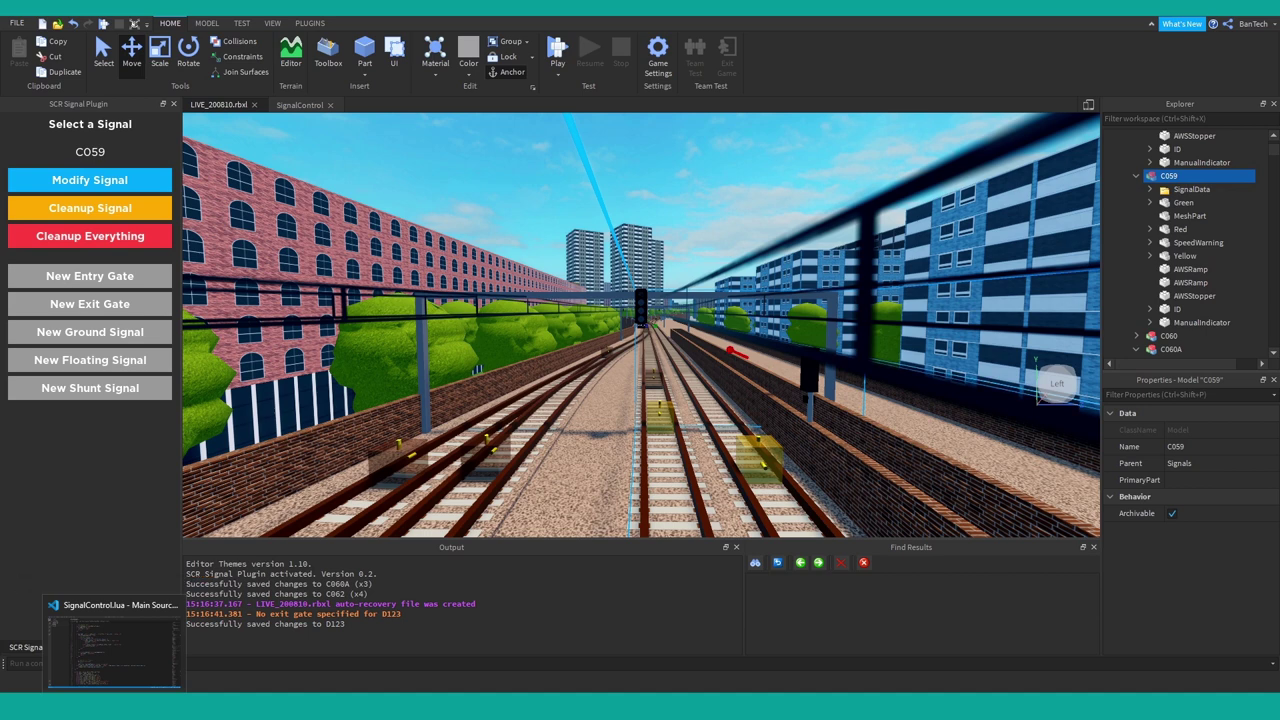
left_click(114, 705)
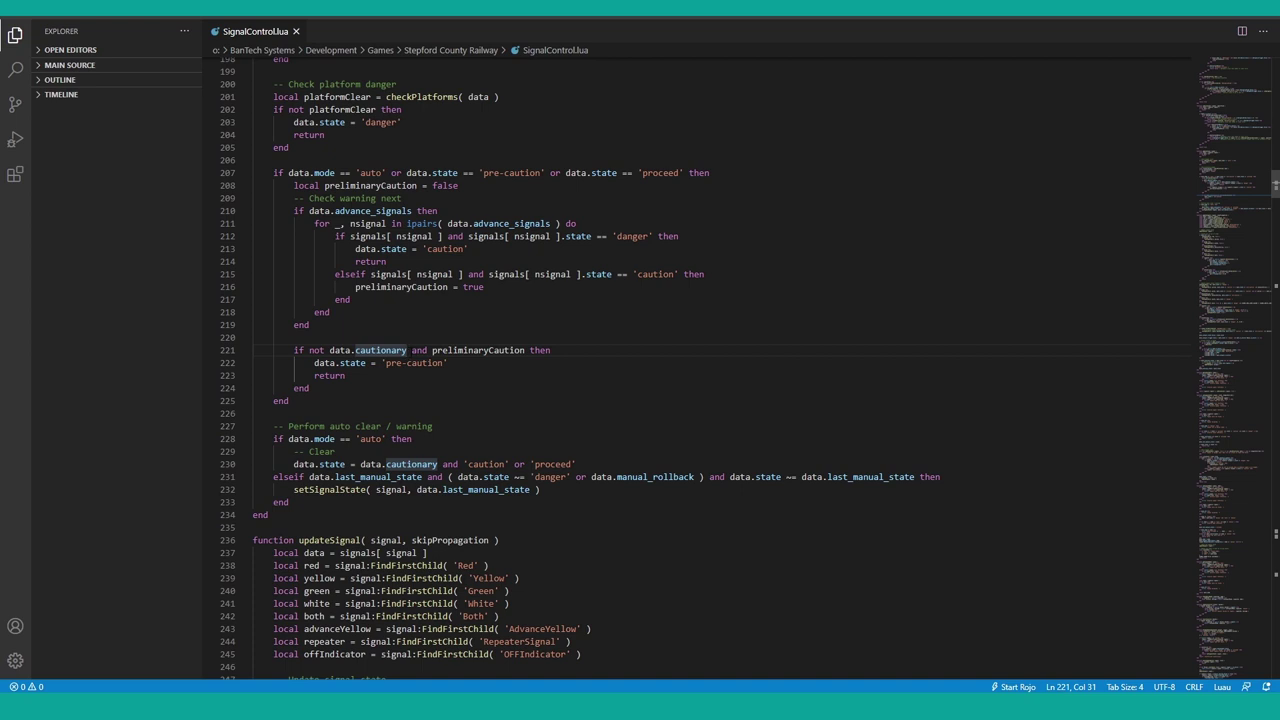
double_click(455, 350)
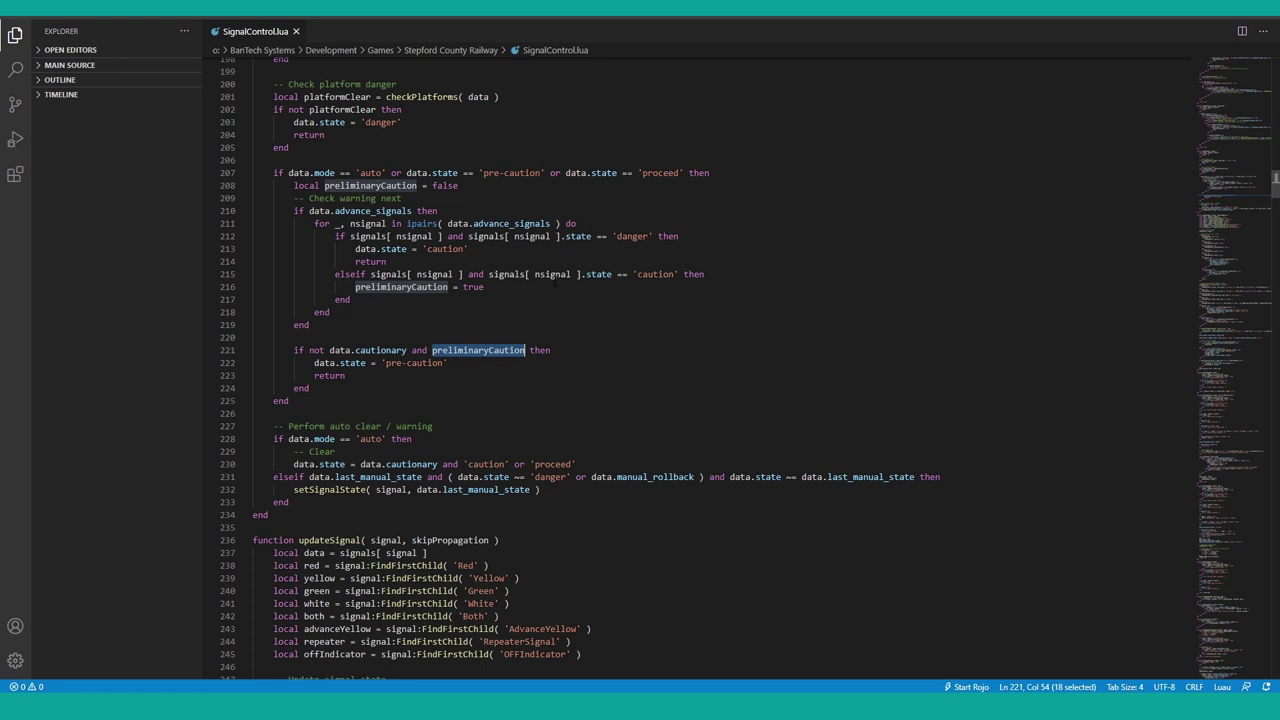
left_click_drag(346, 376, 316, 364)
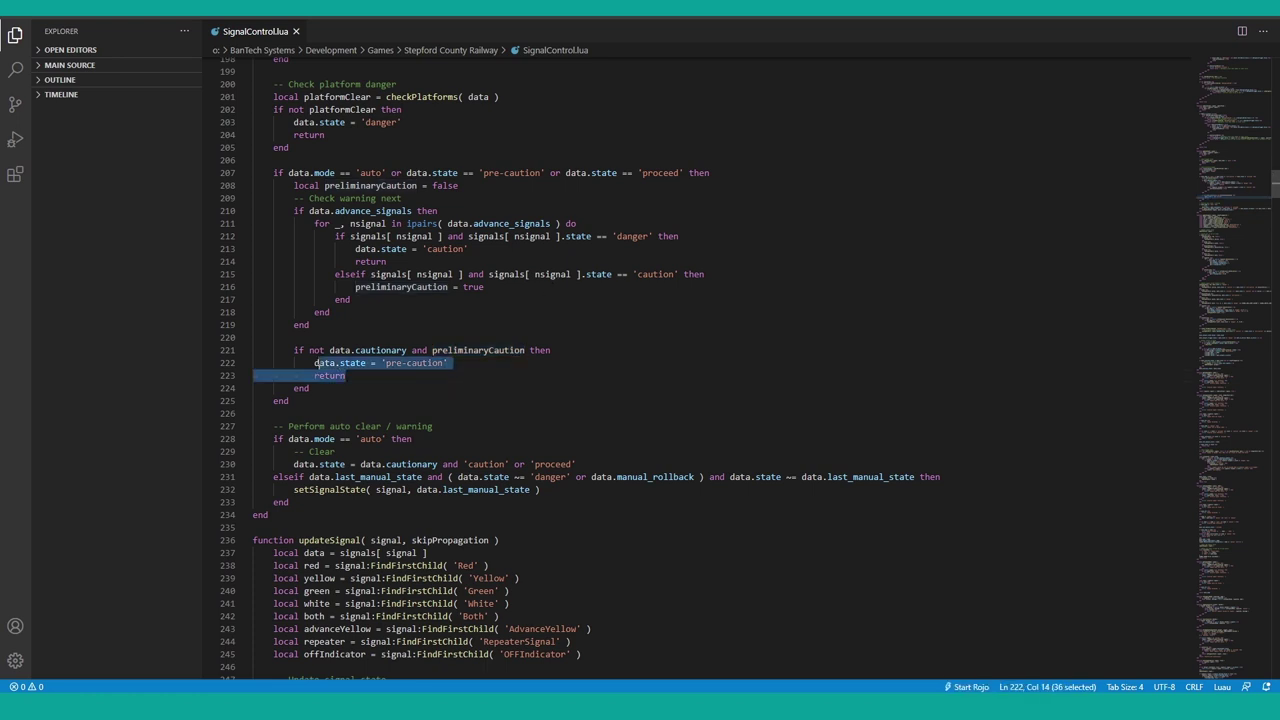
left_click(340, 350)
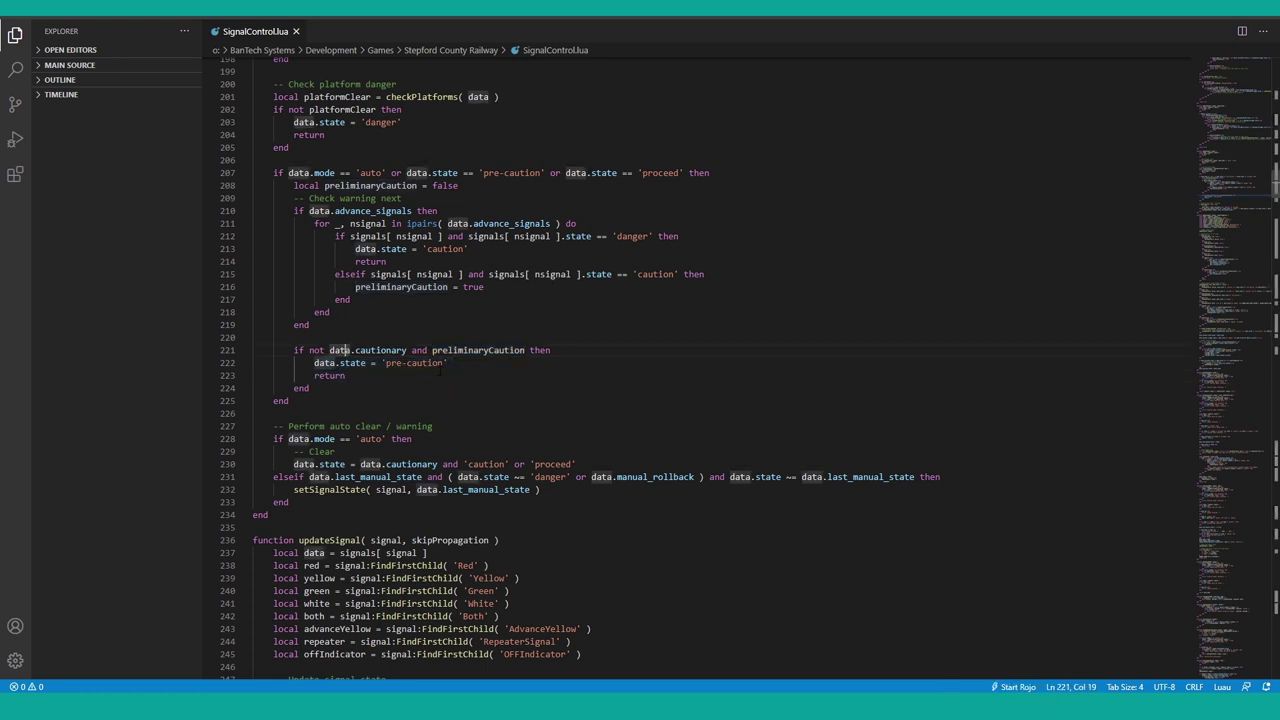
left_click(460, 364)
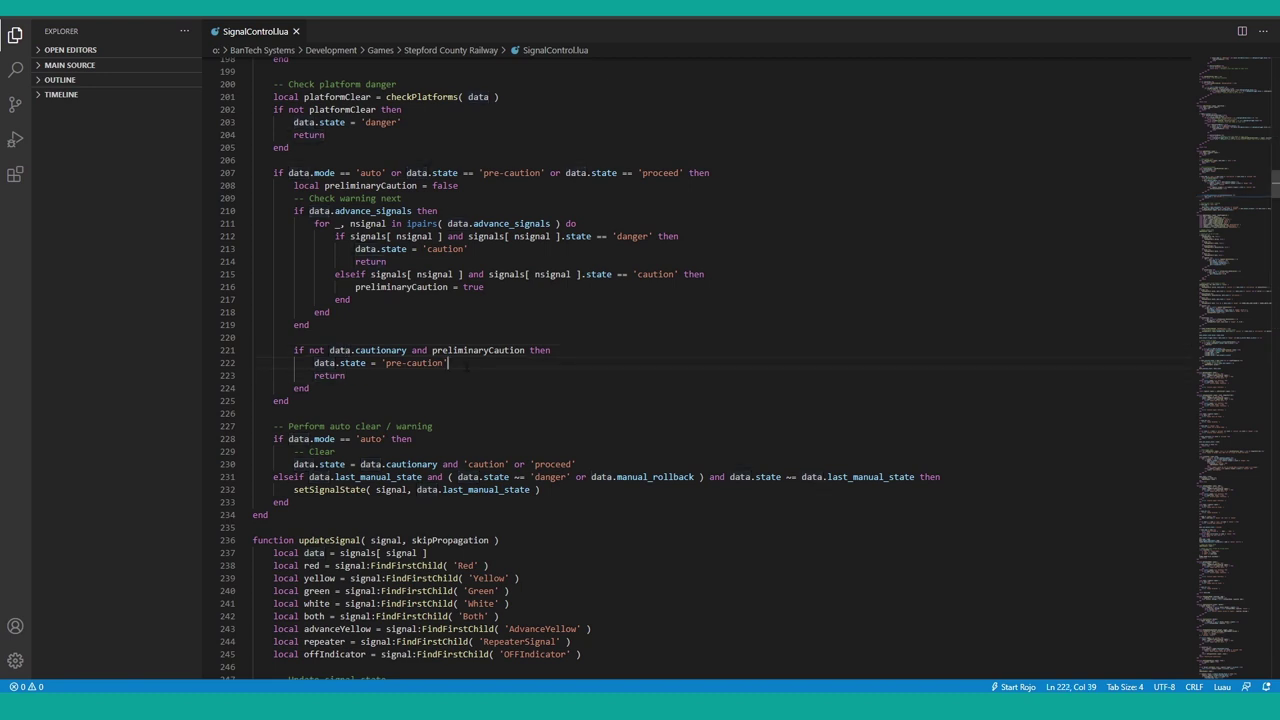
left_click_drag(355, 287, 484, 287)
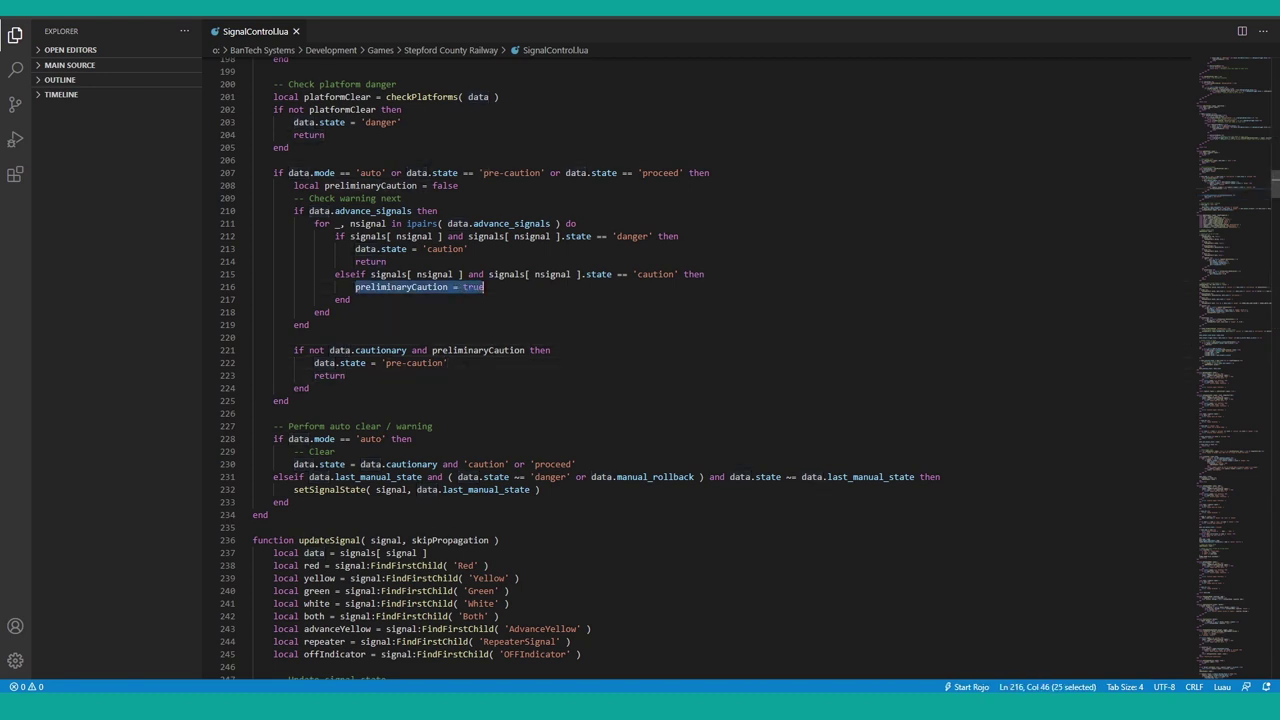
left_click(490, 287)
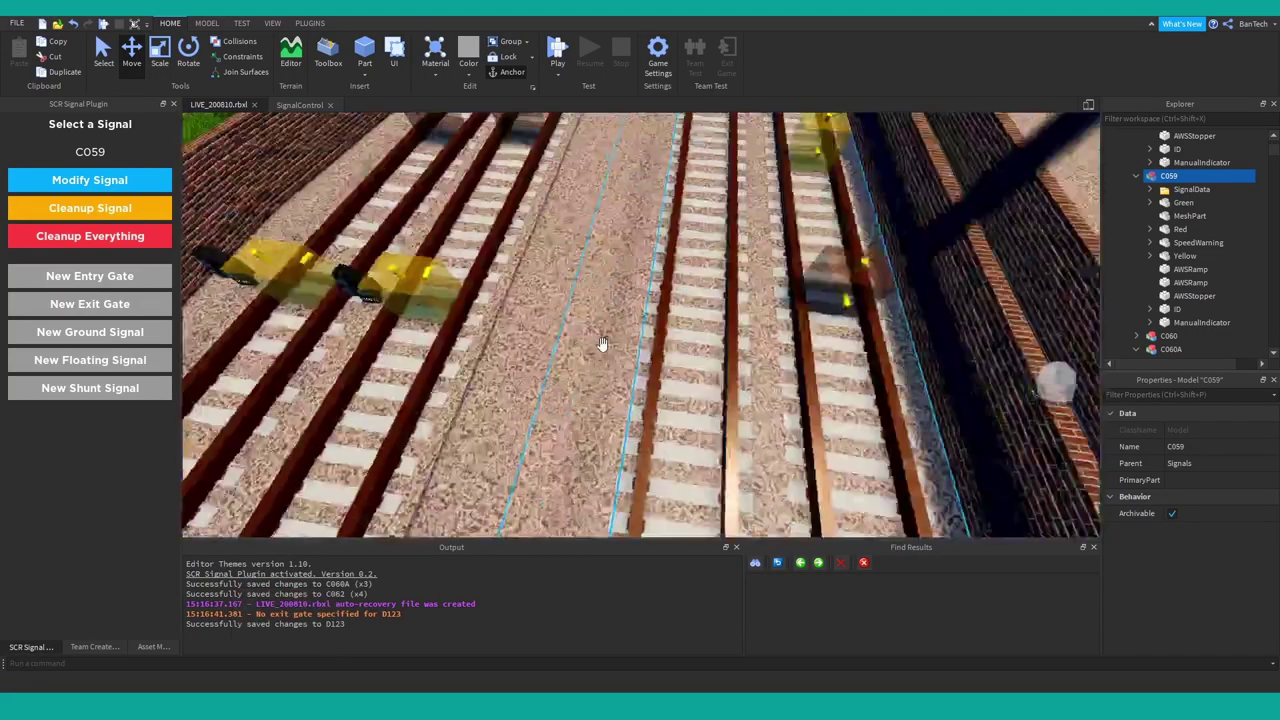
Switch to the Roblox Studio scene and survey the diverging tracks and gantries beyond signal C059 from above
scroll(603, 338, "down", 5)
scroll(603, 338, "down", 5)
scroll(608, 340, "up", 5)
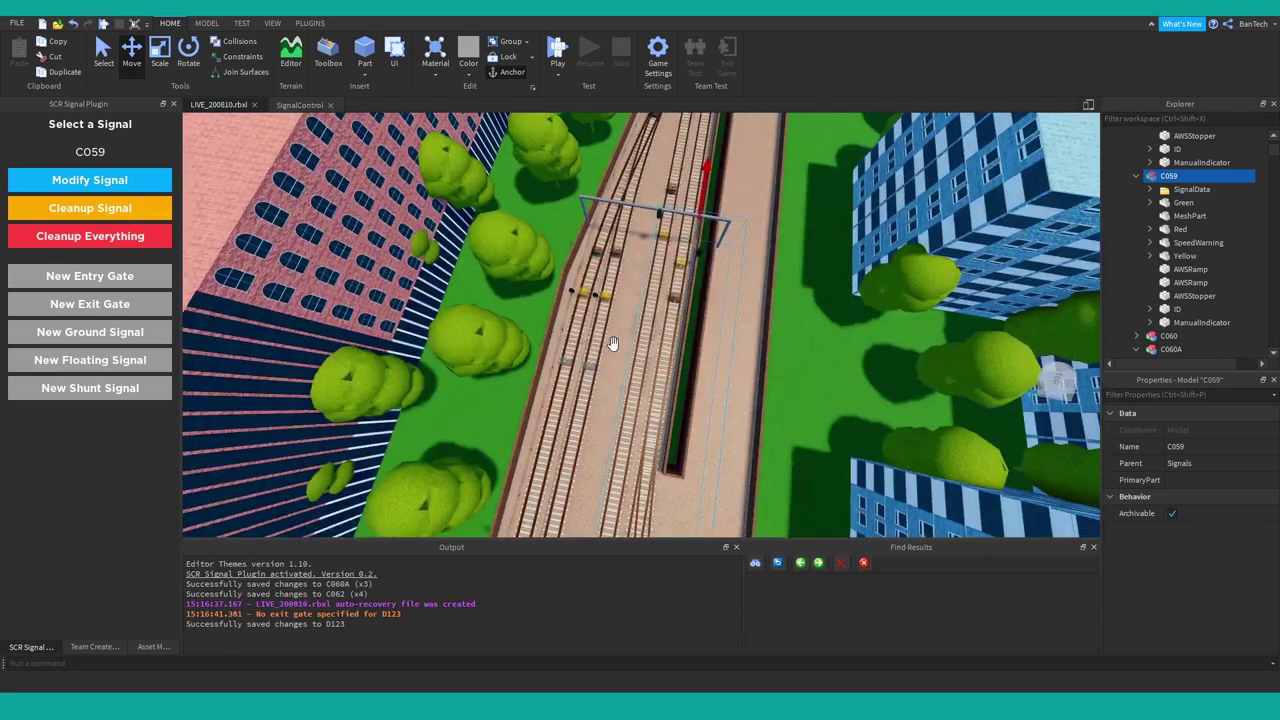
right_click_drag(683, 308, 688, 324)
key("w")
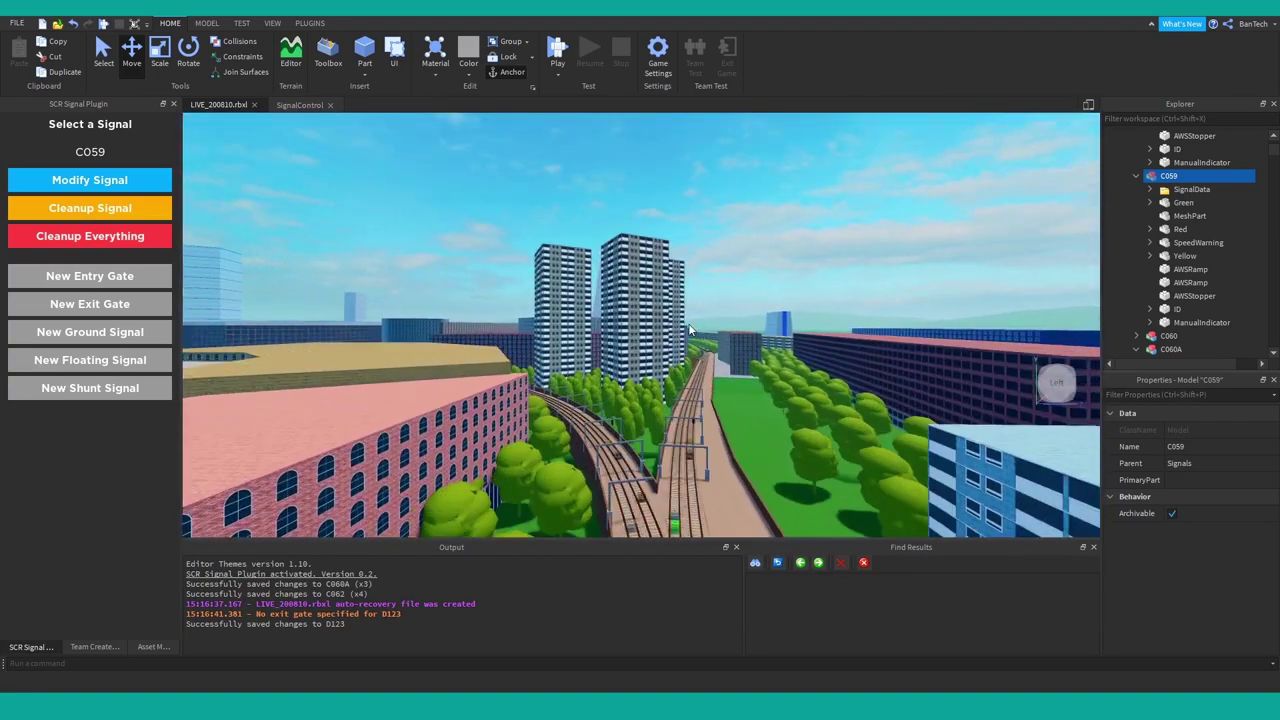
key("w")
right_click_drag(689, 324, 689, 334)
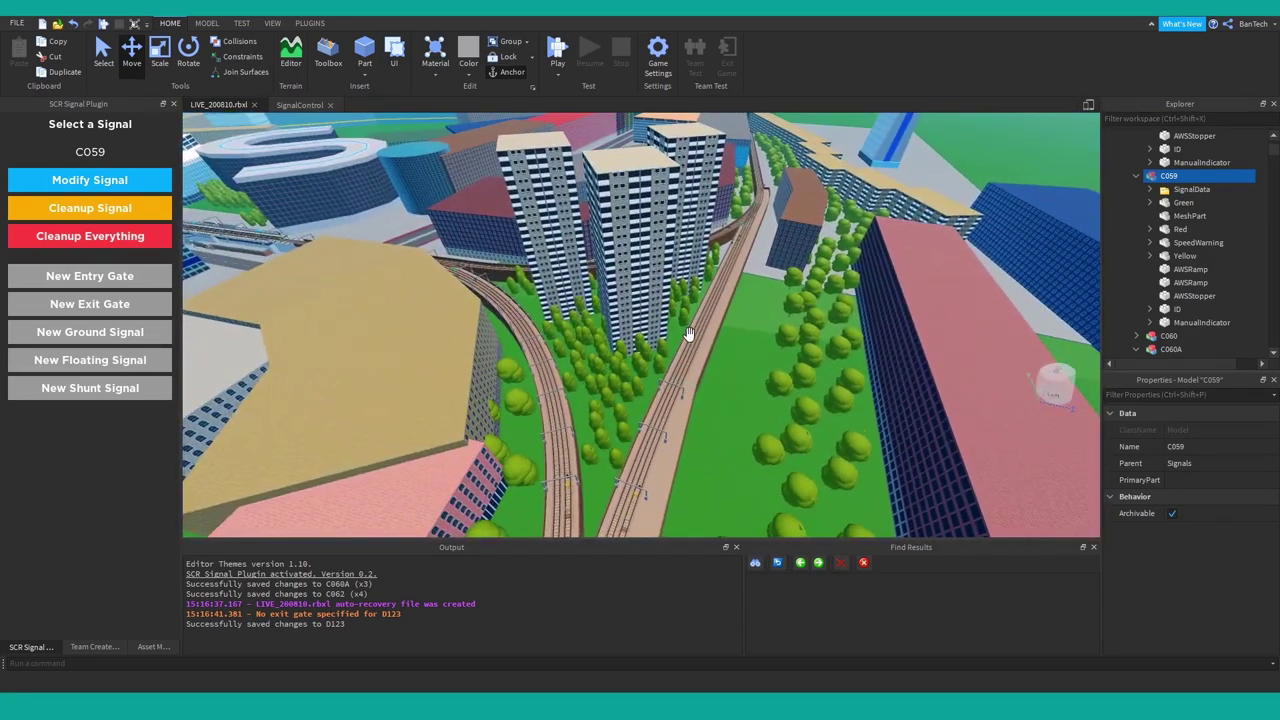
scroll(689, 334, "up", 4)
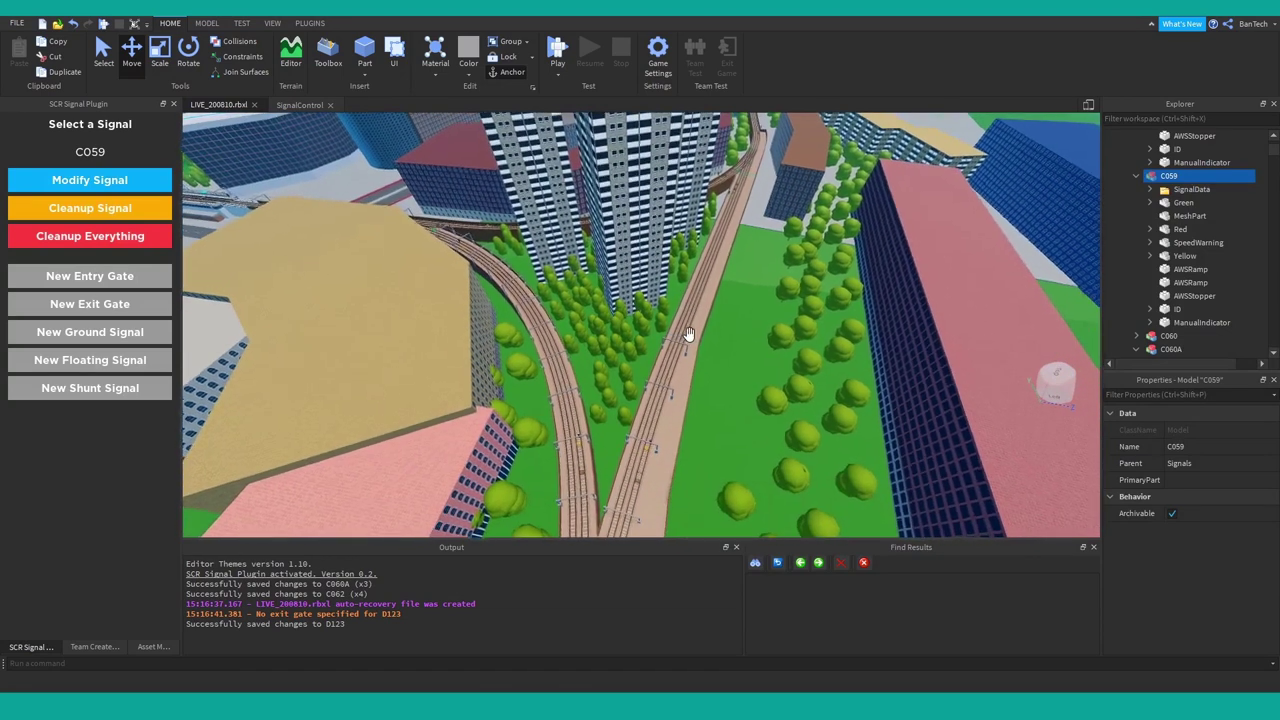
scroll(560, 310, "down", 2)
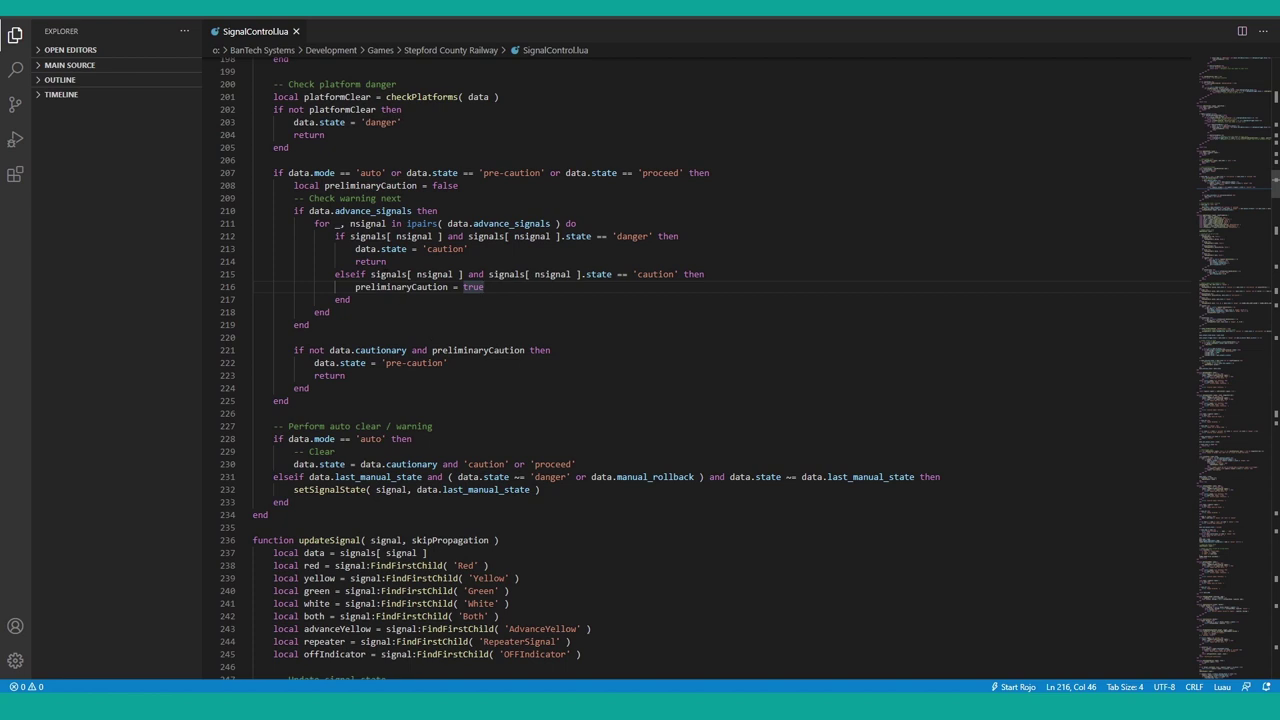
Return to SignalControl.lua in Visual Studio Code and examine the 'caution' assignment with its return and the preliminaryCaution = true branch
left_click_drag(410, 262, 356, 249)
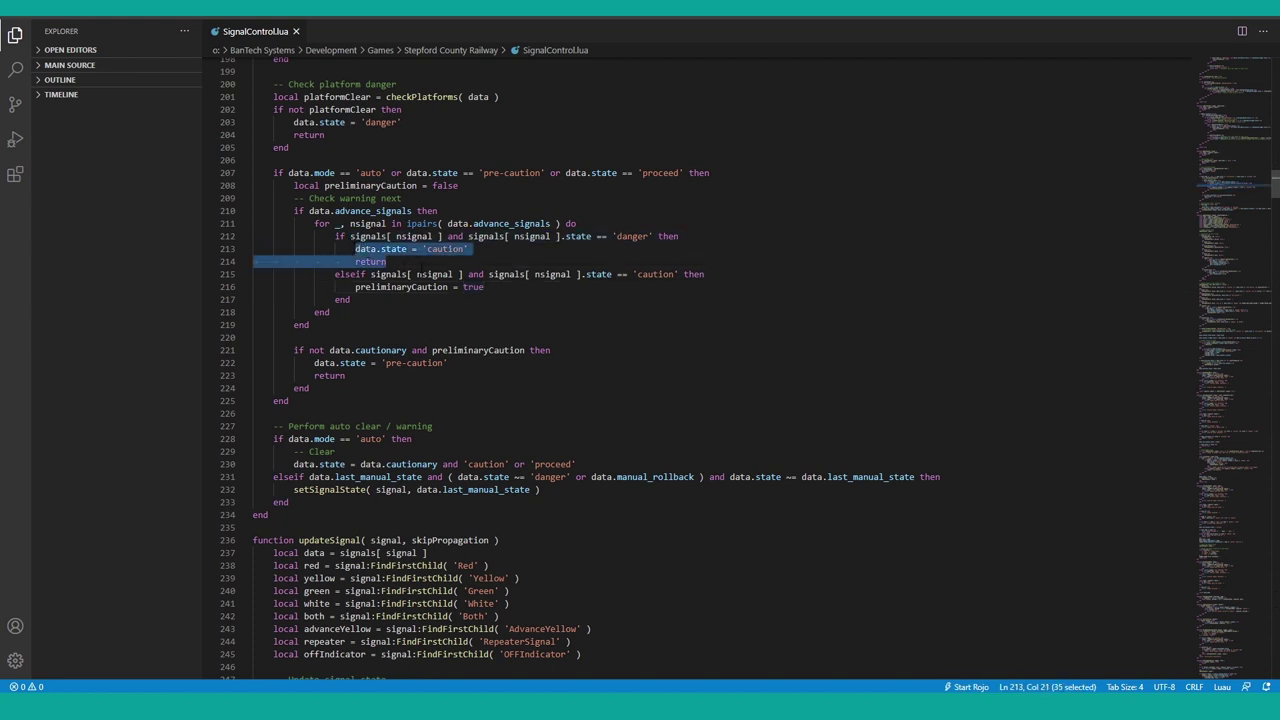
left_click(422, 263)
left_click(494, 297)
left_click(492, 288)
left_click_drag(361, 288, 468, 288)
left_click(485, 287)
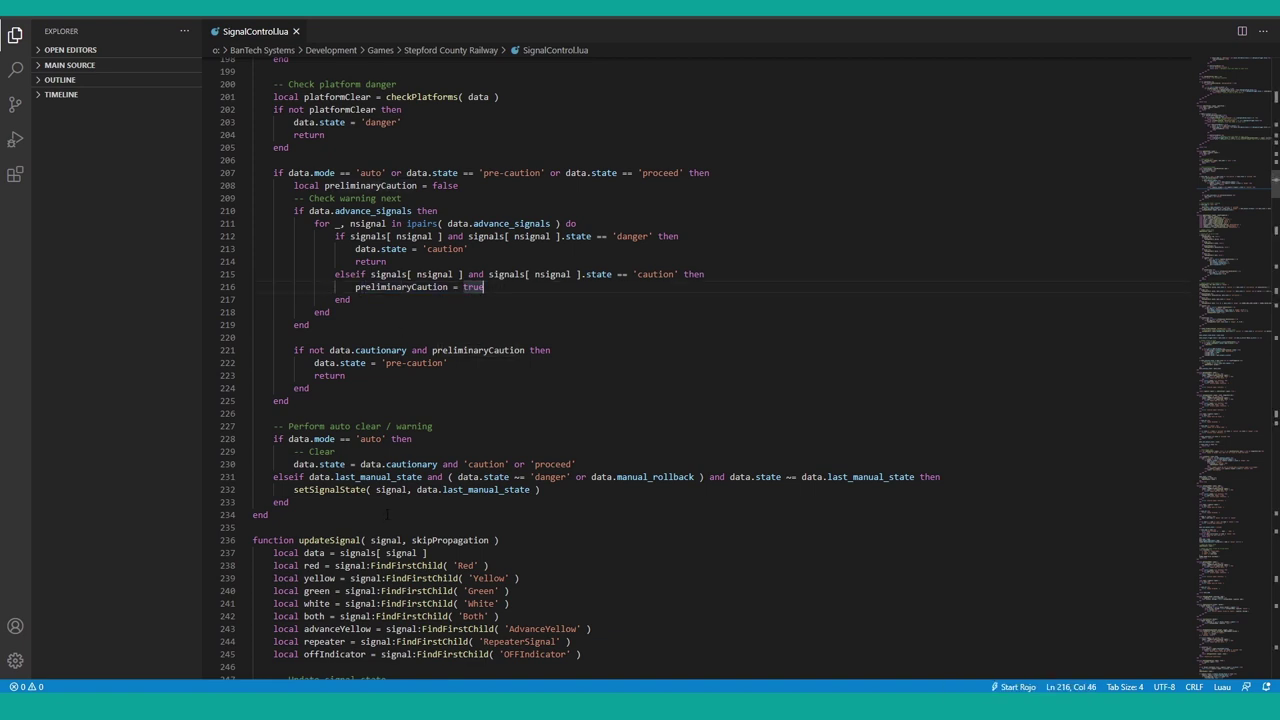
Compare the 'caution', 'danger' and 'pre-caution' state assignments in updateState, including the preliminaryCaution condition and the next signal's 'caution' check
scroll(420, 426, "down", 3)
scroll(395, 316, "down", 3)
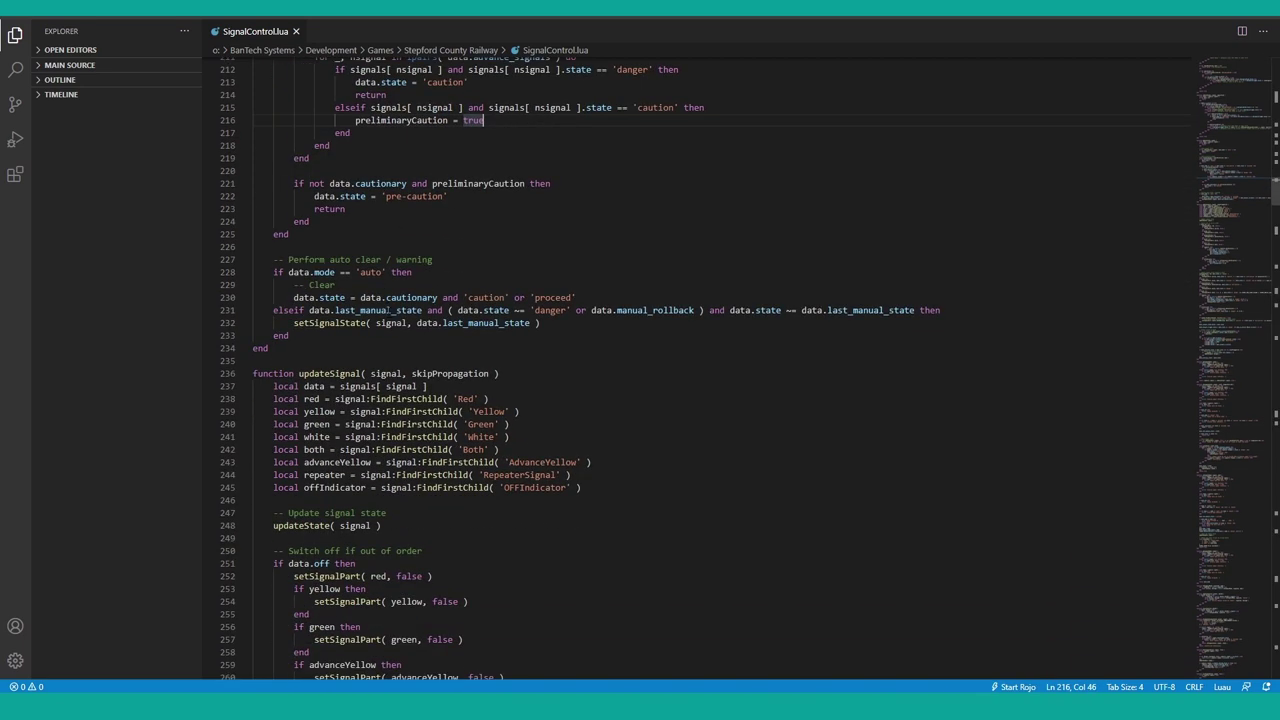
scroll(395, 316, "up", 6)
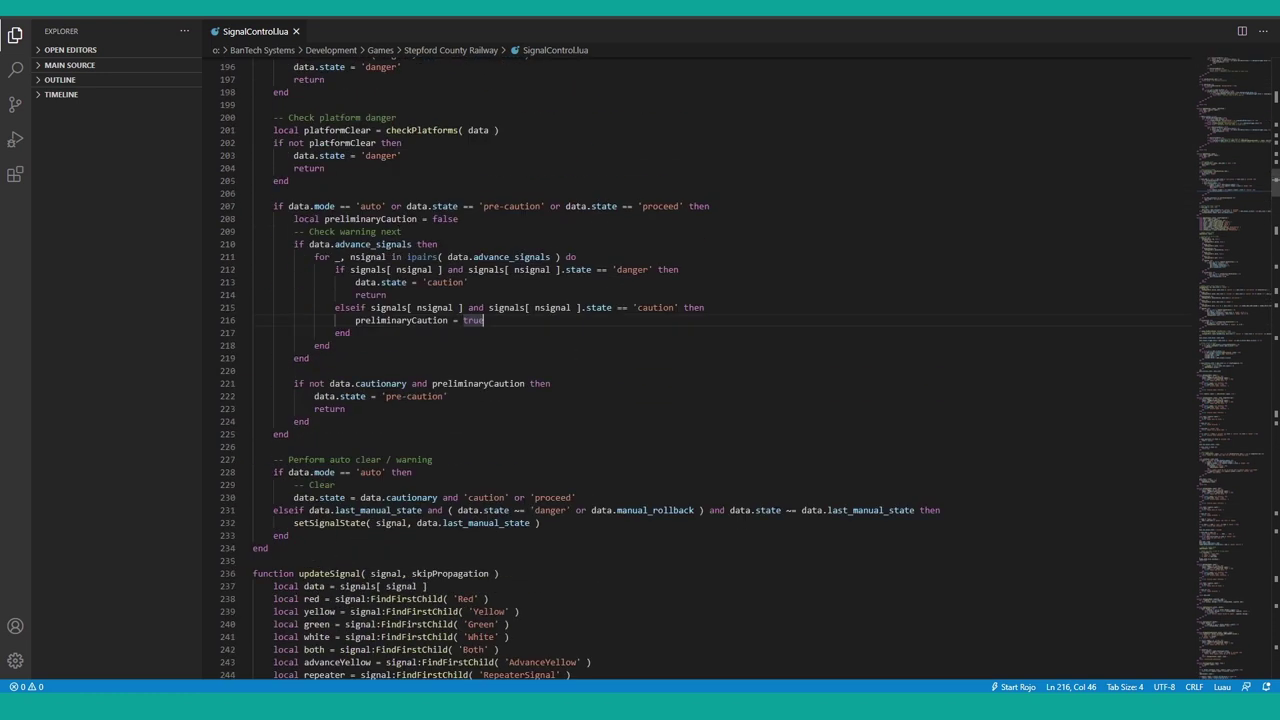
left_click_drag(468, 282, 355, 282)
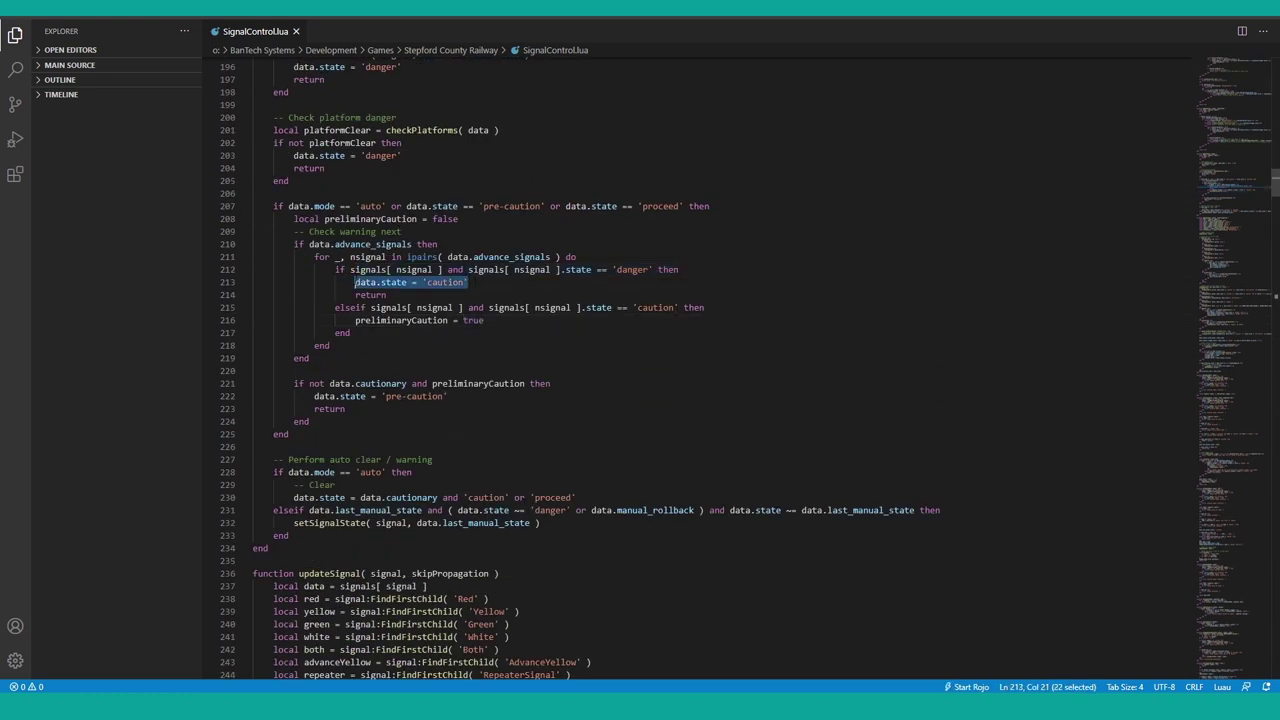
left_click_drag(396, 155, 304, 155)
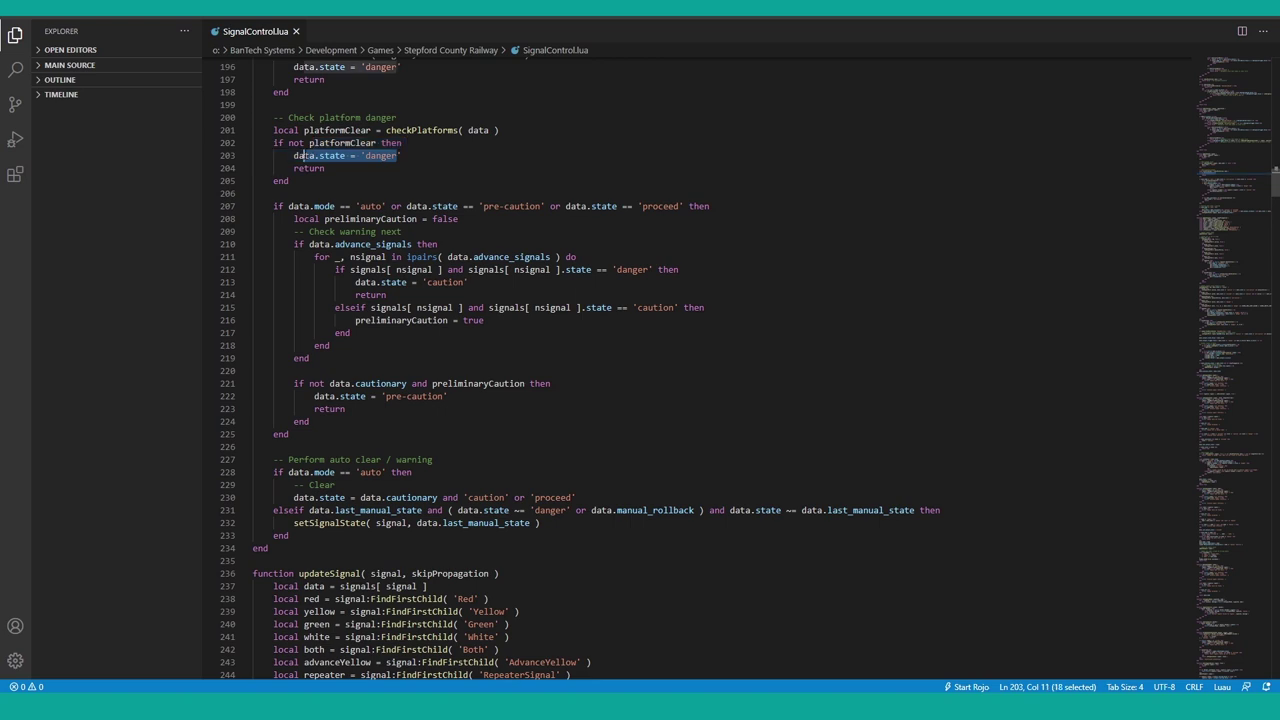
scroll(304, 155, "down", 1)
left_click_drag(448, 362, 324, 362)
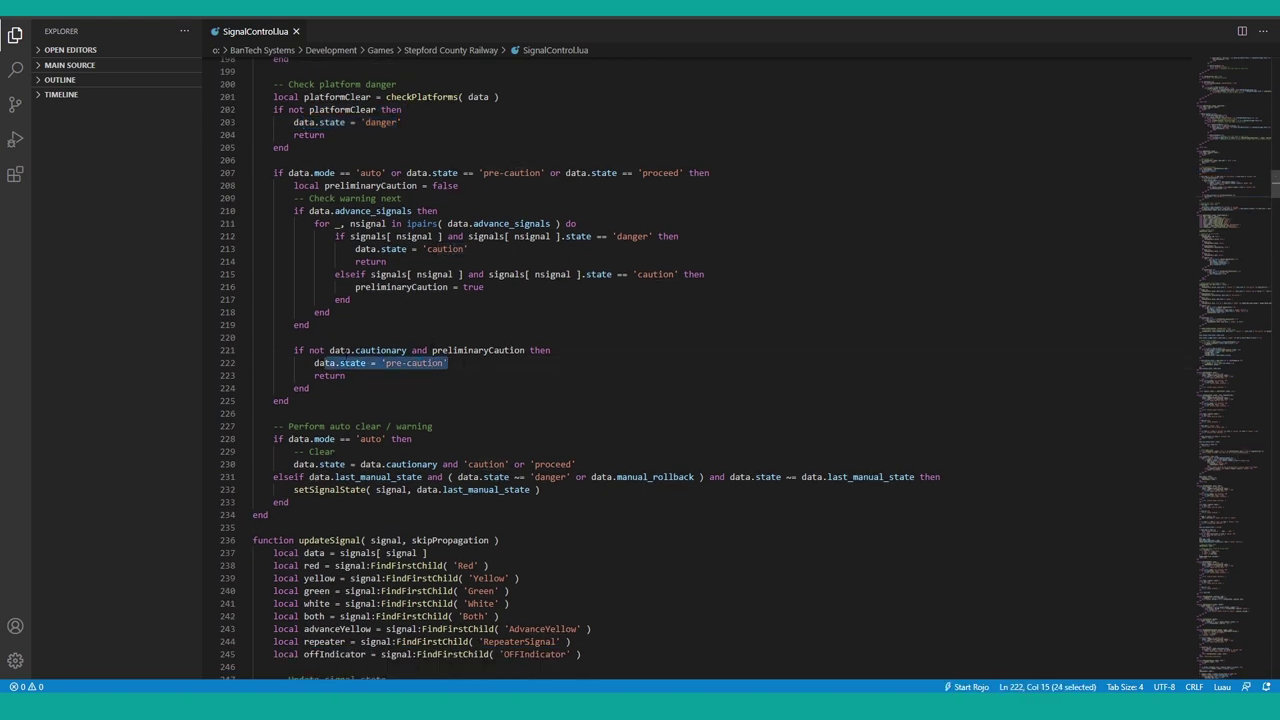
left_click(469, 351)
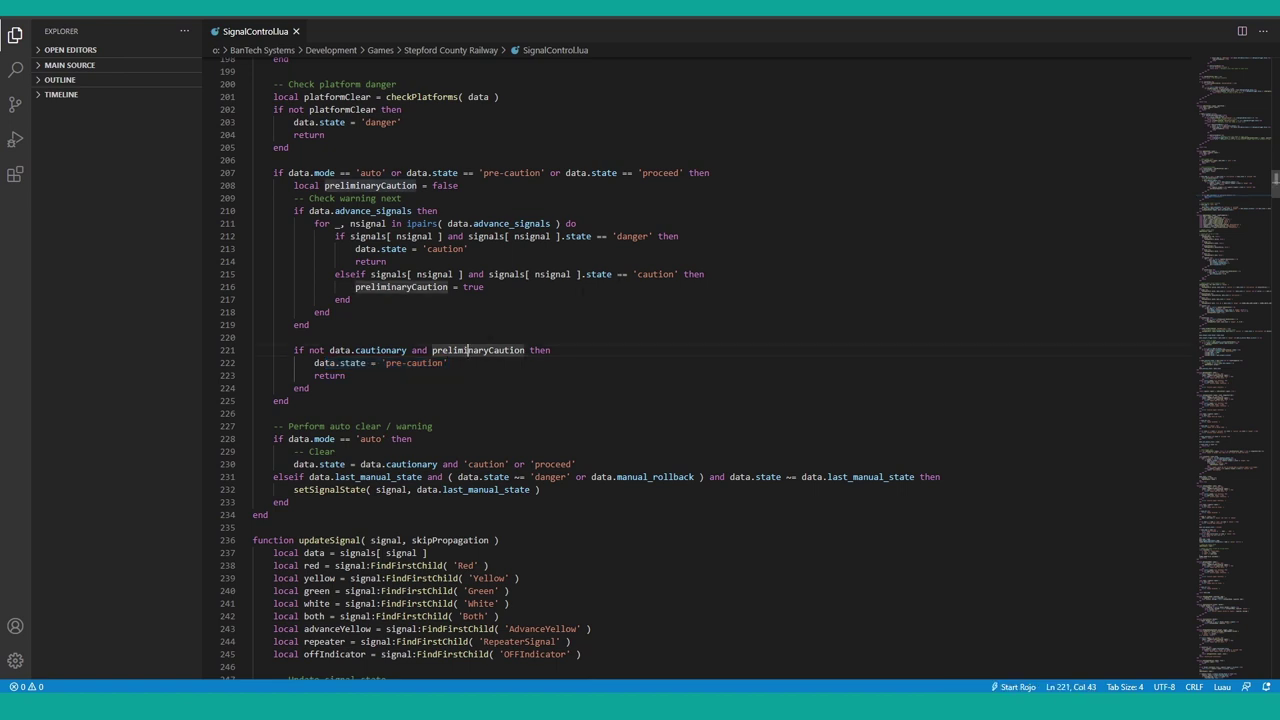
double_click(655, 274)
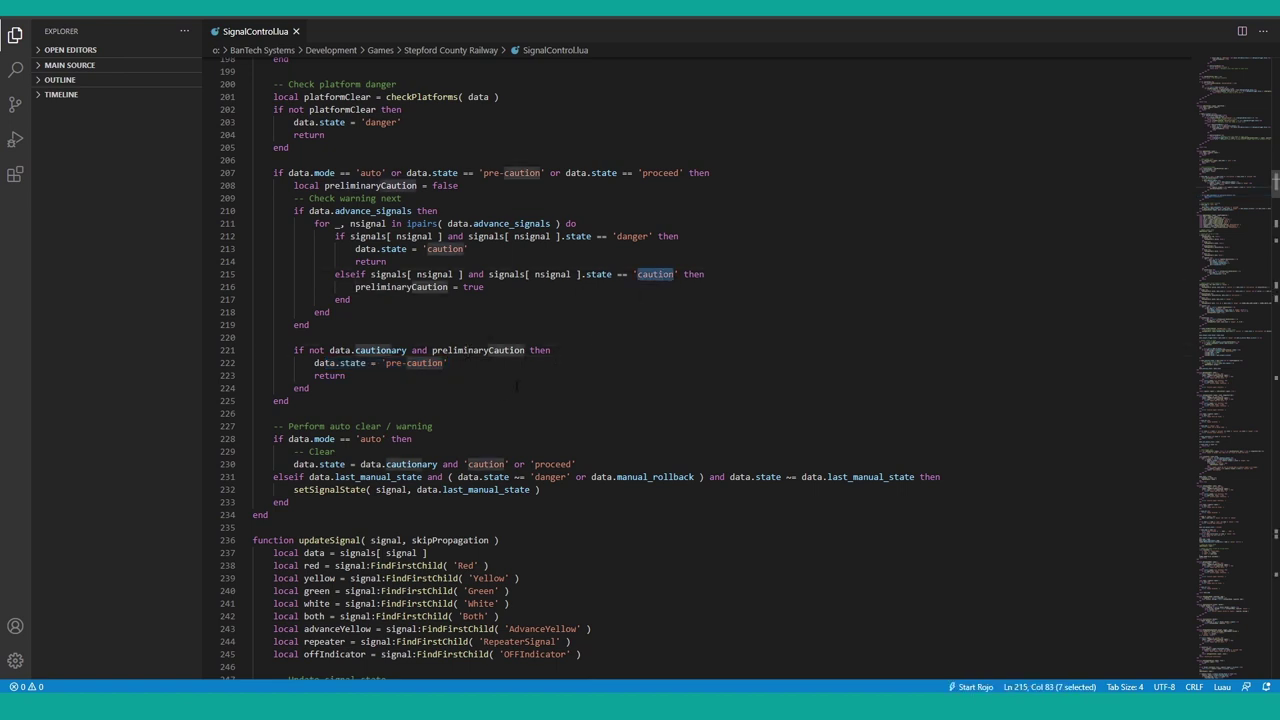
Examine the auto clear/warning block, covering the data.mode == 'auto' check and the data.cautionary choice between 'caution' and 'proceed'
scroll(500, 393, "down", 3)
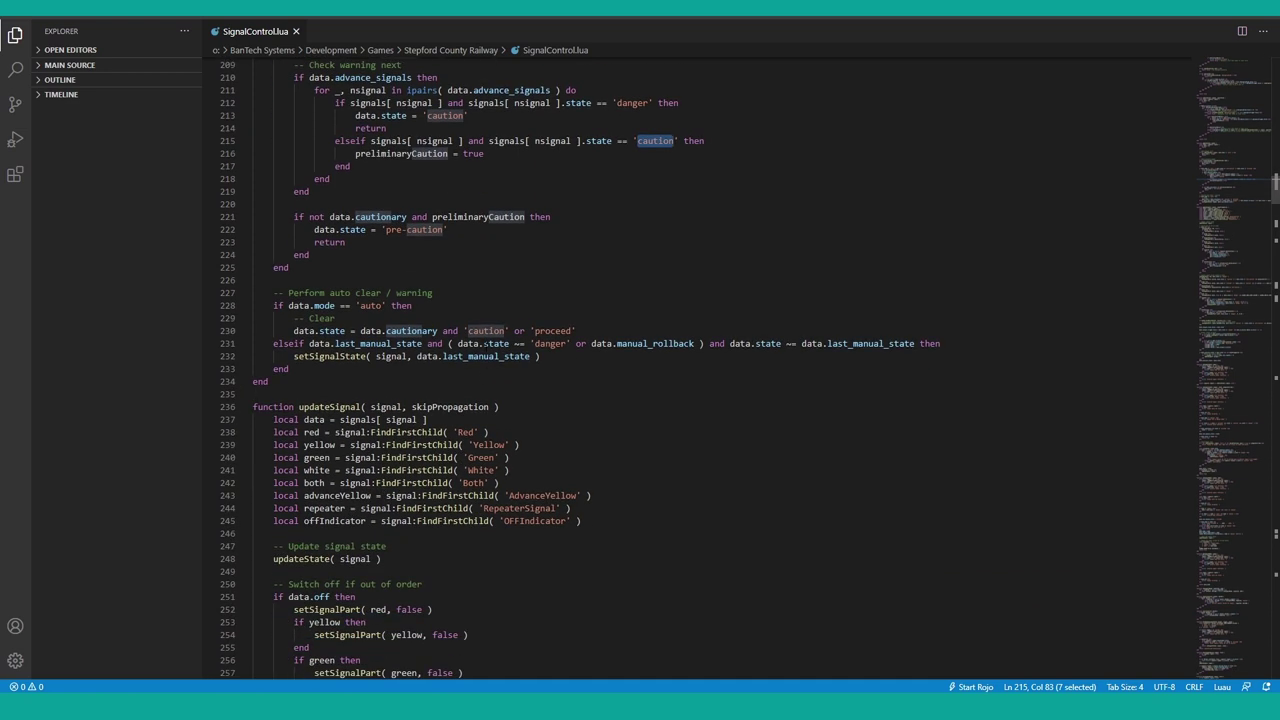
left_click(278, 293)
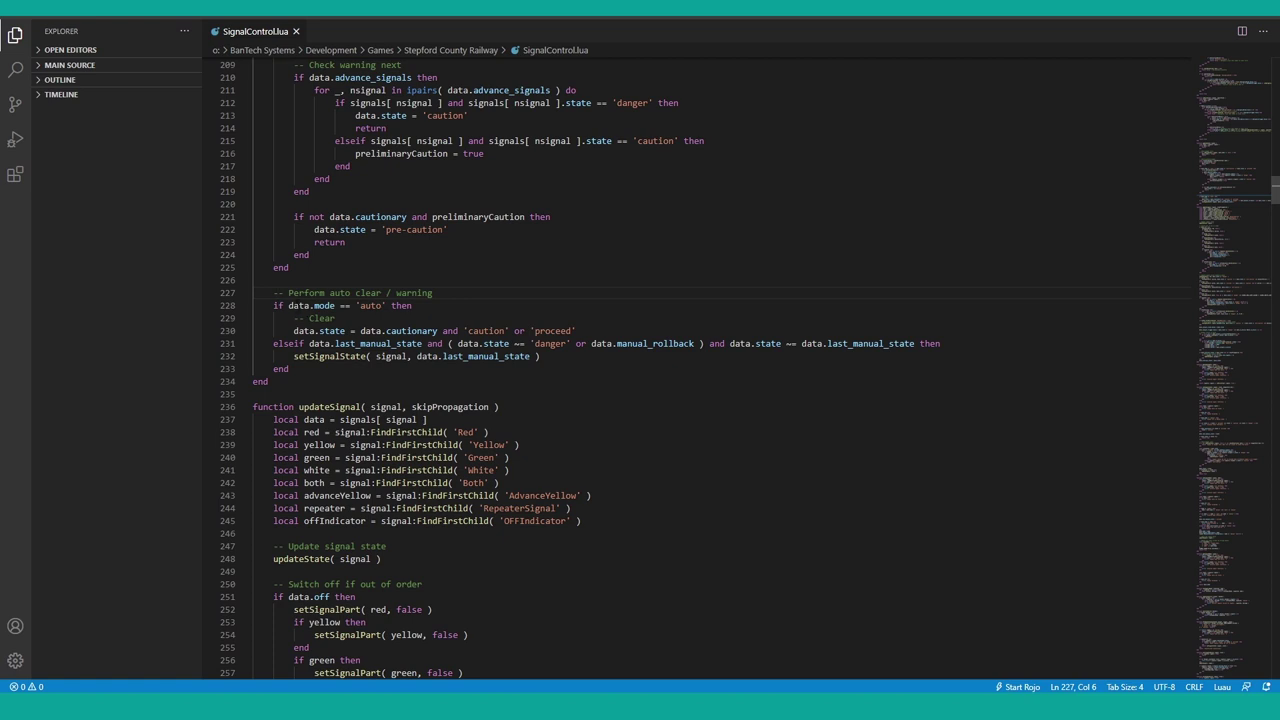
left_click_drag(289, 305, 386, 305)
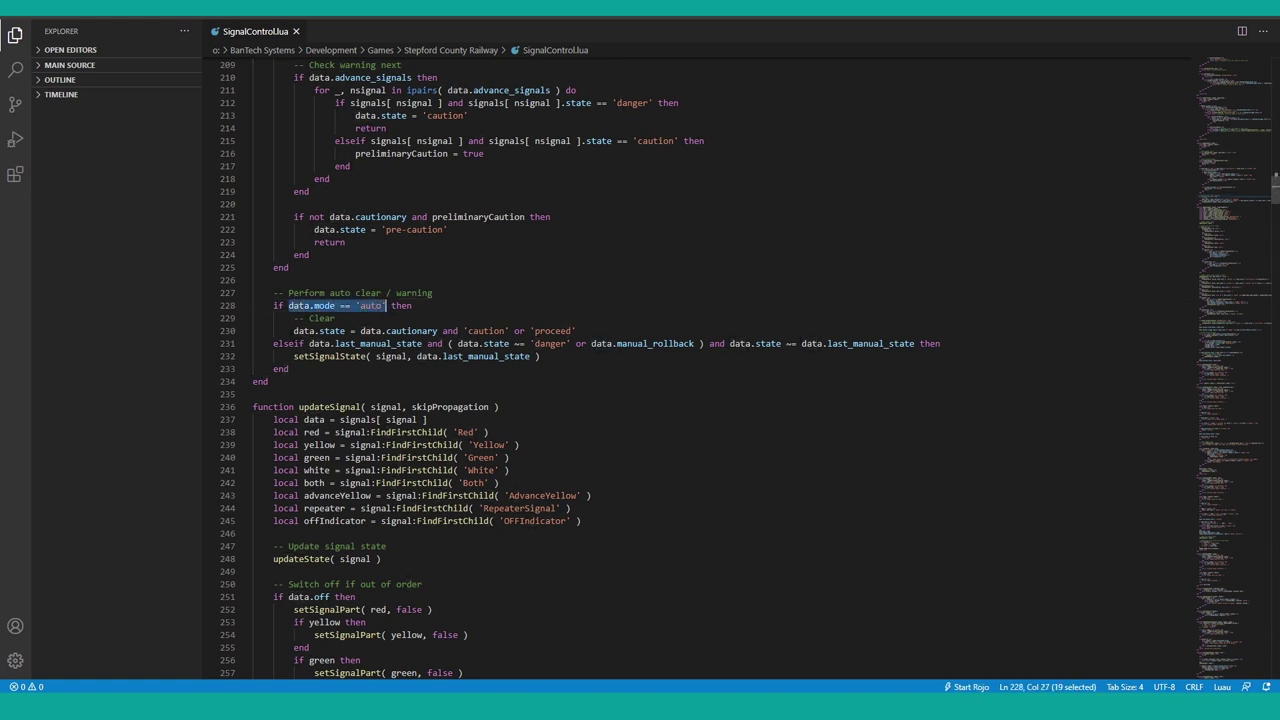
left_click_drag(294, 331, 331, 331)
left_click_drag(509, 331, 360, 331)
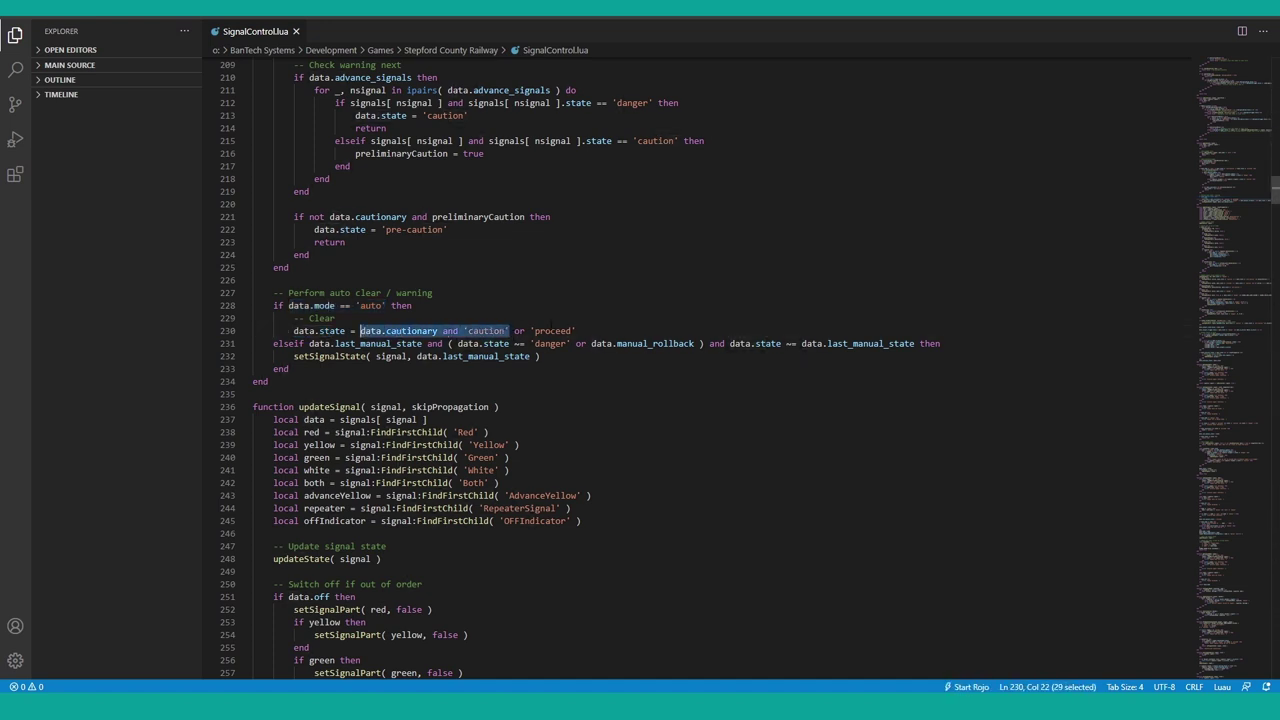
left_click_drag(588, 331, 530, 331)
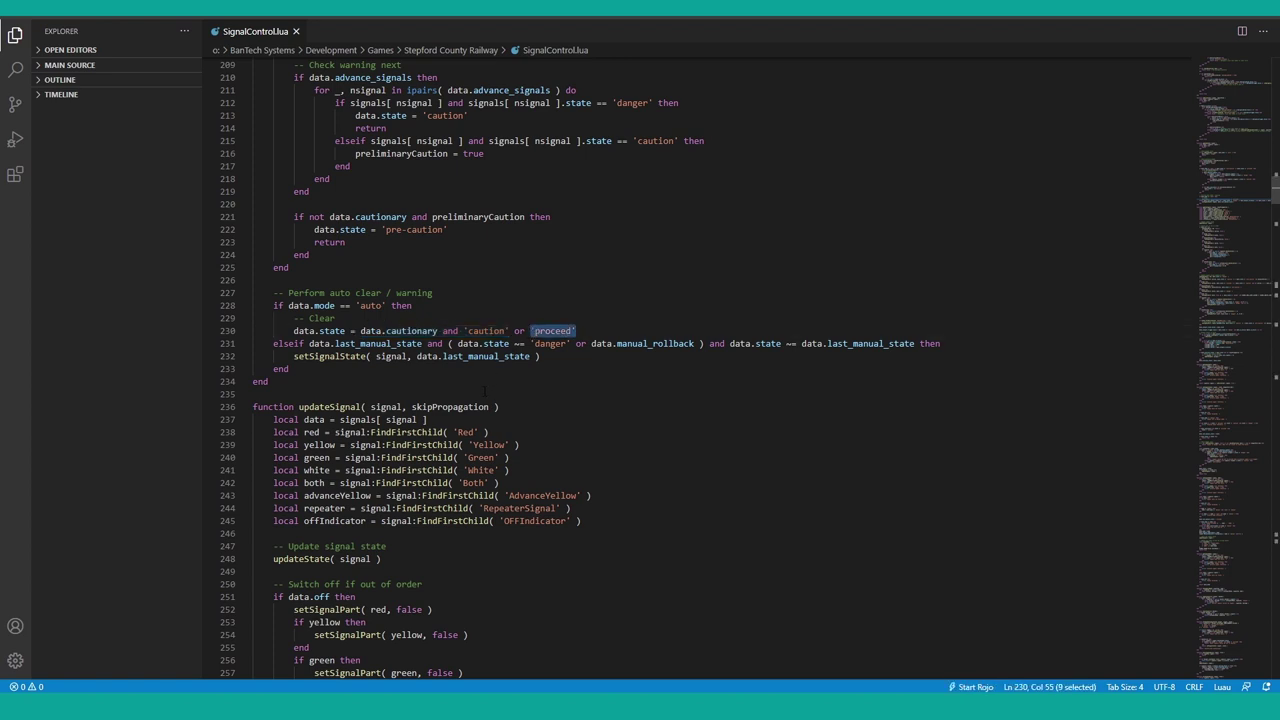
scroll(428, 373, "down", 1)
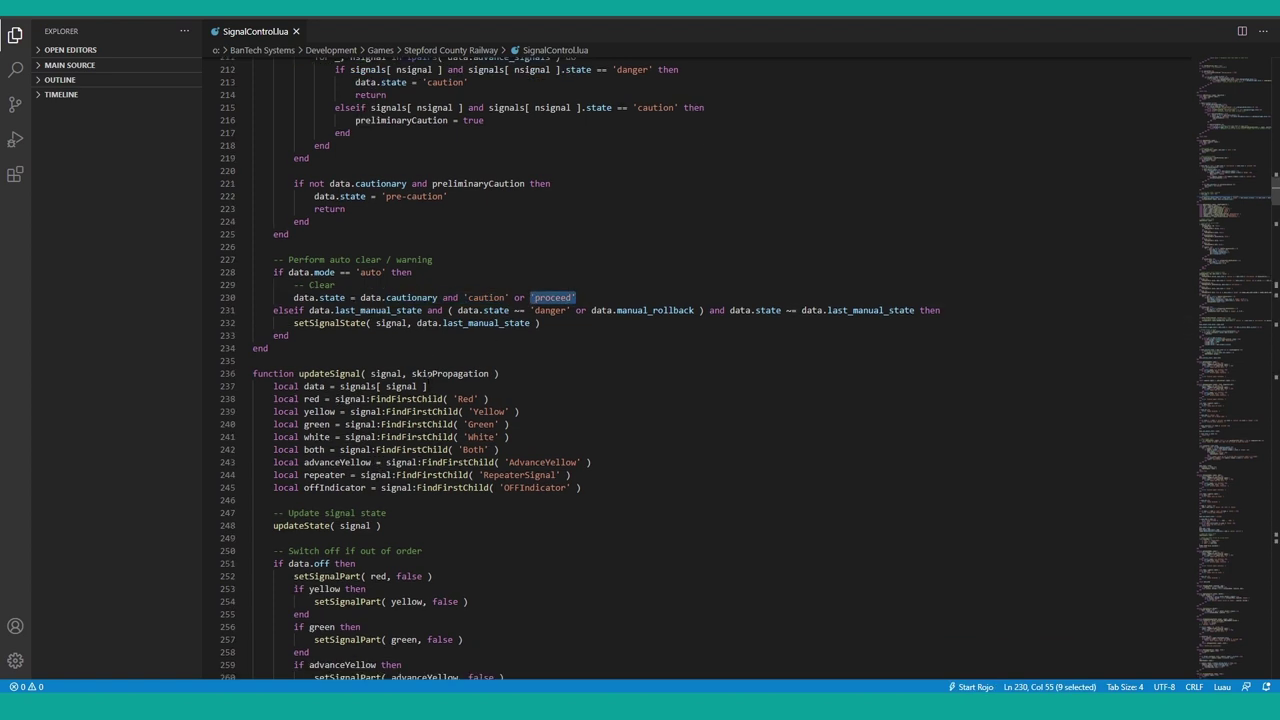
left_click(340, 310)
left_click(340, 272)
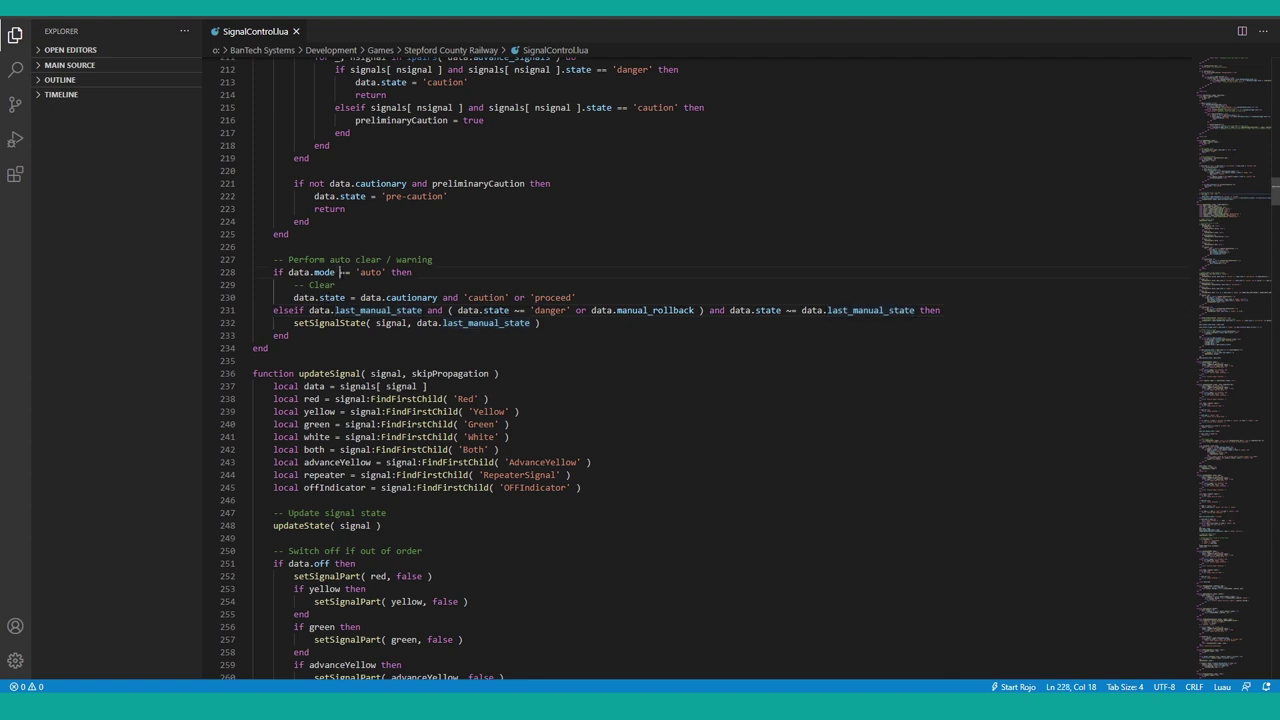
Examine the last_manual_state condition and highlight the setSignalState( signal, data.last_manual_state ) call beneath it
left_click(400, 310)
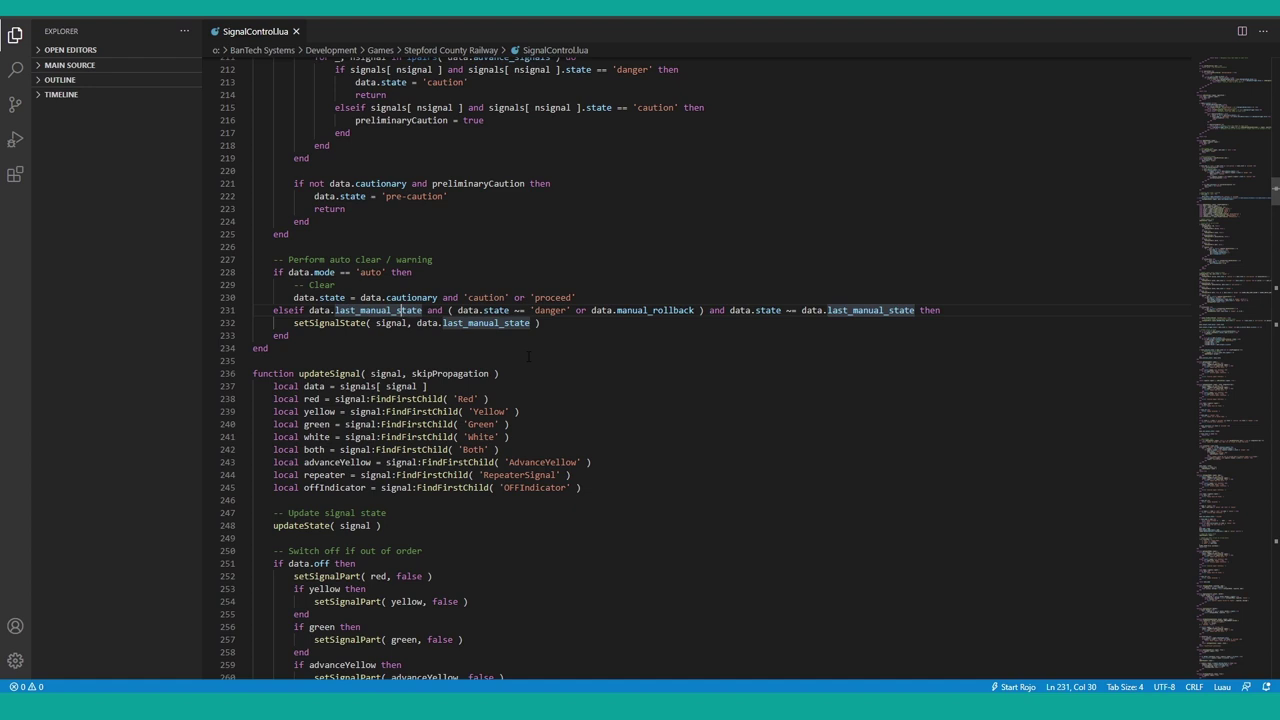
key("Down")
key("End")
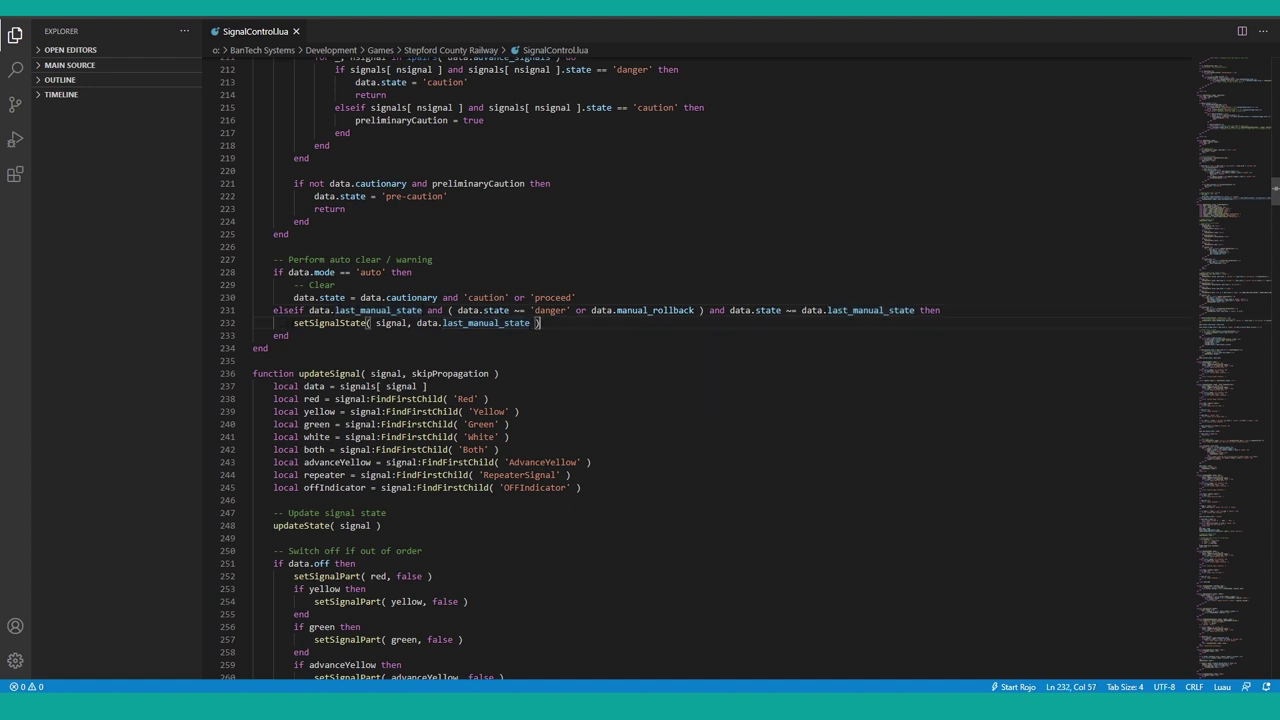
key("shift+Home")
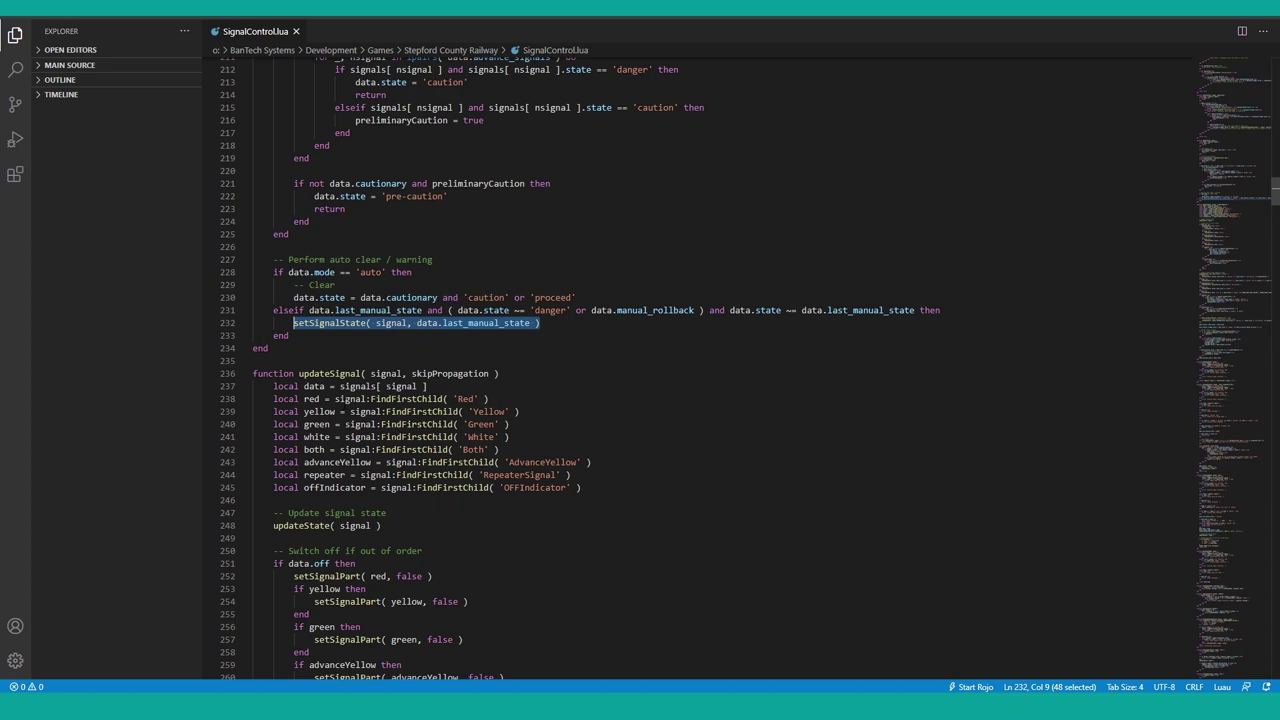
Go back to the start of the updateState function and collapse its body
scroll(700, 368, "up", 20)
scroll(700, 368, "down", 18)
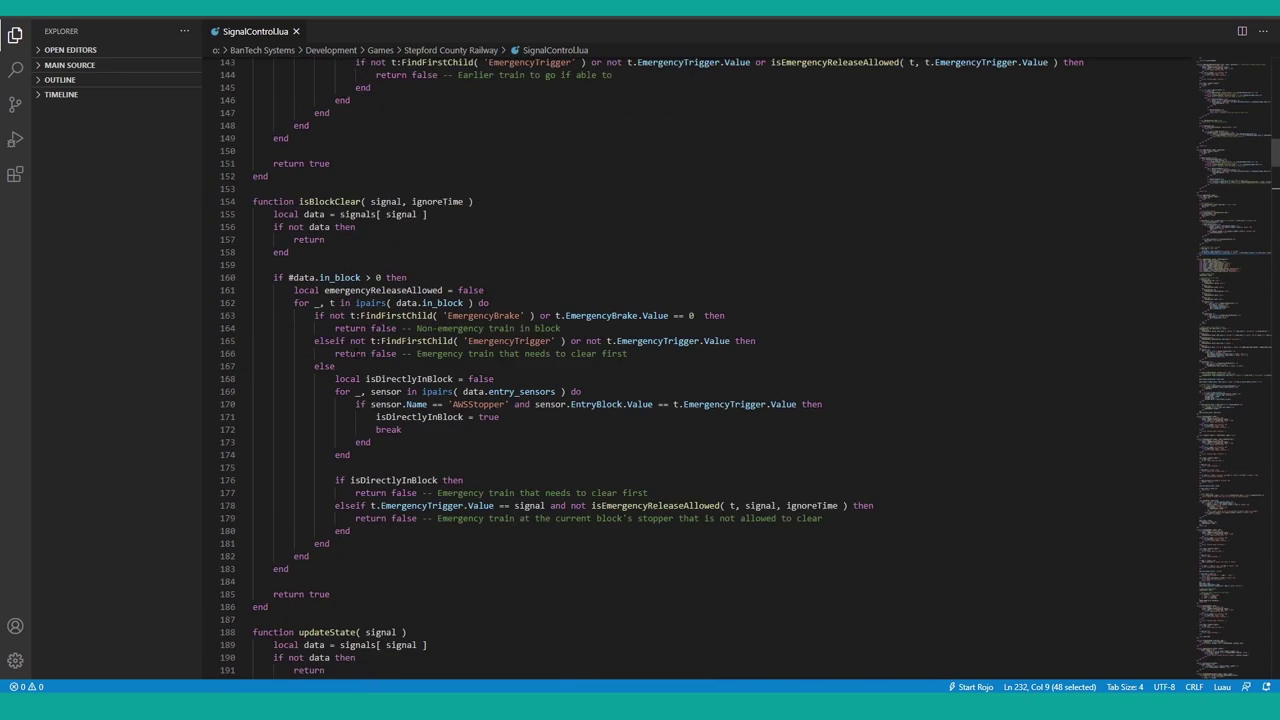
left_click(309, 265)
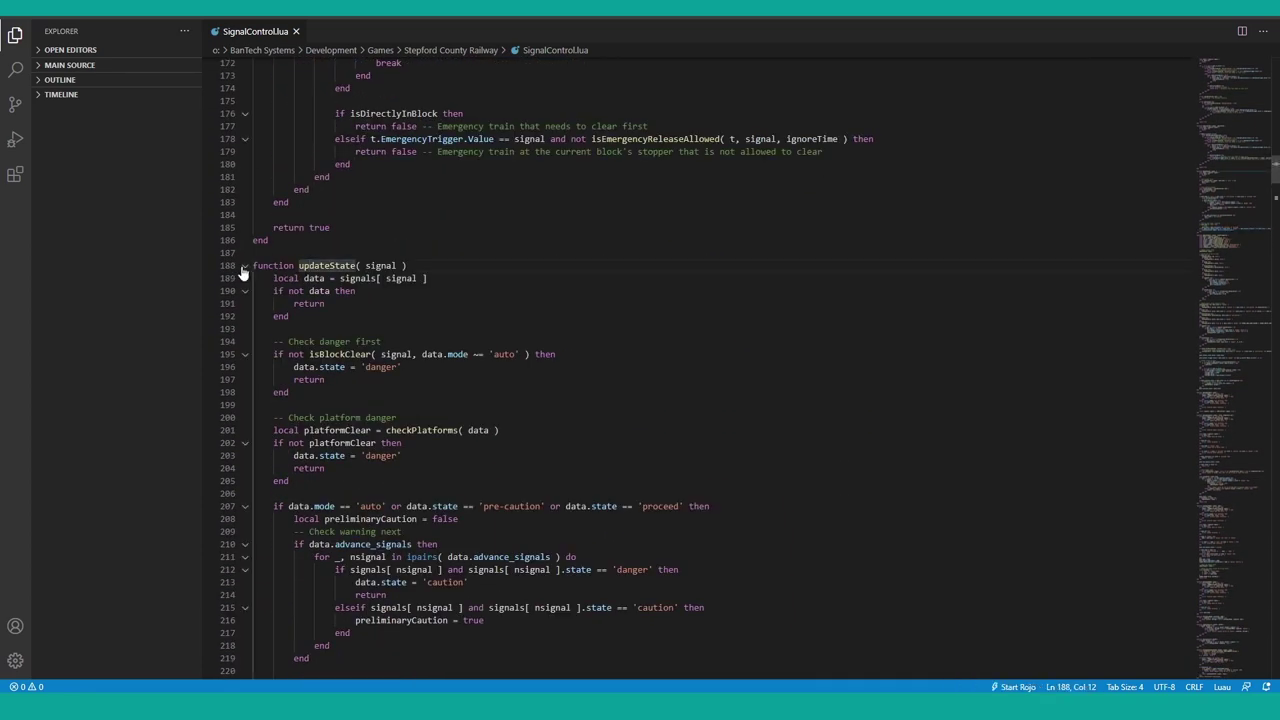
left_click(245, 265)
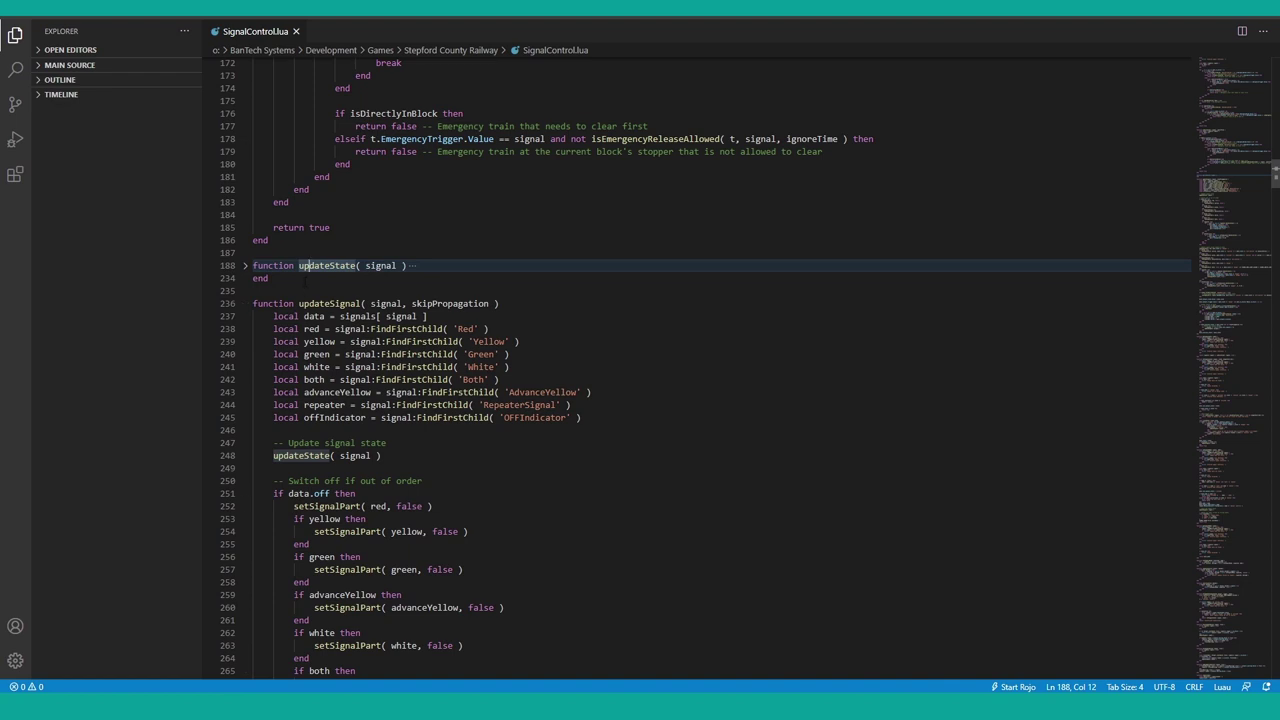
left_click(305, 282)
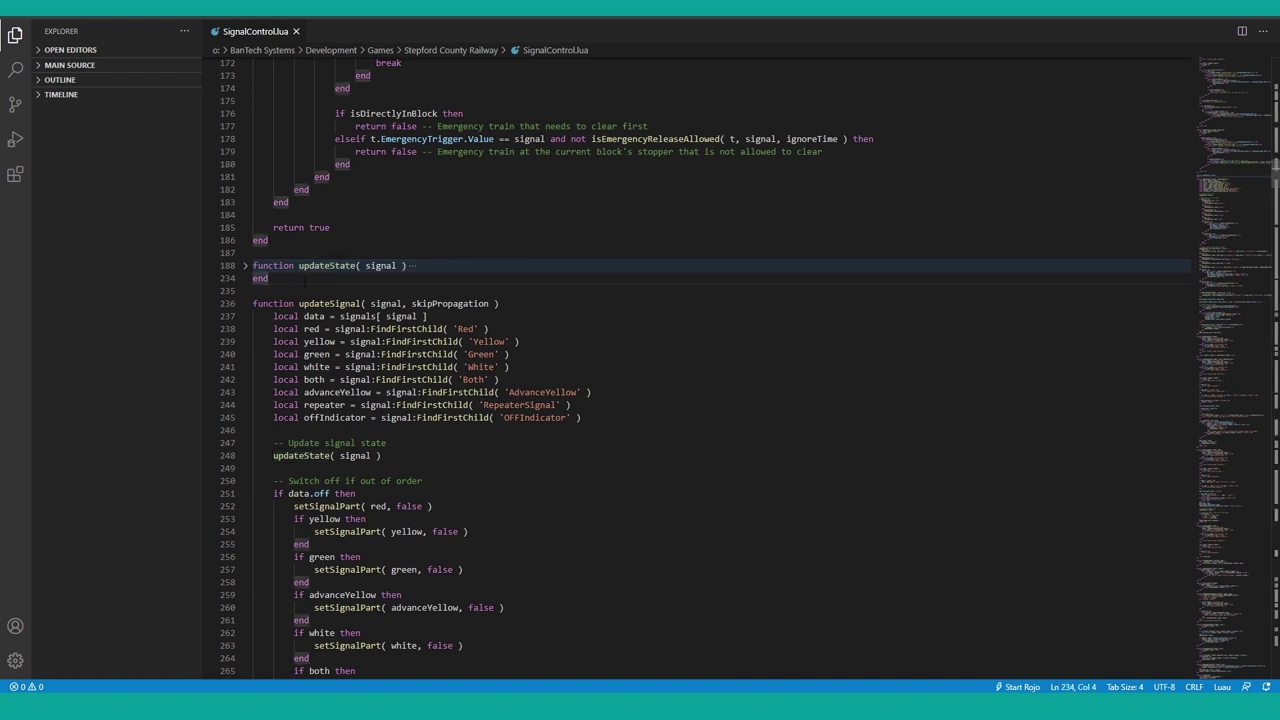
Review how updateSignal sets the signal colours based on state, and collapse the updateSignal function
scroll(700, 370, "down", 5)
scroll(640, 368, "down", 5)
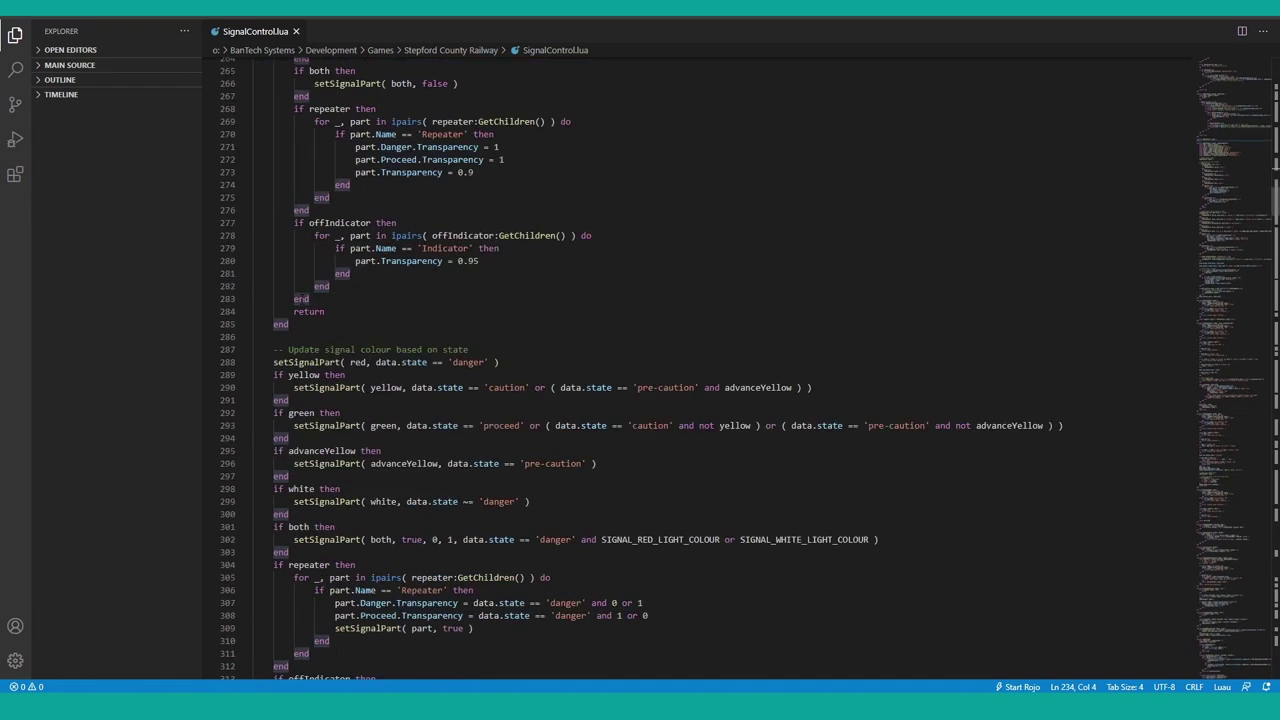
scroll(248, 313, "up", 20)
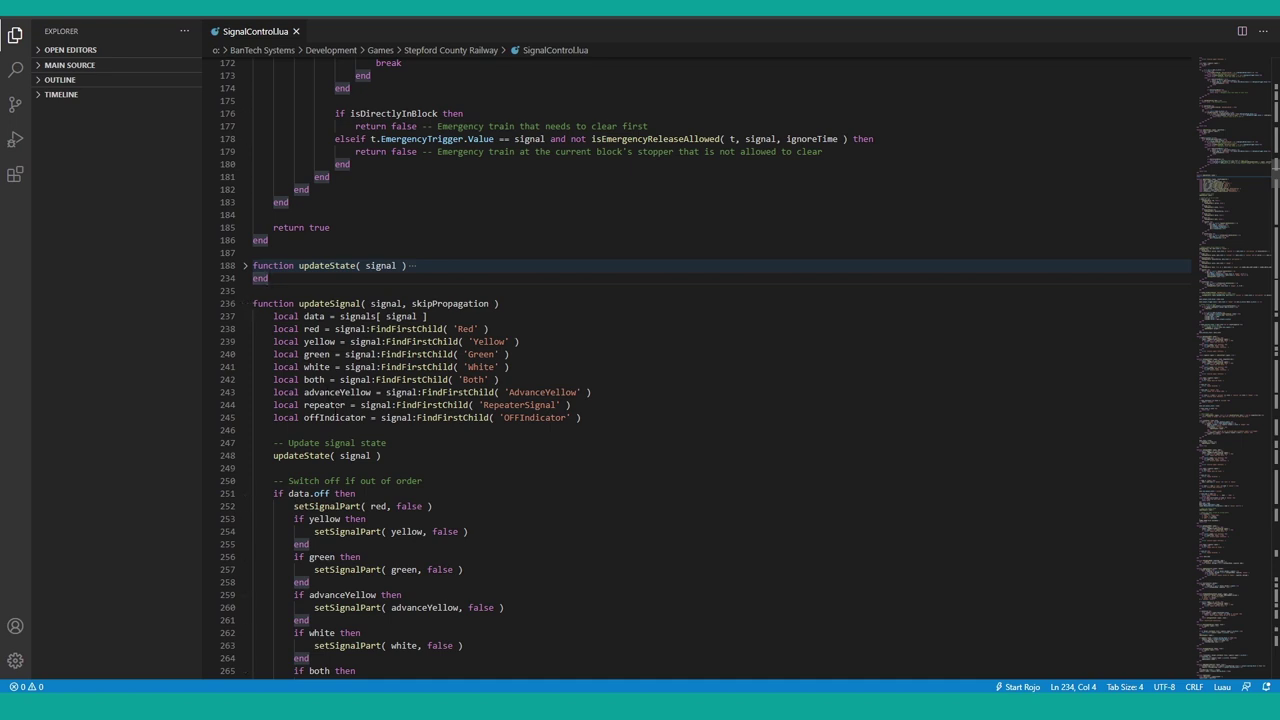
left_click(245, 303)
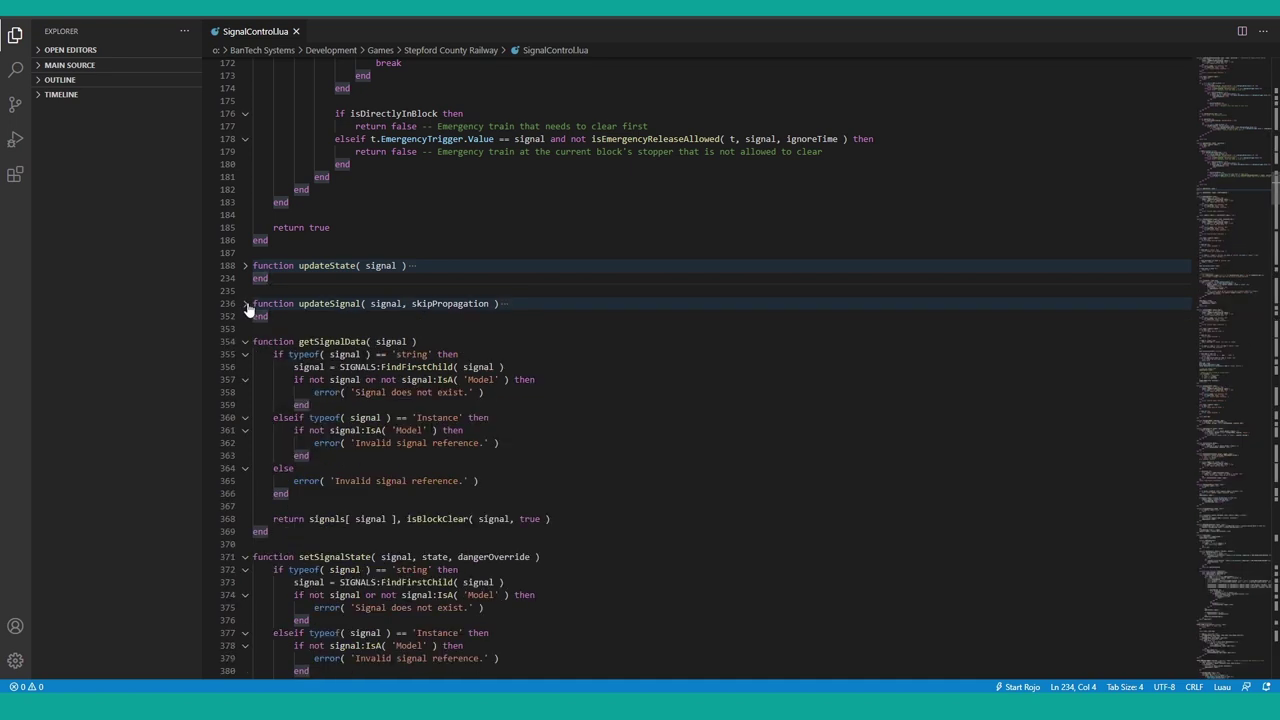
Look over the getSignalData and setSignalState functions below the collapsed updateSignal function
left_click(312, 341)
scroll(300, 280, "down", 2)
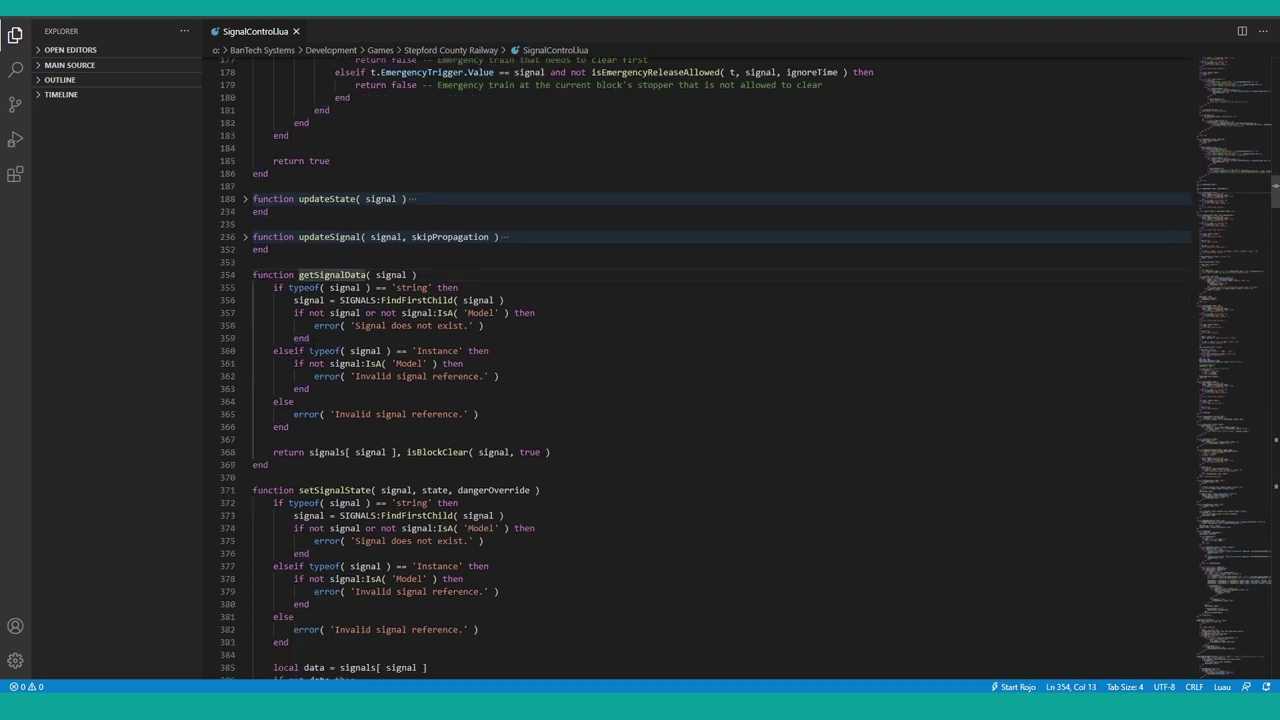
left_click(296, 261)
scroll(296, 262, "down", 2)
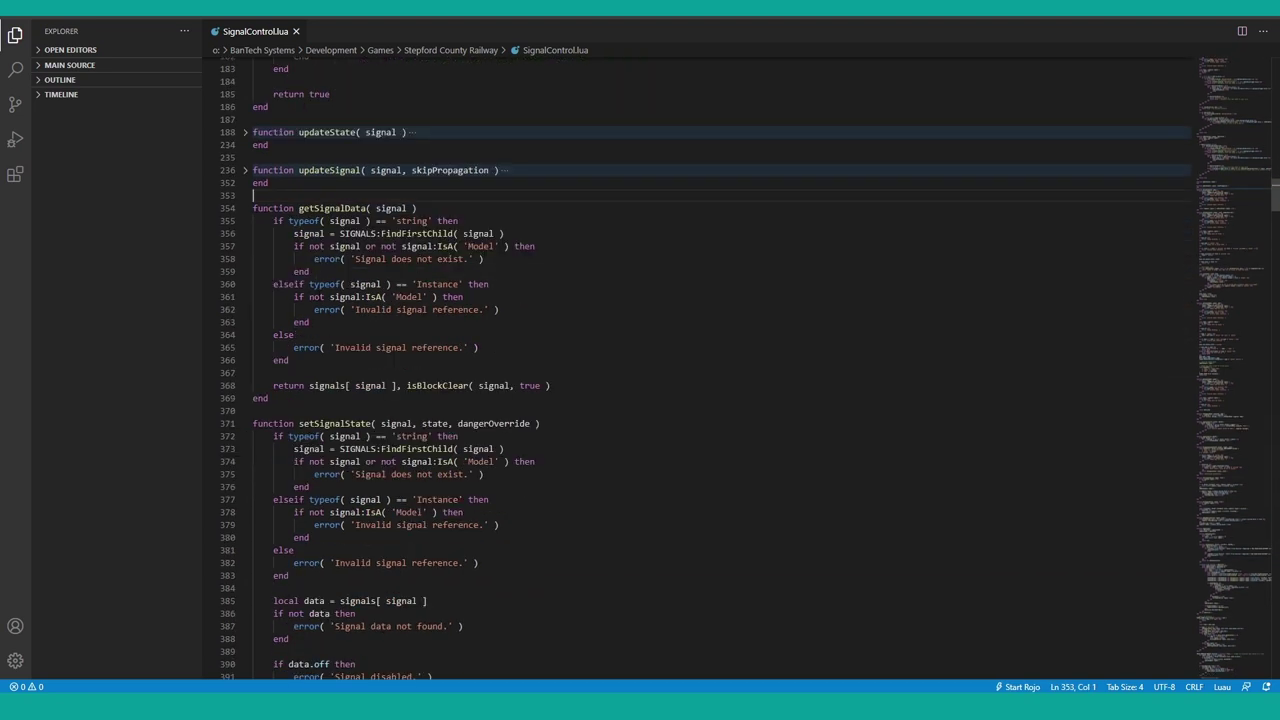
Examine the isBlockClear function, highlighting its name, the data.in_block check and the emergency train logic inside that check
scroll(700, 370, "up", 13)
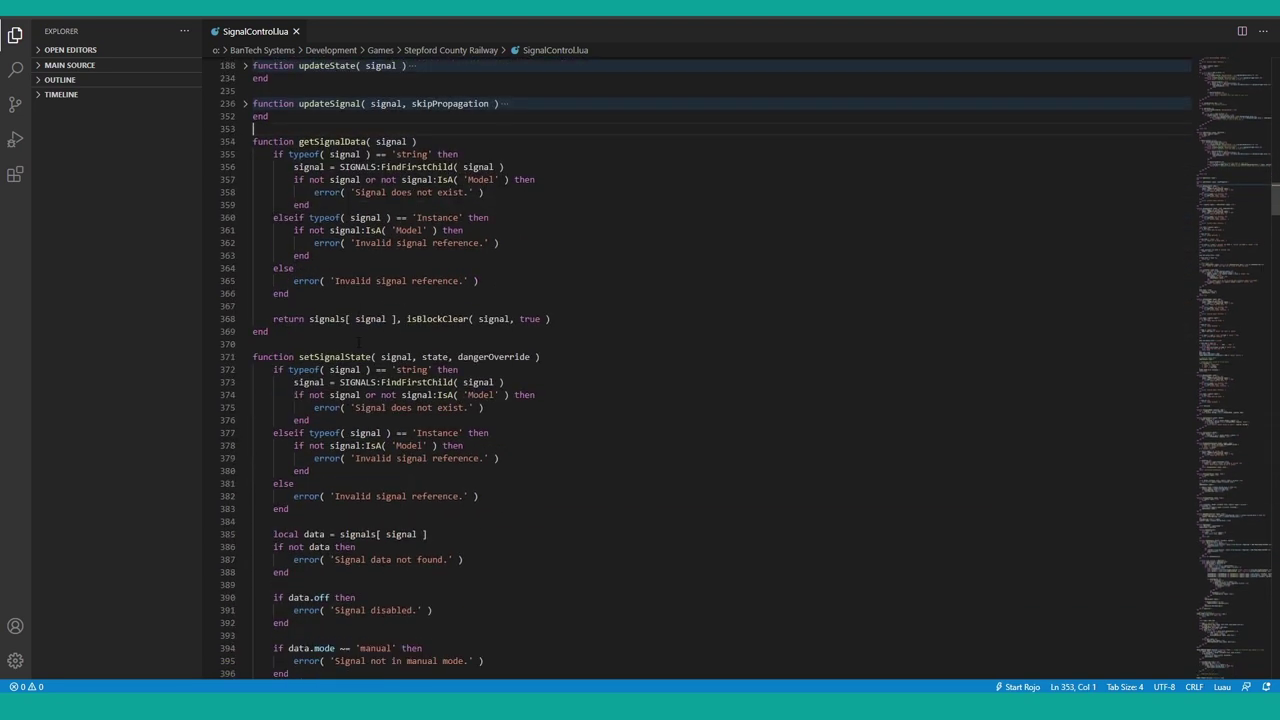
scroll(700, 370, "down", 1)
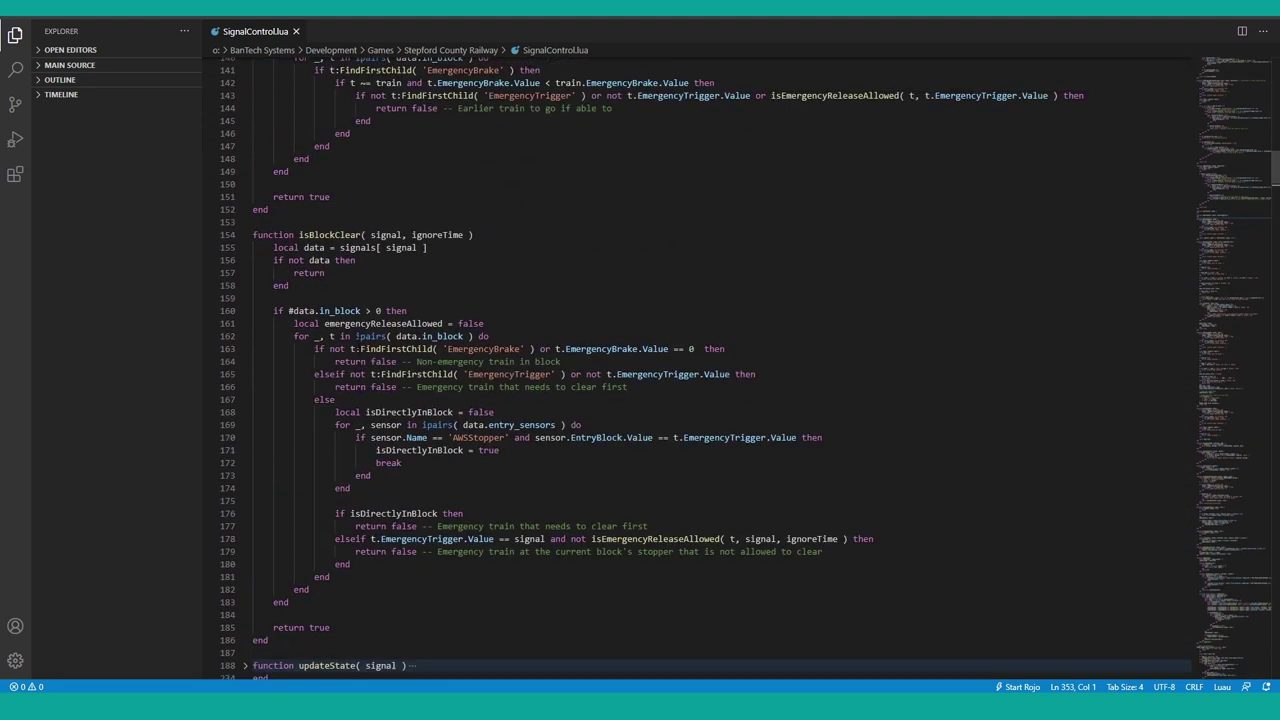
double_click(337, 168)
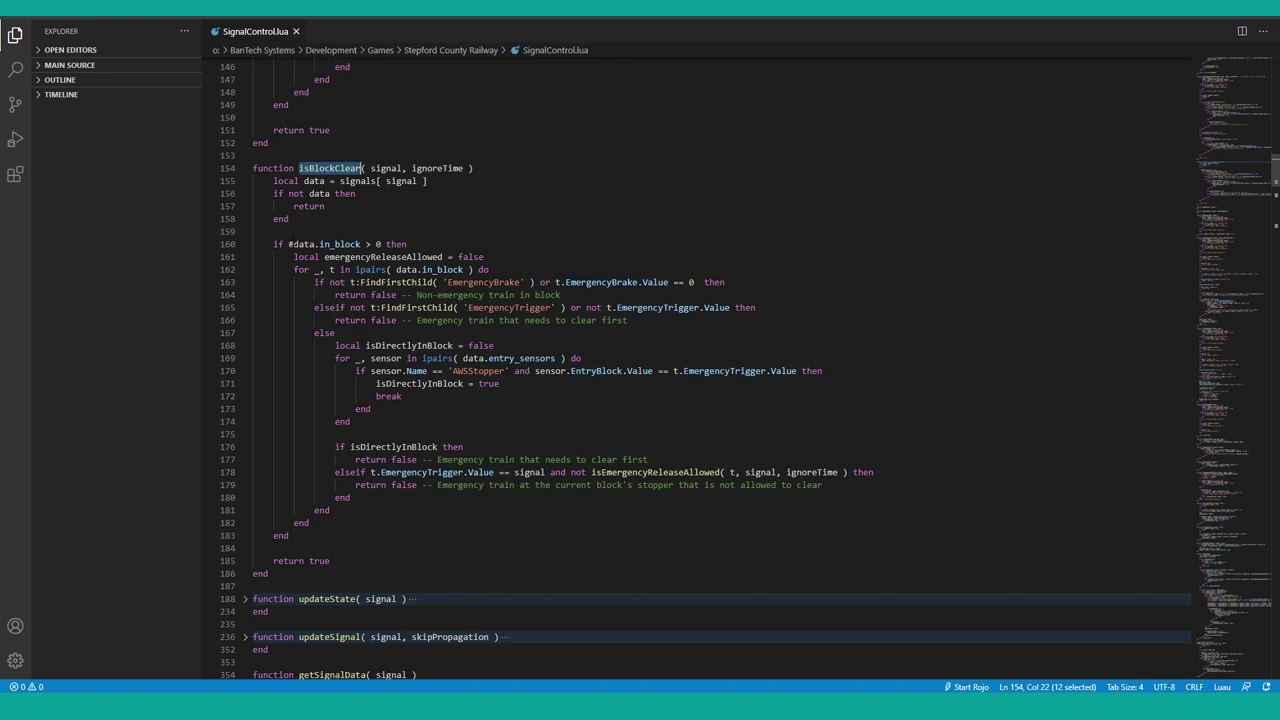
double_click(343, 245)
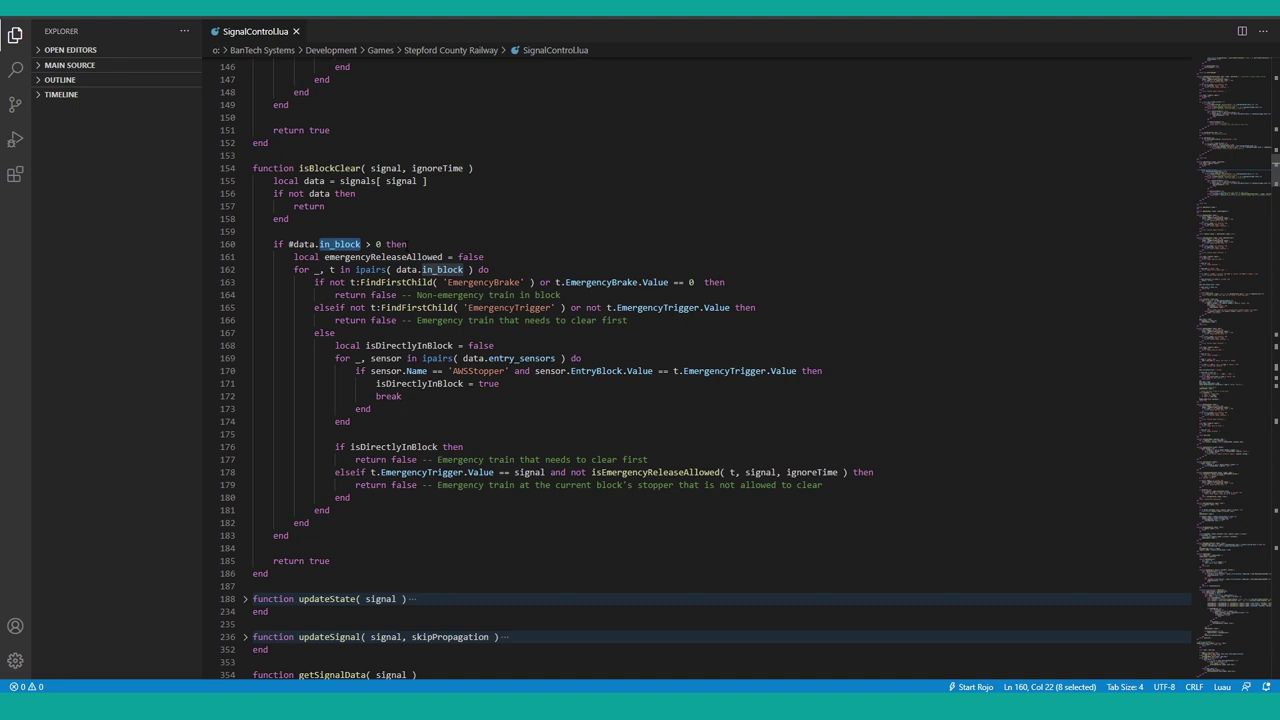
left_click_drag(294, 244, 366, 244)
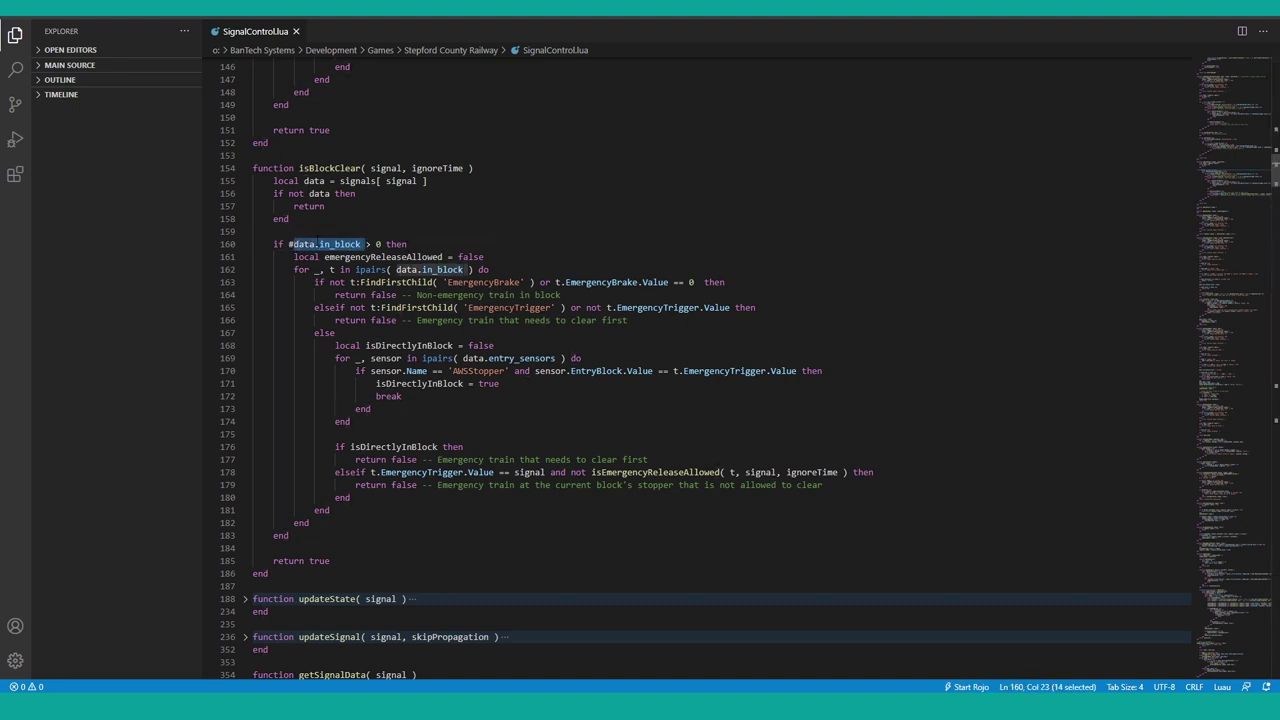
left_click_drag(273, 244, 309, 522)
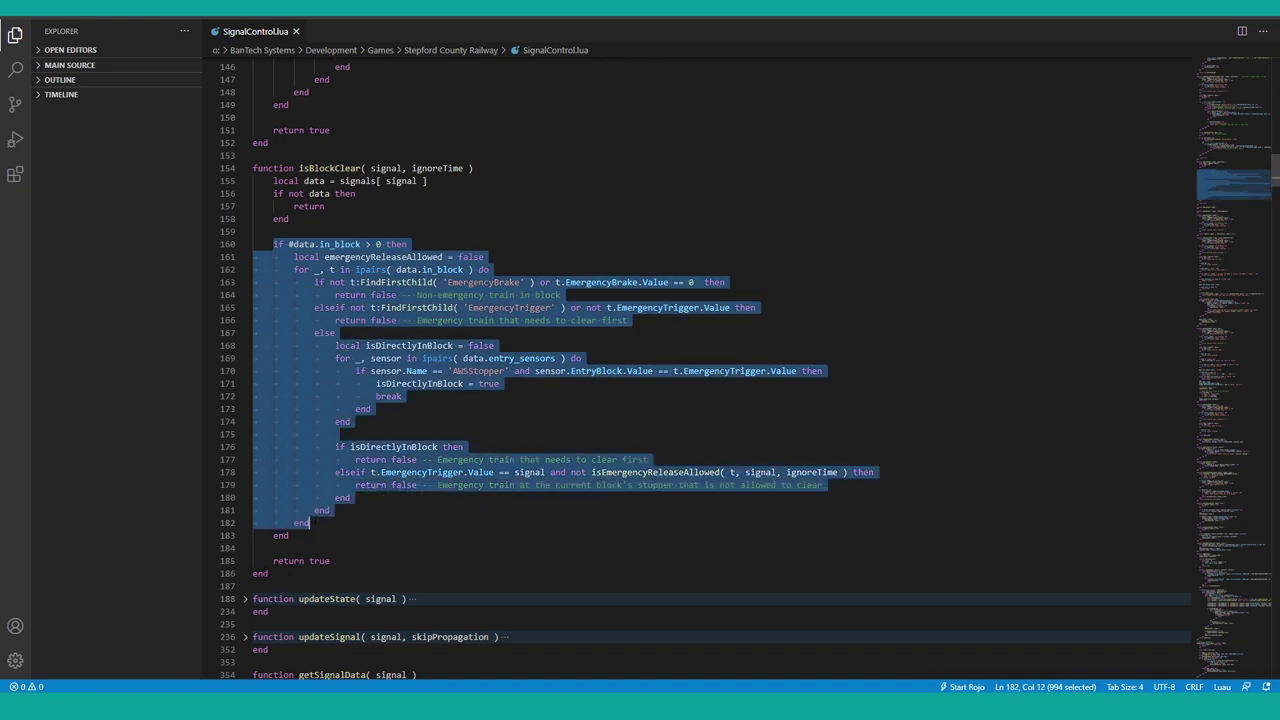
left_click(361, 244)
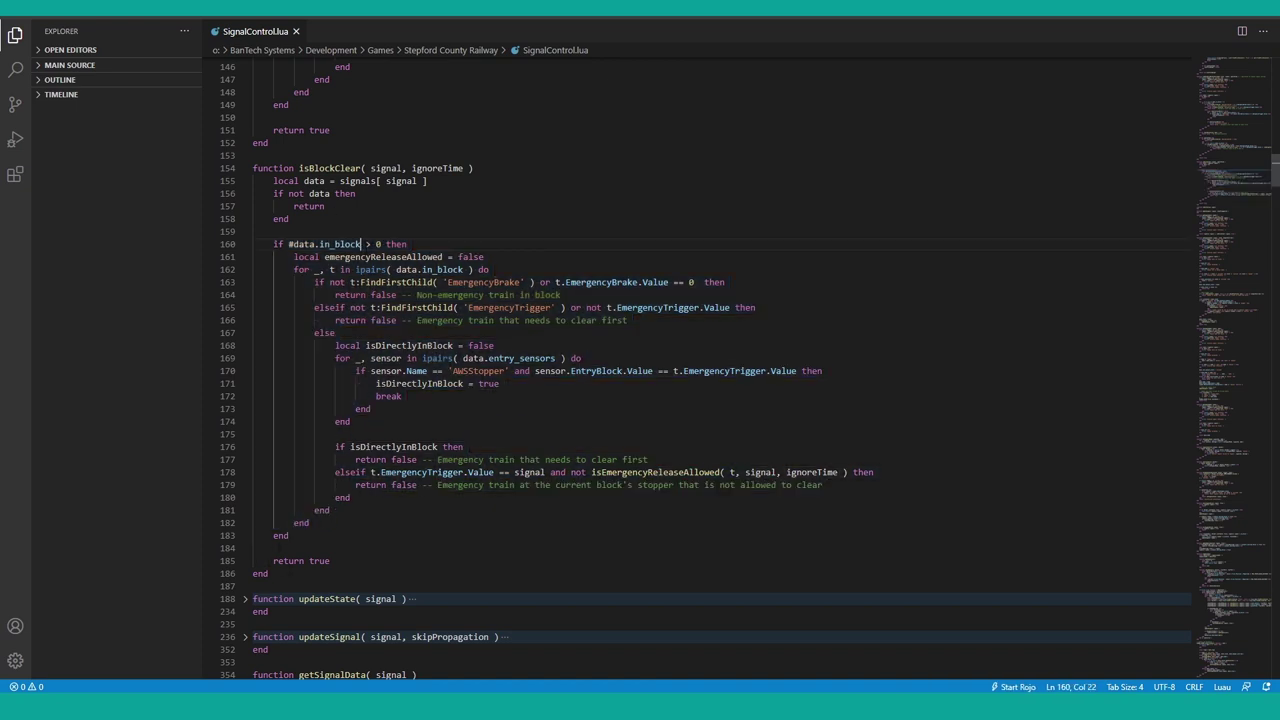
Examine the occupied-block check in isBlockClear, highlighting #data.in_block > 0, the non-emergency train's return value and the emergency train comment
left_click_drag(381, 244, 289, 245)
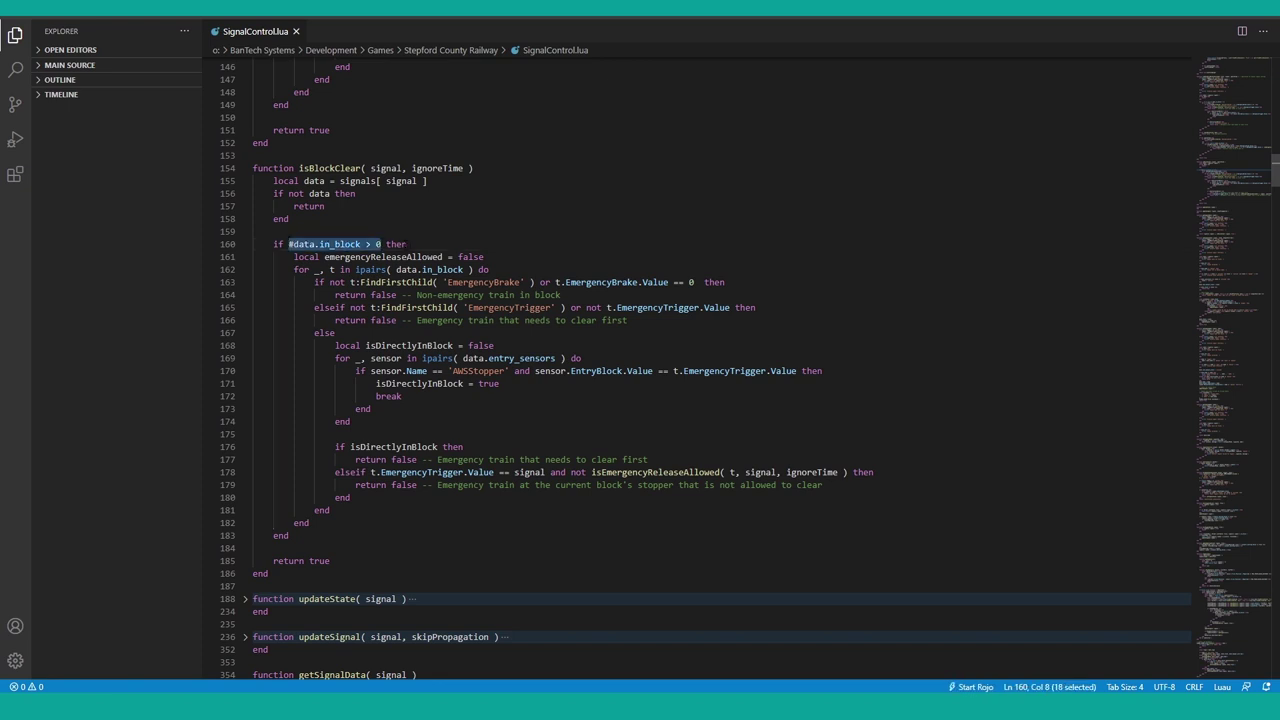
left_click(409, 245)
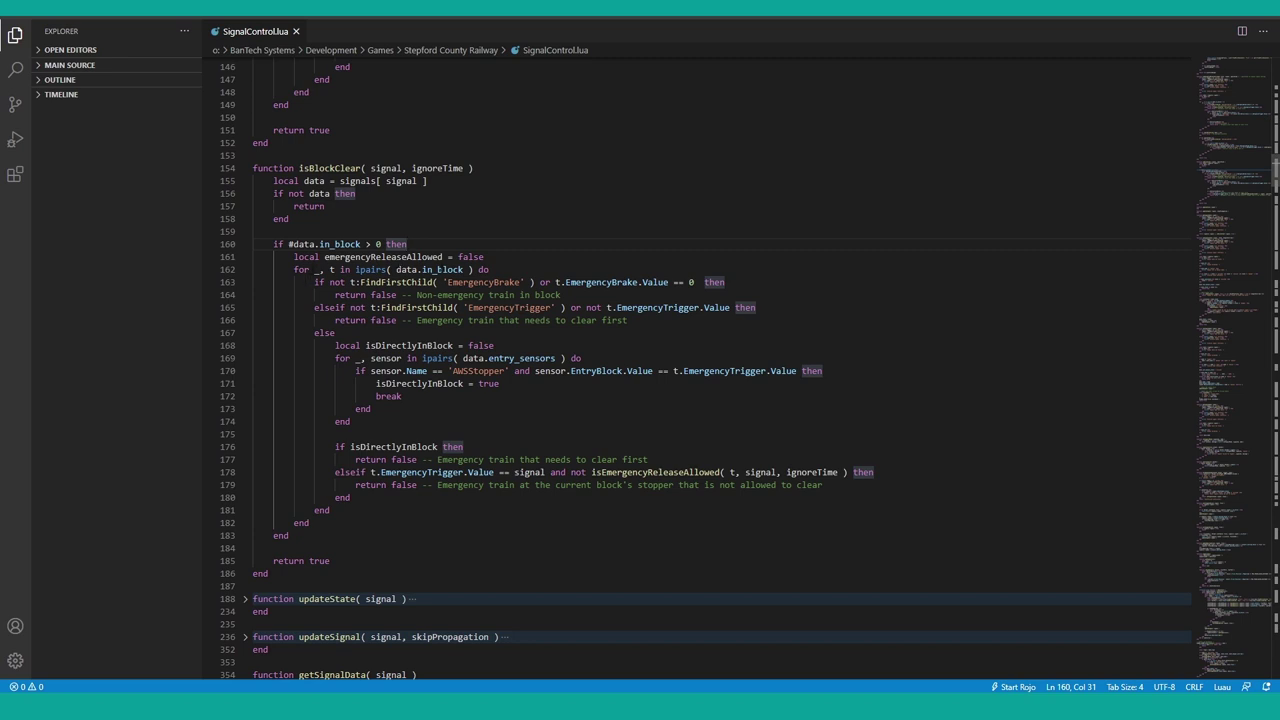
left_click(489, 270)
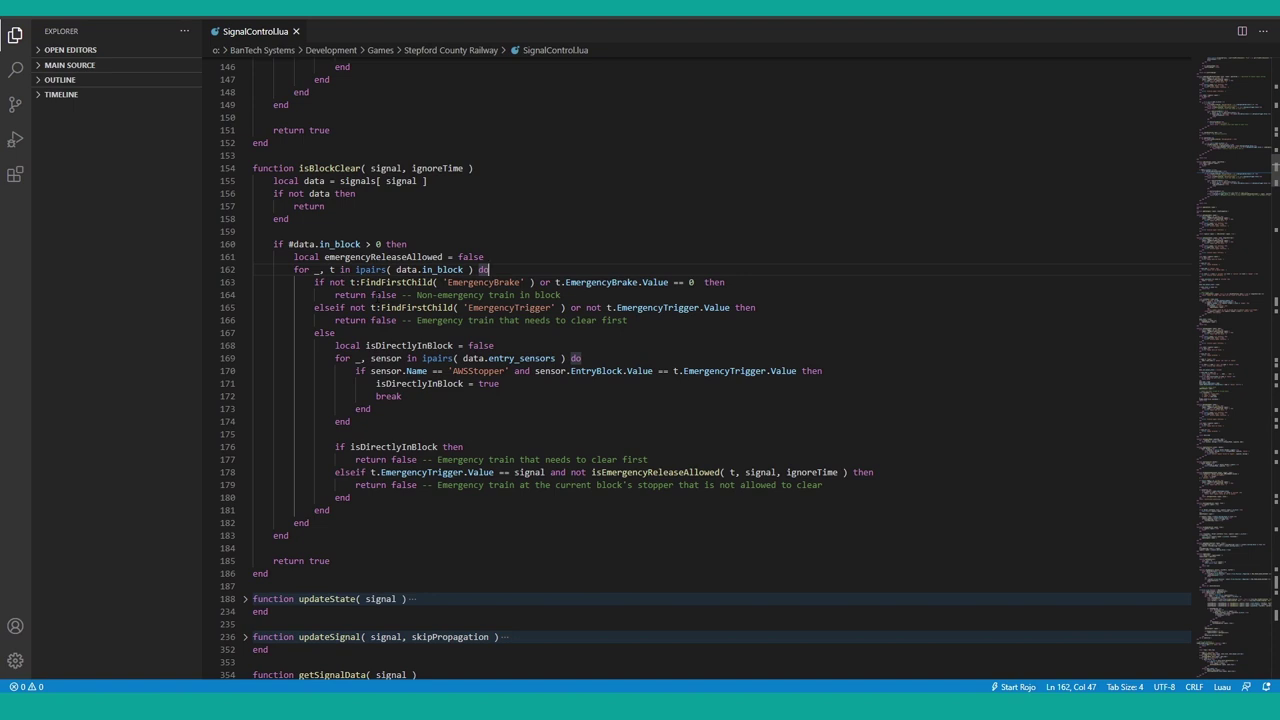
double_click(384, 295)
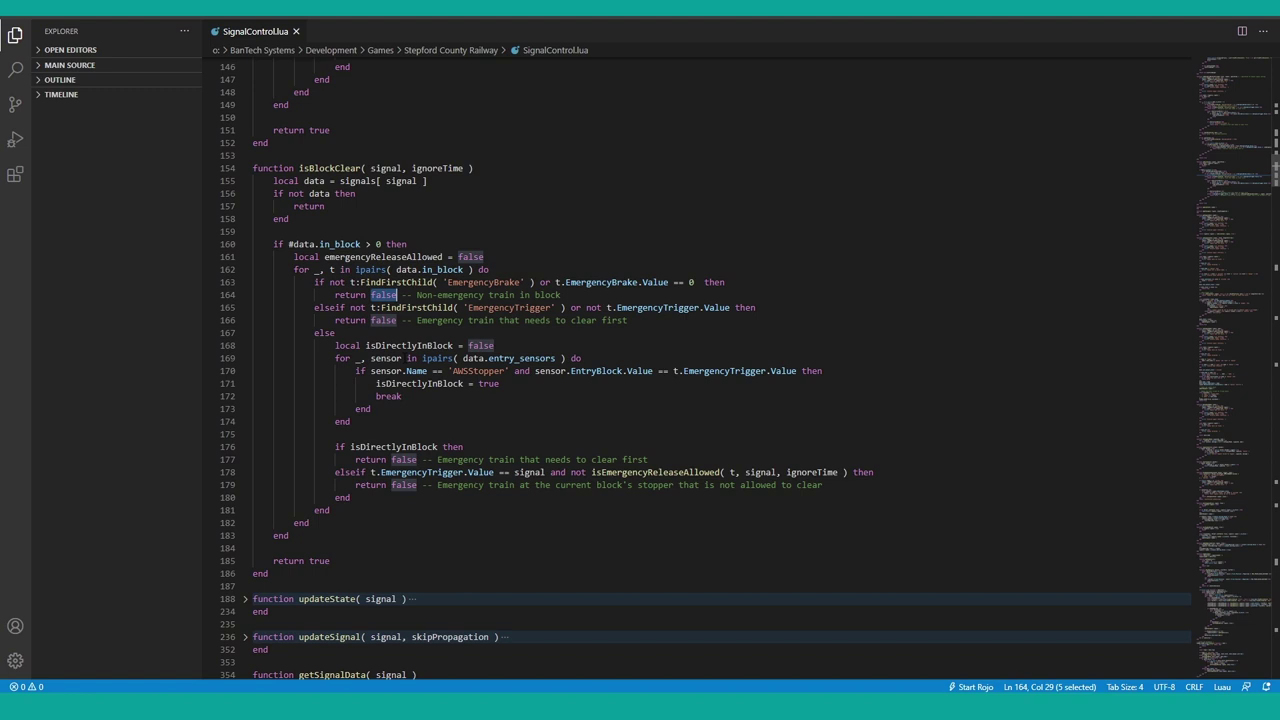
left_click(413, 308)
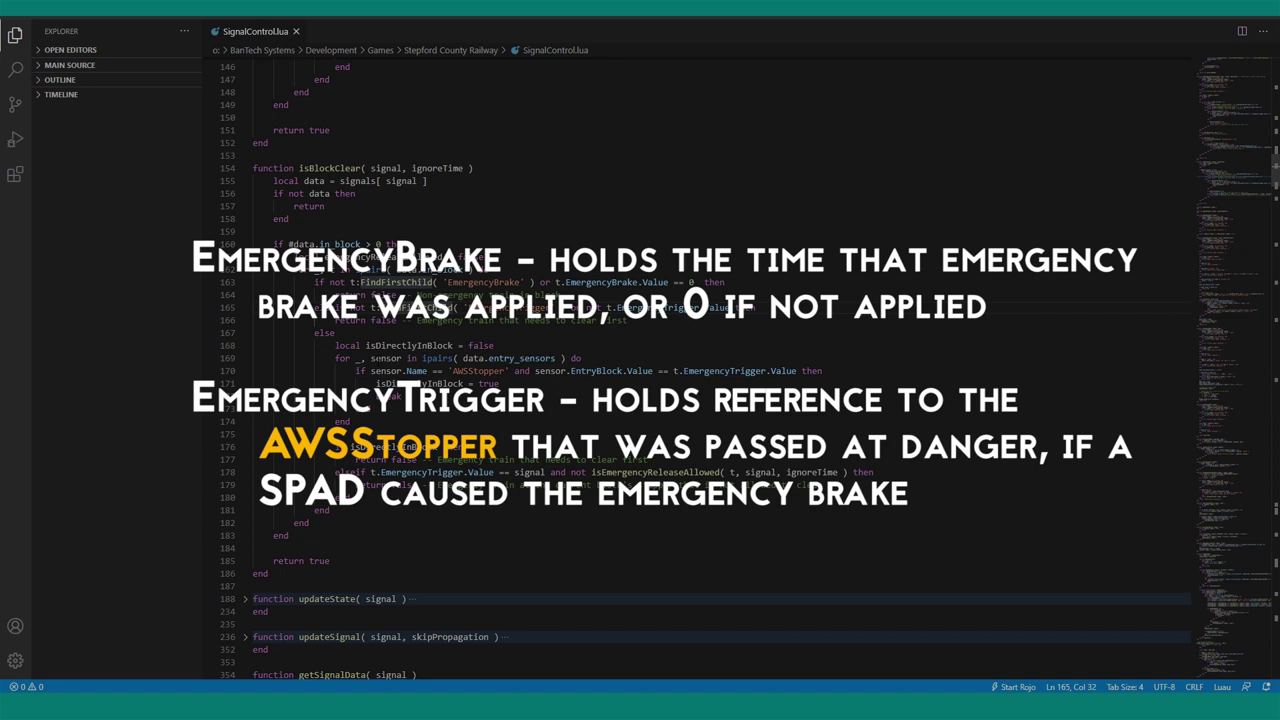
left_click_drag(628, 320, 417, 321)
left_click(680, 322)
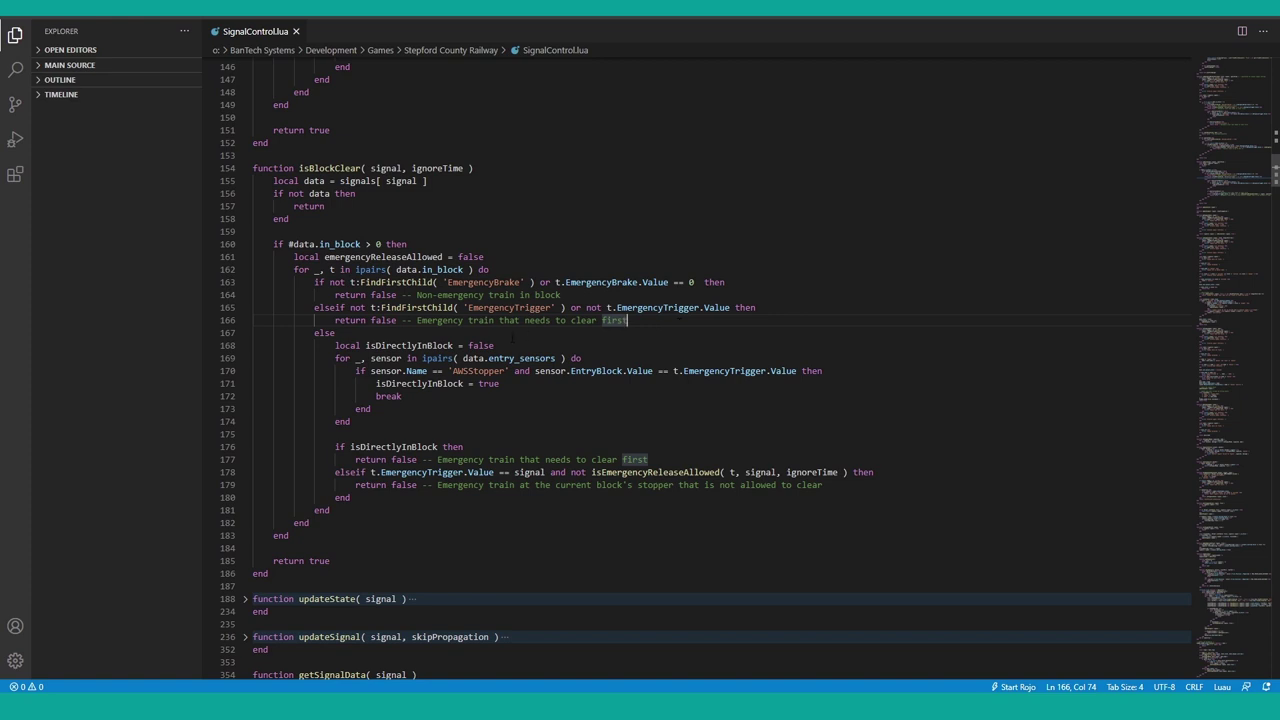
Switch to Roblox Studio to view the track junction from above, and return to isBlockClear in Visual Studio Code
left_click(136, 703)
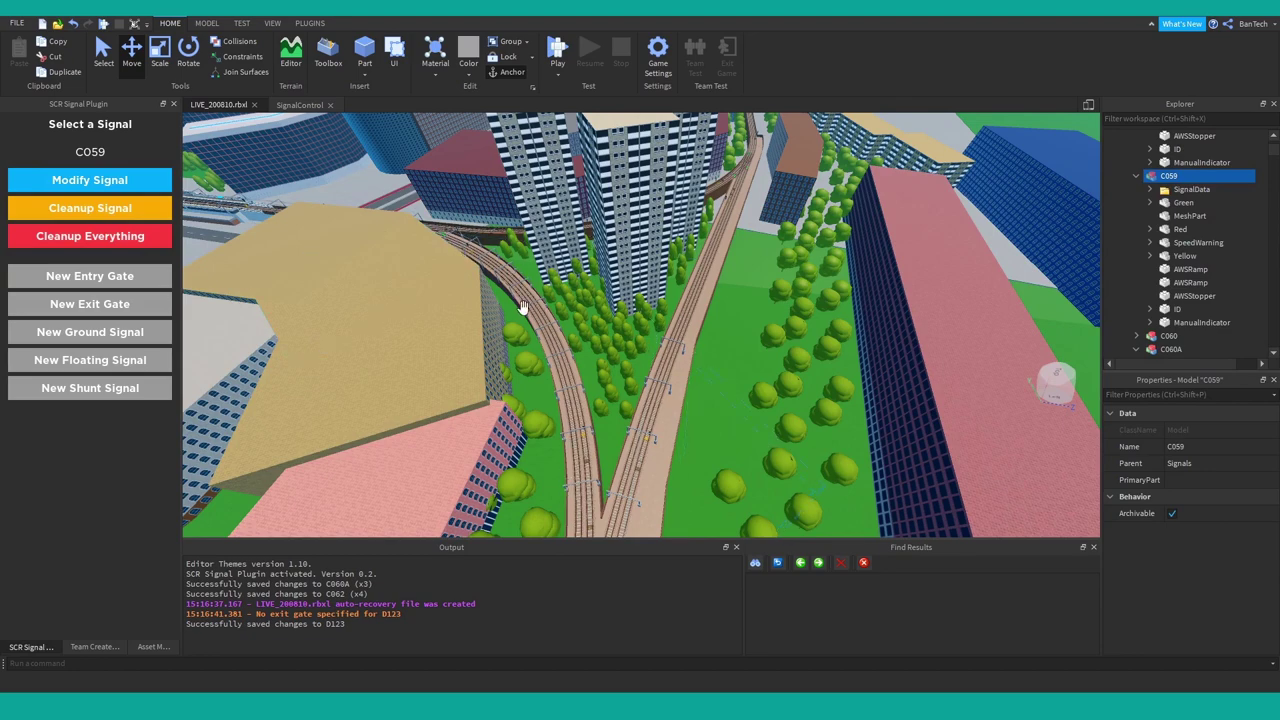
right_click_drag(543, 317, 543, 317)
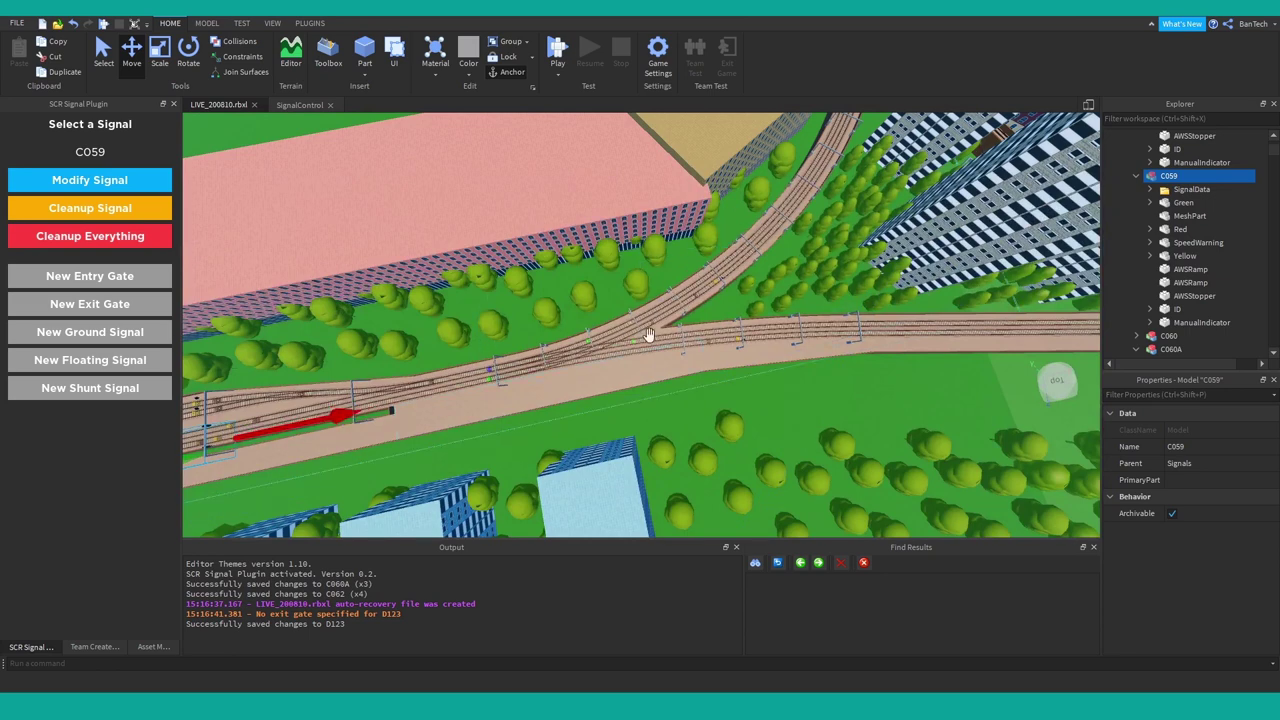
right_click_drag(750, 198, 750, 197)
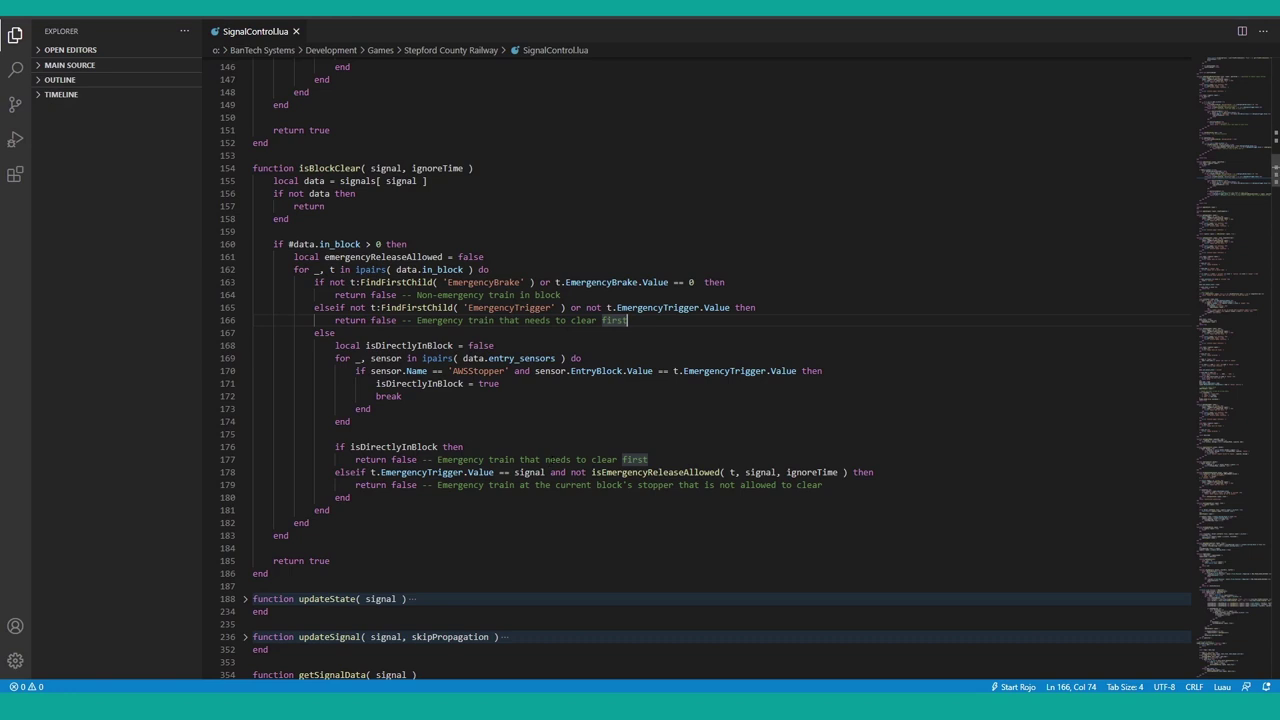
scroll(552, 462, "down", 1)
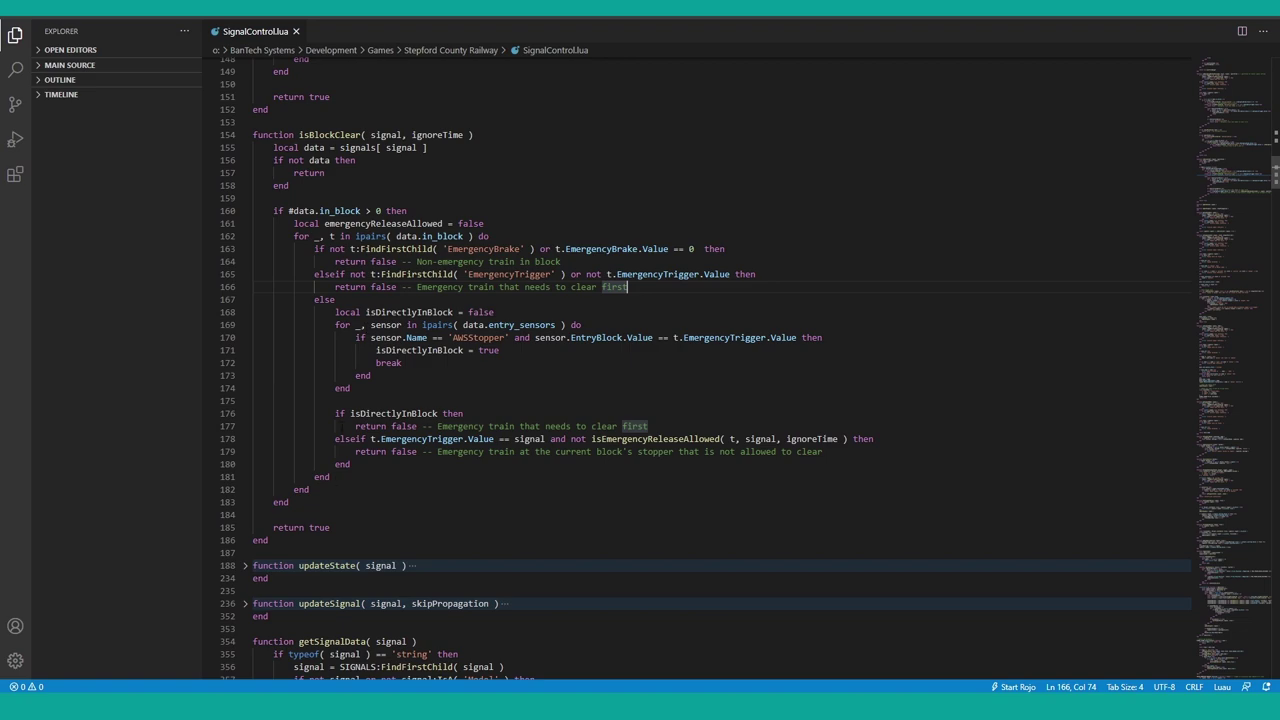
Switch to Roblox Studio, select signals D088 and C059 near the junction, and return to the isBlockClear name in Visual Studio Code
left_click(402, 706)
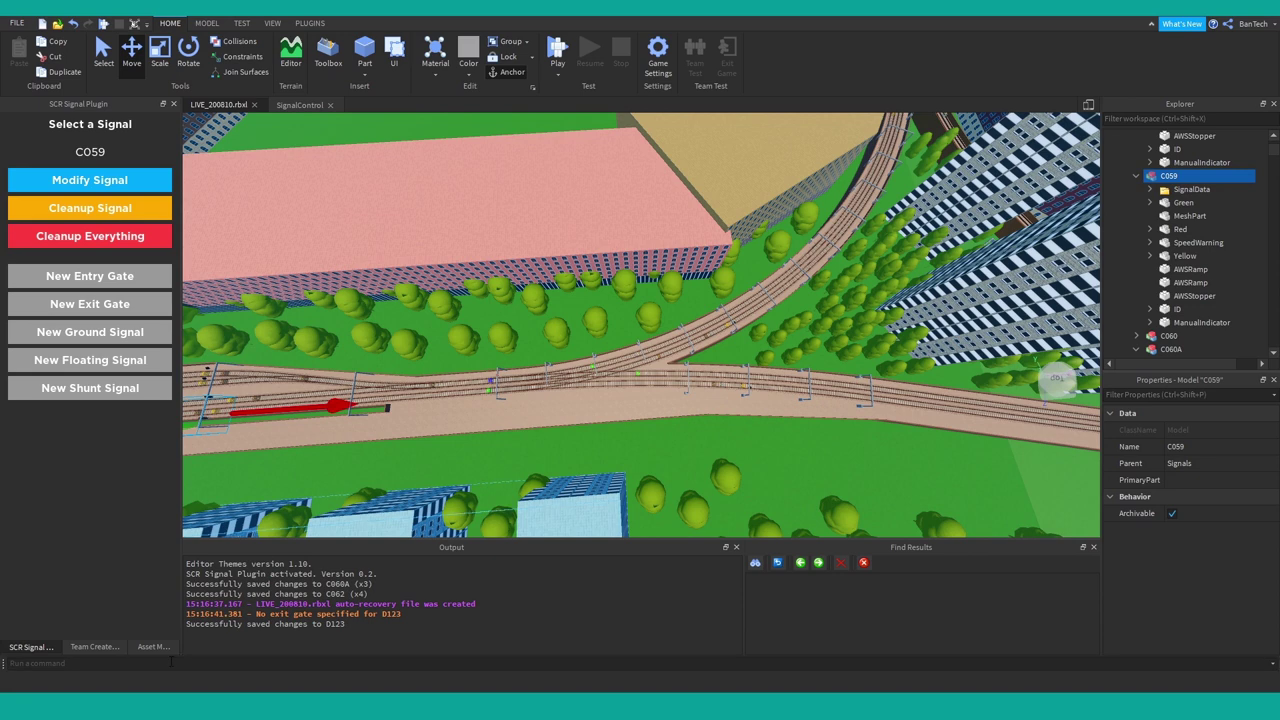
right_click_drag(286, 427, 288, 427)
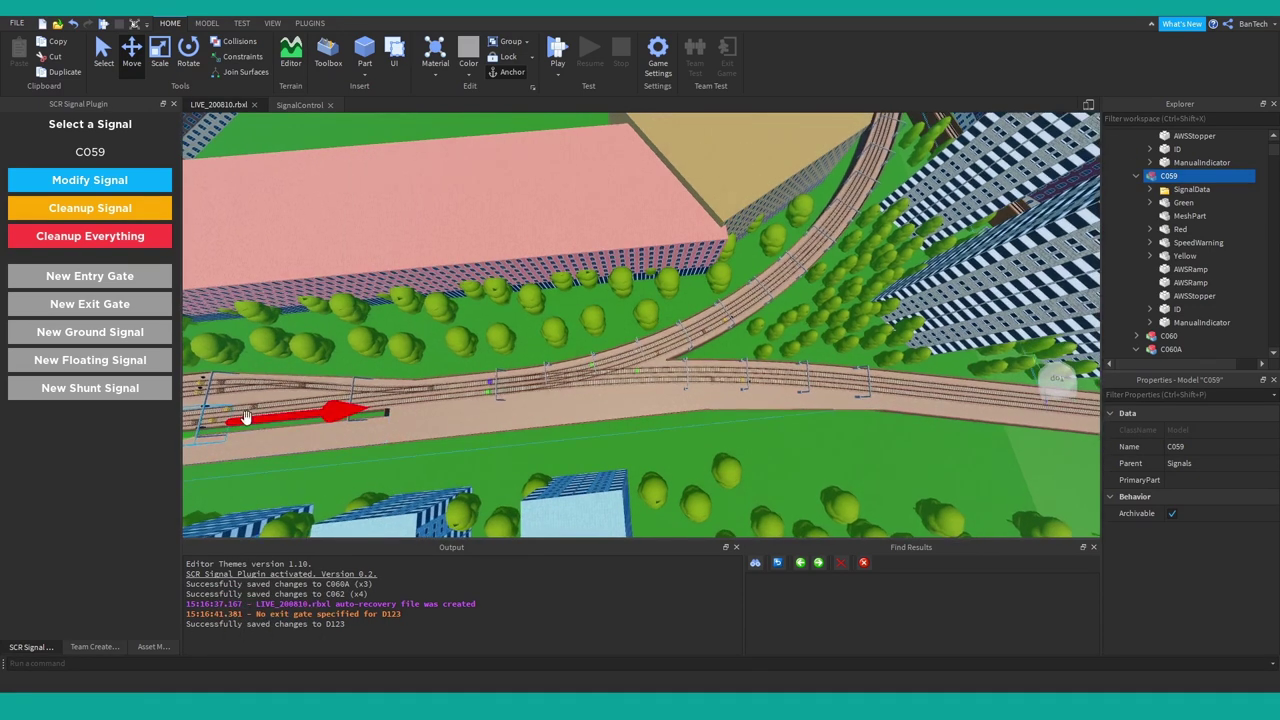
left_click(199, 385)
left_click(199, 393)
left_click(199, 387)
left_click(199, 383)
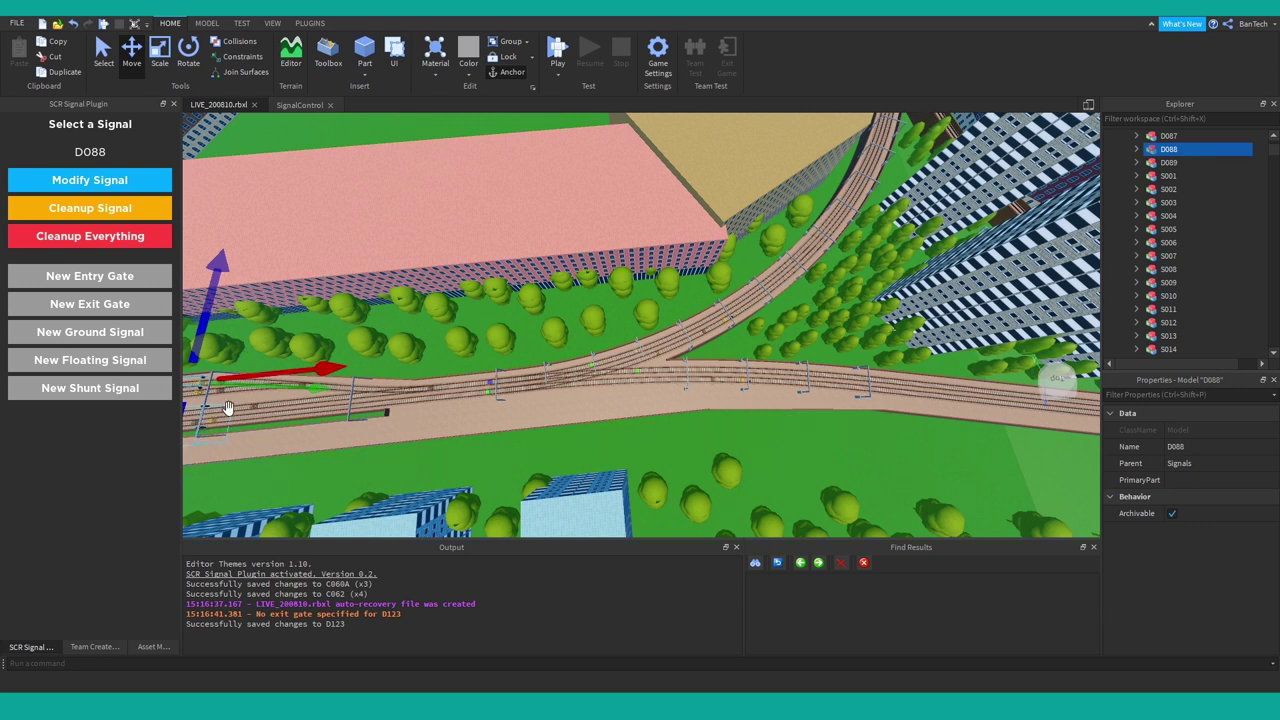
left_click(227, 409)
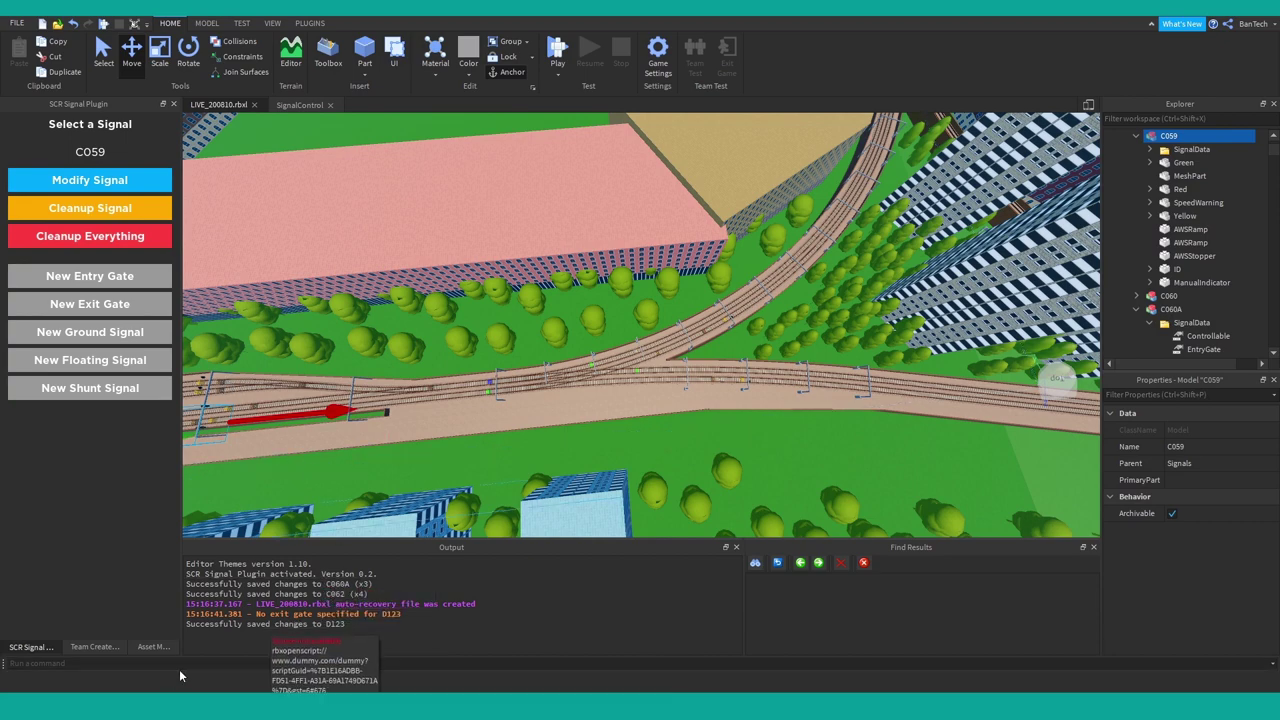
left_click(170, 705)
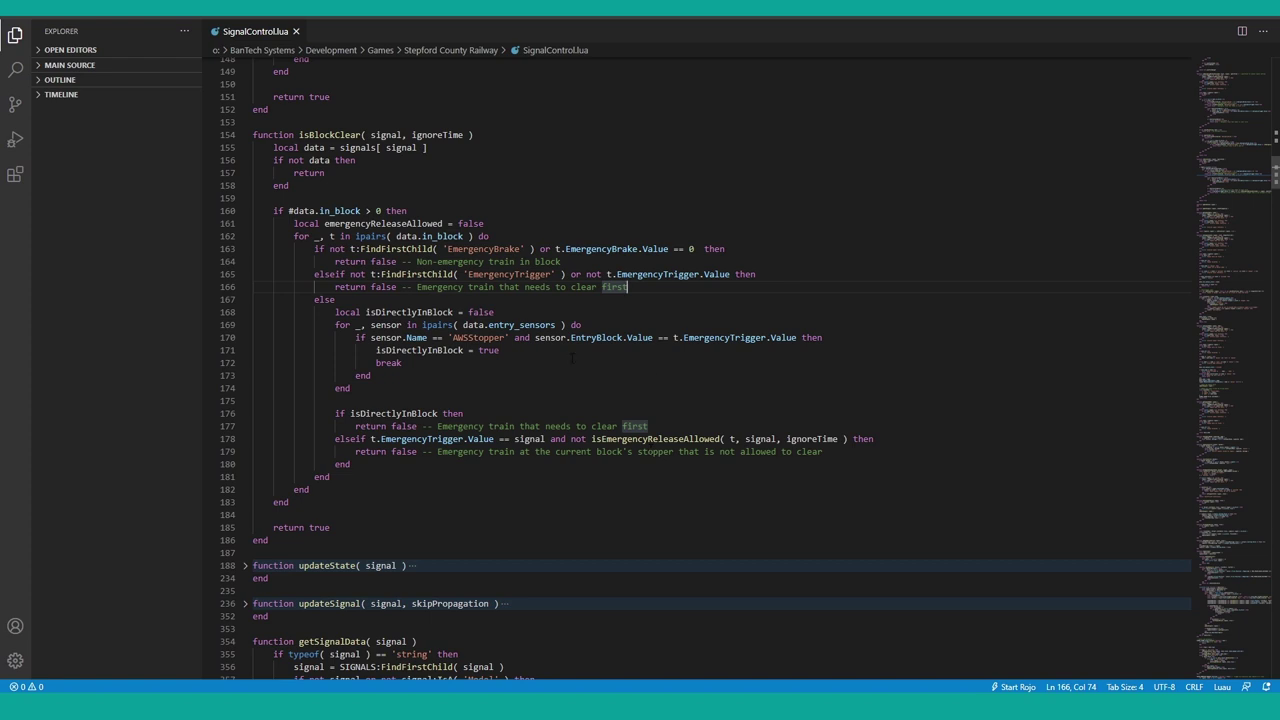
left_click(328, 134)
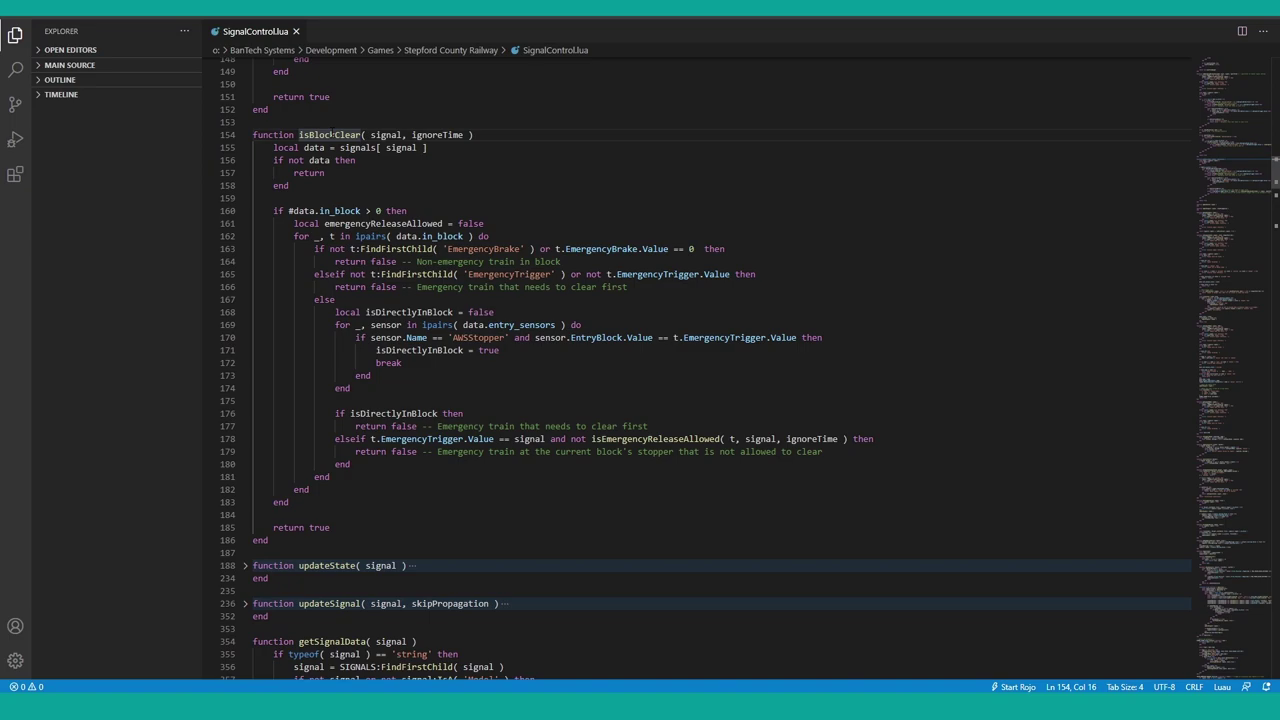
In Roblox Studio, follow the railway line to the station and inspect the signals and track sensors before its platforms
mouse_move(510, 401)
right_mouse_down()
mouse_move(501, 396)
mouse_move(511, 402)
right_mouse_up()
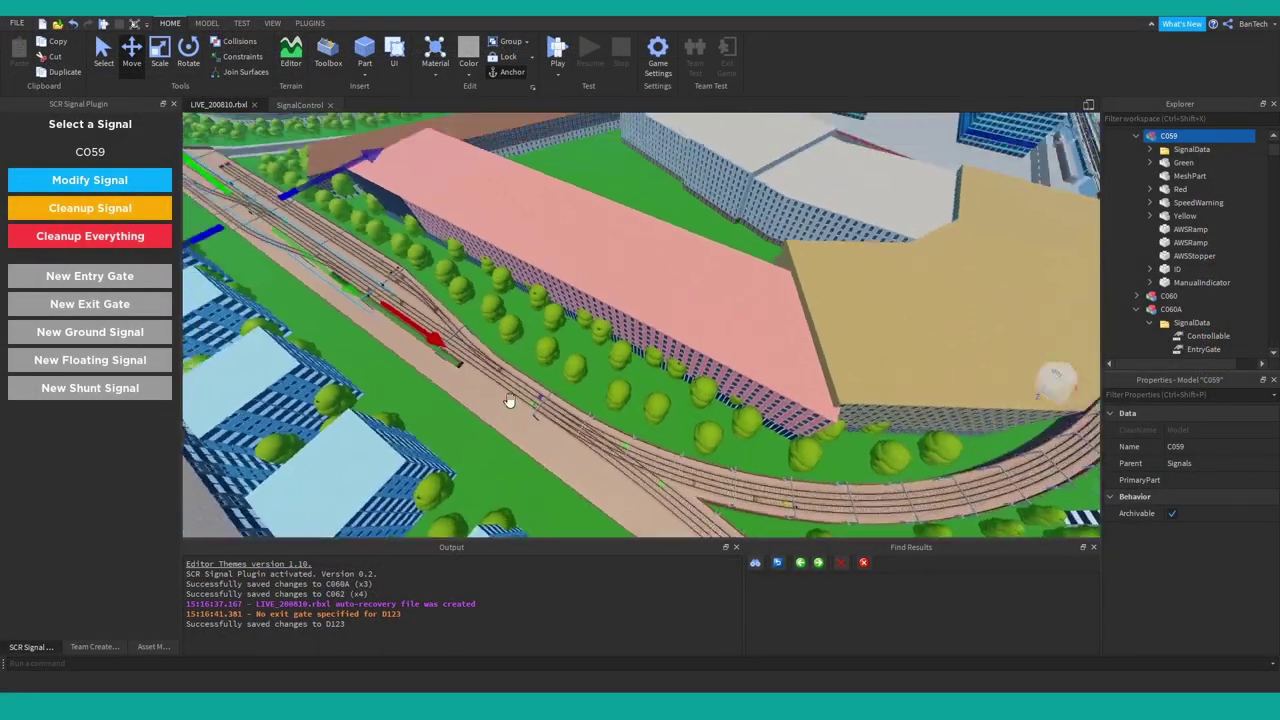
key("w")
key("w")
key("w")
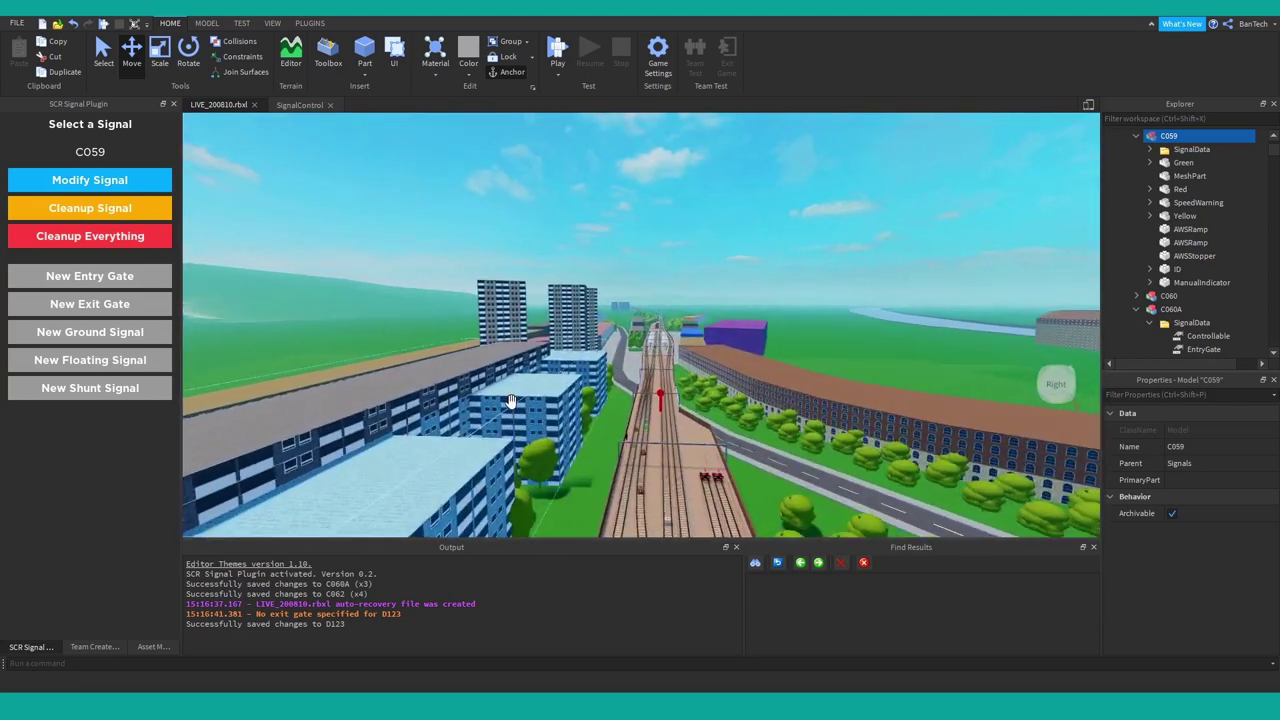
key("w")
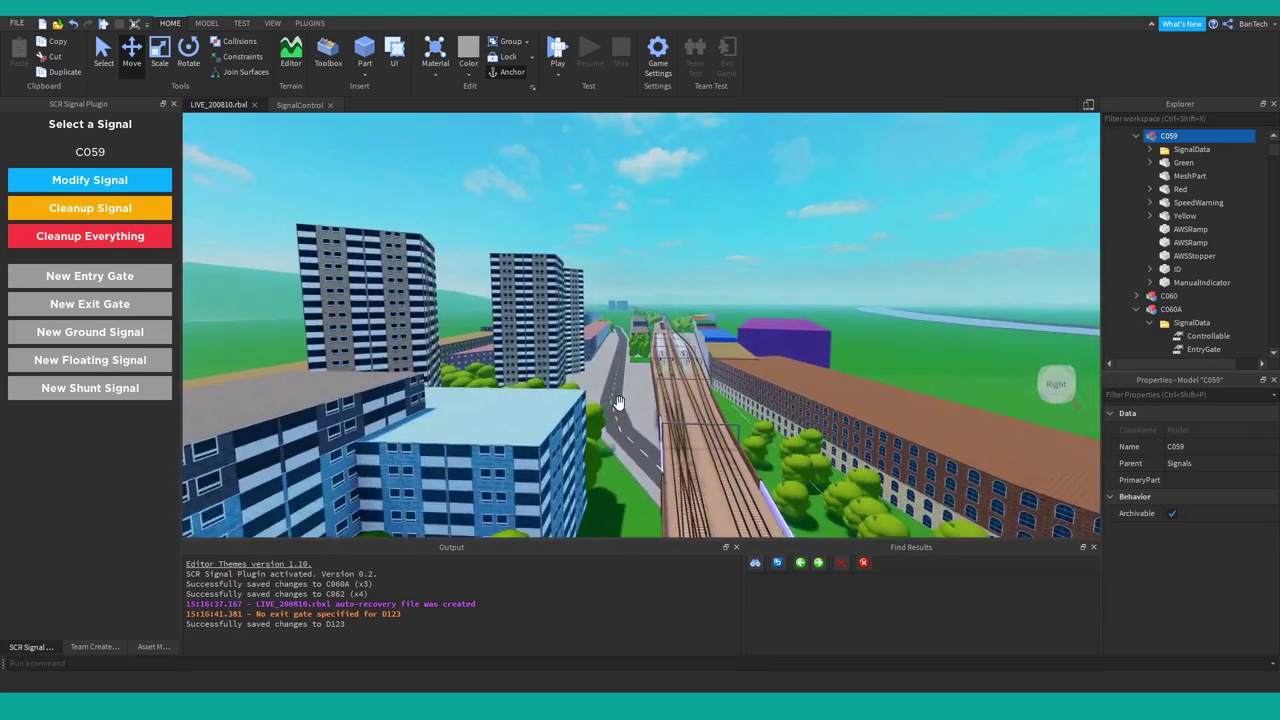
key("w")
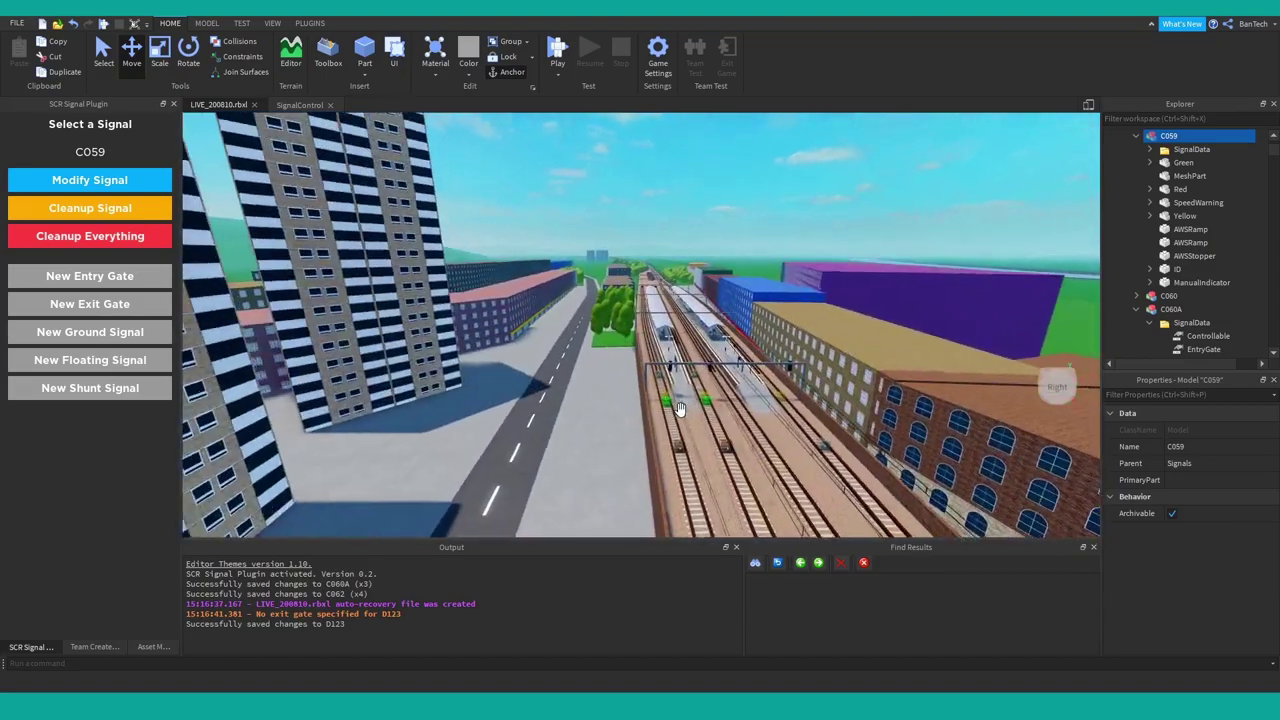
key("w")
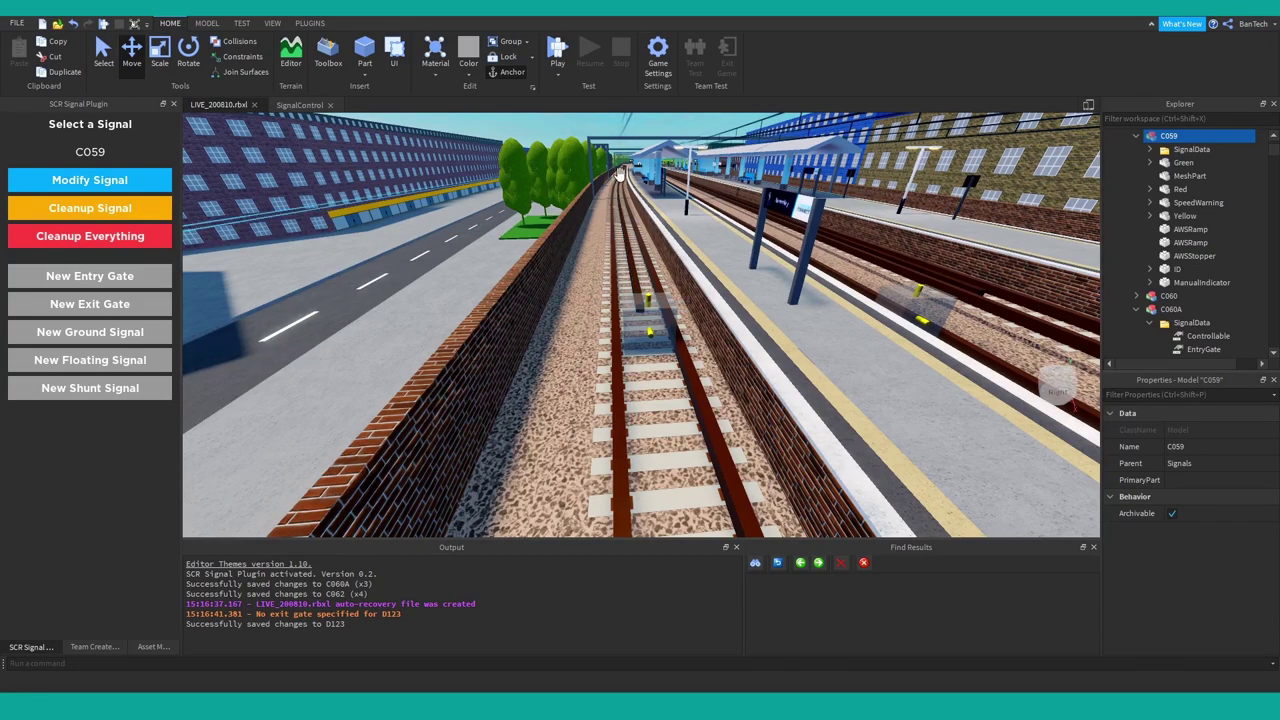
key("s")
right_click_drag(633, 266, 633, 266)
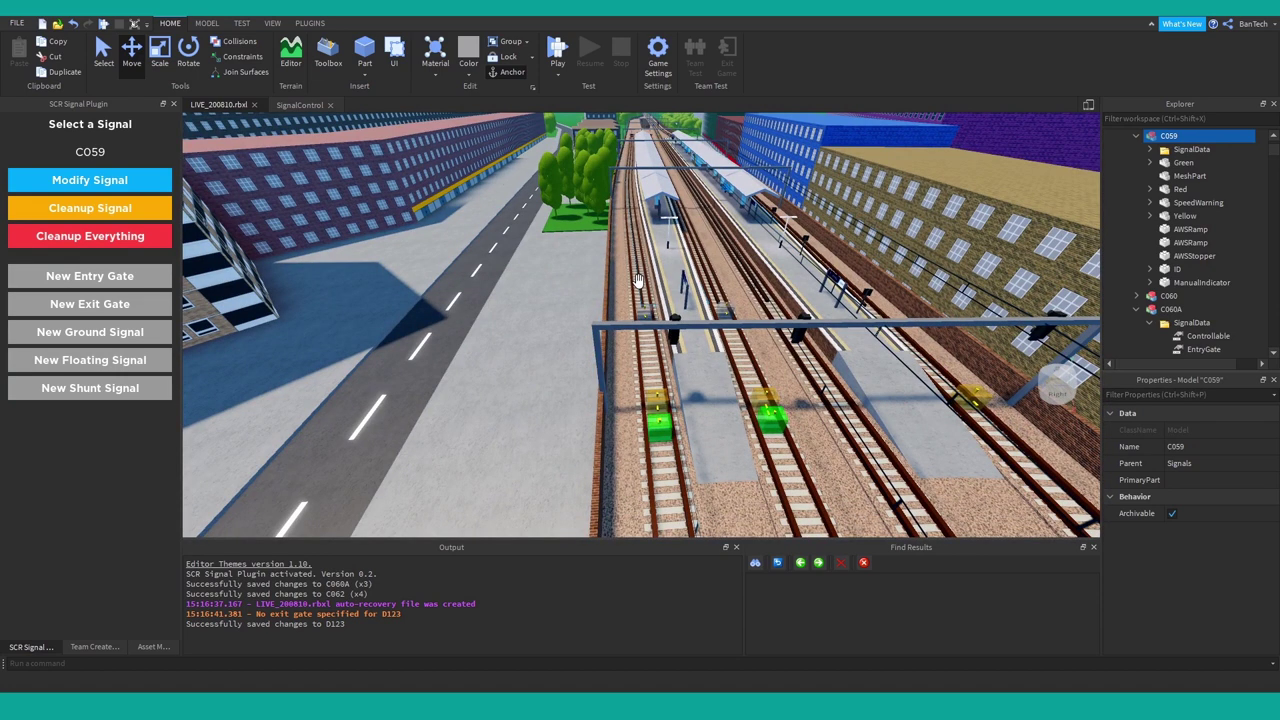
Return to SignalControl.lua in Visual Studio Code and go from isBlockClear down to the attemptSetSignalState and enterSignalBlock functions
left_click(297, 106)
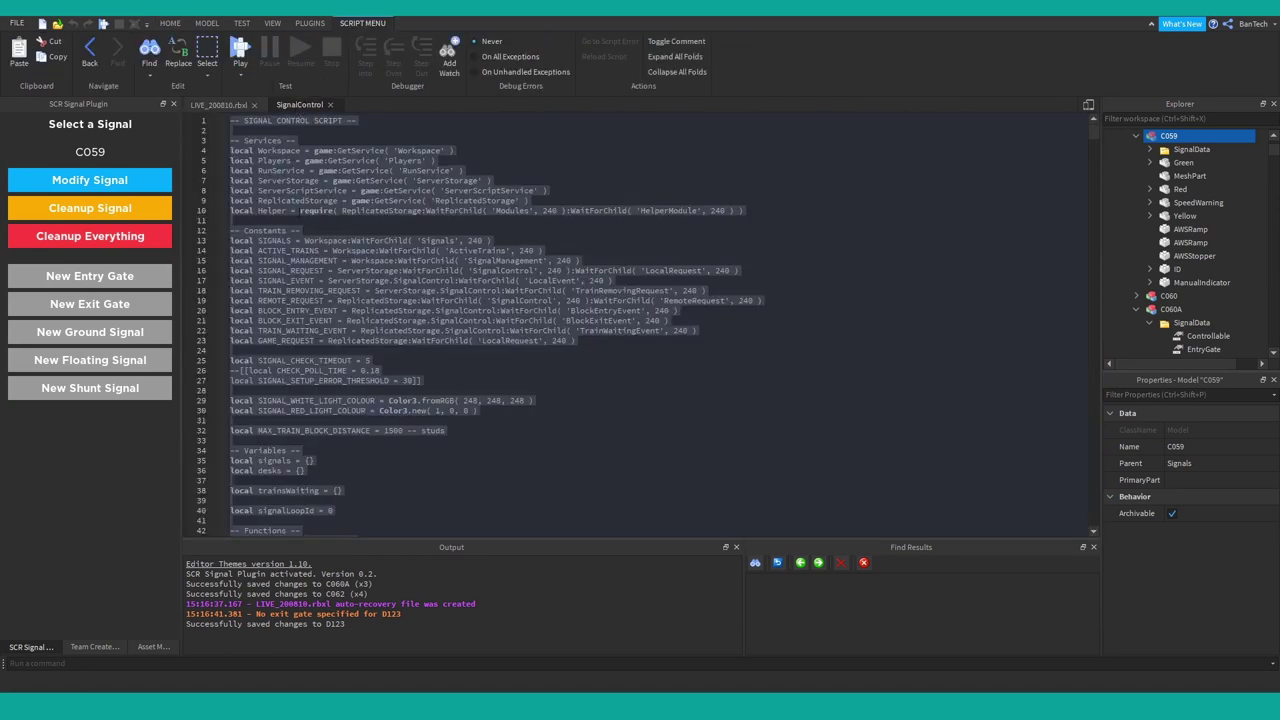
left_click(218, 105)
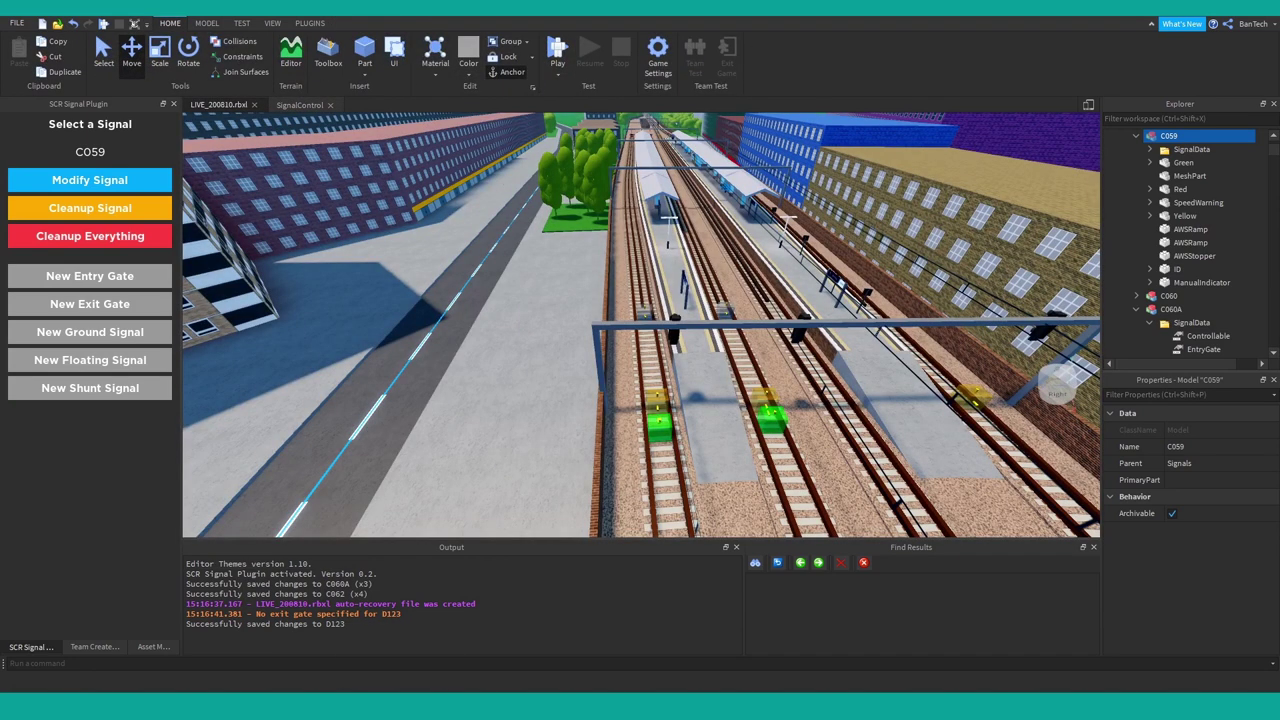
left_click(112, 705)
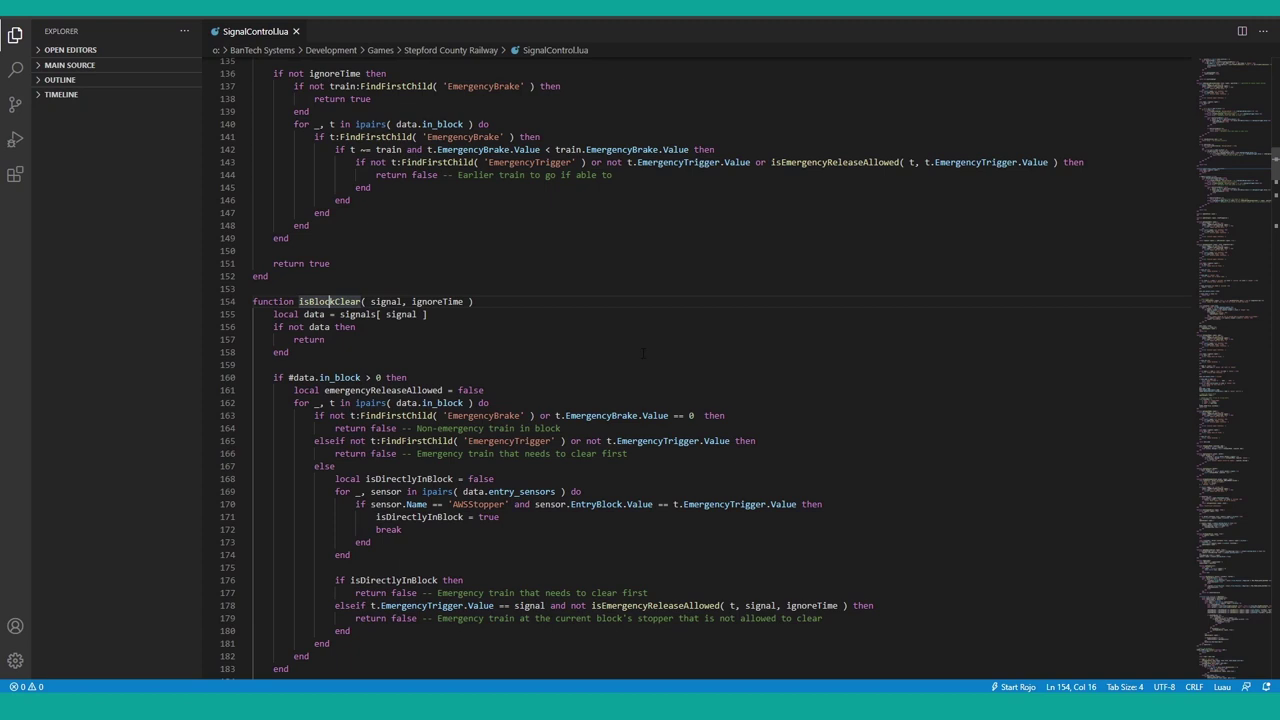
scroll(579, 353, "down", 1)
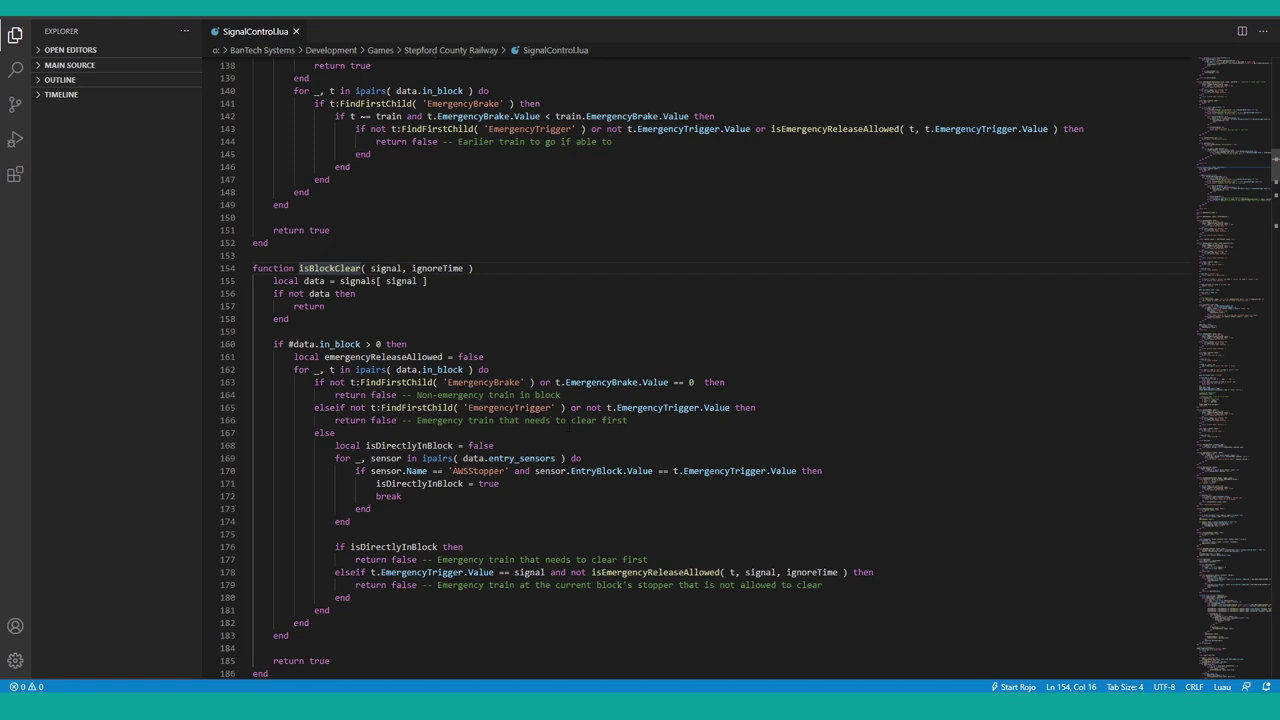
scroll(594, 365, "down", 20)
scroll(584, 350, "down", 1)
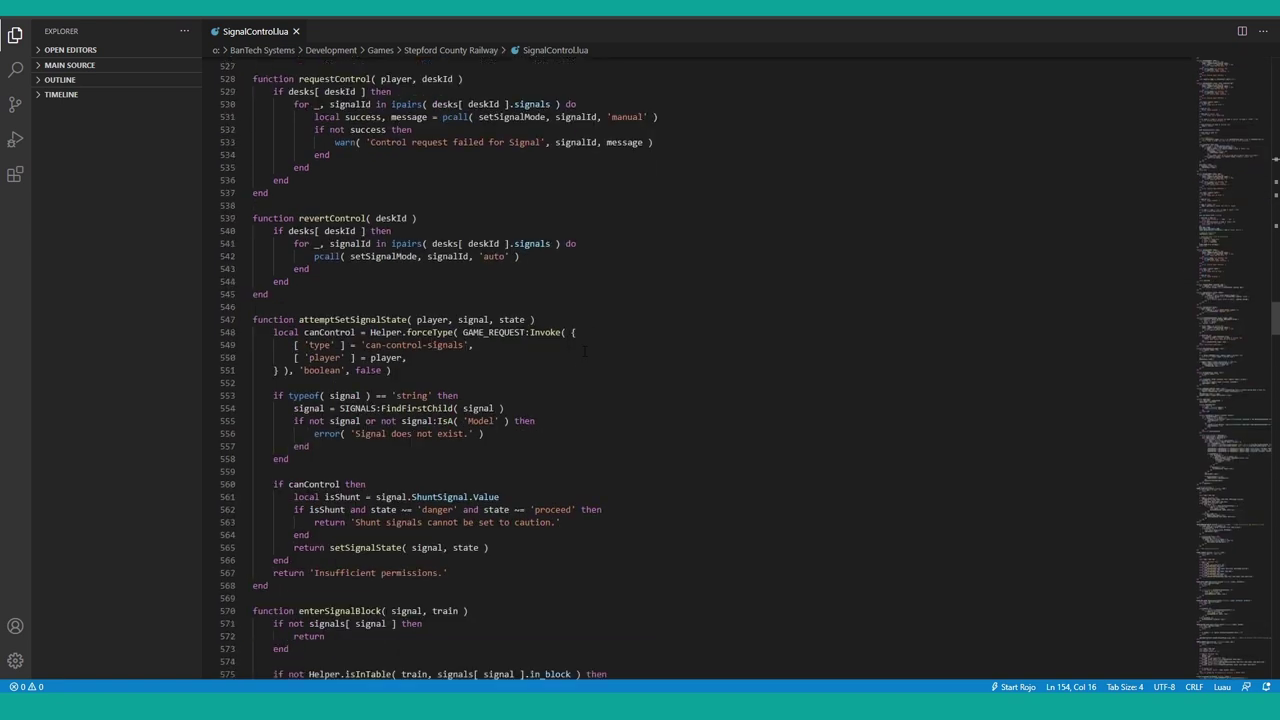